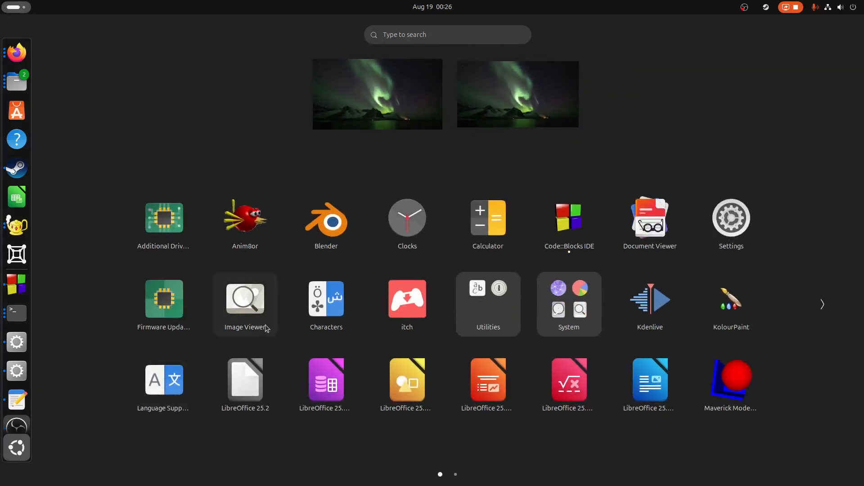
Step: Launch Anim8or from the application overview and maximize its window
left_click_drag(237, 233, 239, 243)
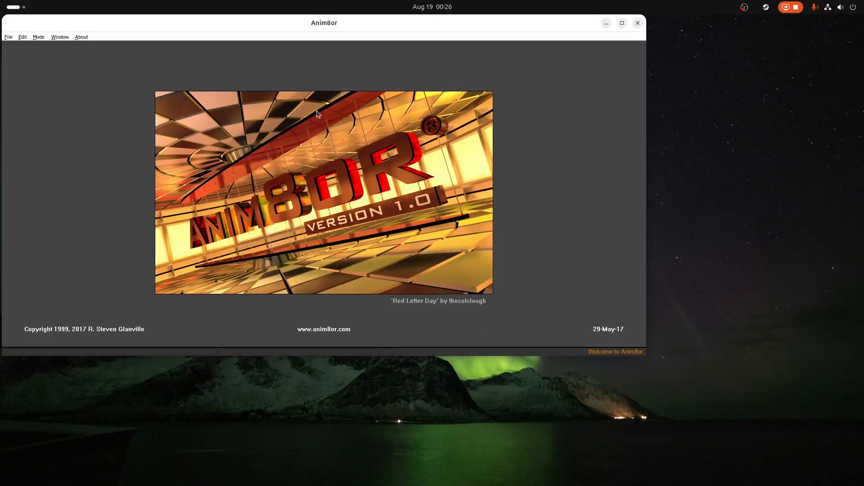
double_click(273, 20)
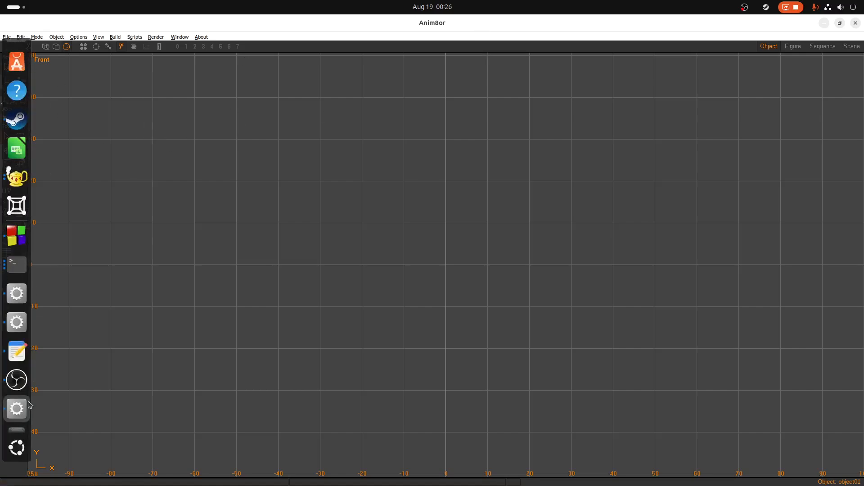
left_click(16, 448)
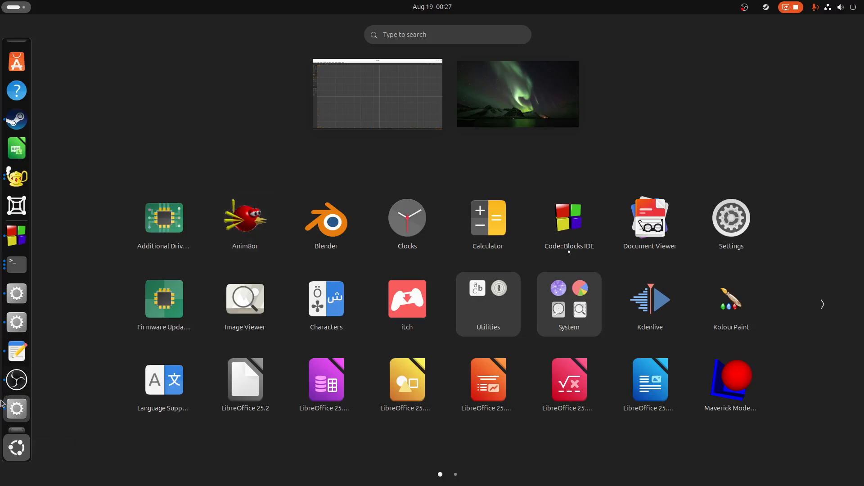
scroll(9, 457, "down", 1)
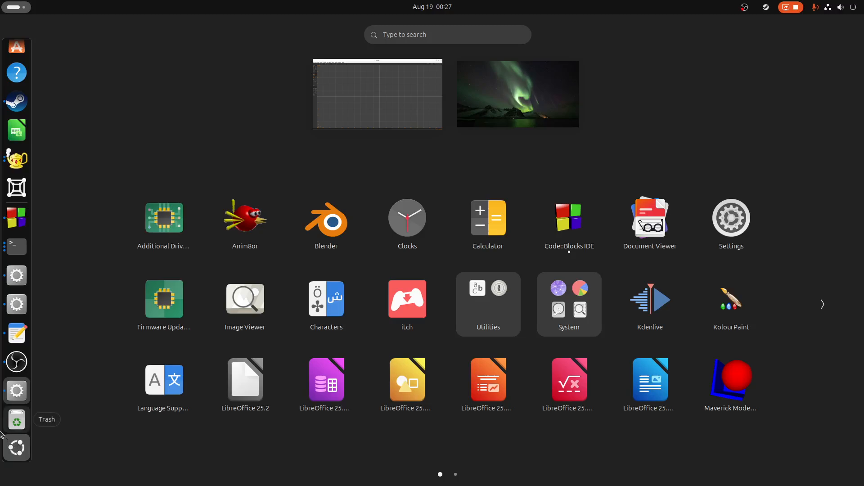
left_click(17, 447)
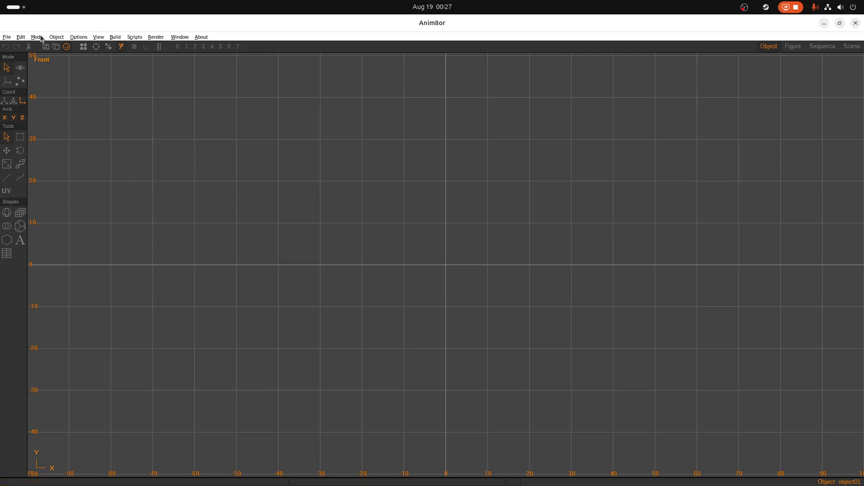
left_click(77, 38)
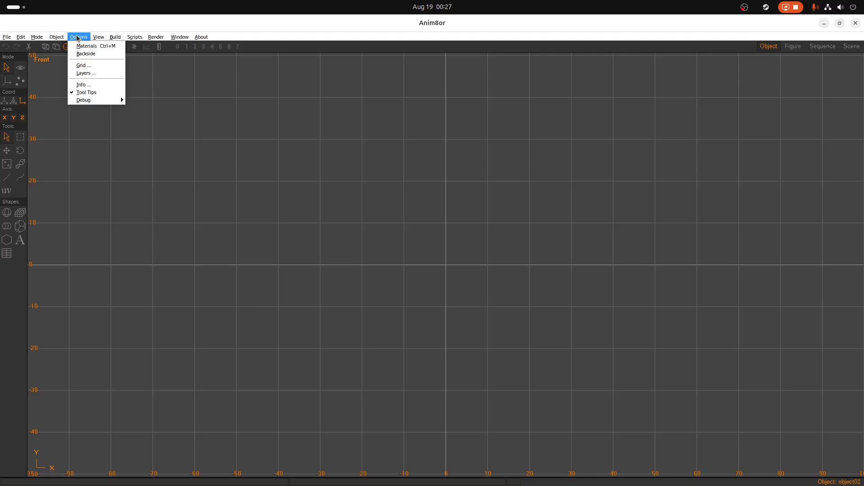
mouse_move(95, 101)
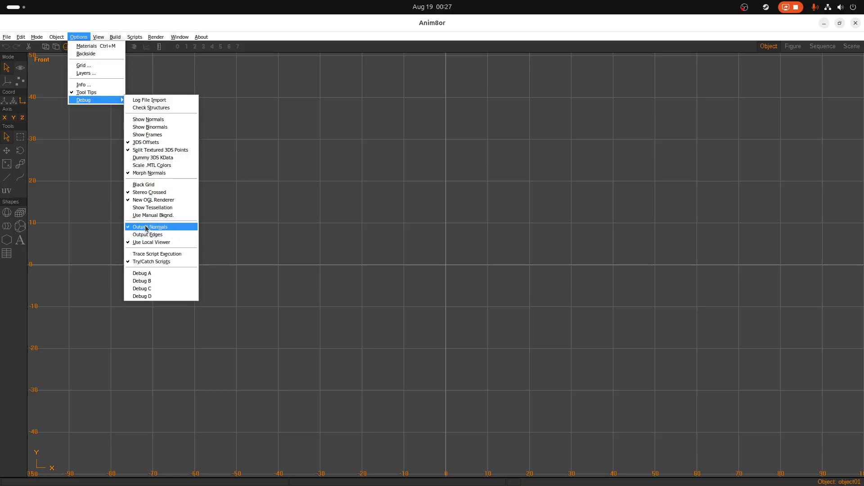
left_click(244, 30)
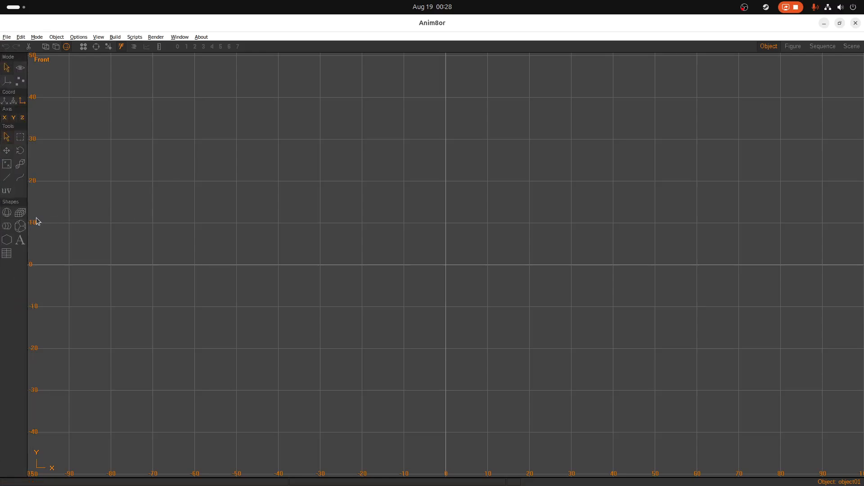
Step: Draw a cube about 30 units wide and 38 units high centred on the origin, and display it as wireframe
left_click(22, 215)
left_click_drag(447, 269, 511, 348)
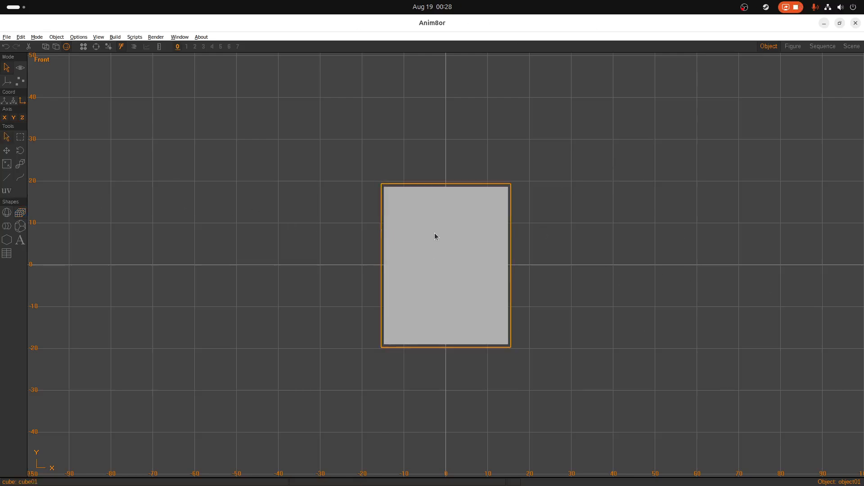
left_click(47, 47)
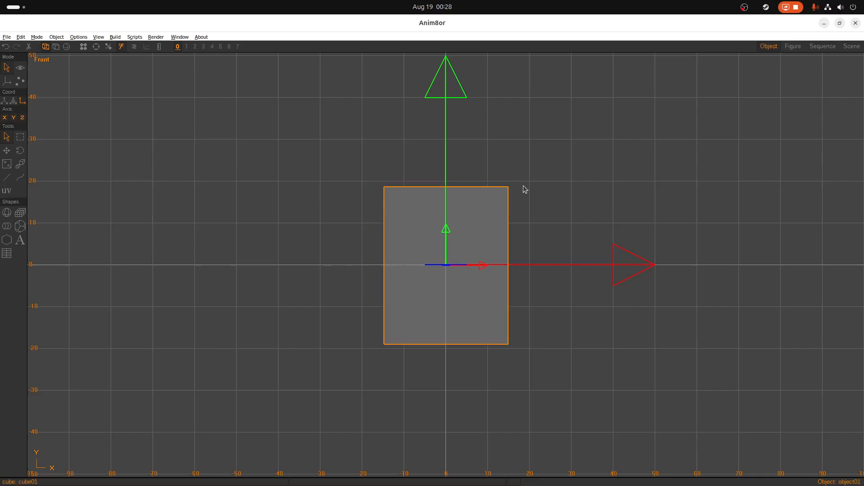
Step: Set the cube's divisions to 3 along X and 2 along Y
double_click(423, 259)
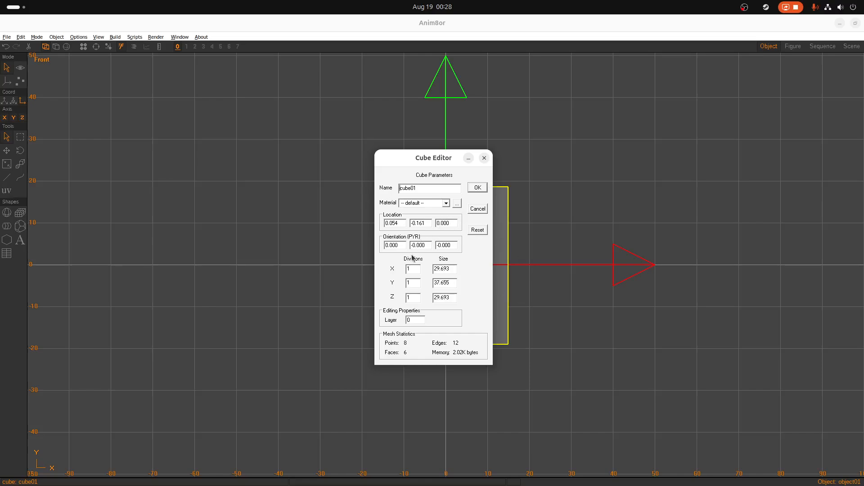
left_click_drag(402, 160, 200, 169)
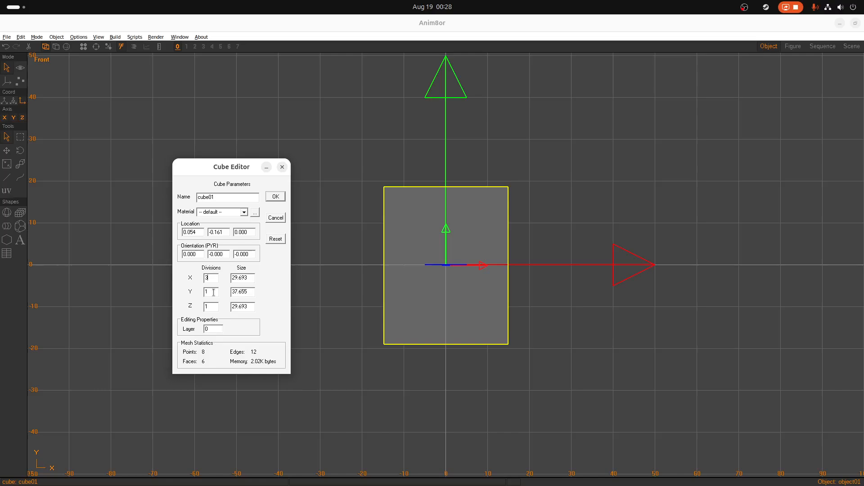
left_click(213, 292)
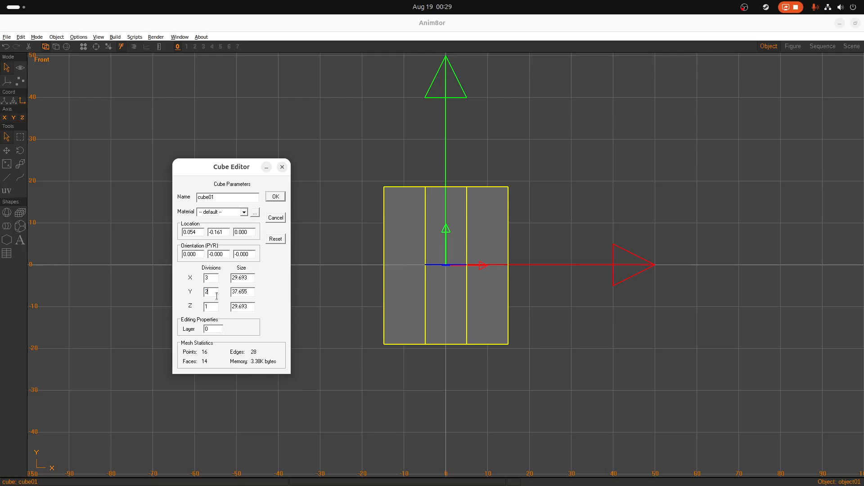
left_click(218, 305)
left_click(274, 197)
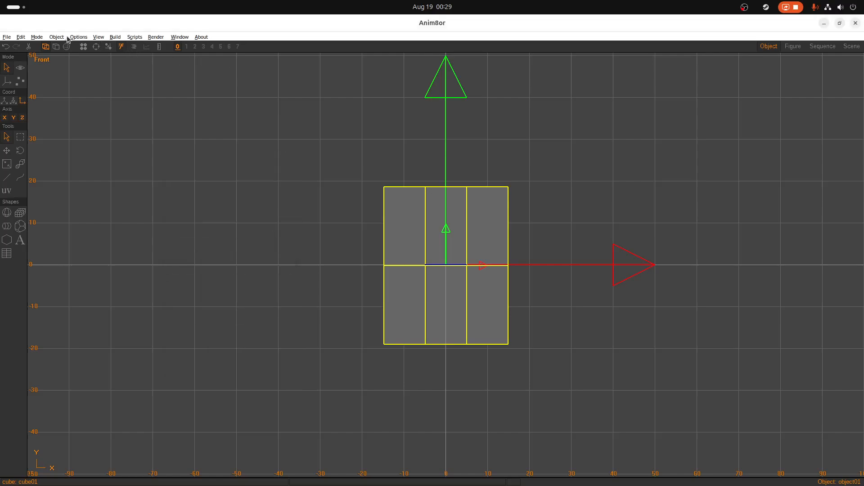
Step: Show the cube from the left and set its Z size to 15, trying 20 first
left_click(98, 37)
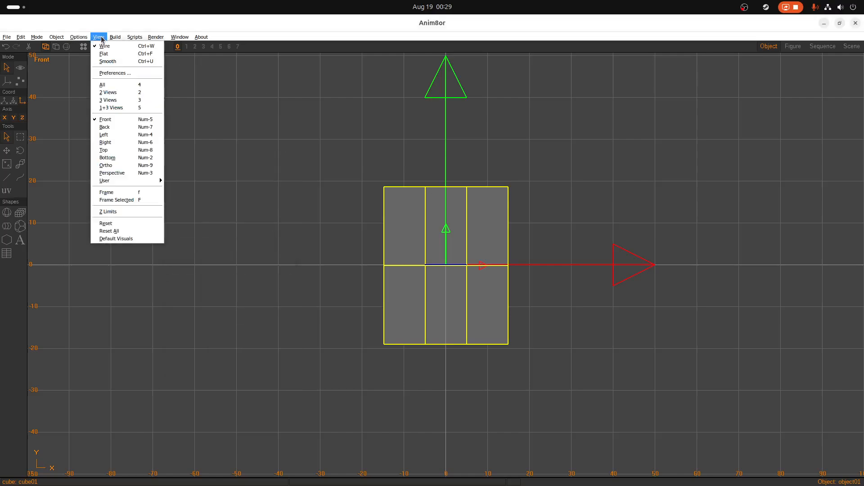
left_click(114, 134)
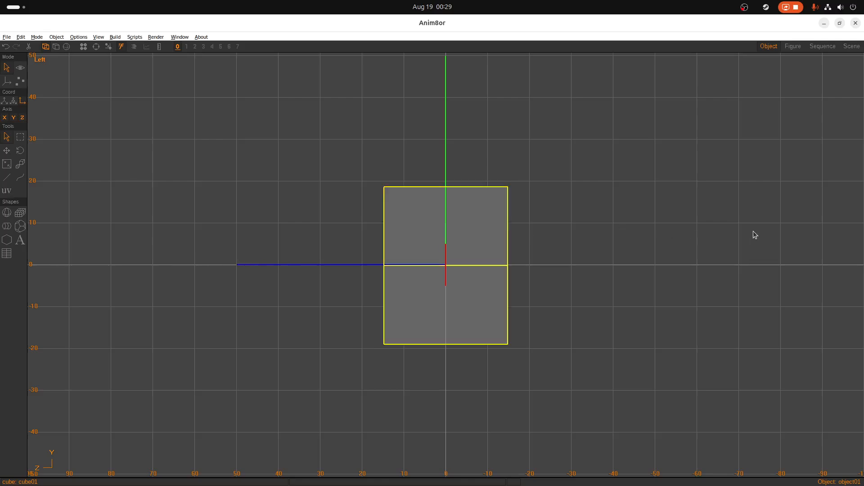
double_click(455, 284)
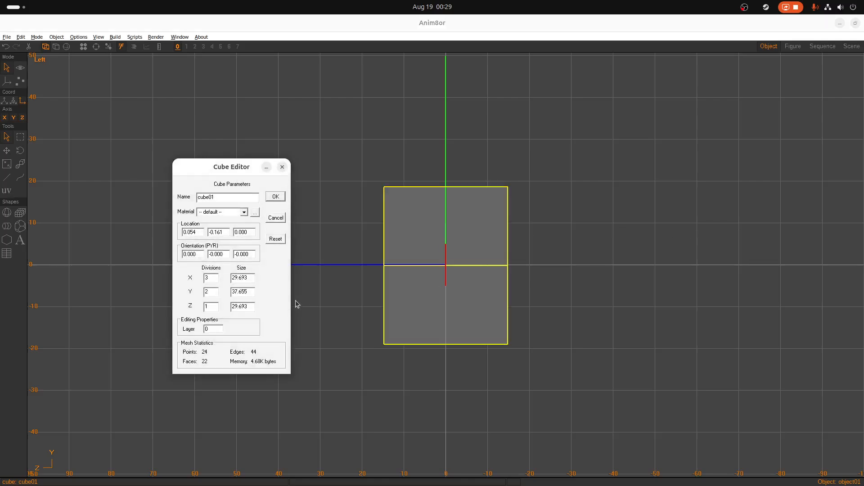
double_click(252, 308)
type("20")
key("Return")
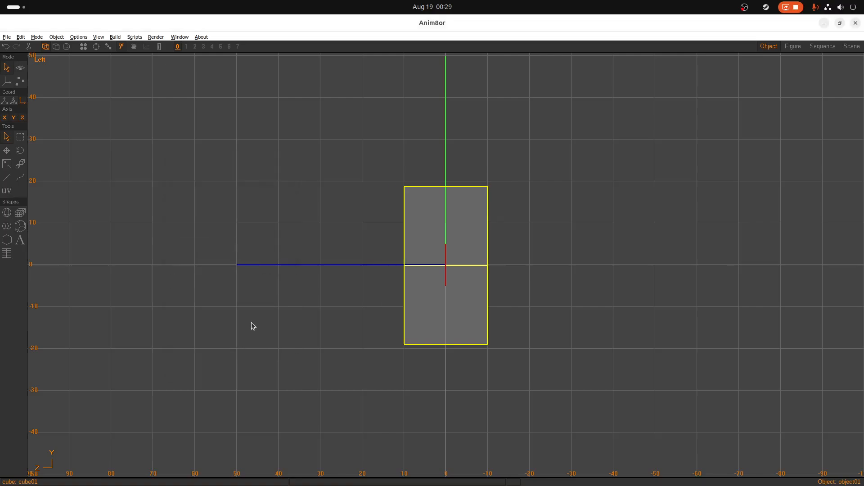
double_click(417, 296)
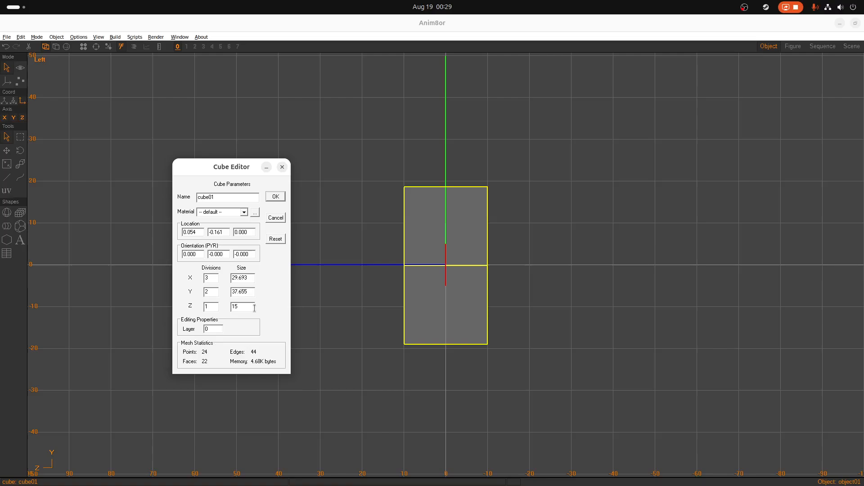
key("Return")
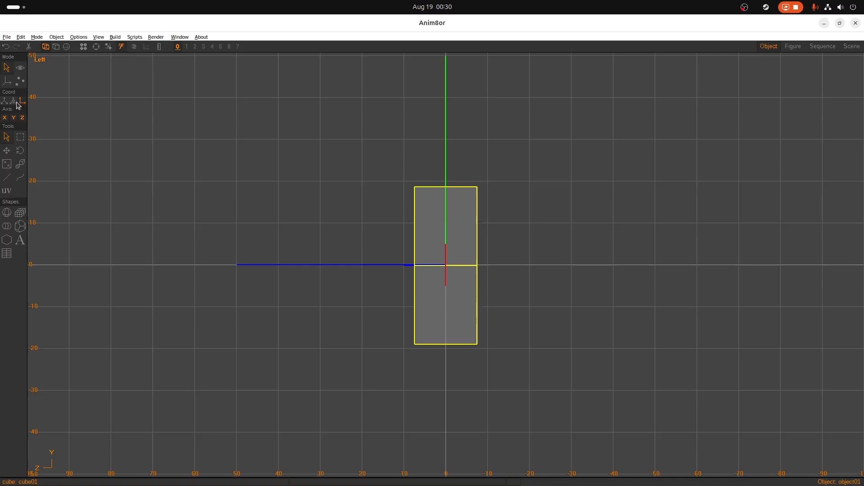
Step: Examine the divided cube from several angles by orbiting around it, and return to the front view
left_click(96, 46)
left_click_drag(361, 225, 207, 156)
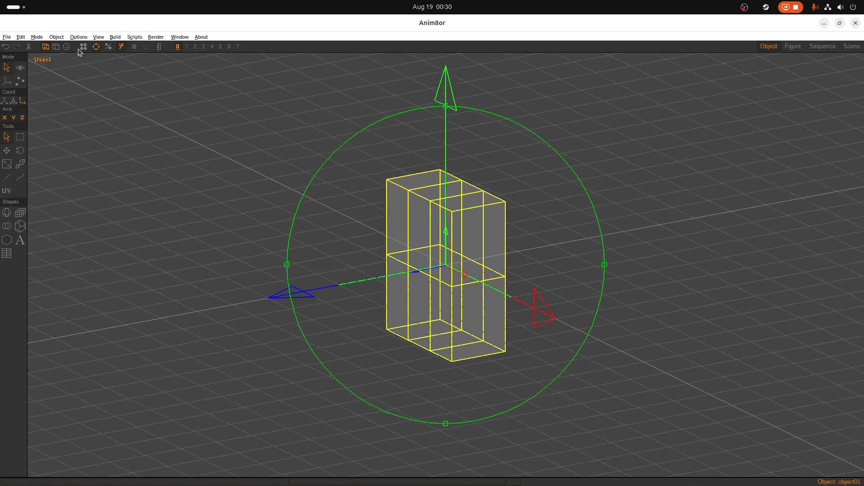
left_click(96, 46)
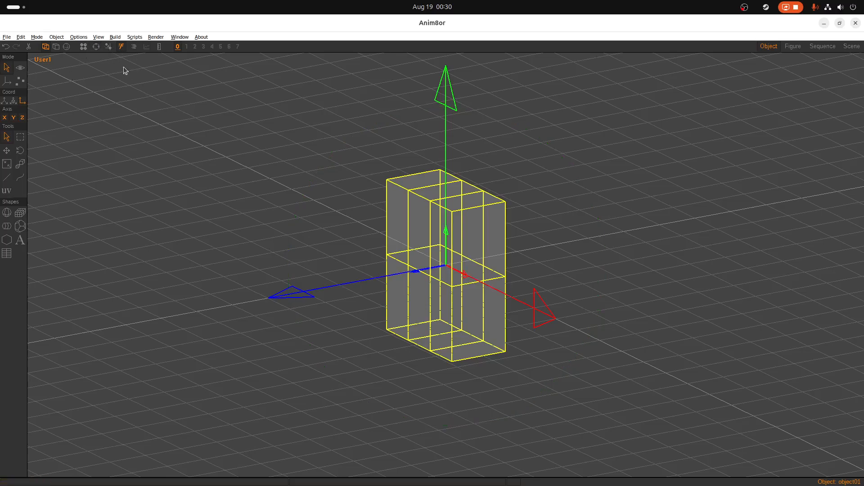
left_click(95, 48)
left_click_drag(363, 222, 156, 90)
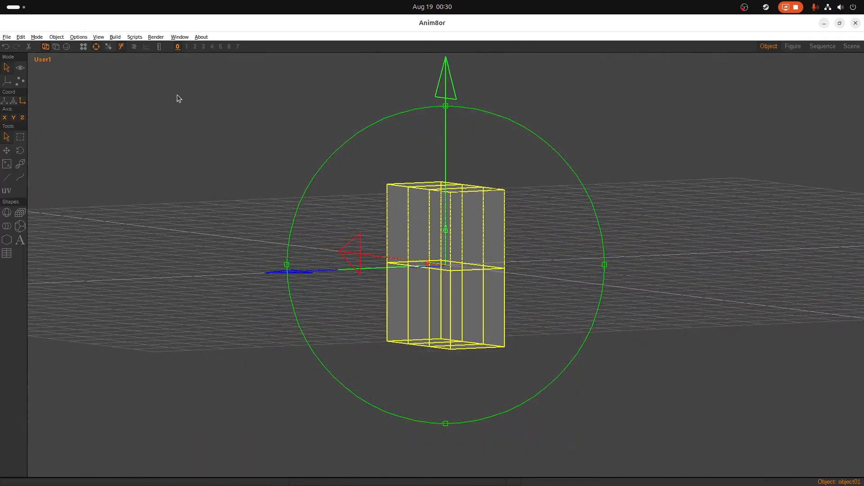
left_click_drag(425, 238, 572, 319)
left_click(96, 46)
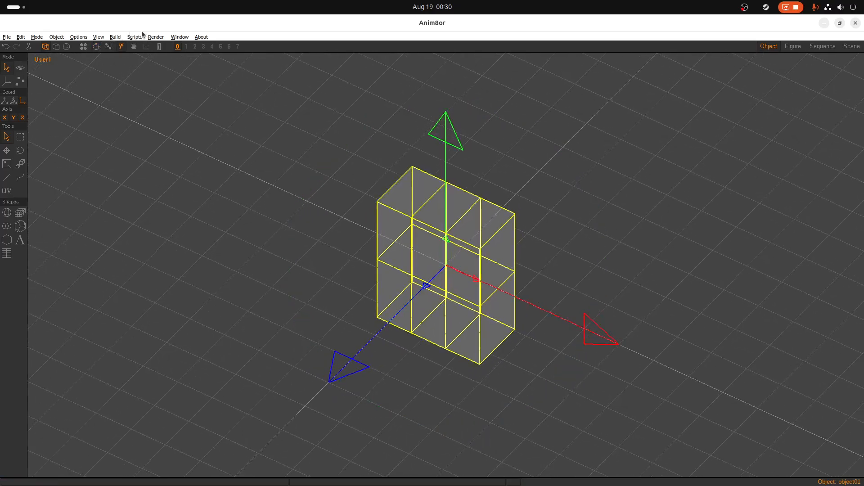
left_click(97, 37)
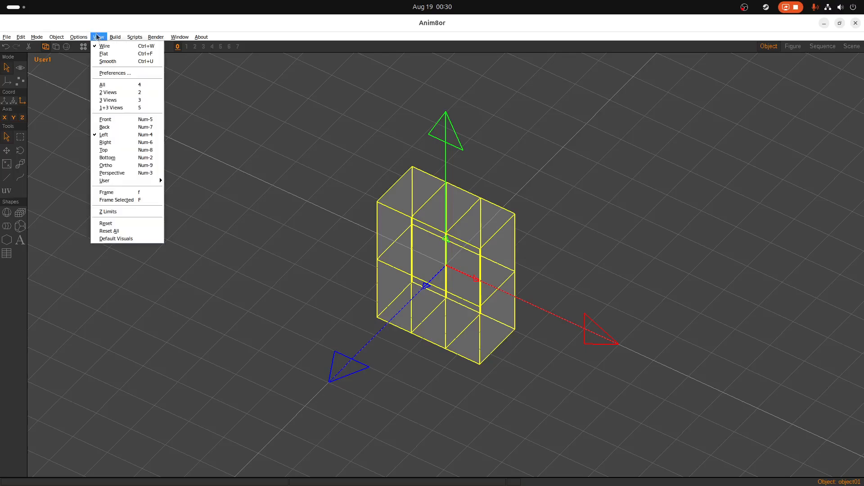
left_click(106, 119)
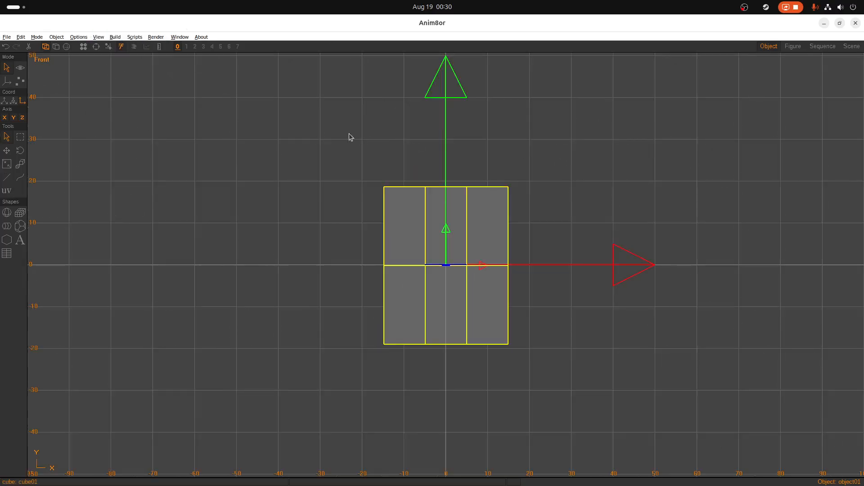
left_click(537, 303)
left_click(20, 83)
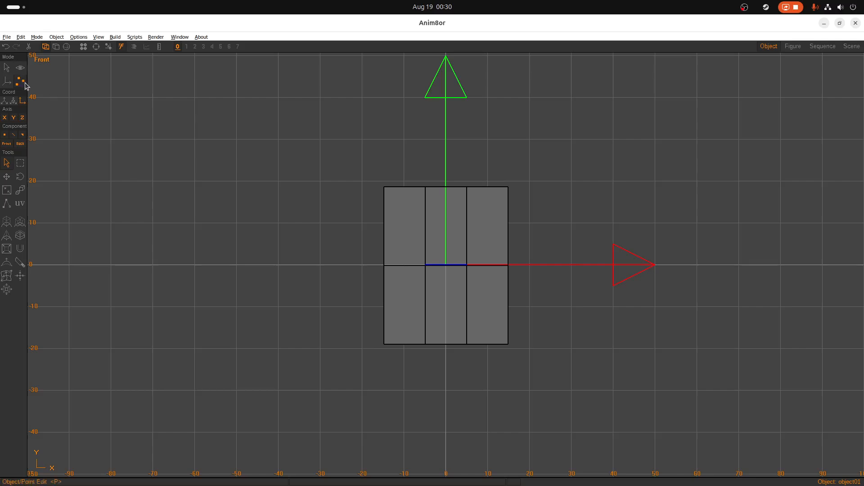
left_click(6, 69)
Step: Select the divided cube and convert it to a mesh
left_click(453, 221)
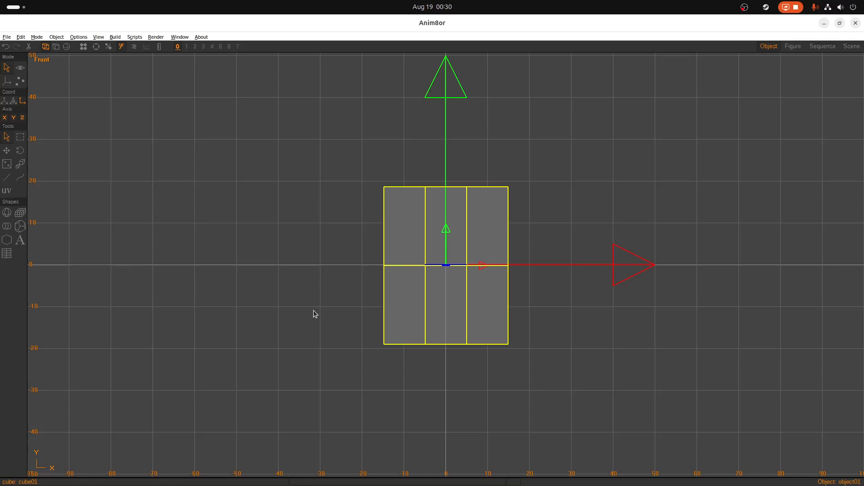
left_click(114, 37)
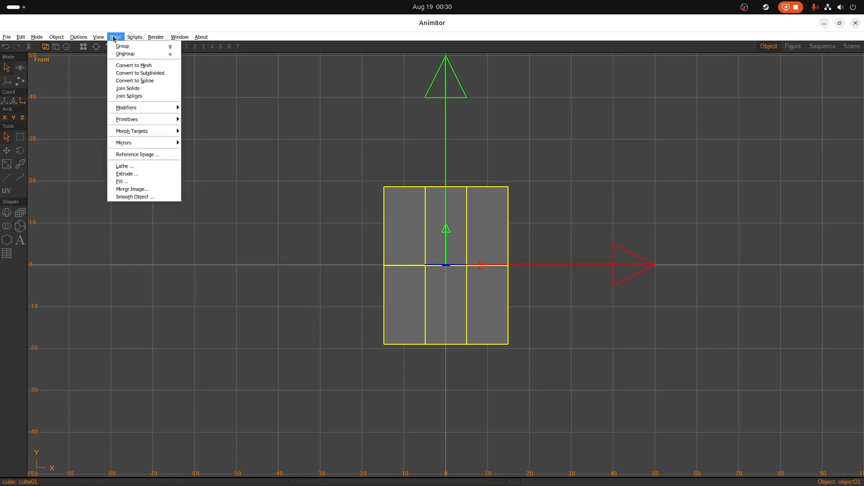
left_click(130, 67)
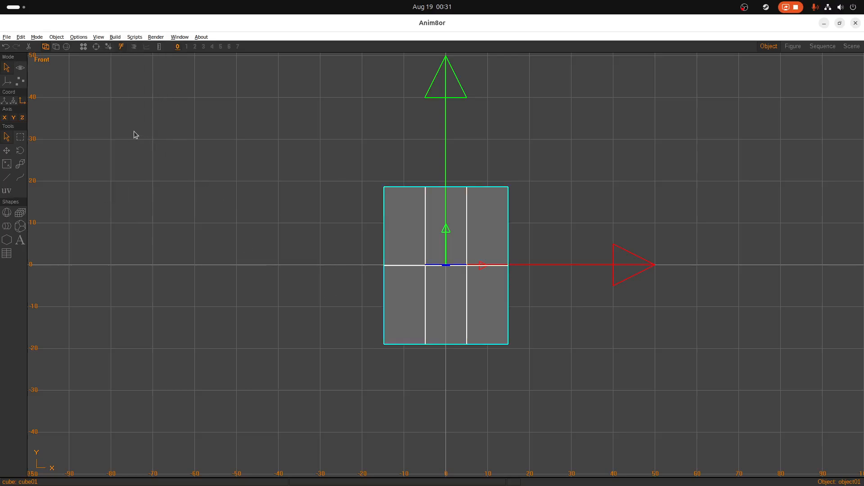
Step: In point edit mode, select the two outer faces on the underside of the mesh together
left_click(20, 82)
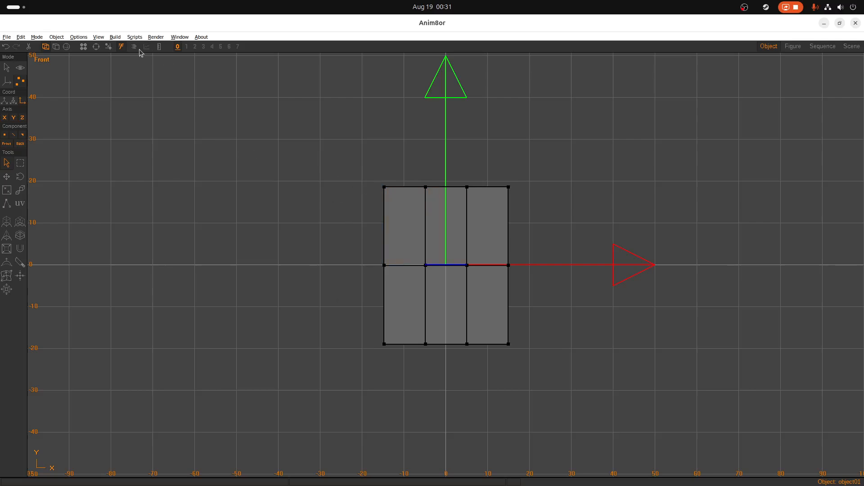
left_click(96, 47)
right_click_drag(505, 371, 560, 344)
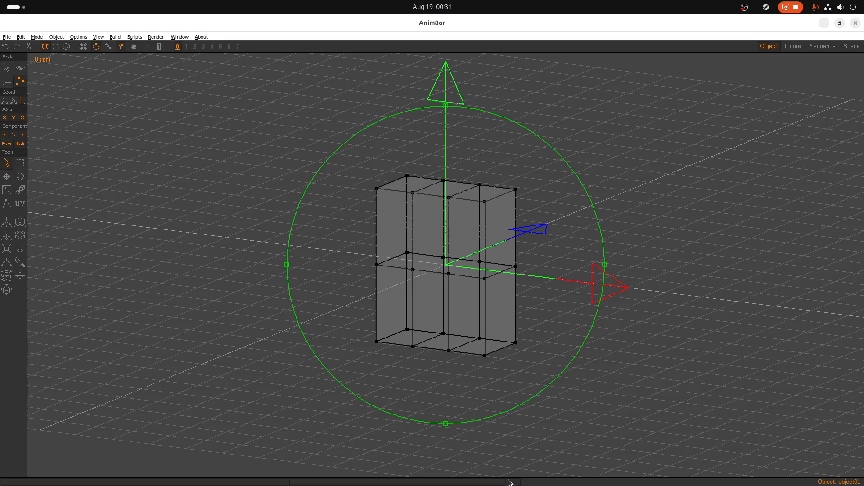
left_click(96, 50)
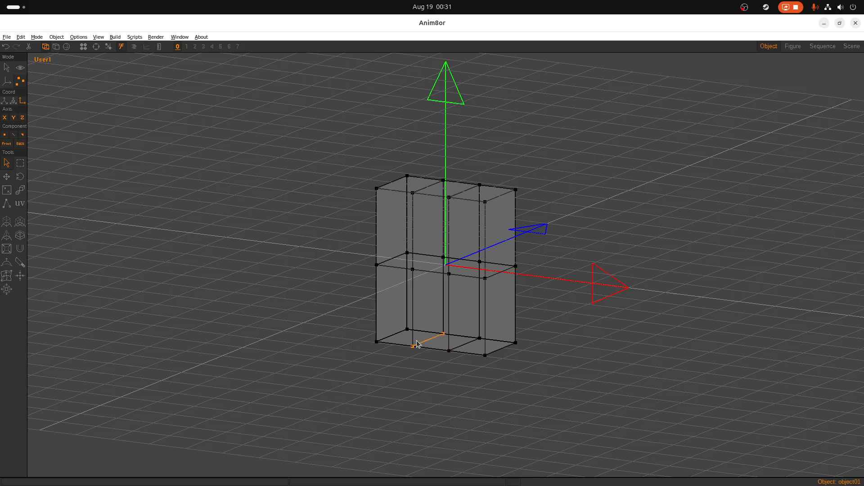
left_click(402, 339)
left_click(477, 347)
left_click(403, 338)
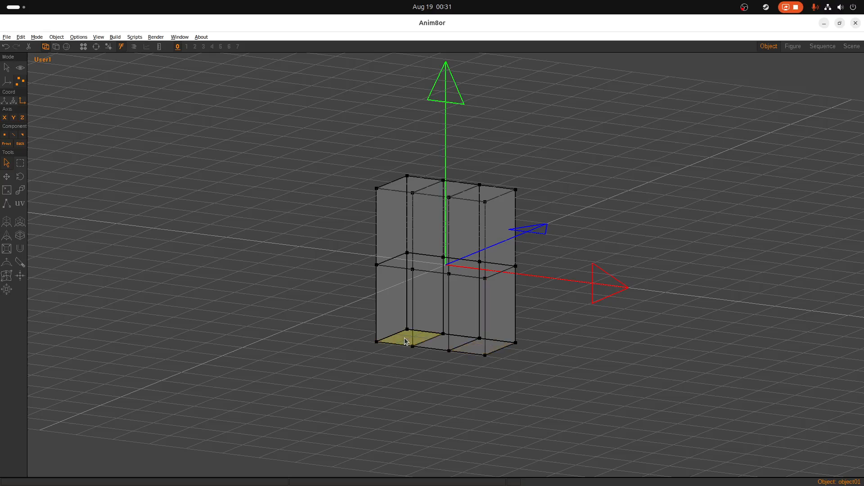
left_click(476, 351, "shift")
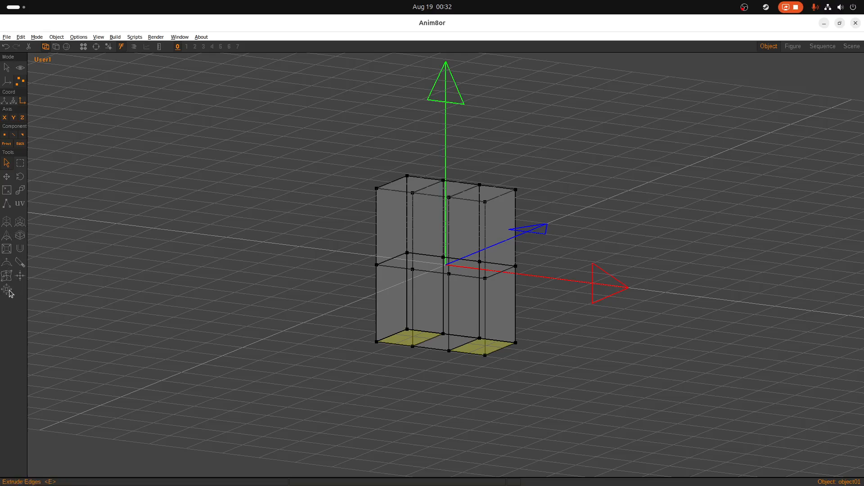
Step: Extrude the two selected faces on the underside of the mesh downward by about 31.4 units to form the upper legs
left_click(8, 223)
left_click_drag(402, 340, 396, 131)
left_click_drag(397, 96, 401, 204)
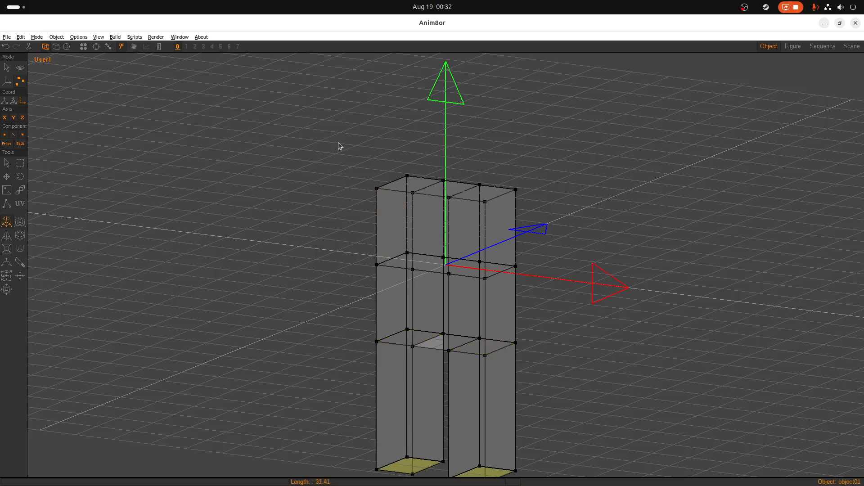
Step: In the front view, extrude the two leg ends downward again by about 37.3 units to form the lower legs
left_click(98, 37)
left_click(124, 121)
scroll(494, 314, "down", 4)
scroll(539, 466, "up", 2)
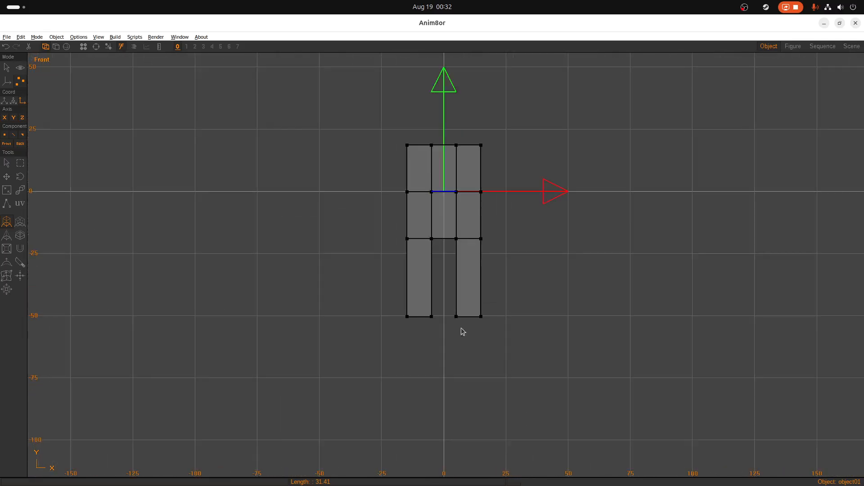
left_click_drag(472, 346, 471, 266)
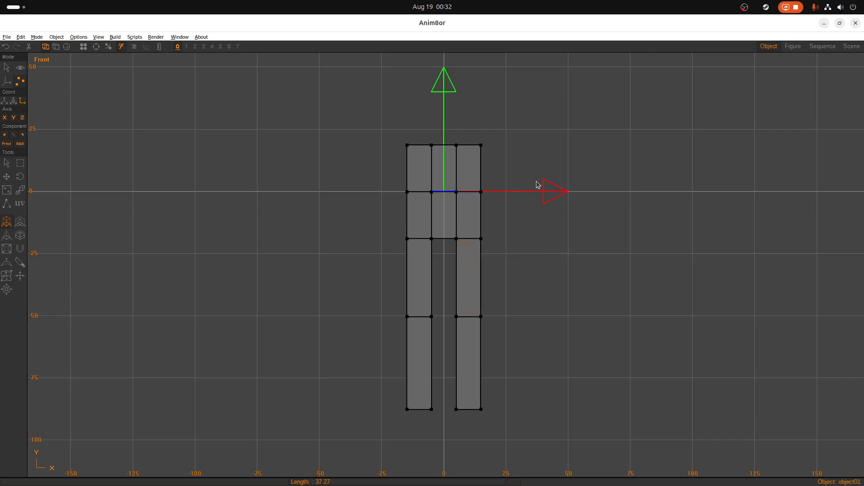
Step: Select the torso's middle row of points and move it up along the Y axis only, to about Y = 7
scroll(452, 119, "up", 1)
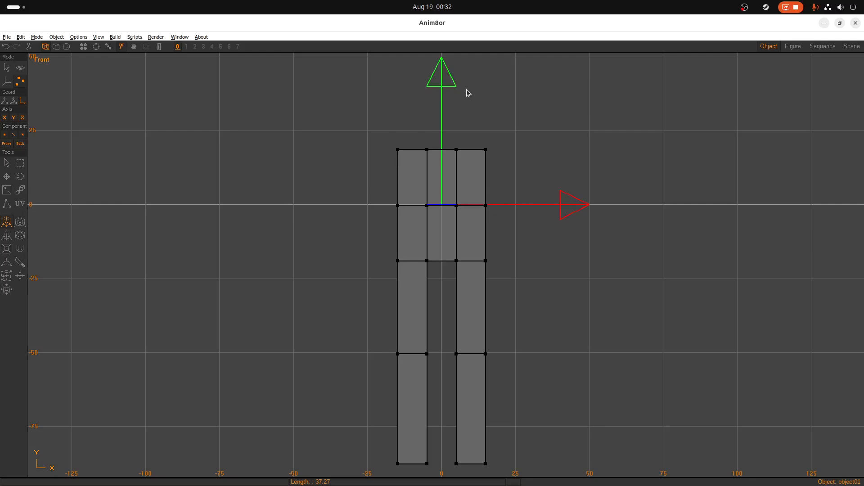
scroll(466, 93, "up", 2)
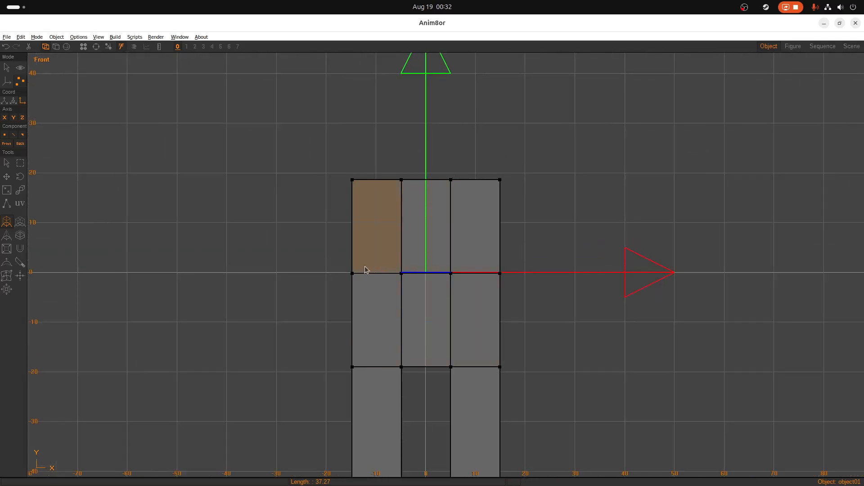
left_click(20, 164)
left_click_drag(314, 254, 549, 294)
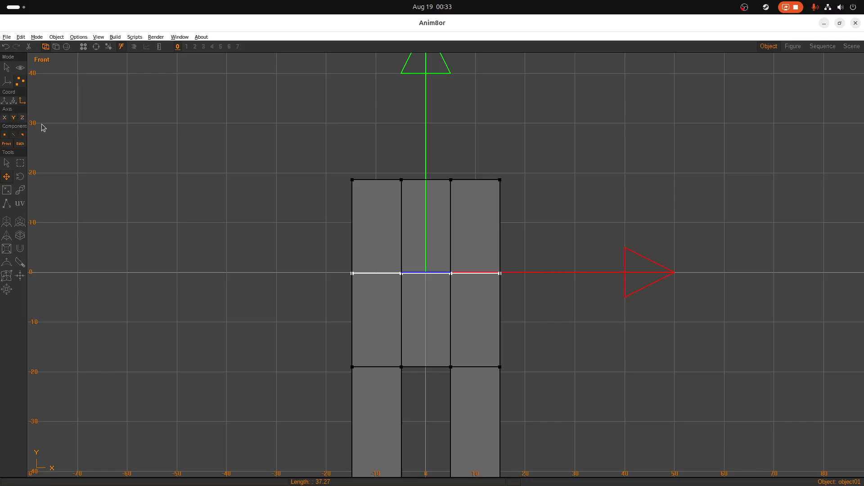
left_click(13, 121)
left_click_drag(309, 289, 265, 253)
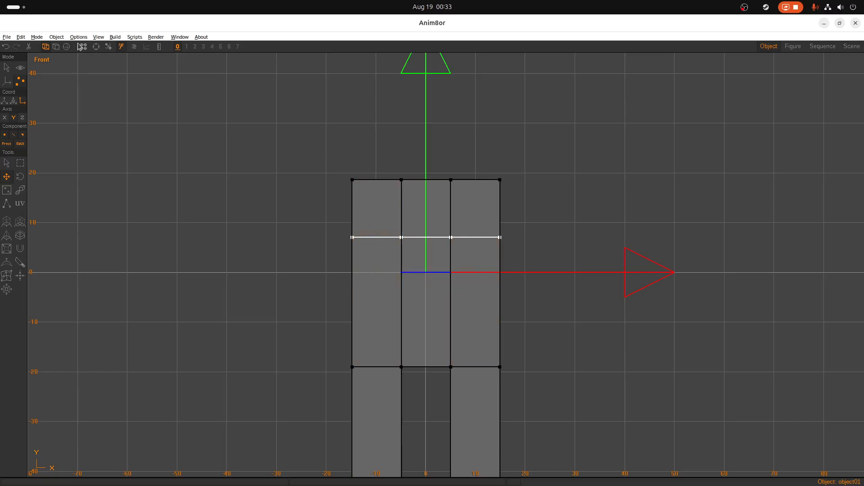
Step: Show the torso at an angle from its negative X side and clear the point selection
left_click(96, 46)
left_click_drag(326, 226, 408, 266)
scroll(408, 267, "down", 5)
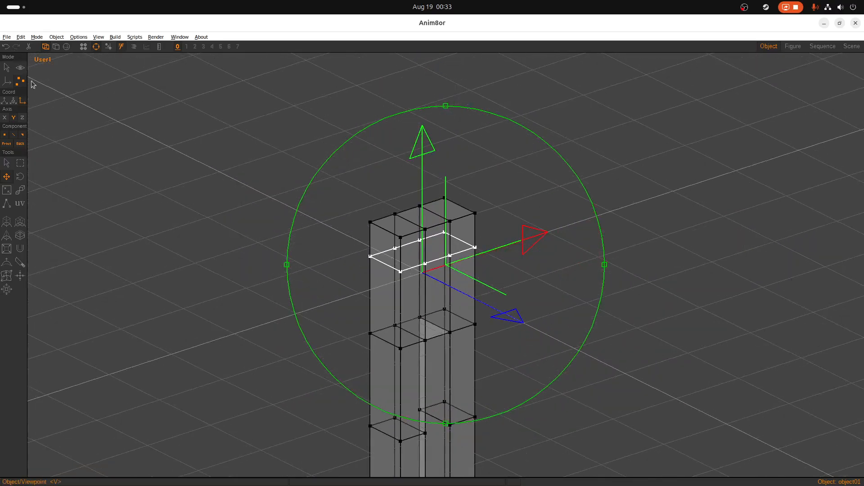
left_click(96, 47)
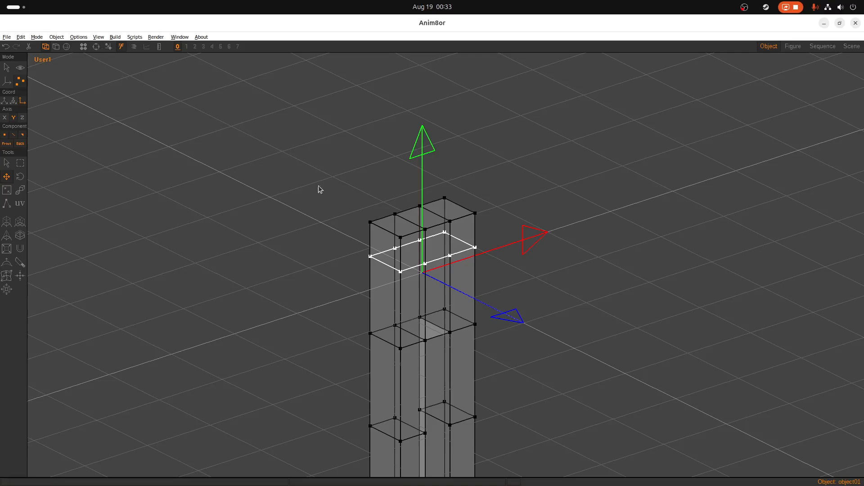
scroll(229, 188, "up", 2)
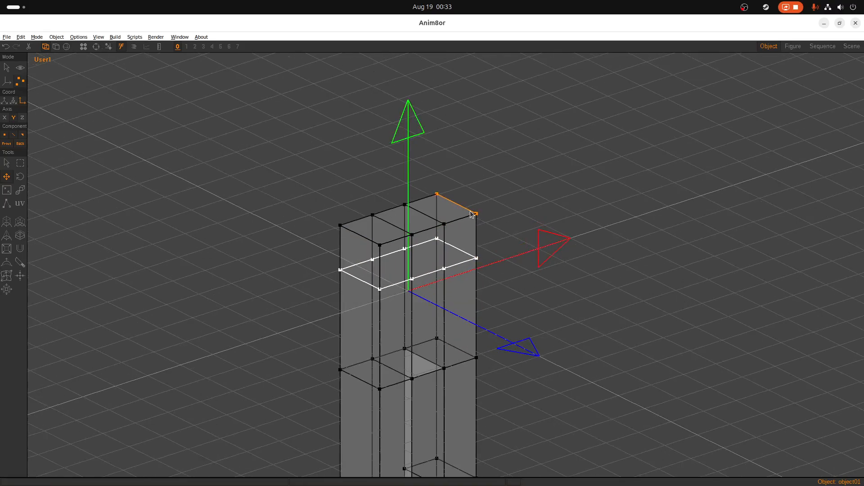
left_click(95, 47)
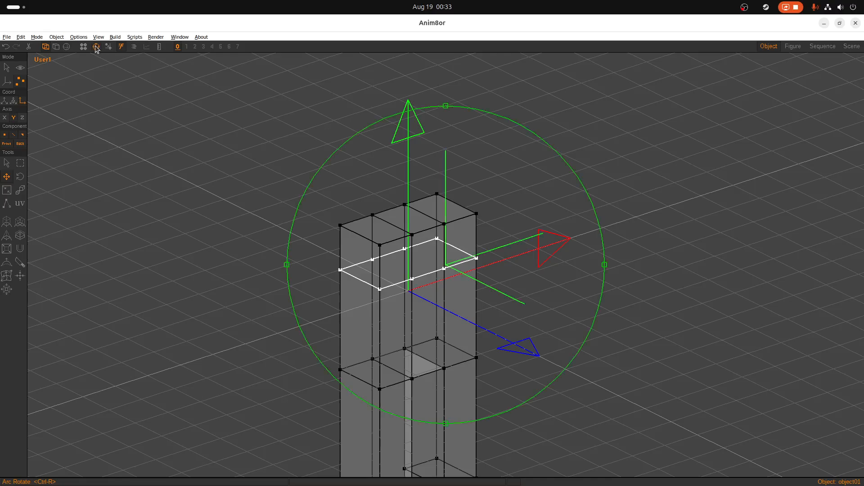
left_click(96, 47)
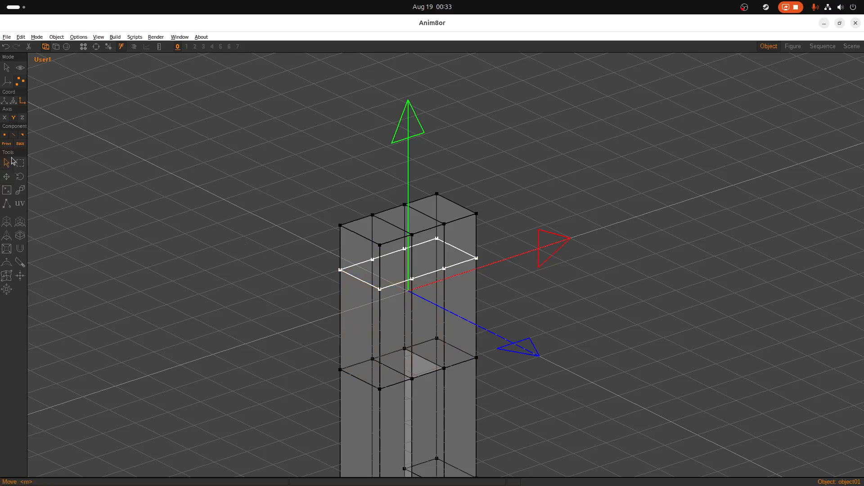
left_click(226, 203)
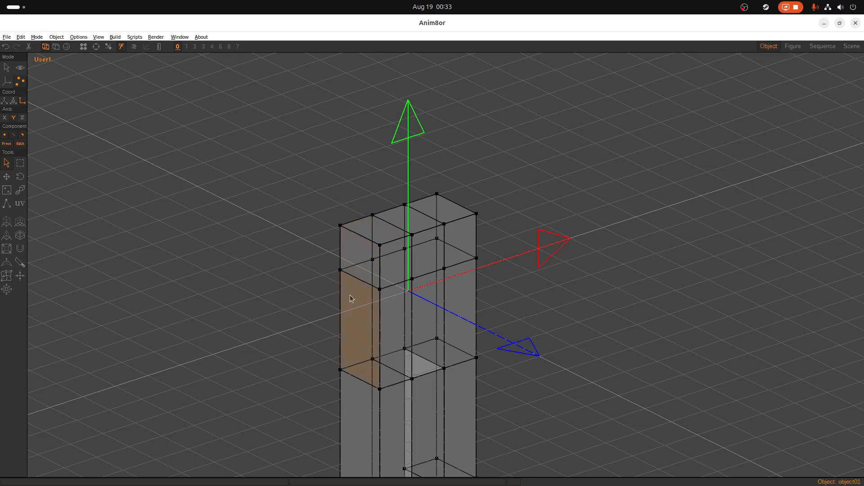
Step: Extrude the torso's upper face on the negative X side outward twice, by about 21 and 24.9 units, to form an arm
left_click(351, 250)
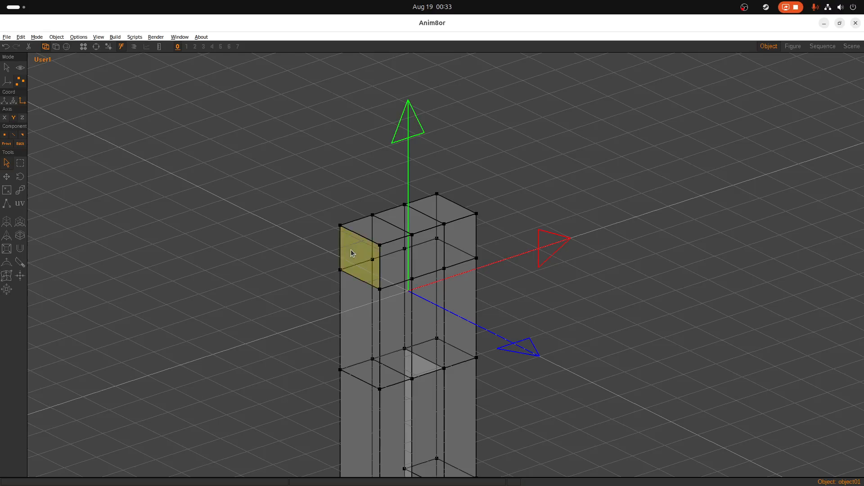
left_click(97, 47)
left_click_drag(449, 299, 525, 320)
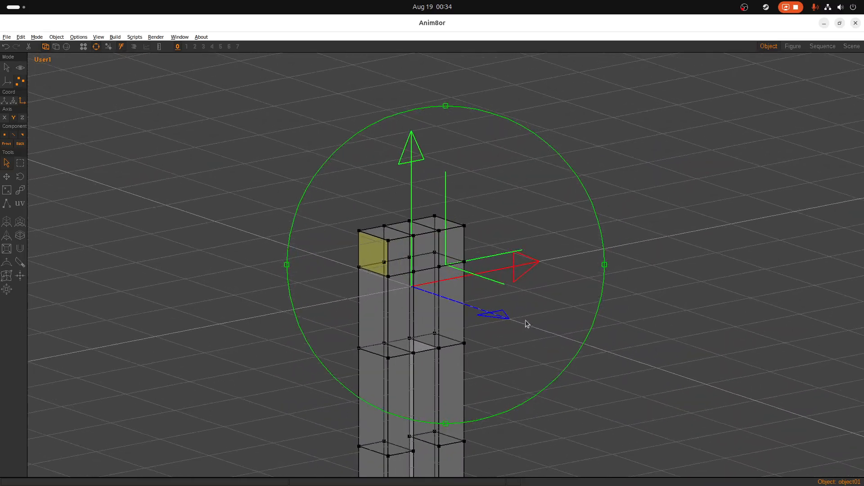
left_click(99, 37)
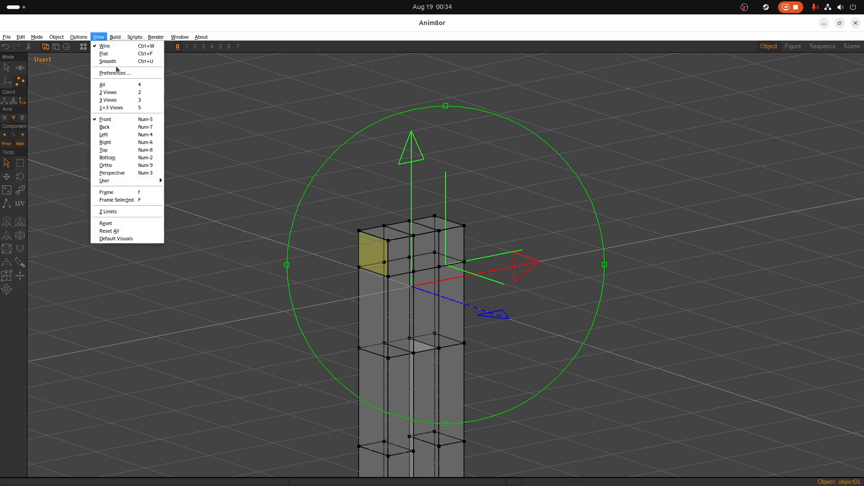
left_click(119, 125)
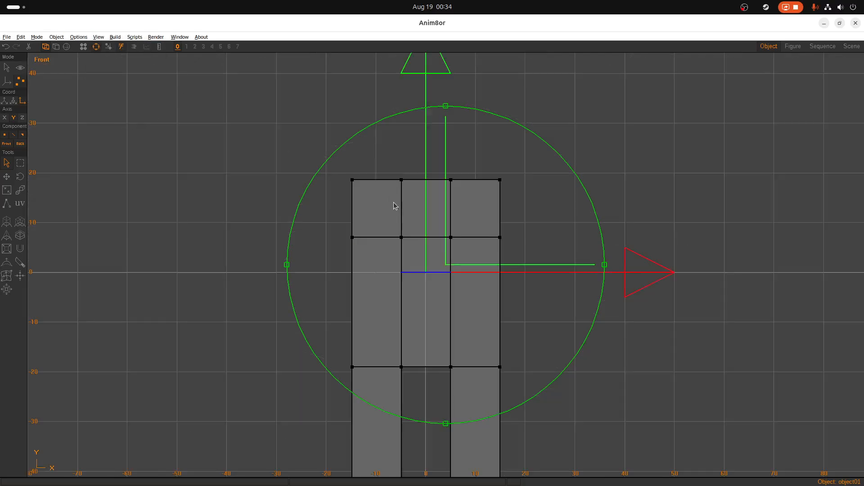
scroll(391, 198, "down", 1)
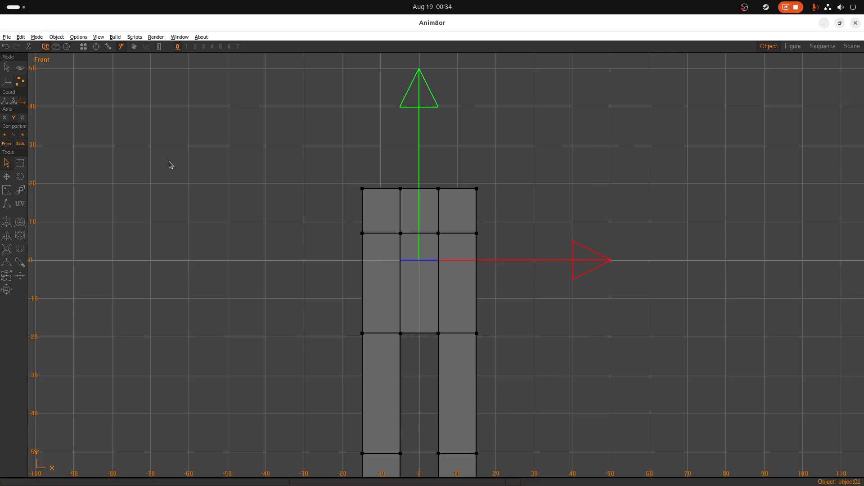
left_click(8, 226)
left_click_drag(350, 231, 423, 226)
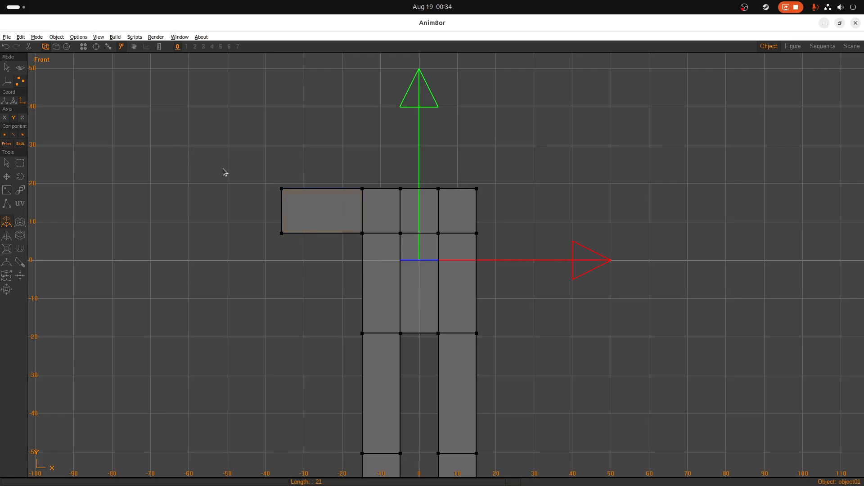
left_click_drag(531, 160, 624, 157)
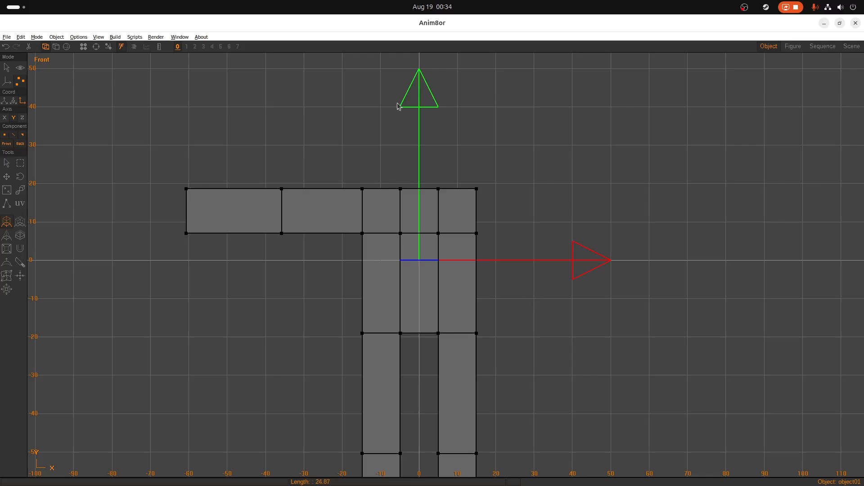
Step: Extrude the torso's upper face on the positive X side outward twice, by about 23.7 and 25.8 units, to form the other arm
left_click(96, 46)
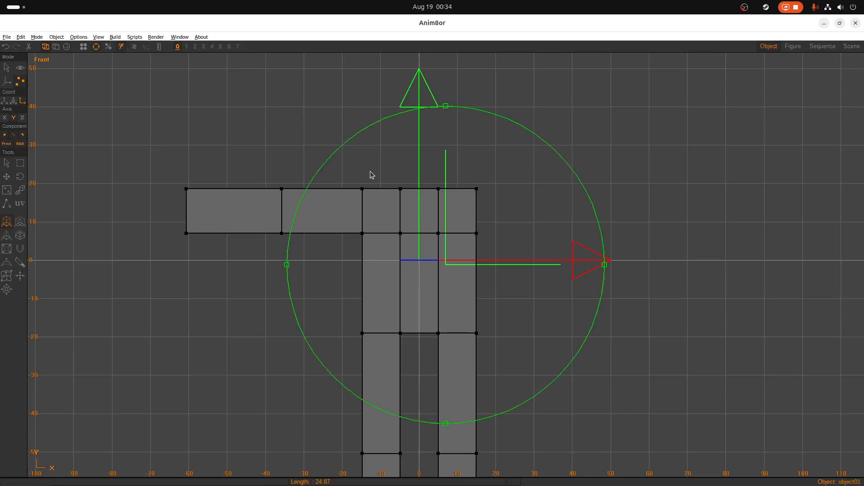
right_click_drag(511, 218, 481, 277)
left_click(99, 49)
left_click(7, 162)
left_click(478, 232)
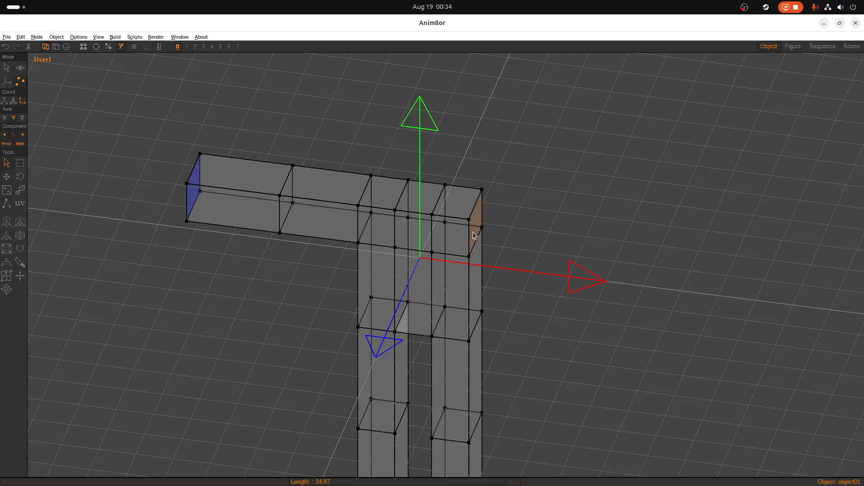
left_click(473, 235)
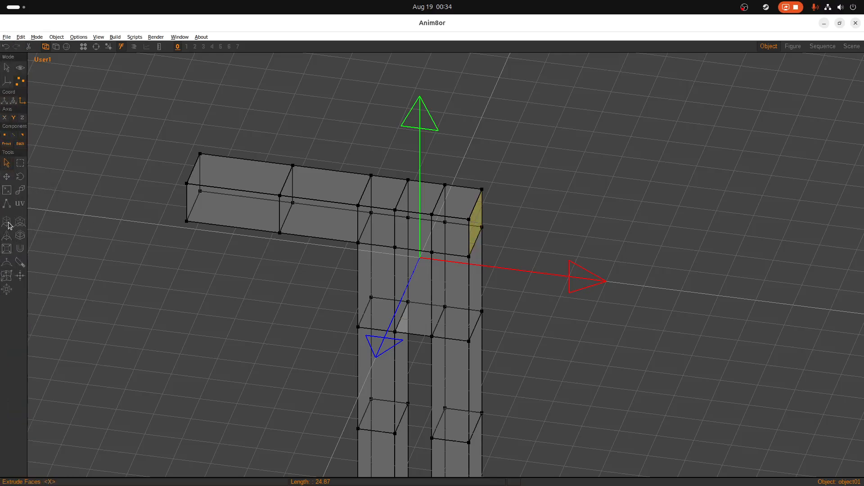
left_click(100, 38)
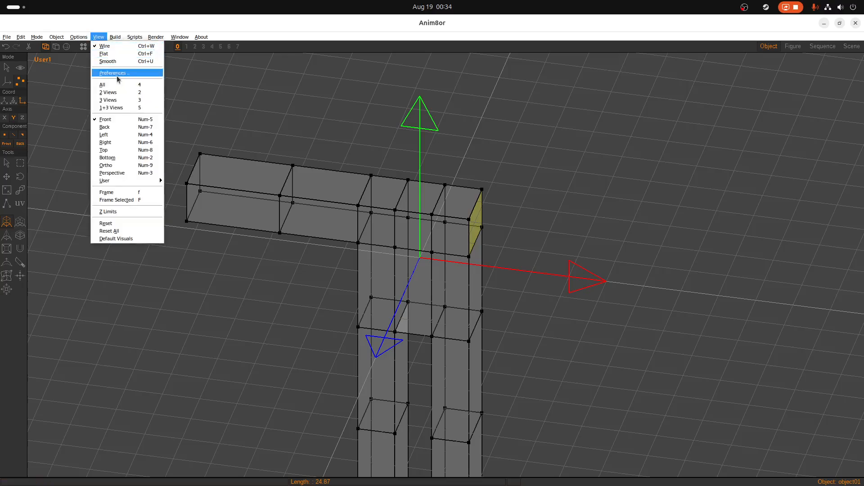
left_click(112, 120)
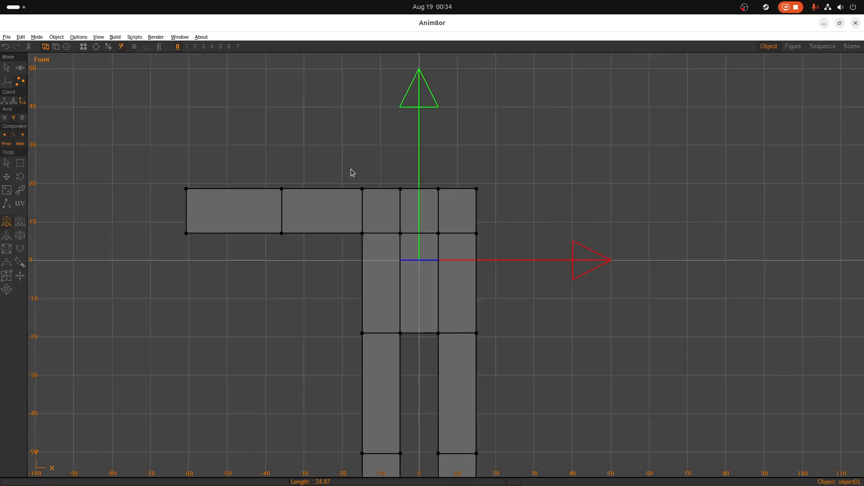
left_click_drag(328, 261, 409, 251)
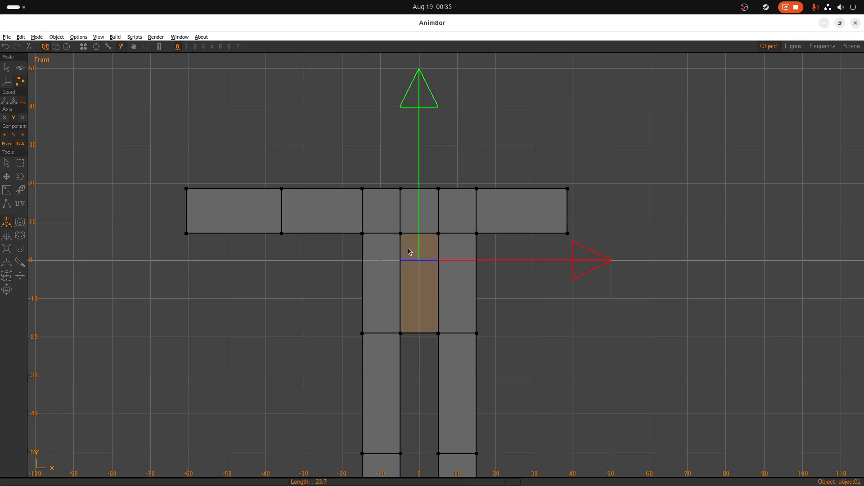
left_click_drag(546, 277, 615, 314)
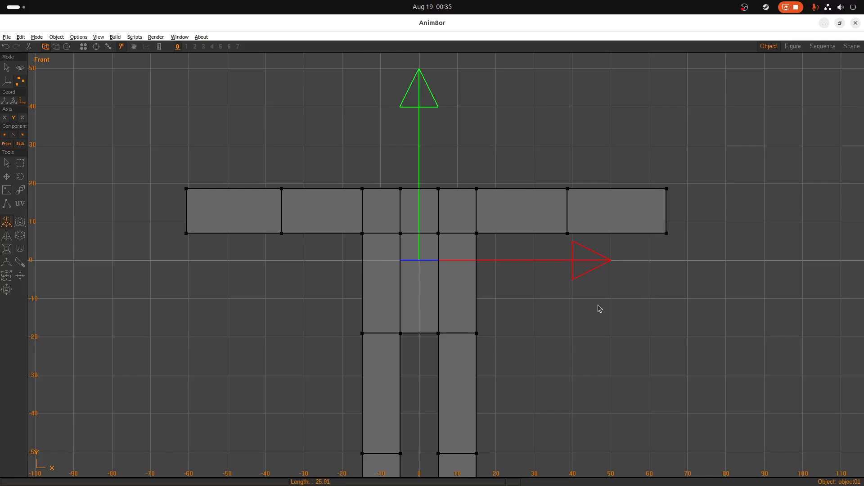
Step: Select the middle face on top of the torso and extrude it upward by about 21 units in the front view
left_click(96, 47)
left_click_drag(365, 213, 313, 258)
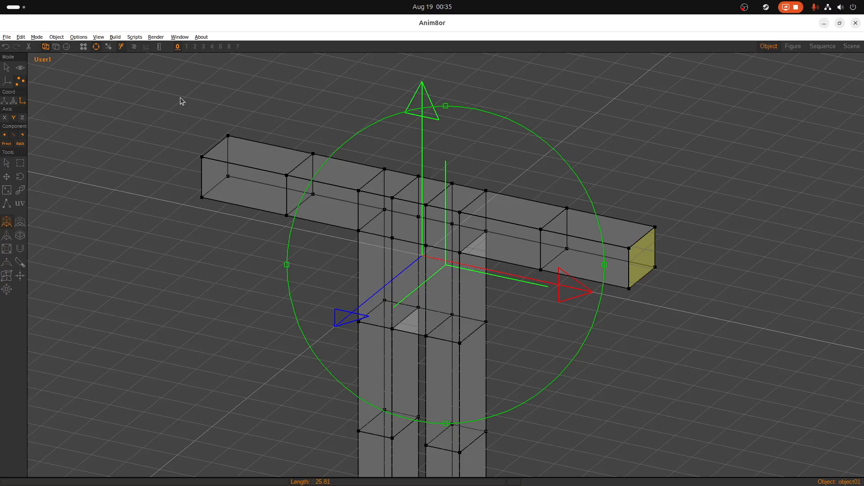
left_click(95, 47)
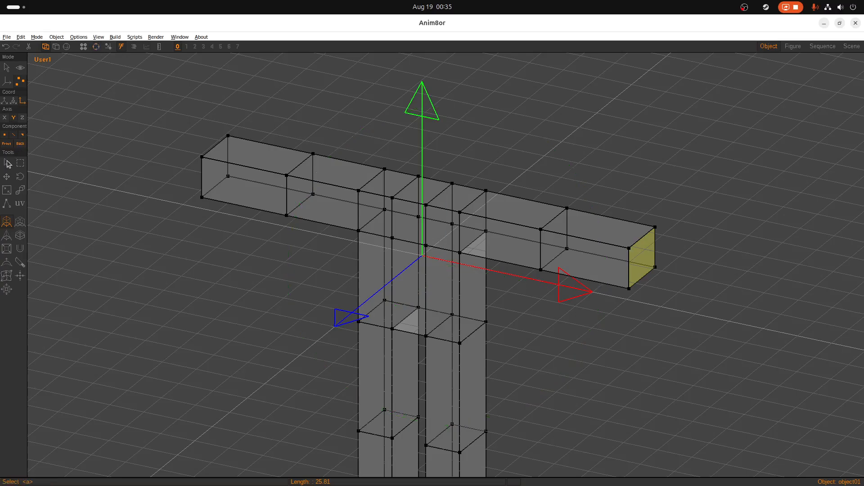
left_click(6, 163)
left_click(429, 189)
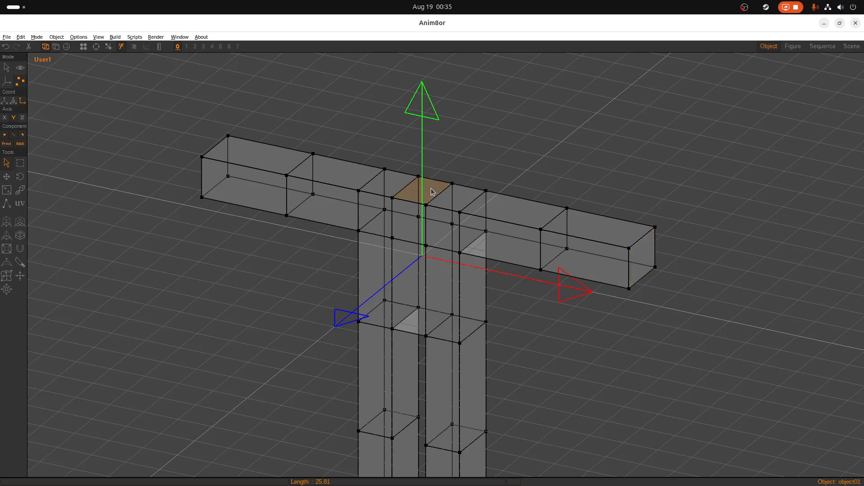
left_click(98, 37)
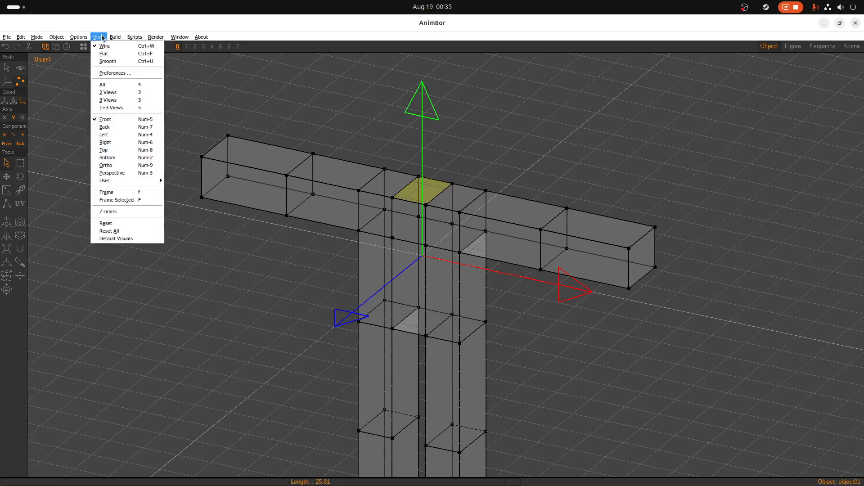
left_click(125, 124)
left_click(8, 225)
left_click_drag(319, 304, 314, 218)
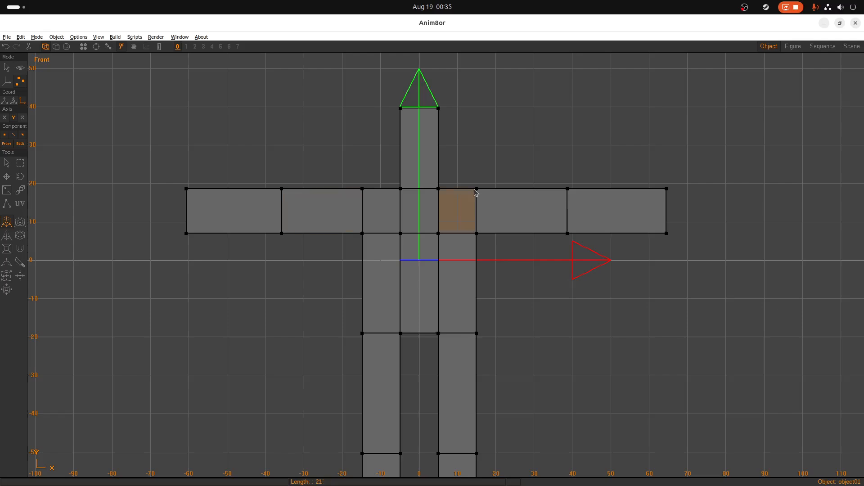
scroll(636, 309, "down", 1)
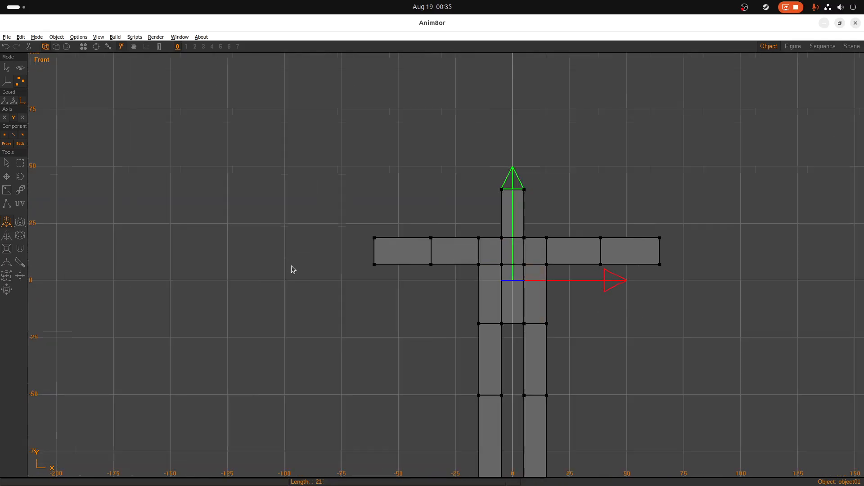
scroll(308, 270, "down", 1)
scroll(478, 303, "up", 2)
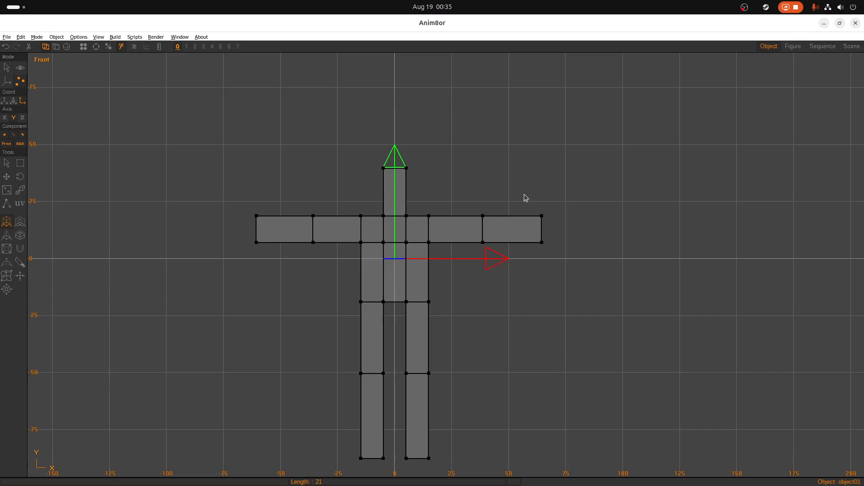
scroll(427, 239, "up", 3)
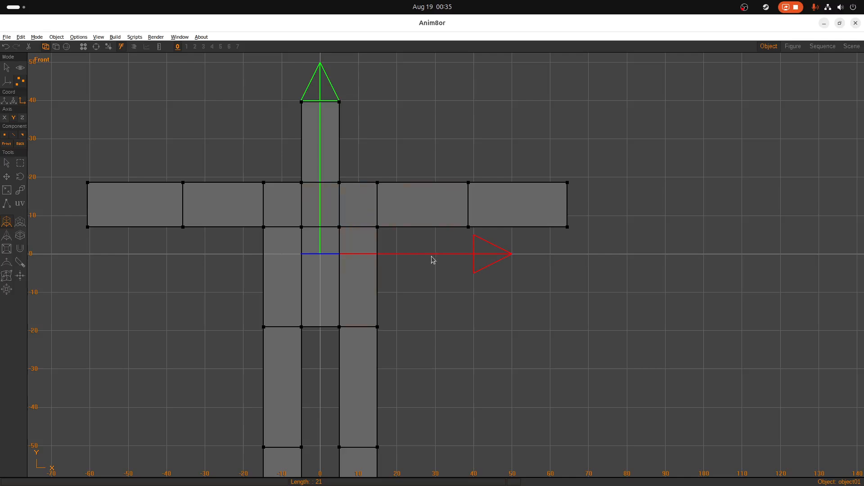
Step: Save the project as block_man in the tutorial folder
scroll(431, 260, "down", 2)
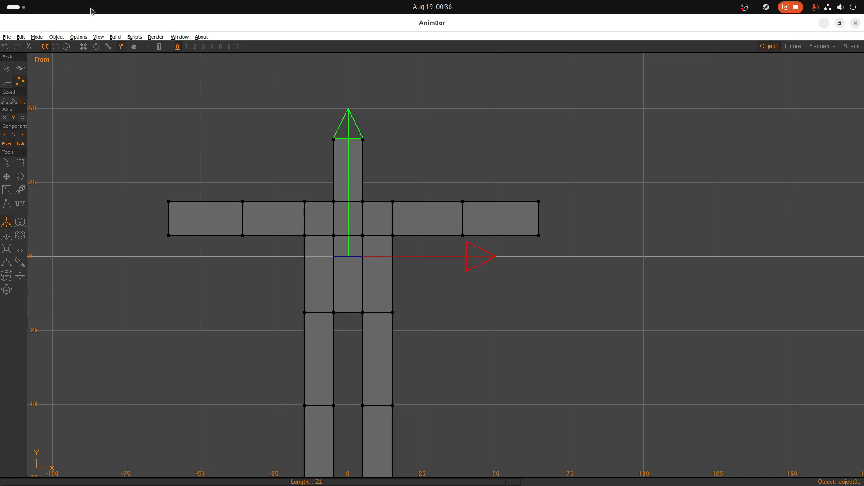
left_click(6, 37)
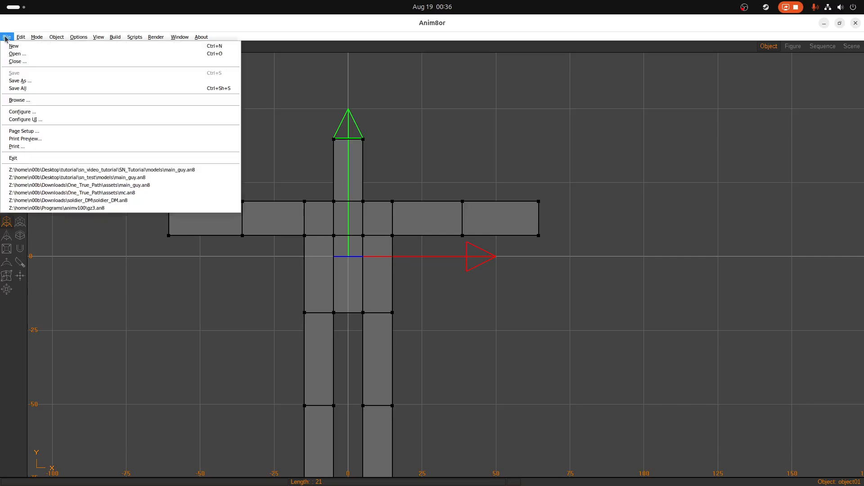
left_click(33, 82)
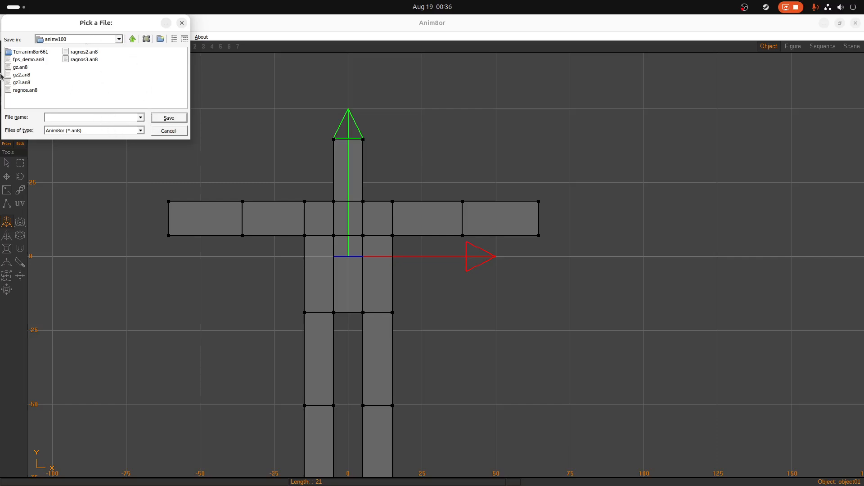
left_click(118, 39)
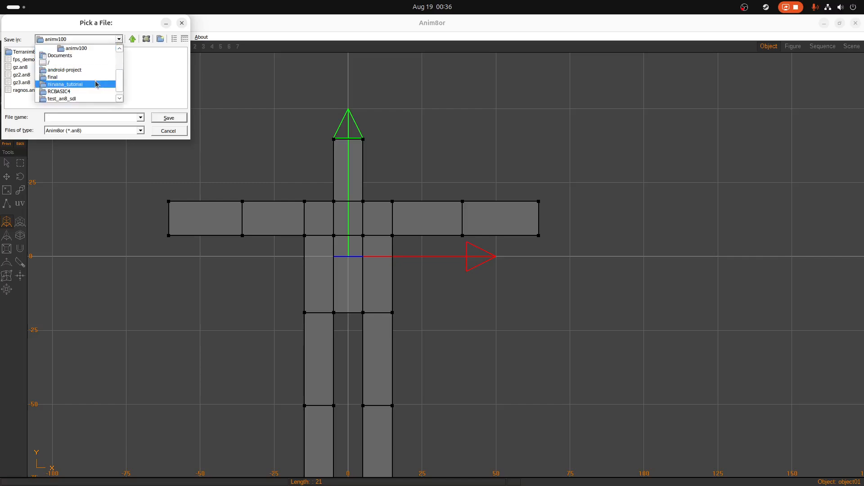
scroll(97, 84, "down", 1)
left_click(65, 99)
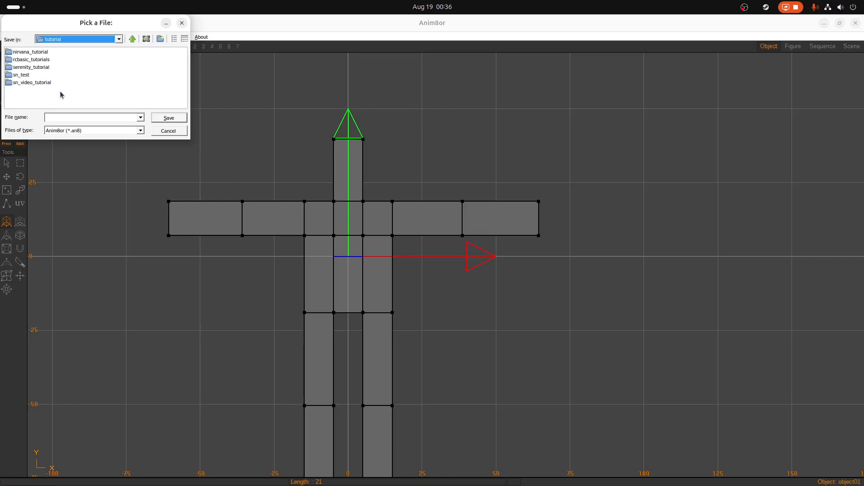
left_click(20, 96)
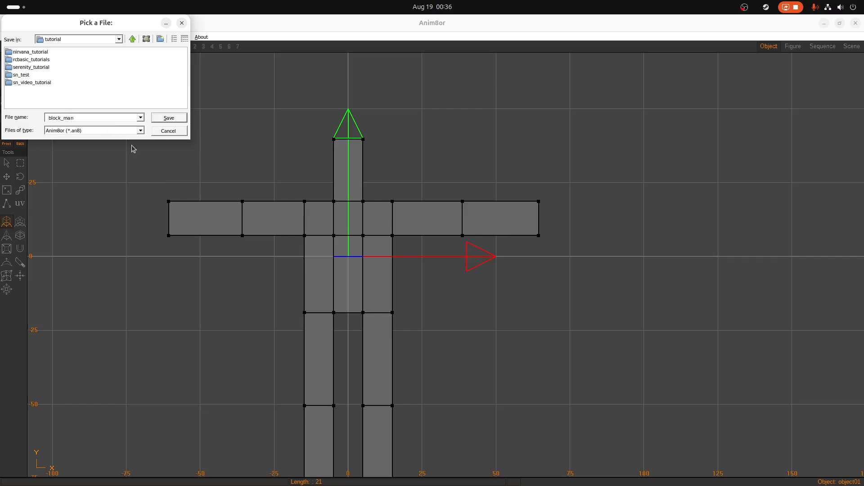
left_click(165, 117)
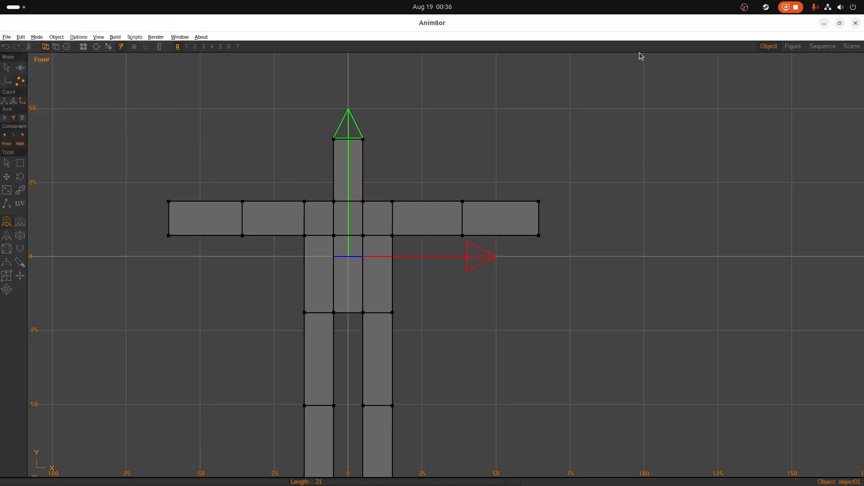
Step: Export the figure object as a Wavefront OBJ file named block_man into the tutorial folder
left_click(56, 37)
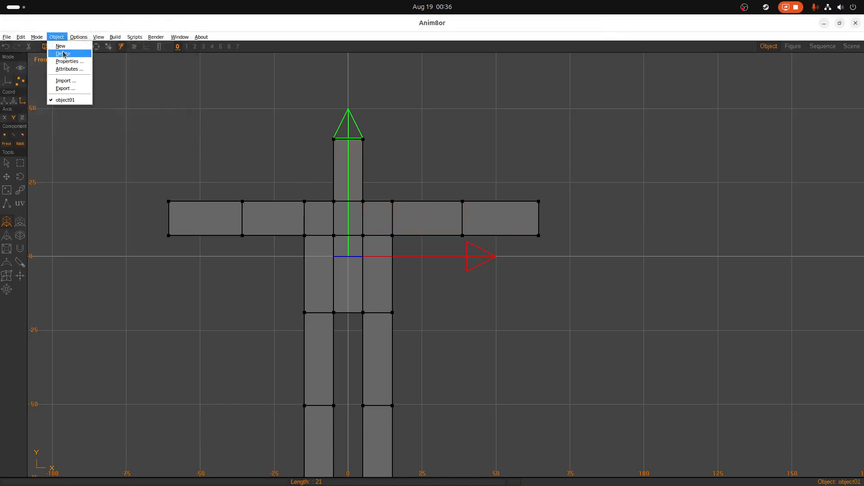
left_click(65, 88)
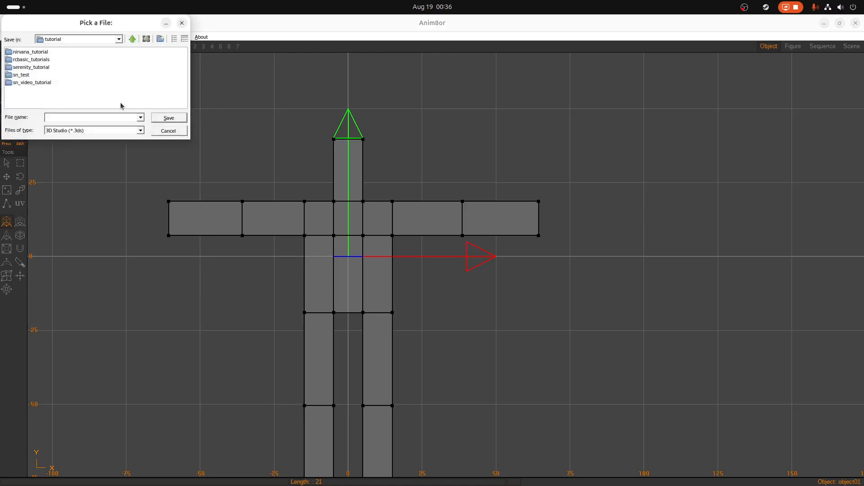
left_click(171, 131)
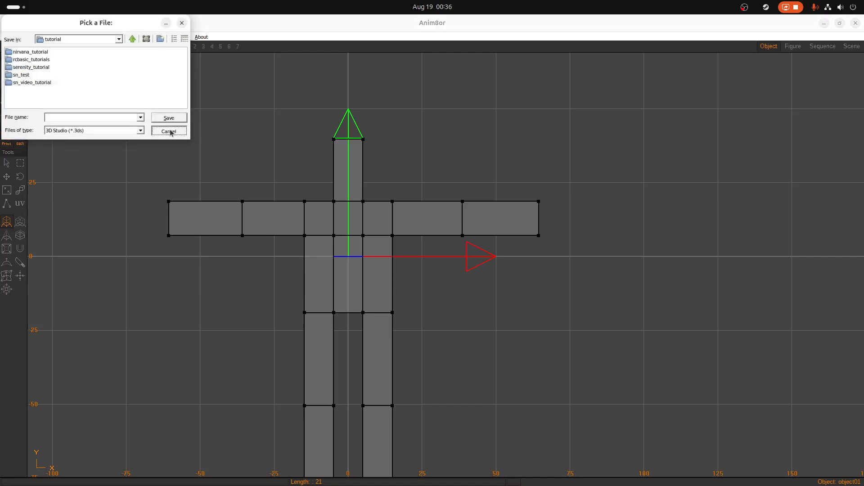
left_click(141, 130)
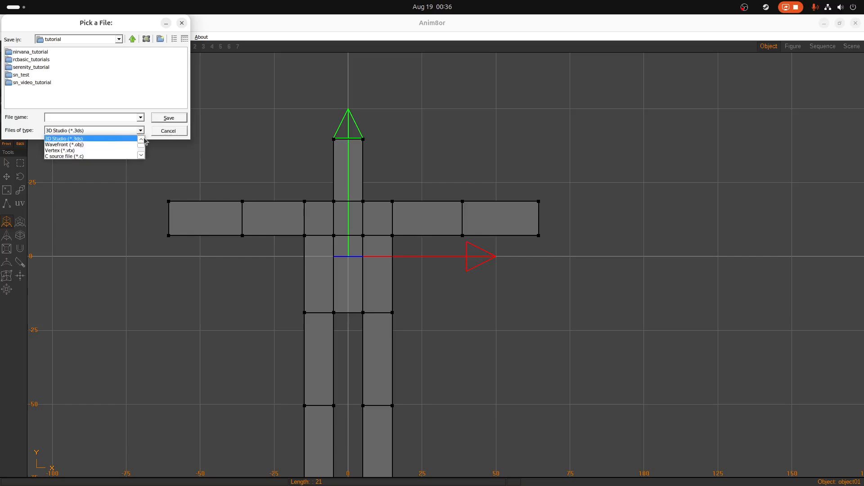
left_click(91, 145)
left_click(68, 118)
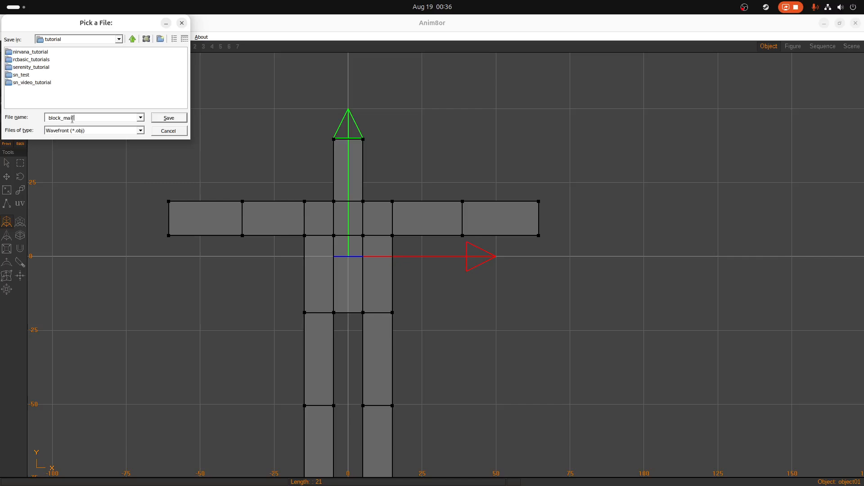
left_click(165, 120)
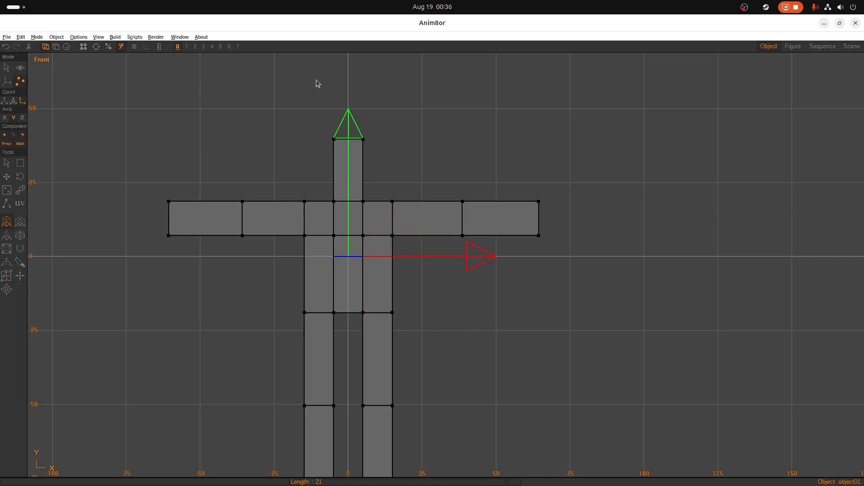
Step: Close Anim8or and launch Blender
scroll(362, 289, "down", 4)
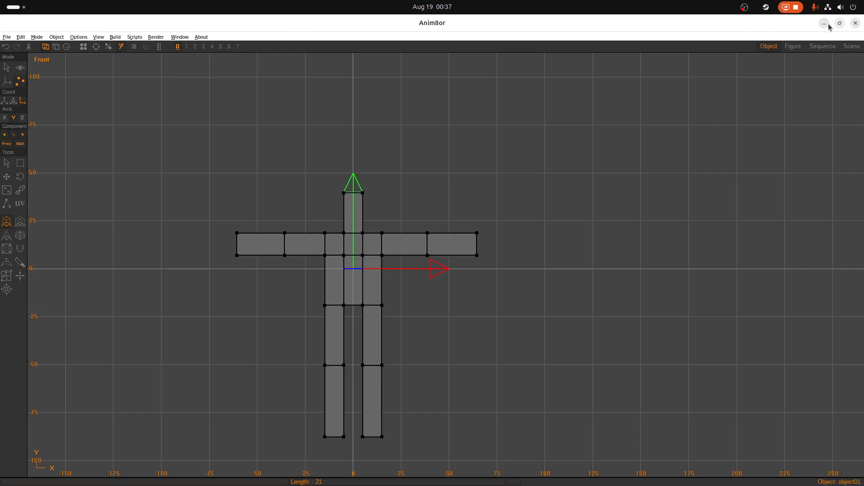
left_click(855, 23)
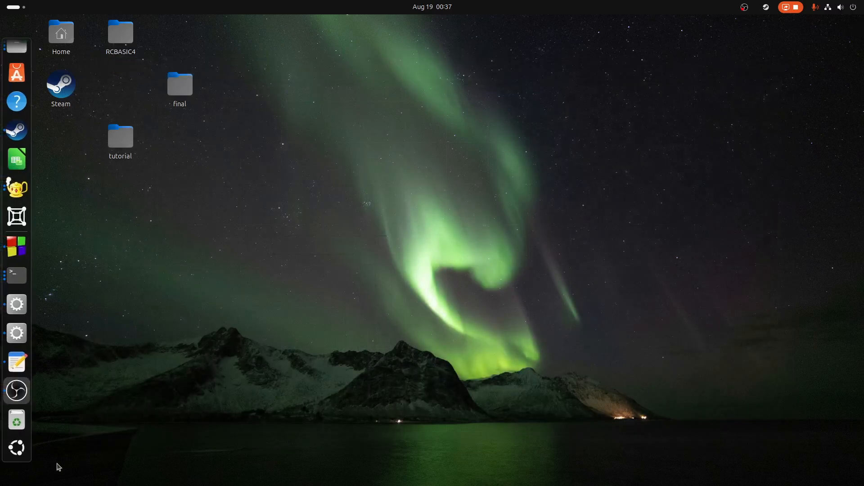
left_click(17, 447)
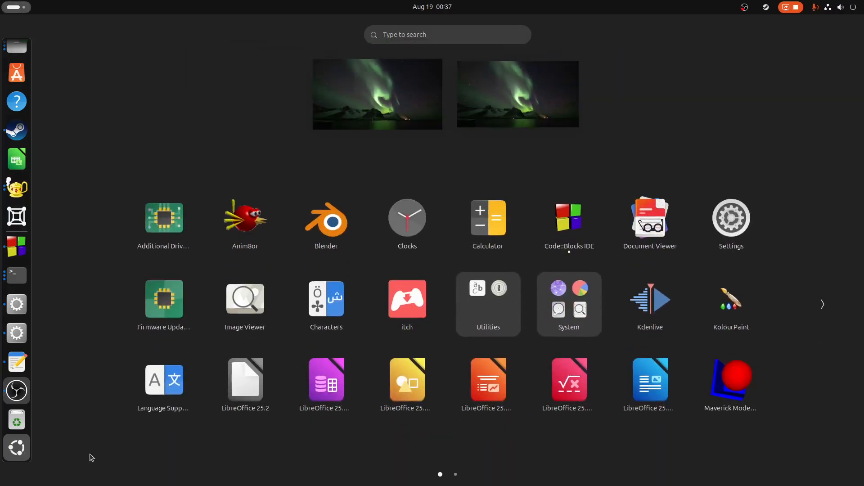
left_click(326, 223)
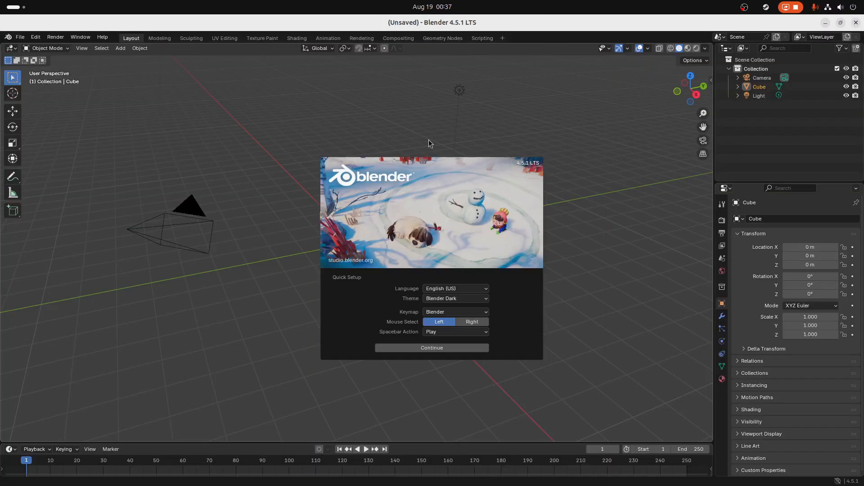
Step: Dismiss the splash screen and delete the default cube from the scene
left_click(317, 132)
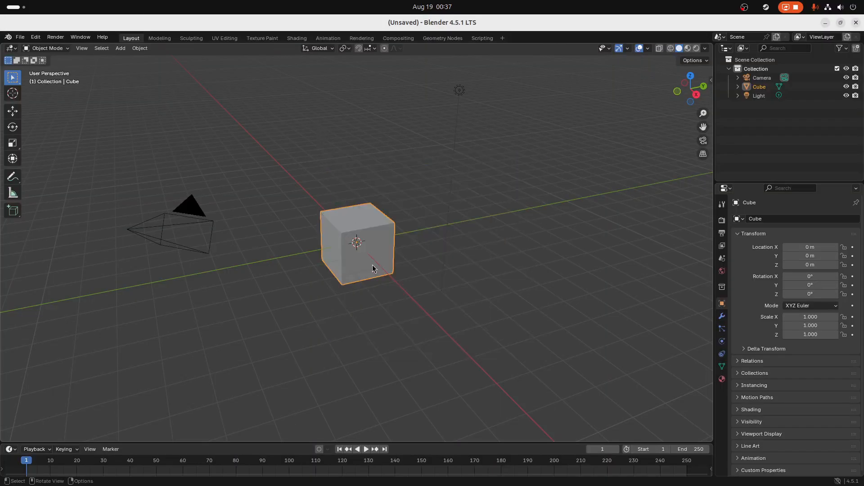
key("x")
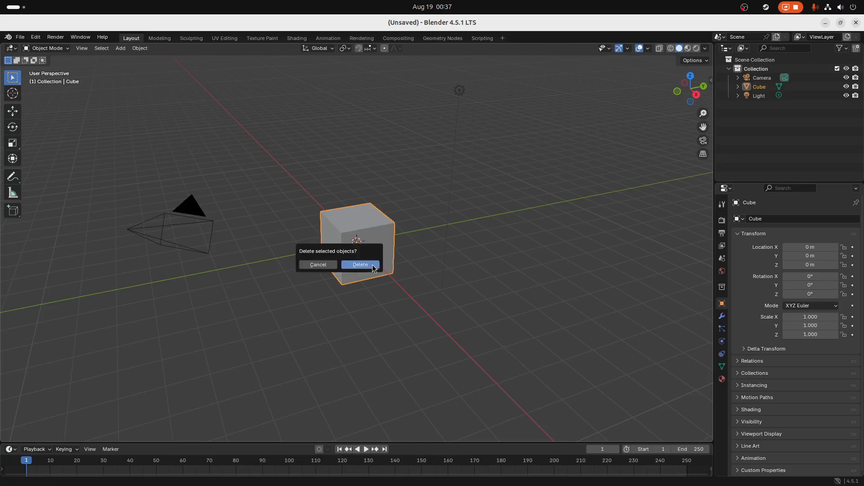
left_click(372, 265)
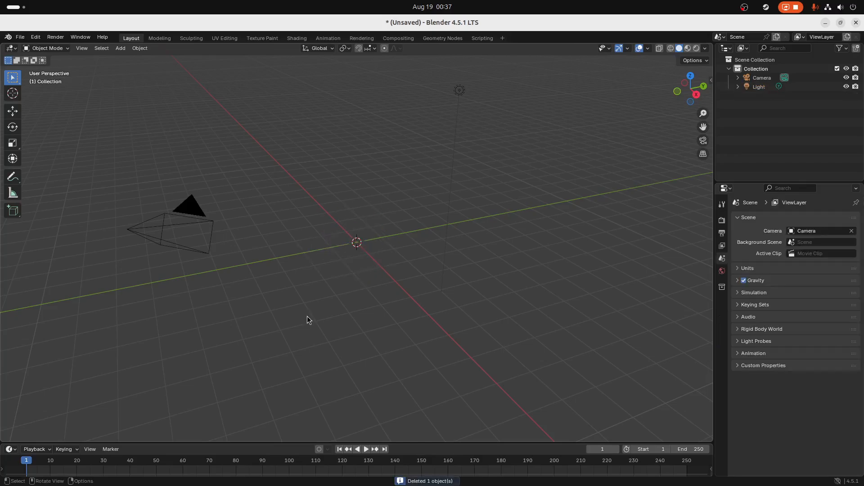
Step: Import the Wavefront file block_man.obj from the Desktop/tutorial folder and bring the whole figure into view
left_click(21, 38)
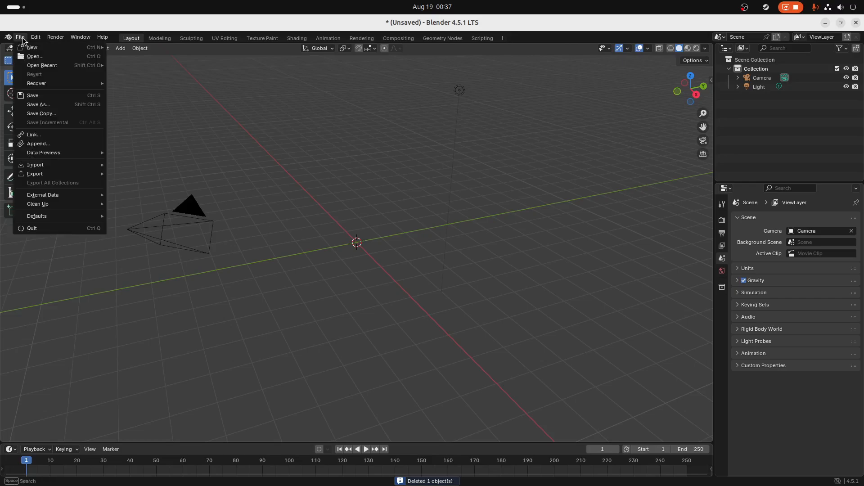
mouse_move(85, 165)
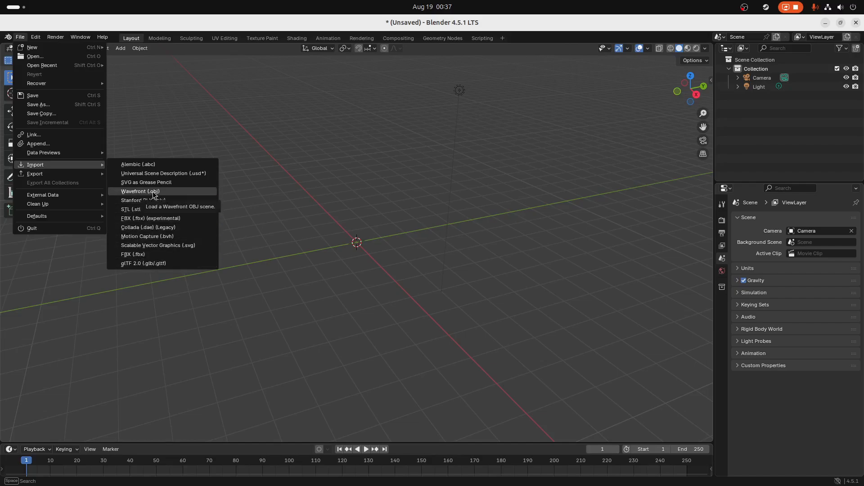
left_click(152, 191)
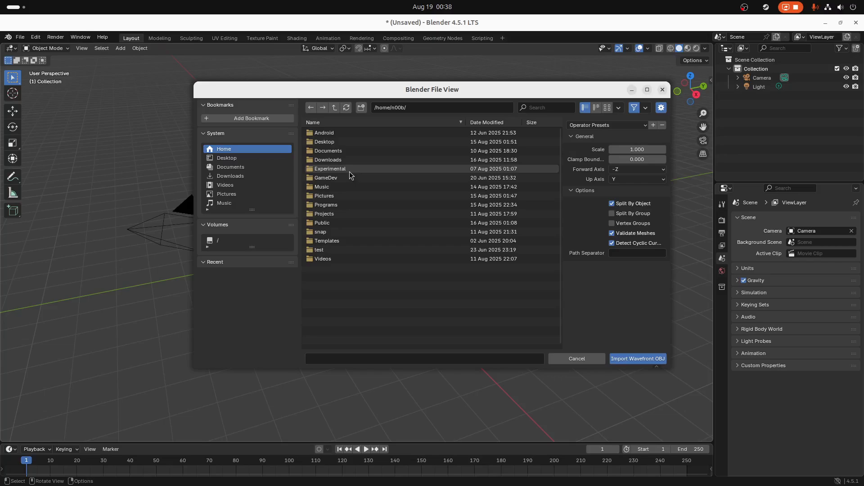
double_click(326, 141)
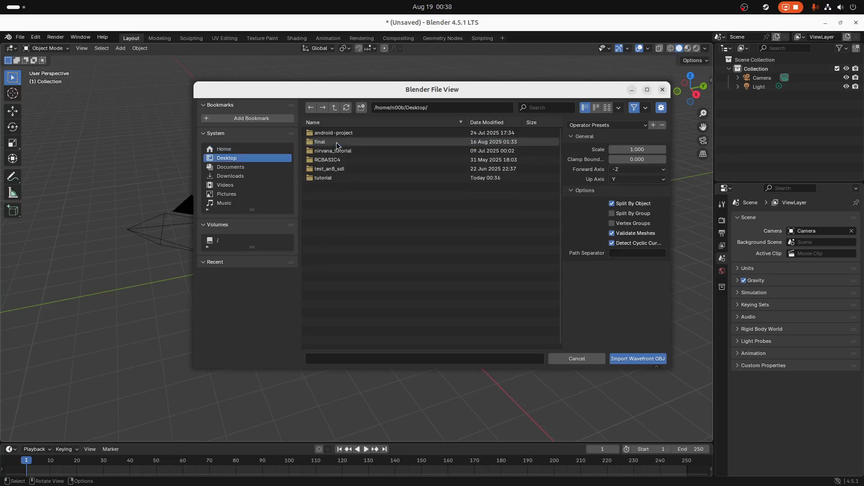
left_click(316, 179)
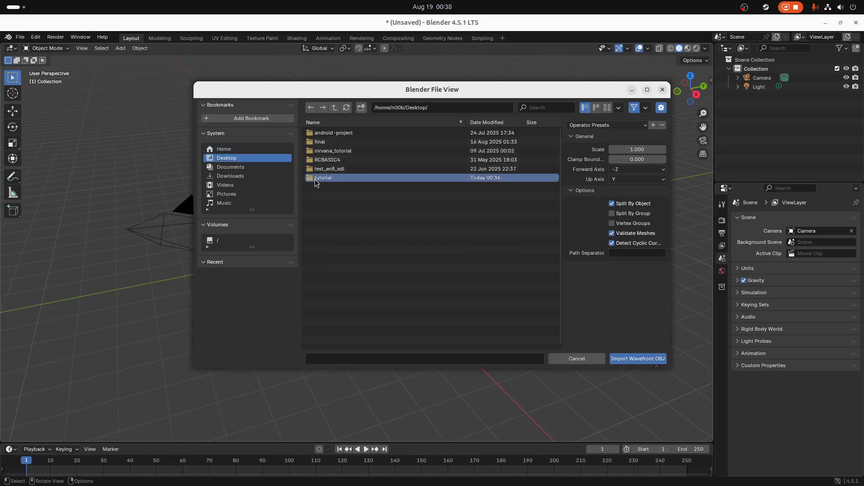
double_click(316, 180)
left_click(341, 186)
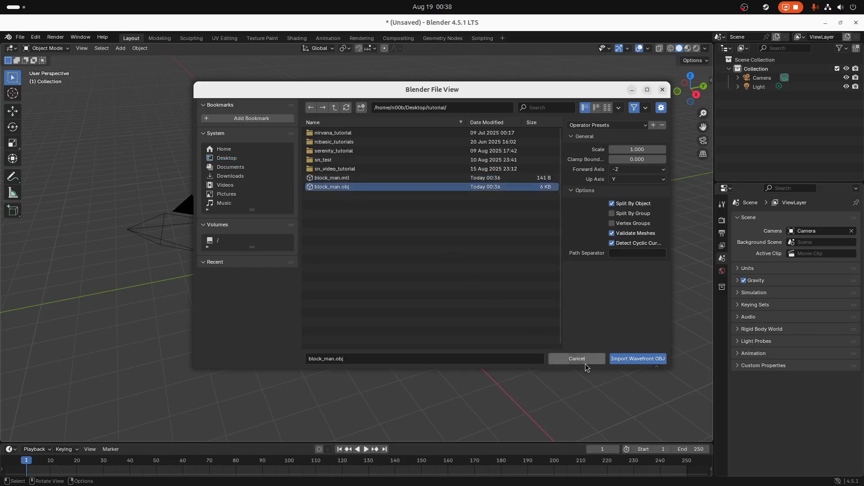
left_click(647, 359)
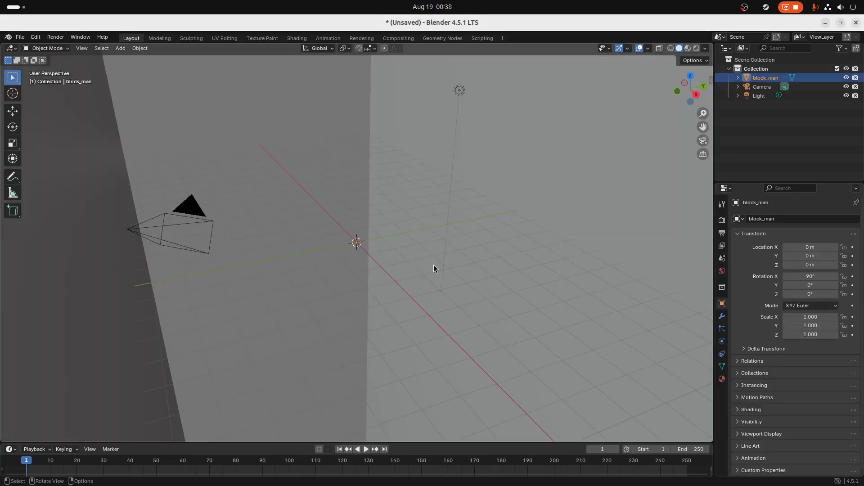
scroll(429, 264, "down", 6)
middle_click_drag(275, 327, 330, 320)
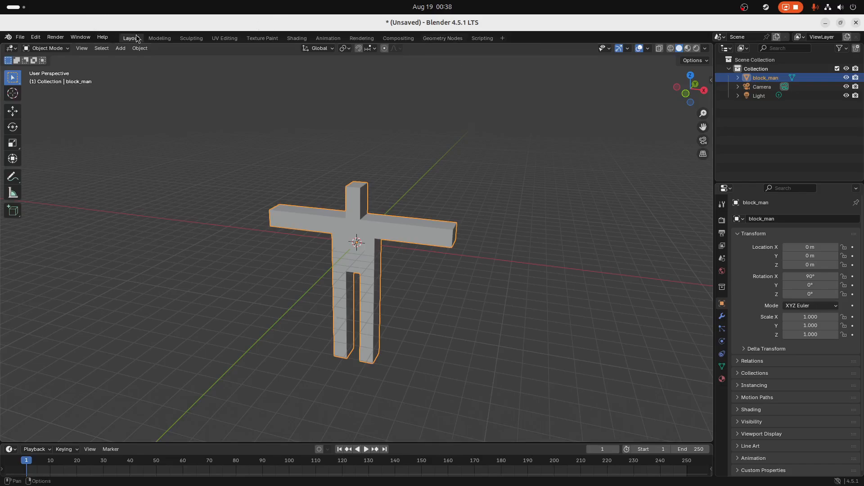
Step: Switch to the UV Editing workspace and select the figure's entire mesh to show its UV layout
left_click(222, 38)
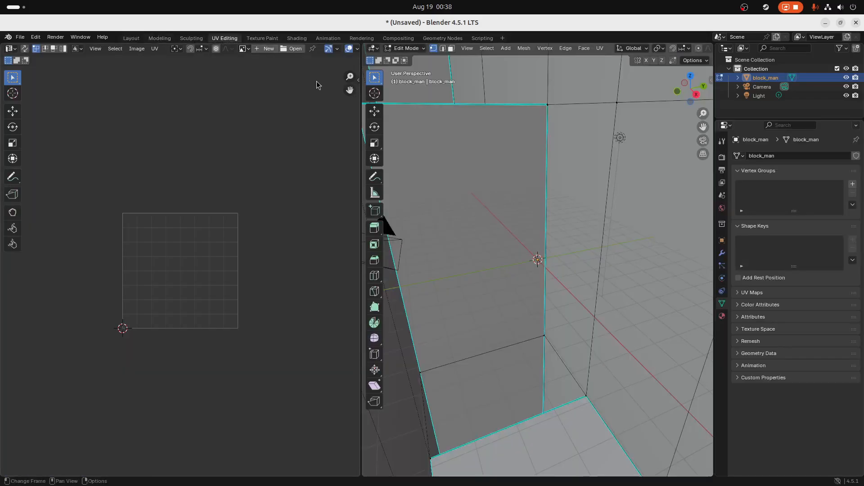
scroll(536, 259, "down", 10)
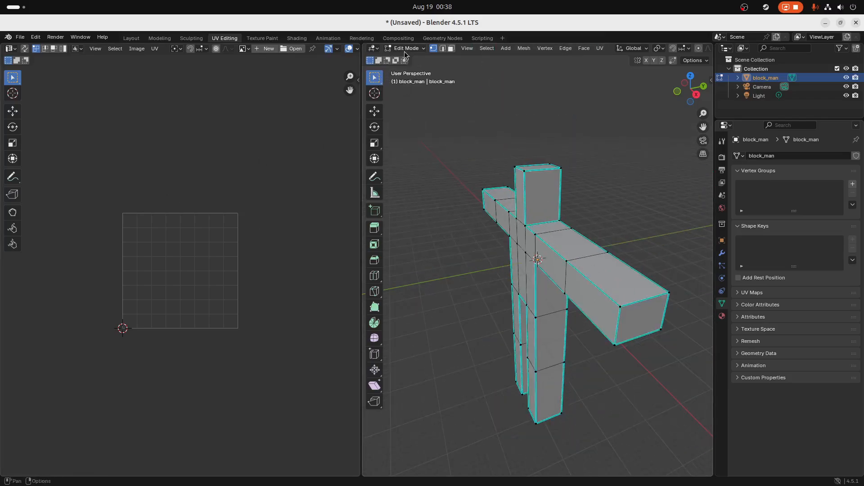
middle_click_drag(467, 155, 505, 151)
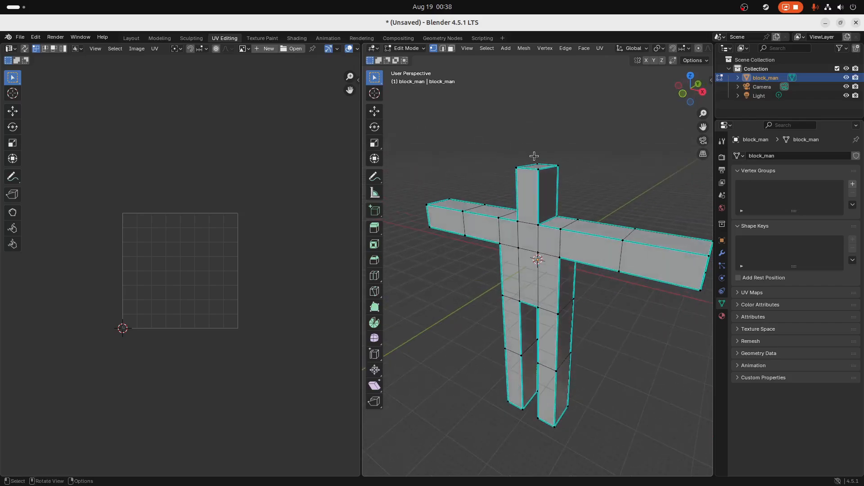
key("a")
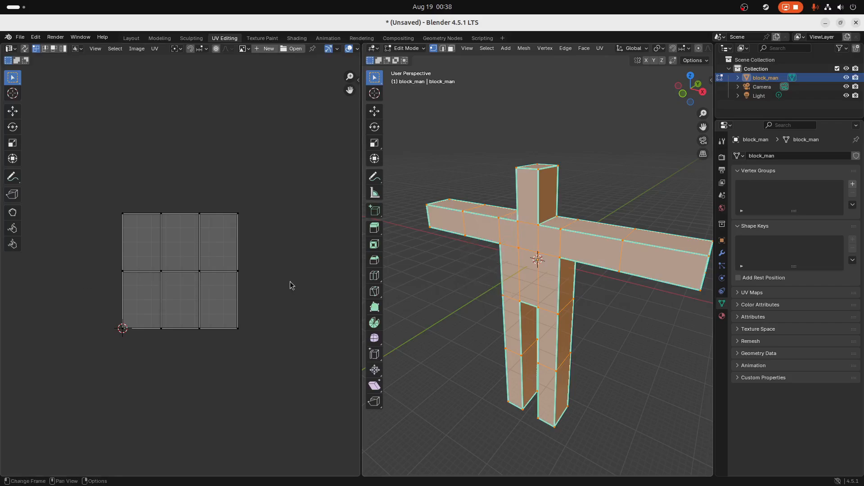
scroll(516, 238, "down", 3)
scroll(547, 176, "up", 1)
scroll(543, 164, "down", 2)
scroll(535, 133, "up", 1)
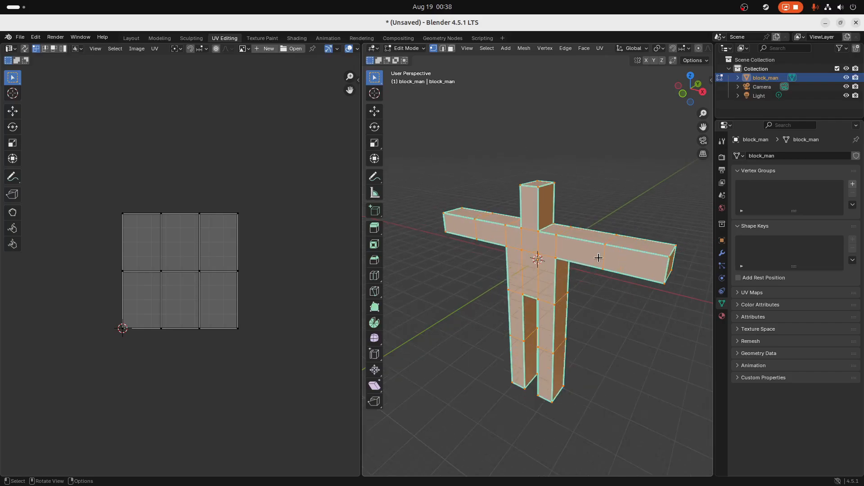
Step: Pick the four corner vertices of the head's front face, and clear the selection again
left_click(546, 122)
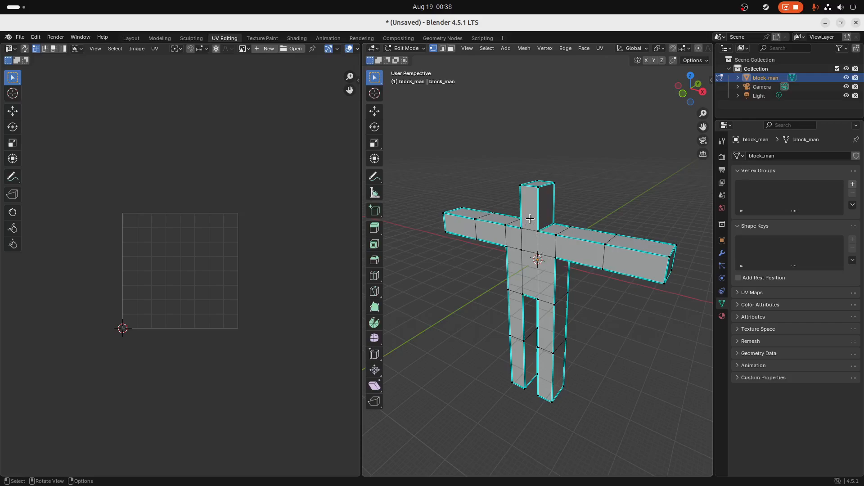
scroll(506, 166, "up", 4)
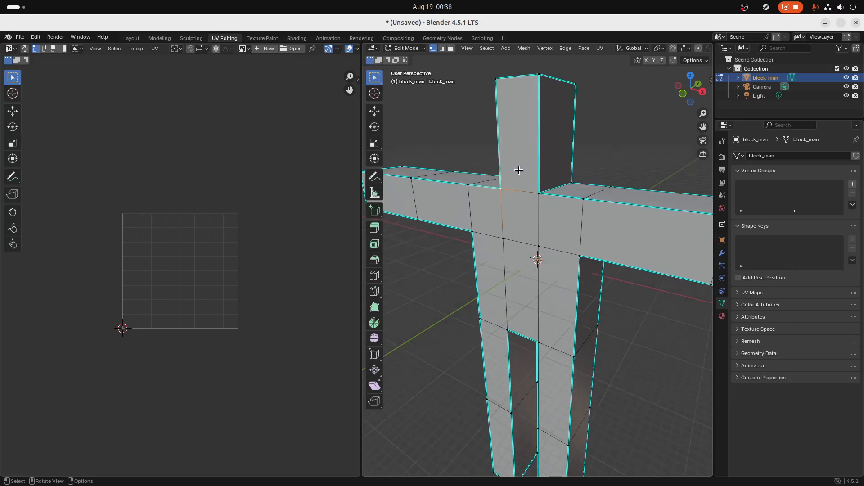
scroll(506, 165, "down", 3)
scroll(506, 166, "up", 2)
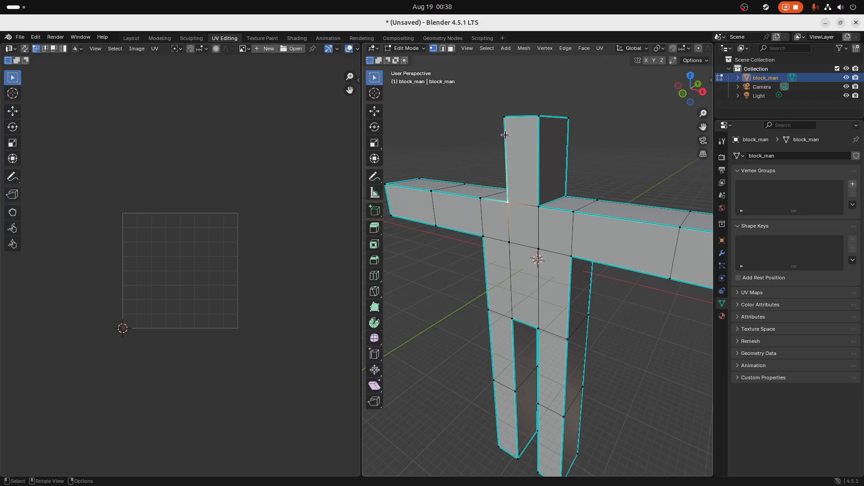
left_click(508, 201, "ctrl")
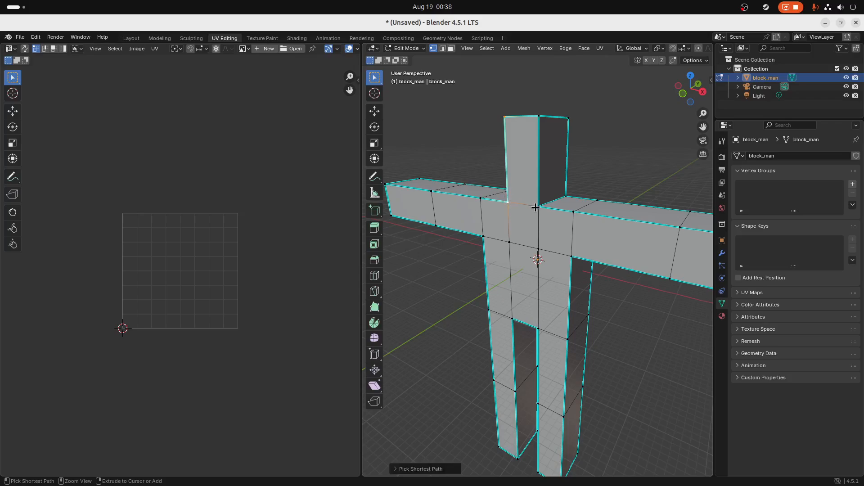
left_click(539, 117, "ctrl")
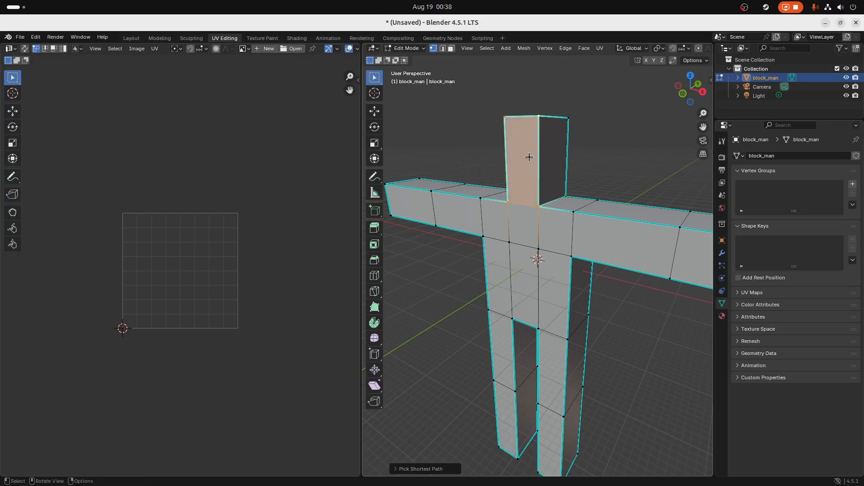
scroll(524, 161, "down", 3)
middle_click_drag(551, 149, 601, 171)
scroll(541, 168, "up", 4)
scroll(541, 168, "down", 1)
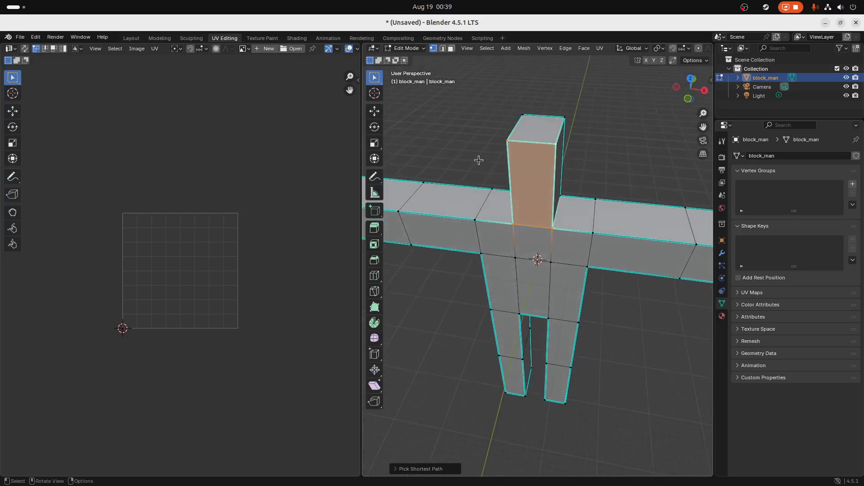
key("a")
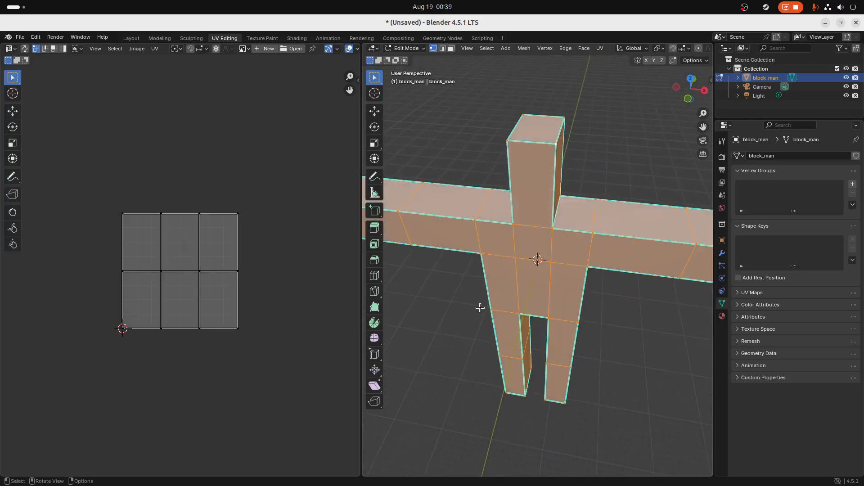
left_click(456, 322)
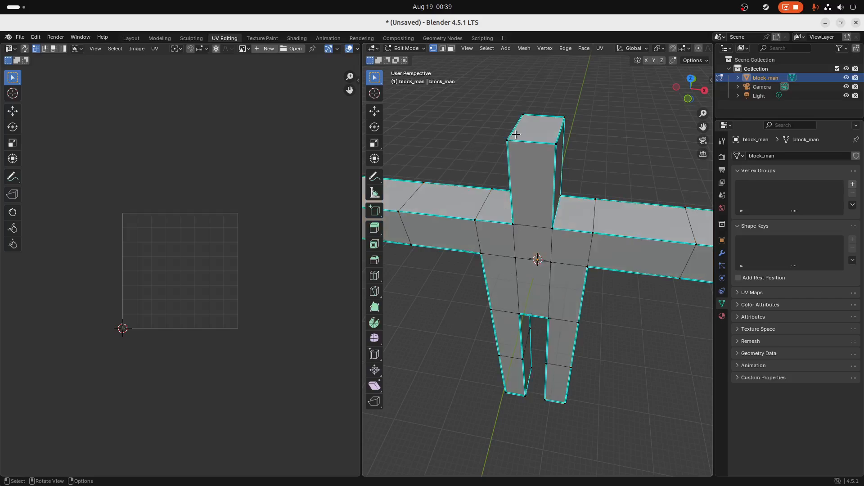
Step: Switch from vertex to face selection and select only the head's front face
middle_click_drag(598, 131, 547, 135)
scroll(531, 133, "up", 2)
scroll(531, 131, "down", 2)
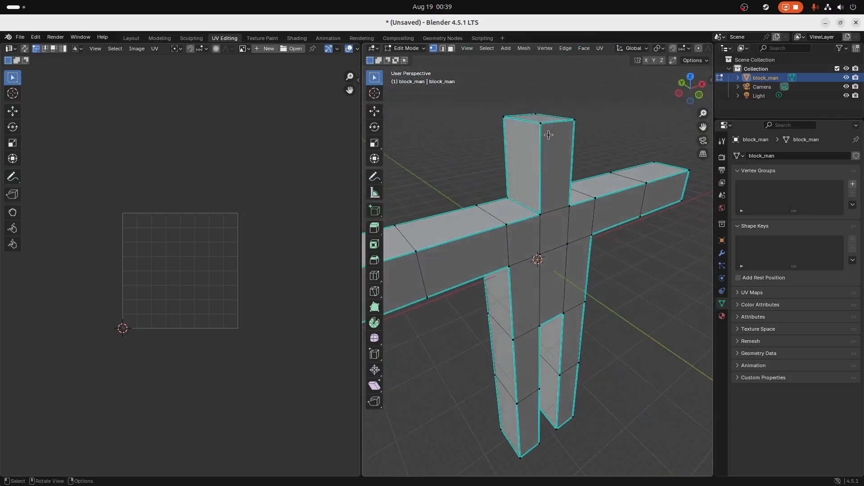
left_click(540, 123)
key("ctrl")
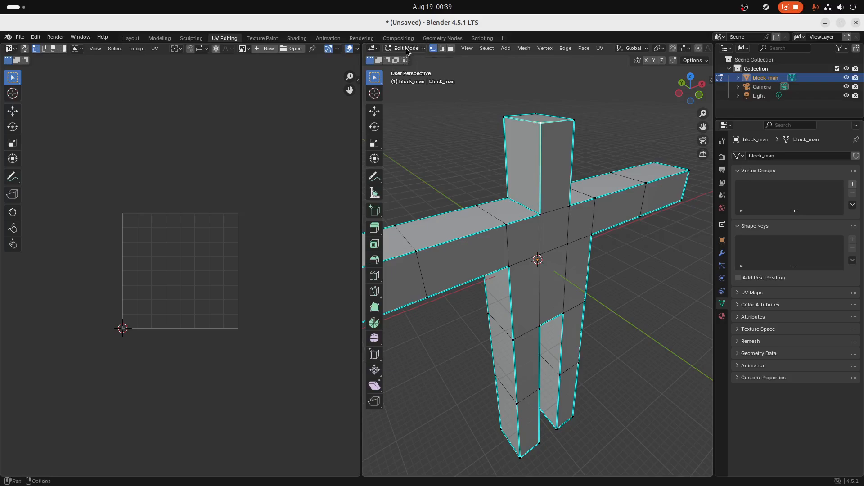
left_click(451, 50)
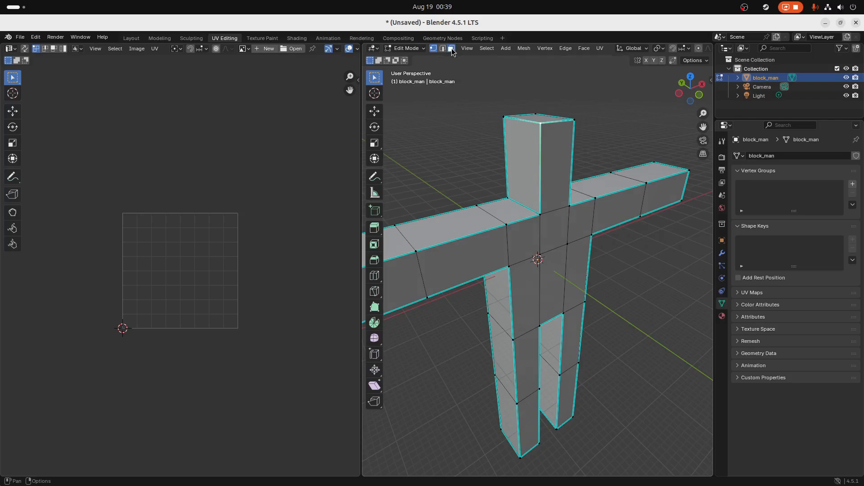
left_click(563, 164)
Step: Select the collapsed UVs of the head's front face at the UV origin and unwrap the face into its own island
scroll(97, 333, "up", 2)
scroll(57, 358, "up", 1)
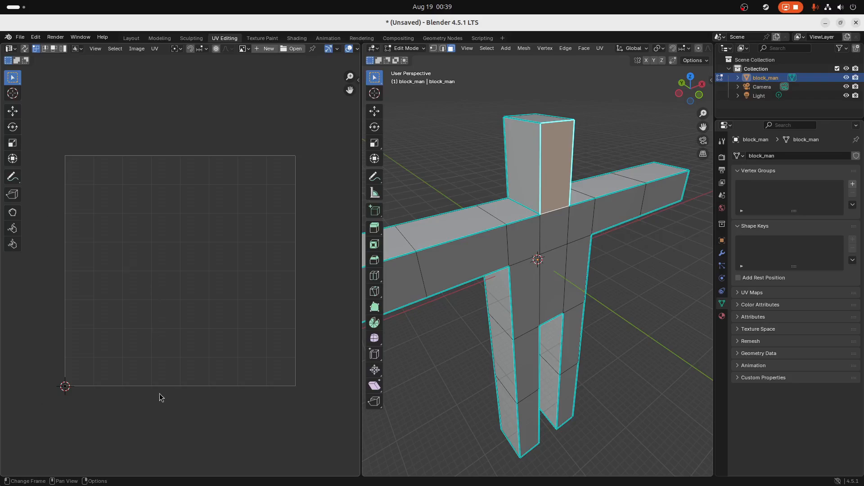
left_click_drag(48, 363, 93, 404)
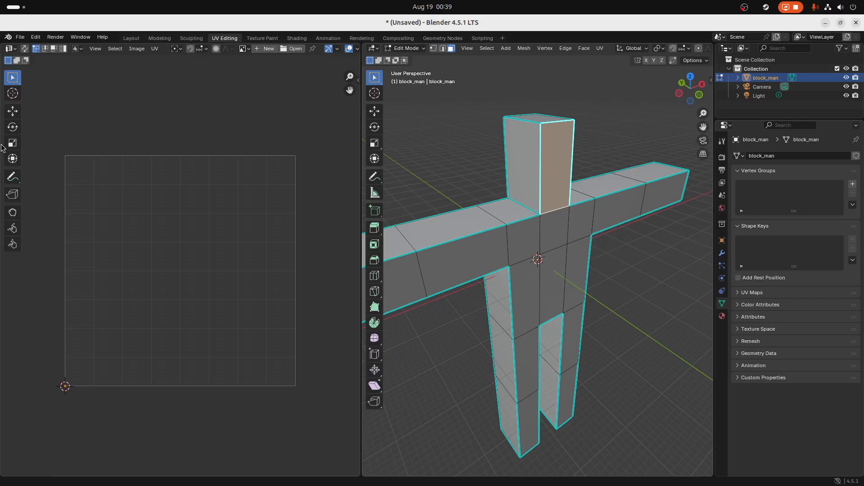
left_click(12, 111)
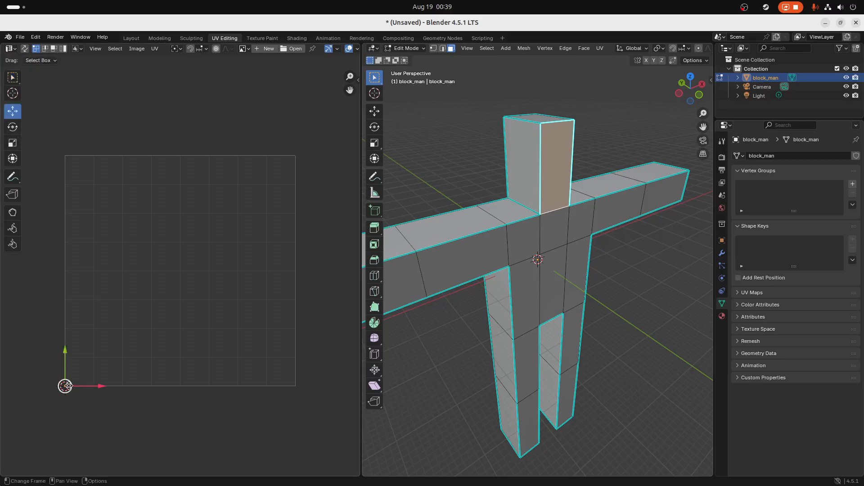
left_click_drag(68, 385, 119, 282)
right_click(120, 284)
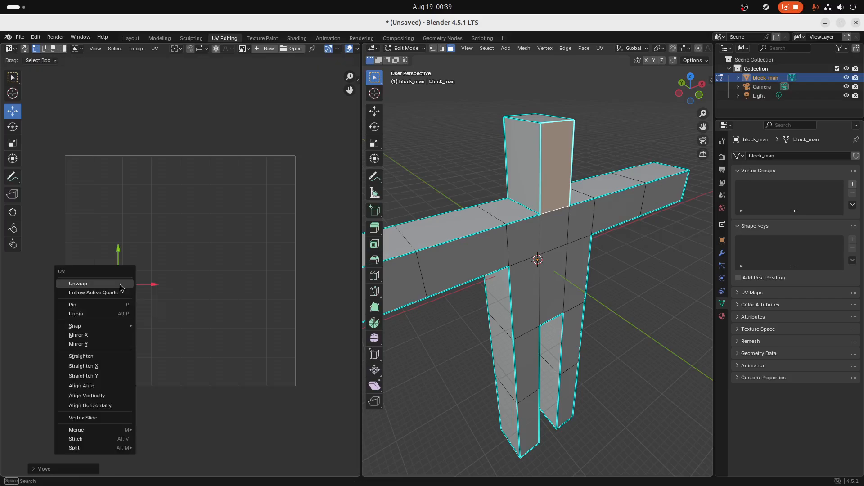
left_click(78, 284)
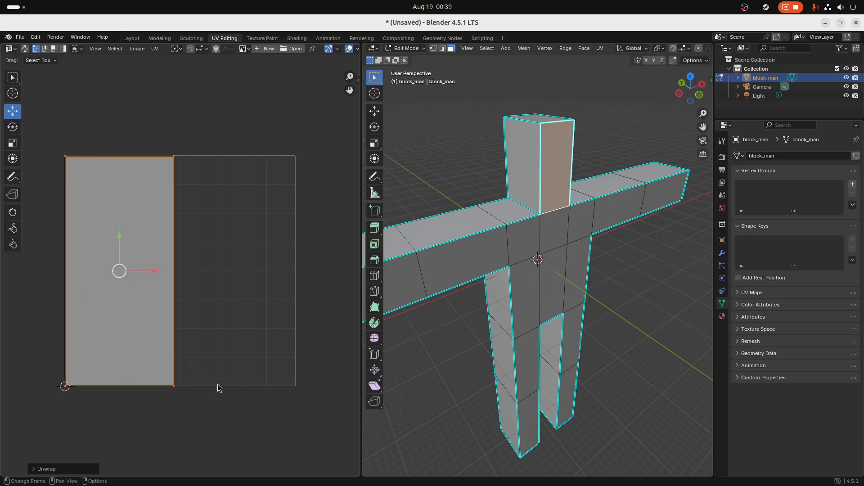
scroll(285, 320, "down", 2)
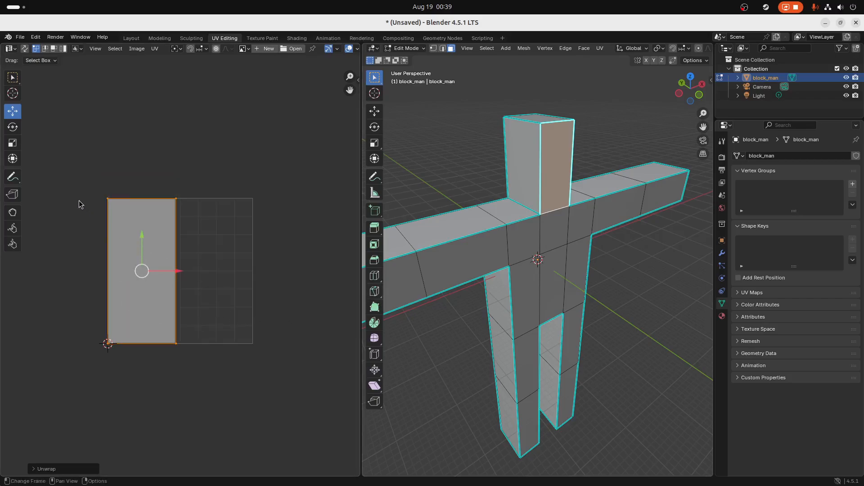
left_click_drag(80, 180, 237, 392)
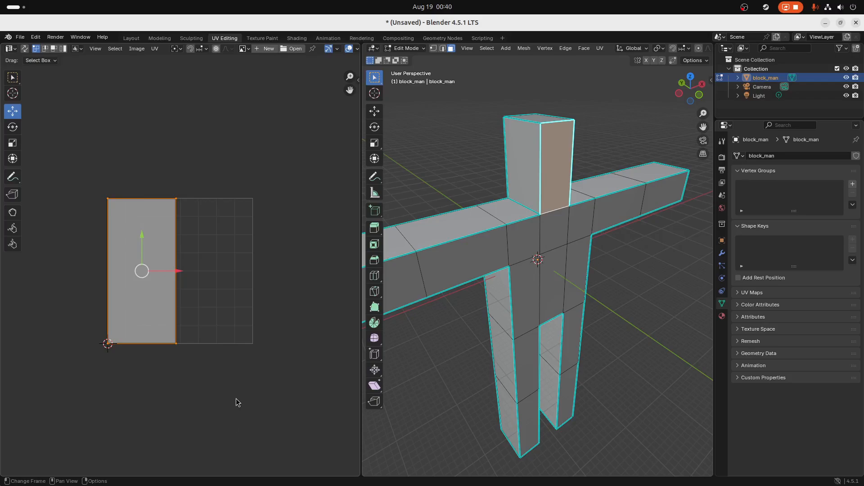
Step: Select the whole mesh and all its UVs to compare the head face's island with the other faces' grid, and deselect everything
left_click(250, 163)
scroll(554, 289, "down", 1)
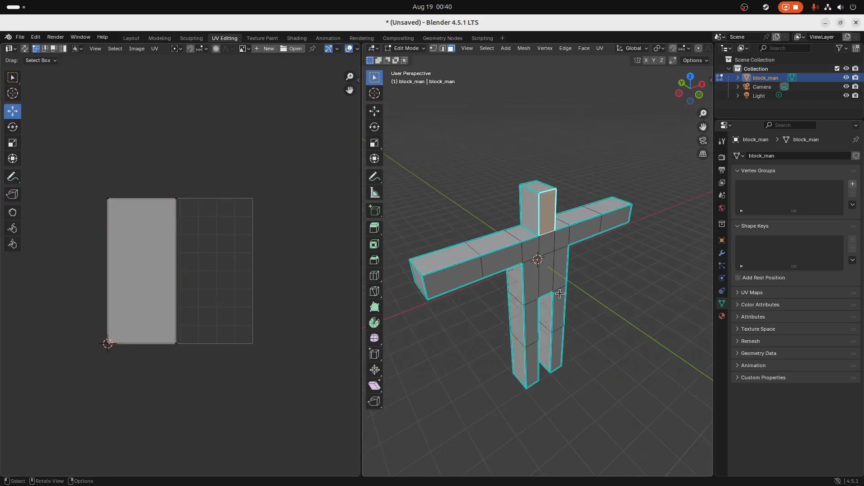
middle_click_drag(591, 330, 559, 330)
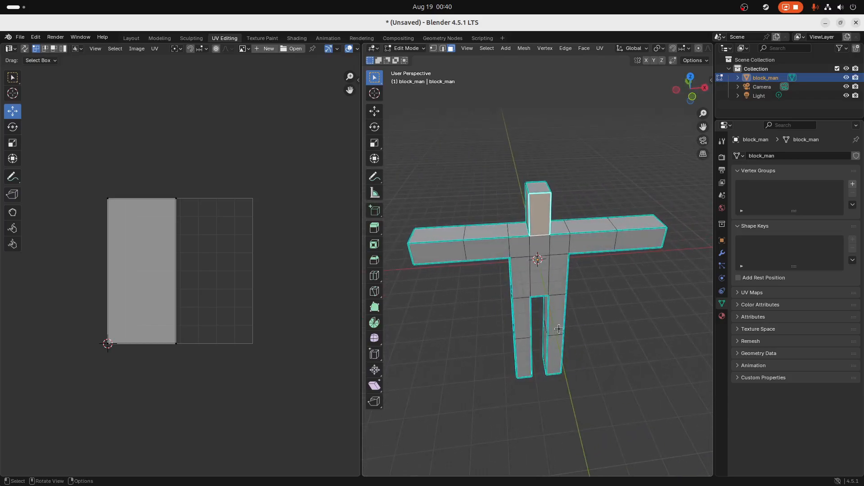
key("a")
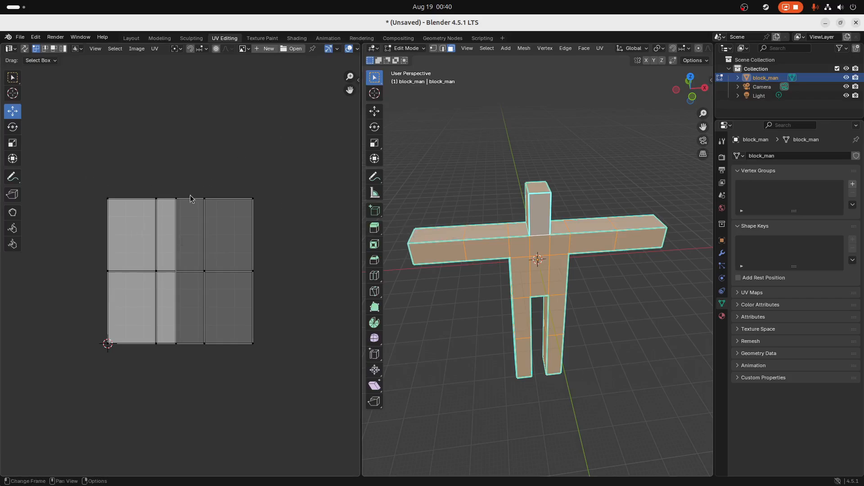
key("a")
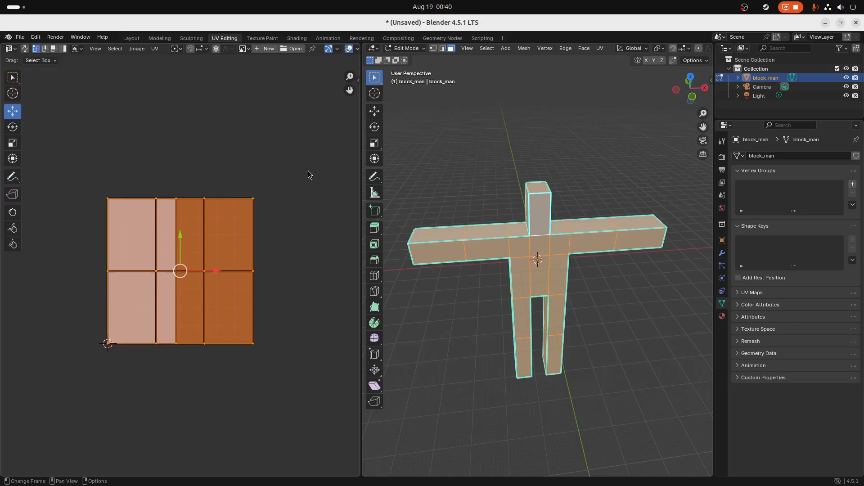
left_click(446, 335)
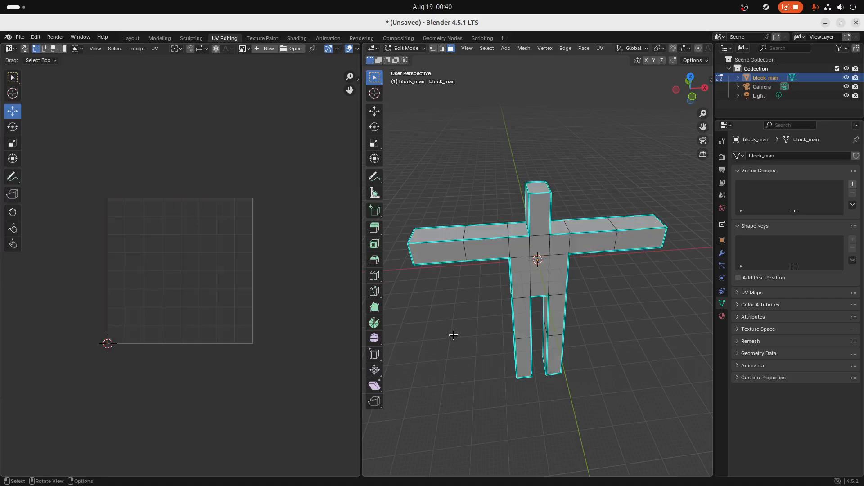
Step: Select the head's front face and move its UV island outside the UV square, beyond the square's upper-right corner
left_click(536, 212)
left_click_drag(82, 176, 220, 357)
left_click_drag(131, 298, 126, 243)
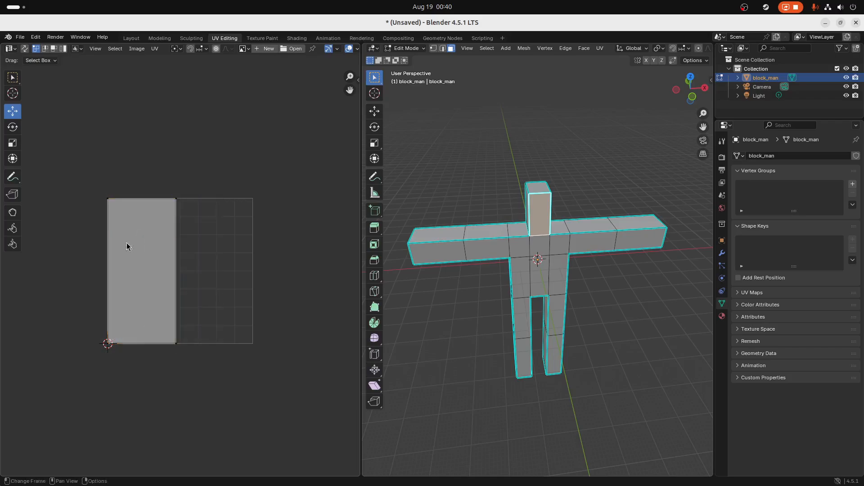
left_click_drag(63, 157, 220, 380)
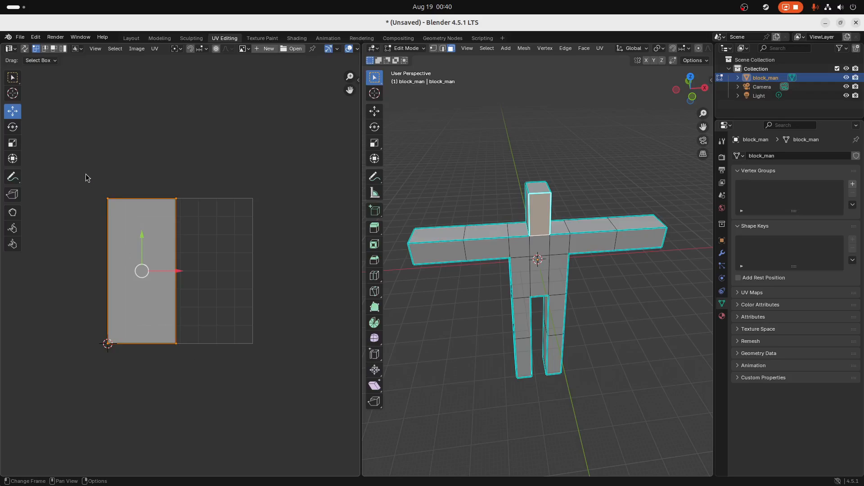
key("g")
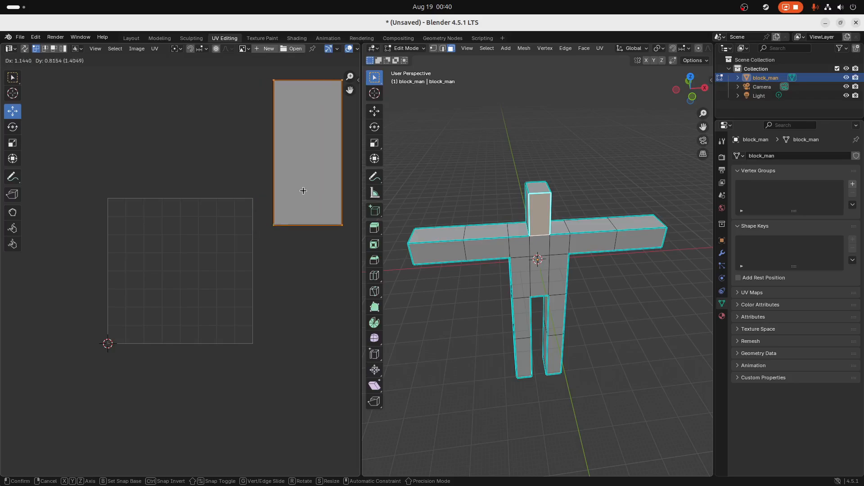
left_click(309, 190)
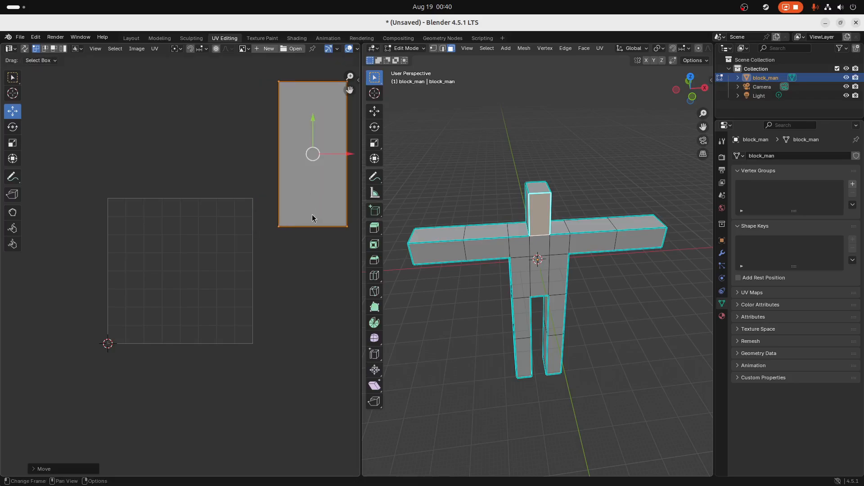
Step: With the whole mesh selected, shrink the other faces' UV grid to about 0.3 scale and place it inside the UV square's upper-right corner
left_click(585, 188)
key("a")
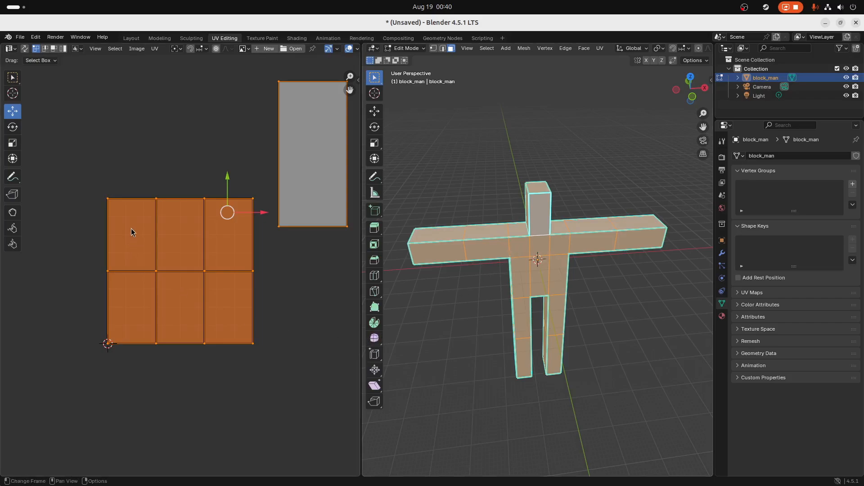
left_click_drag(87, 186, 264, 383)
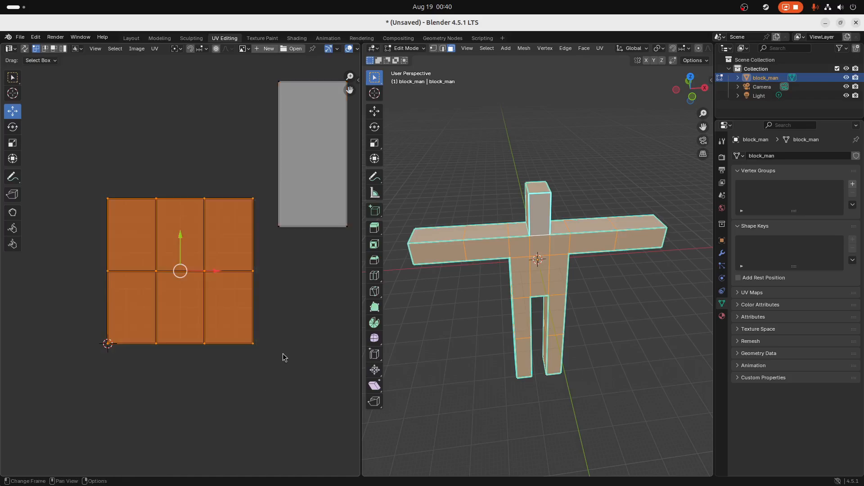
key("s")
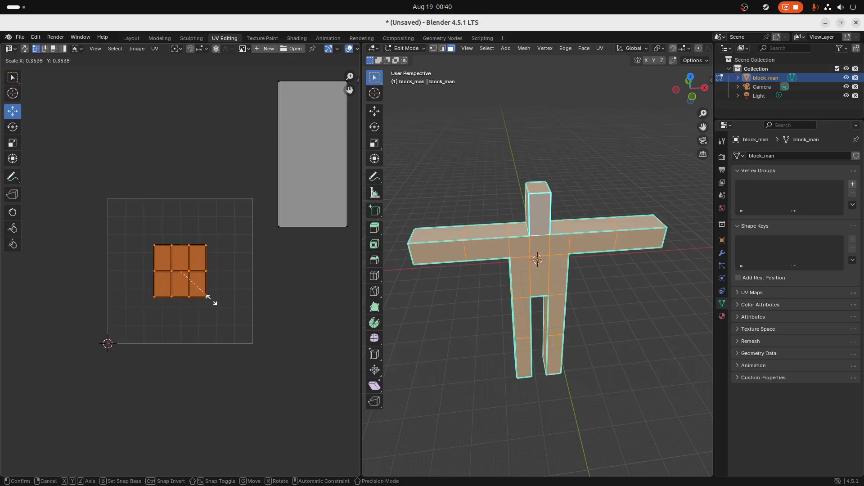
left_click(207, 297)
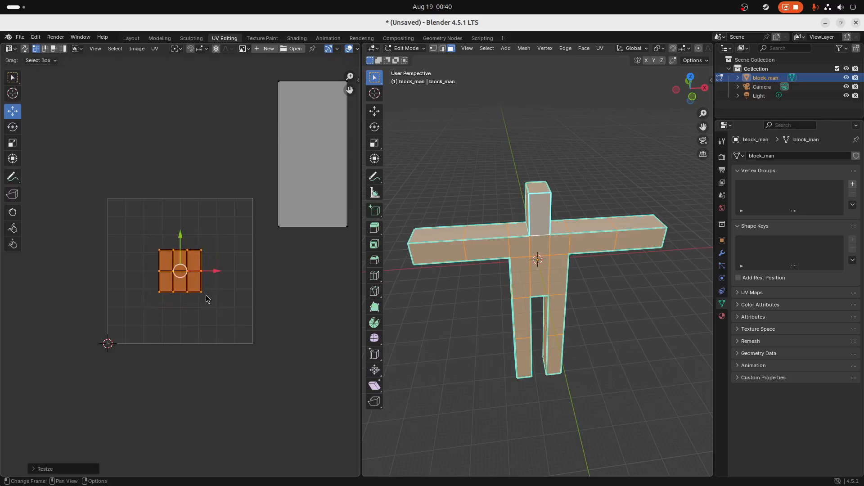
key("g")
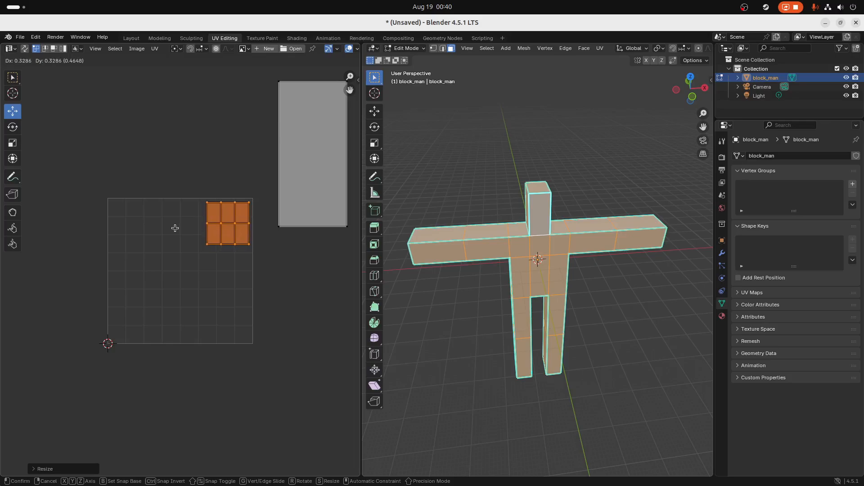
left_click(177, 231)
Step: Move the head front face's UV island back over the left half of the UV square, clear of the small grid
left_click_drag(267, 70, 361, 248)
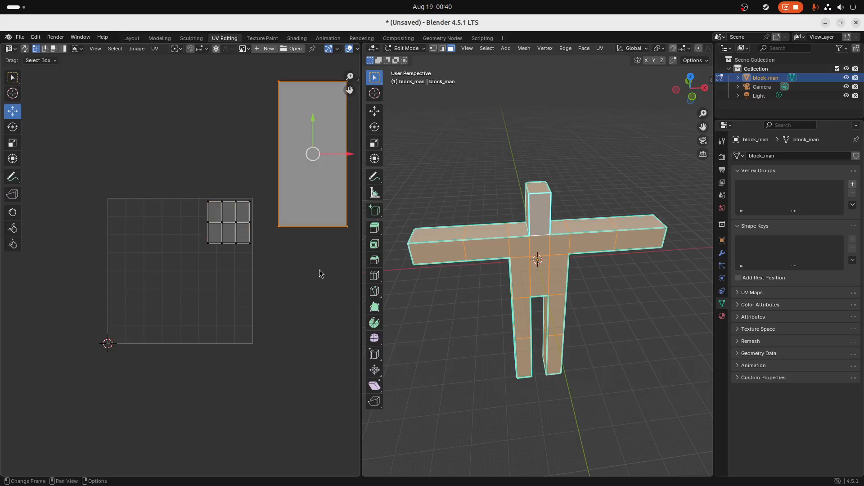
key("g")
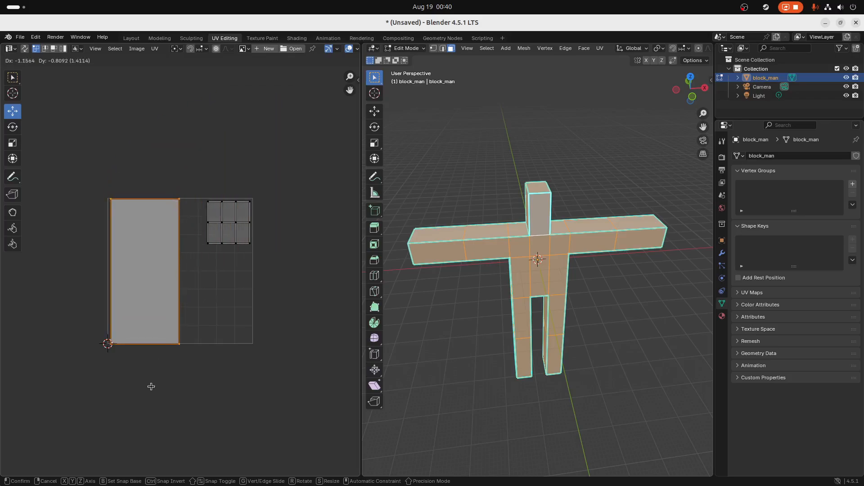
left_click(151, 384)
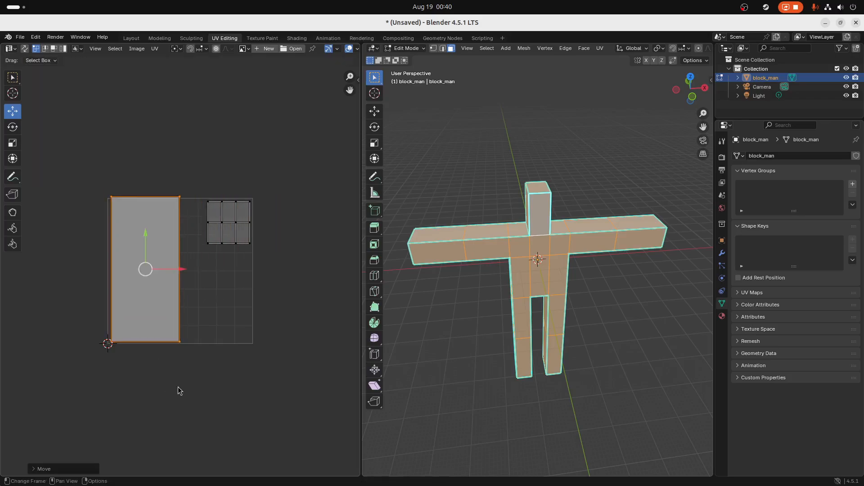
Step: Scale the head front face's UV island to about 0.93, nudge it fully inside the left half of the UV square, and deselect it
key("s")
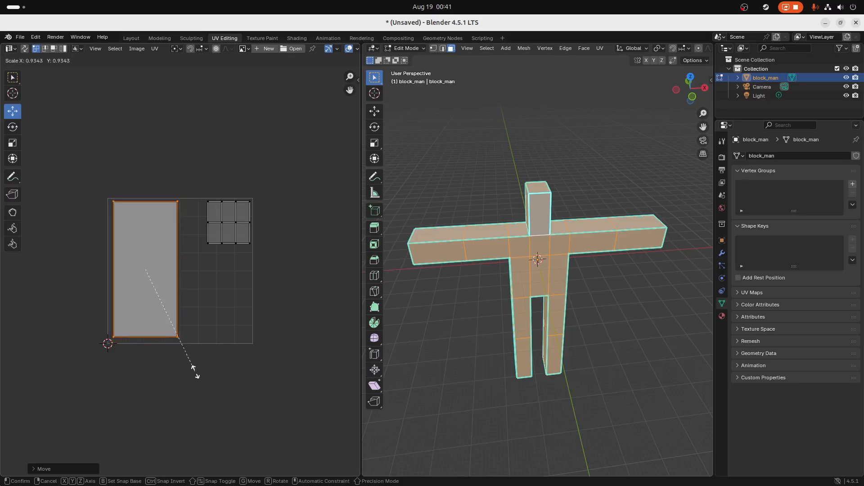
left_click(196, 375)
left_click_drag(92, 185, 195, 369)
key("g")
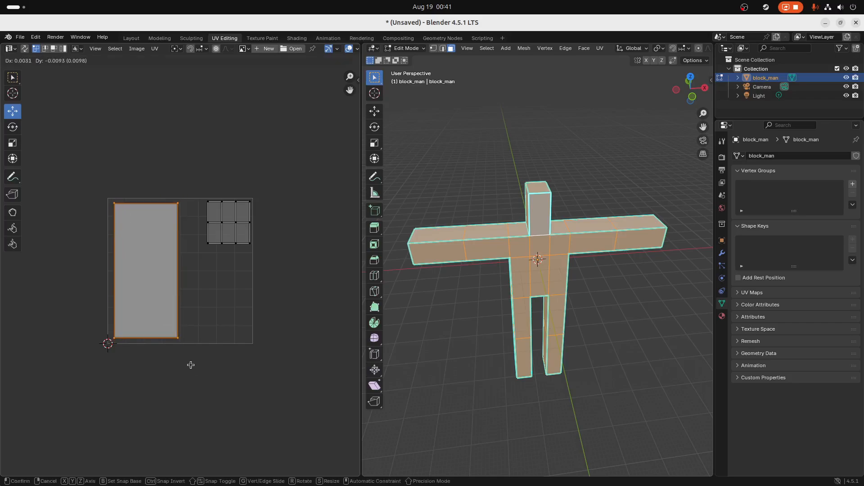
left_click(192, 365)
left_click(241, 388)
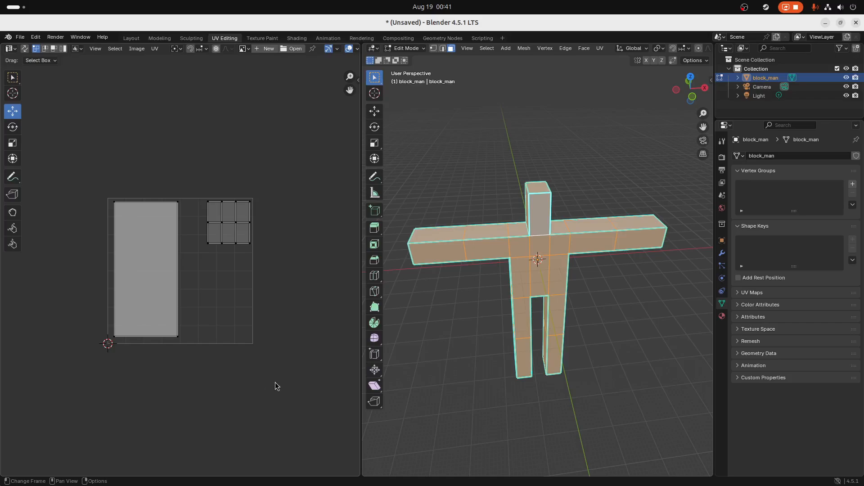
middle_click_drag(609, 328, 521, 304)
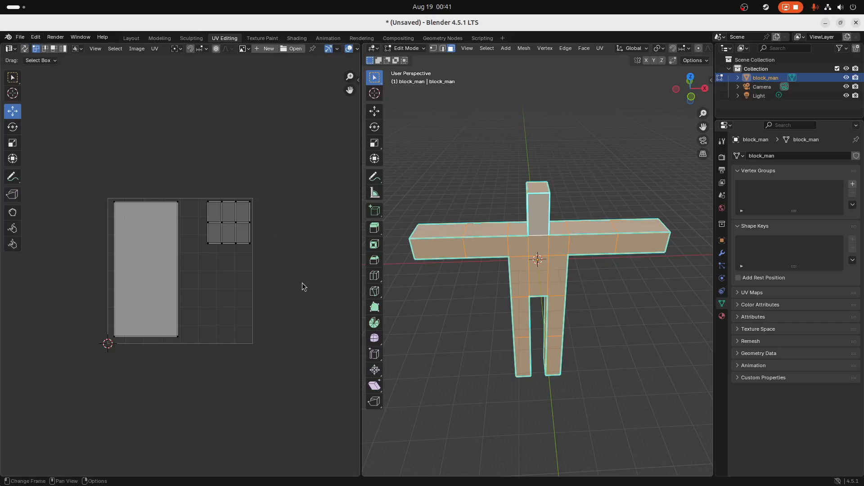
left_click(116, 49)
mouse_move(138, 49)
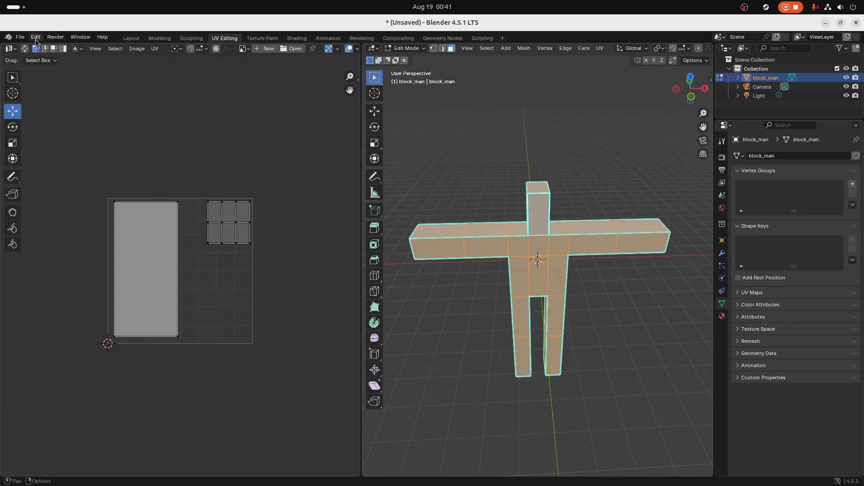
Step: Export the model as Wavefront OBJ to the Desktop/tutorial folder, overwriting block_man.obj
left_click(20, 37)
mouse_move(51, 211)
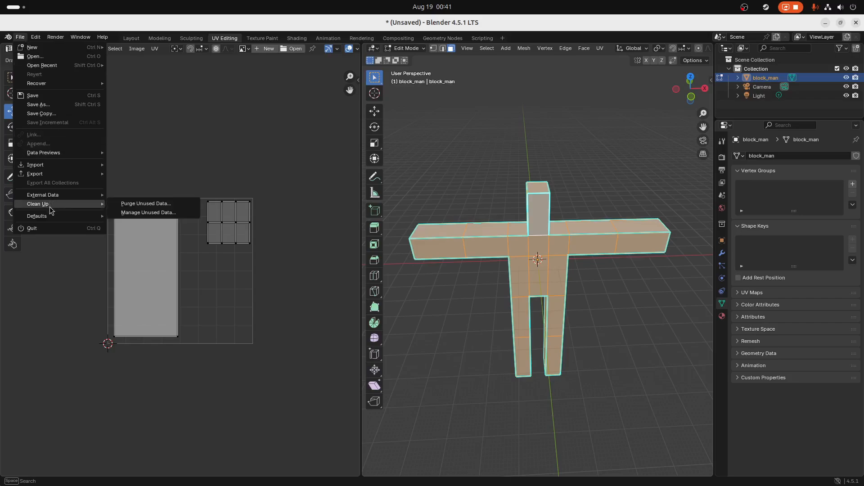
mouse_move(49, 176)
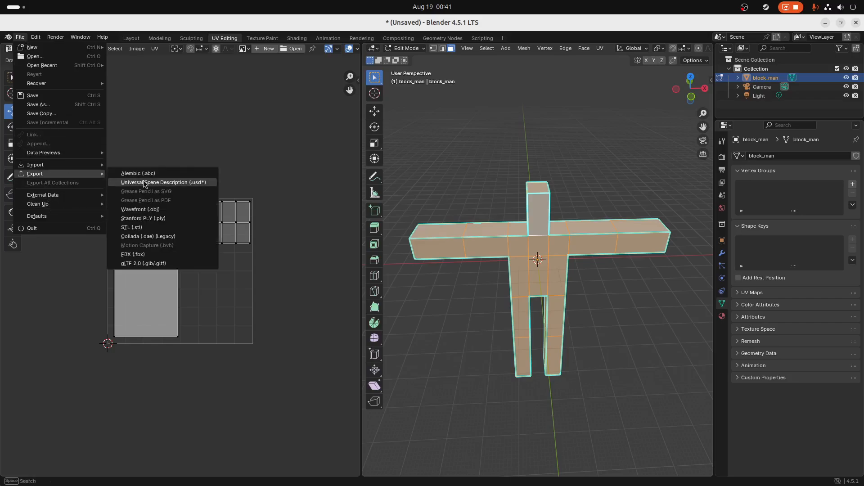
left_click(168, 212)
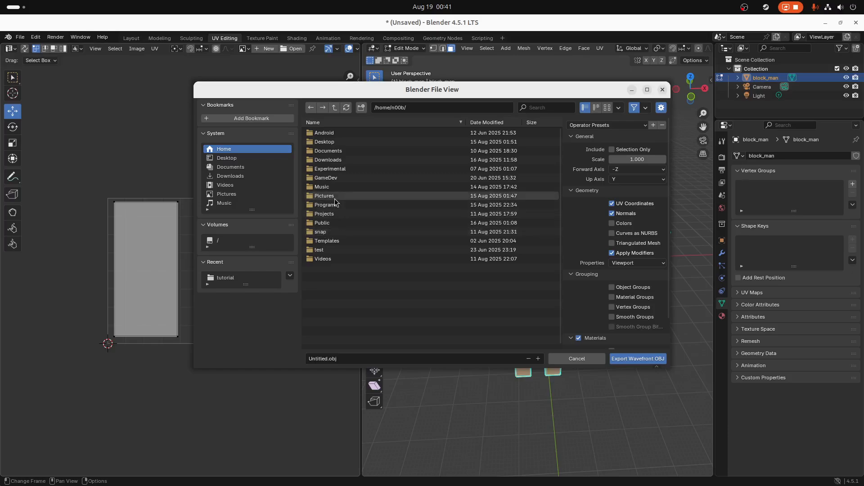
left_click(334, 143)
left_click(330, 178)
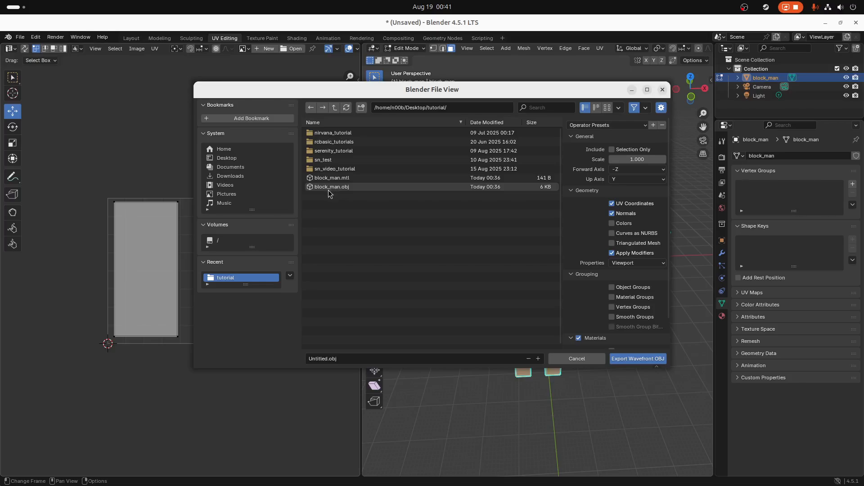
left_click(331, 187)
left_click(637, 358)
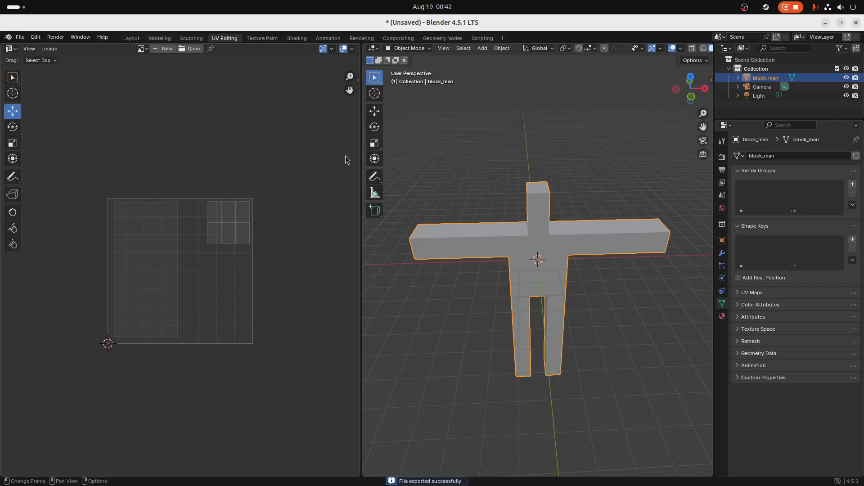
Step: Select all objects in the scene and put the block_man mesh back into Edit Mode
scroll(205, 272, "down", 2)
scroll(207, 274, "up", 2)
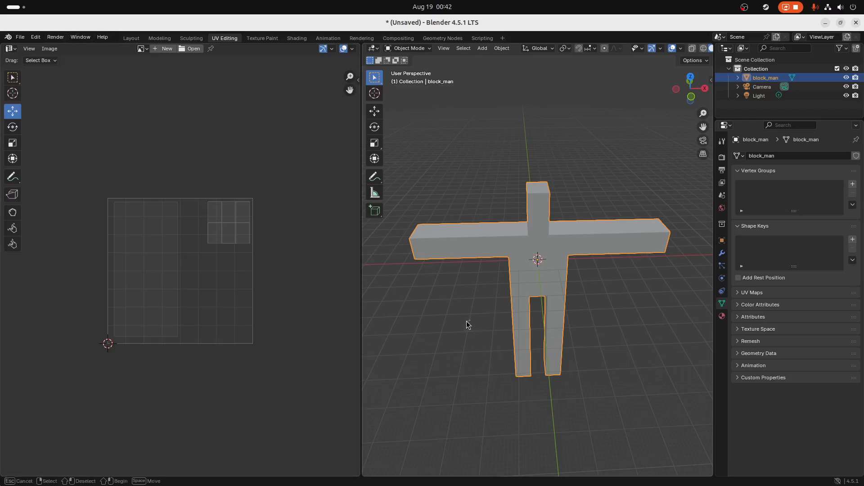
key("alt+a")
key("a")
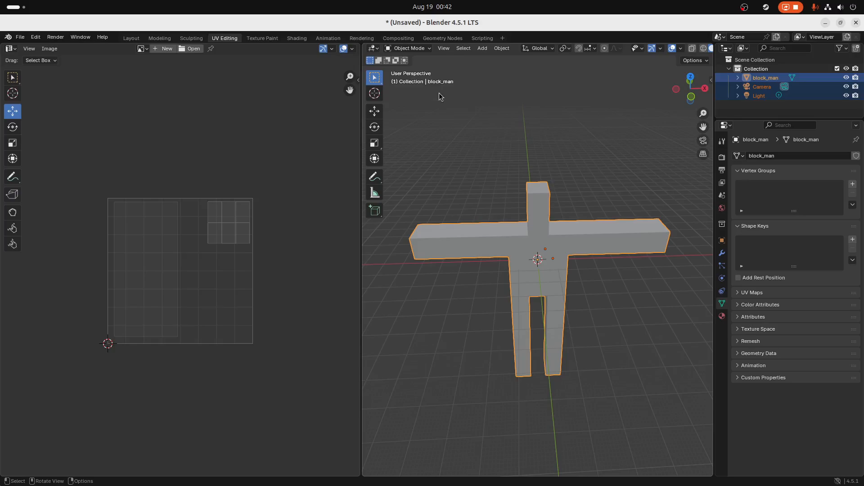
left_click(406, 49)
left_click(410, 67)
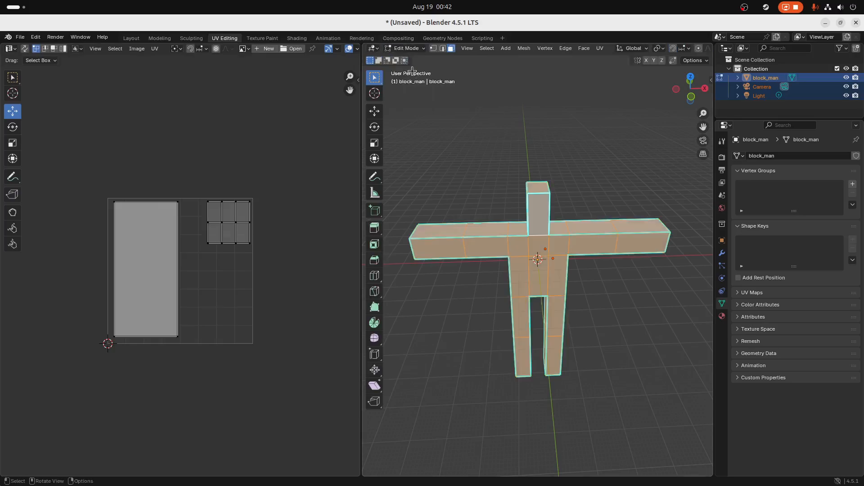
Step: Export the UV layout as the 1024 × 1024 PNG image block_man.png into the Desktop/tutorial folder
left_click(135, 49)
mouse_move(157, 50)
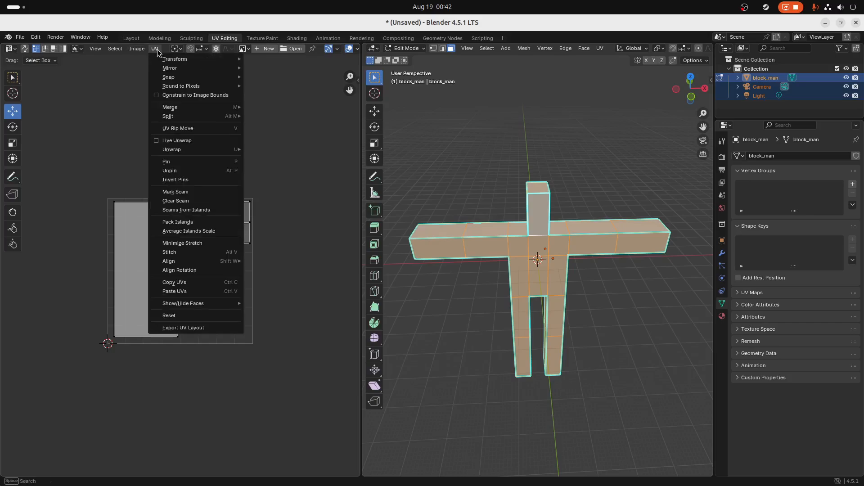
left_click(184, 328)
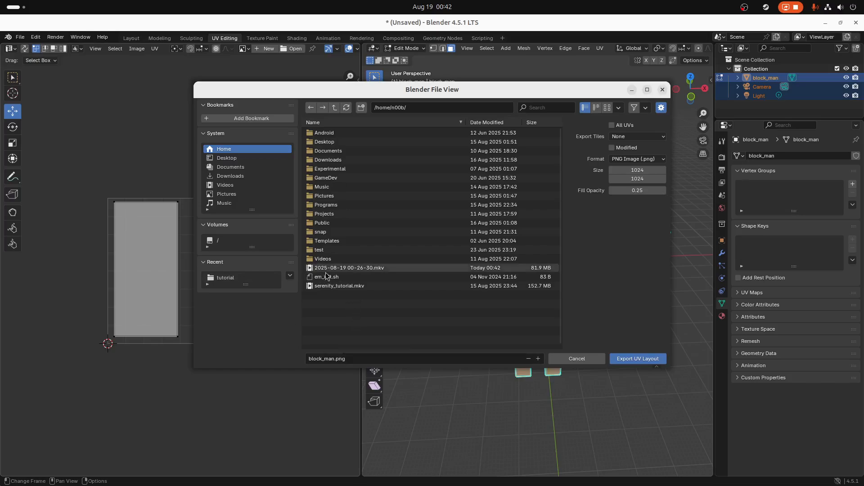
left_click(326, 142)
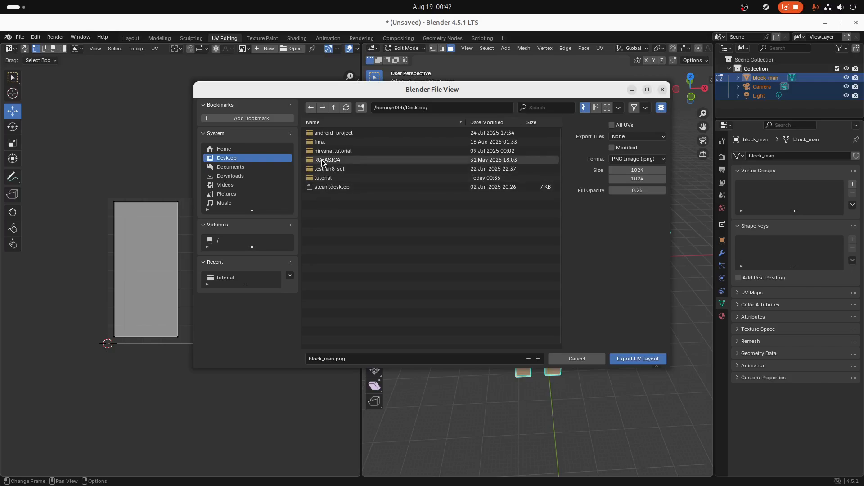
left_click(321, 179)
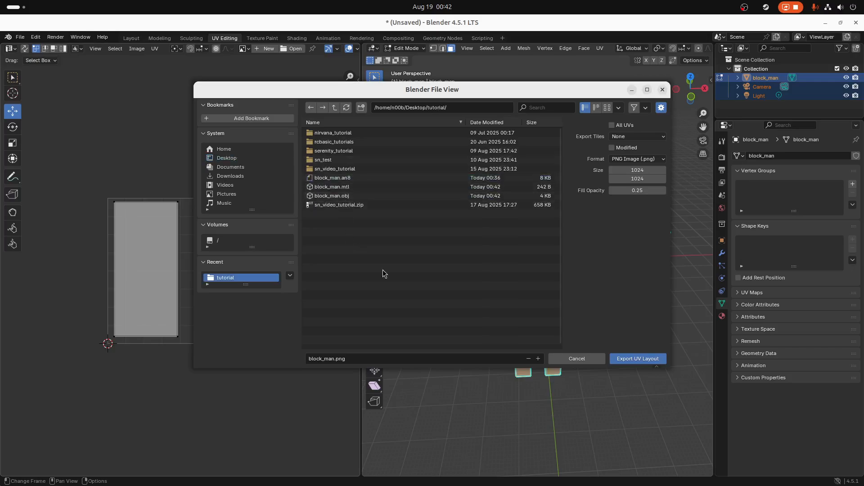
left_click(639, 357)
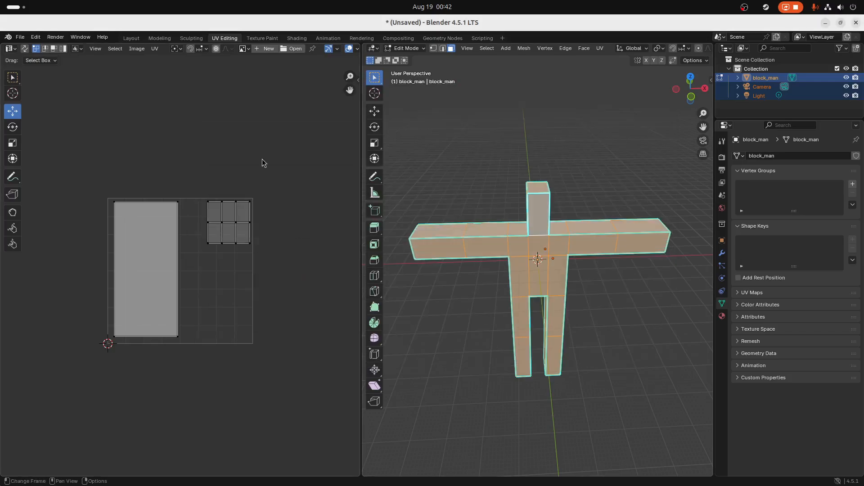
Step: Minimize Blender and open the tutorial folder from the desktop in Files
left_click(860, 26)
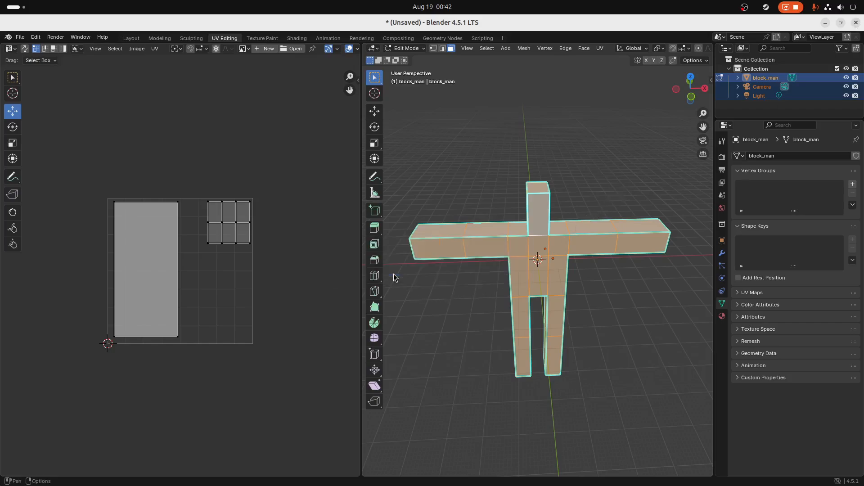
left_click(386, 272)
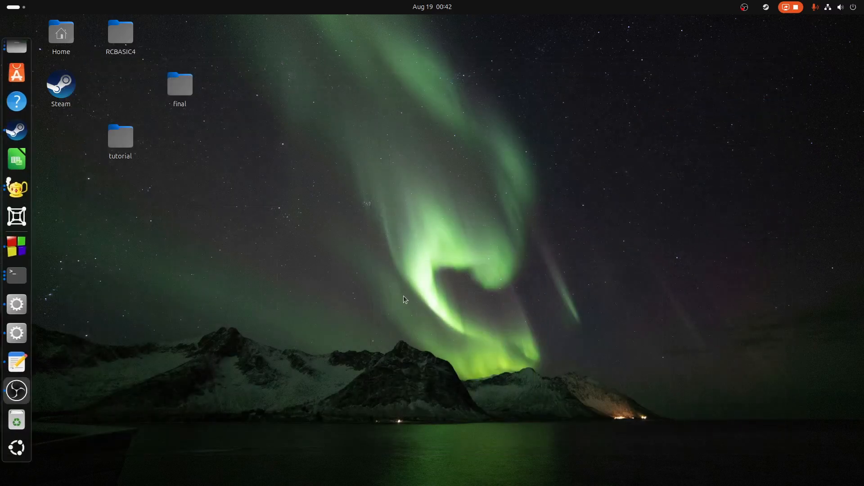
double_click(121, 137)
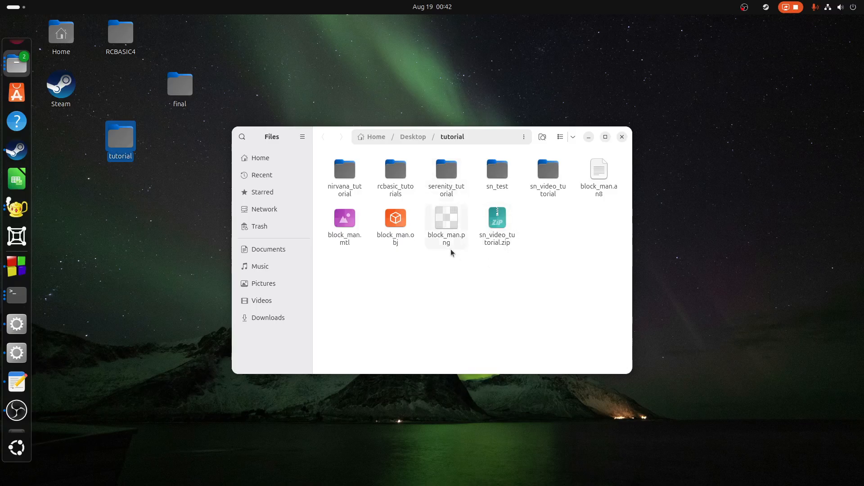
Step: Open block_man.png with KolourPaint instead of the default image viewer
left_click(452, 220)
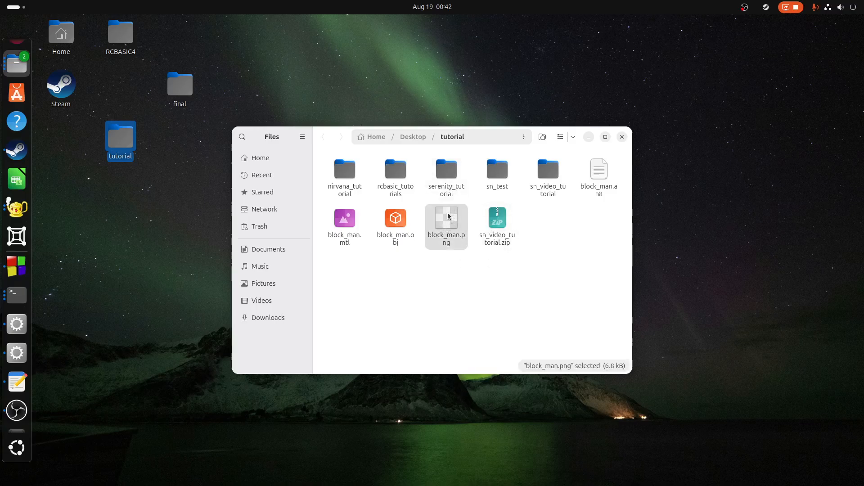
right_click(447, 214)
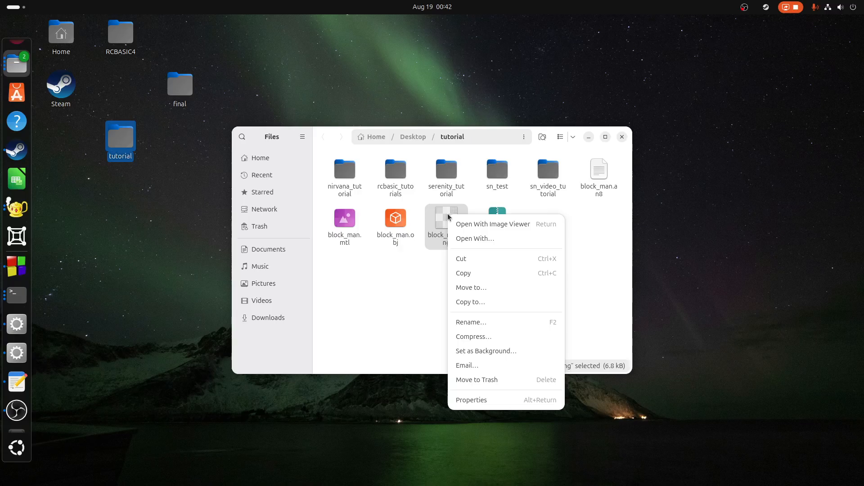
left_click(477, 241)
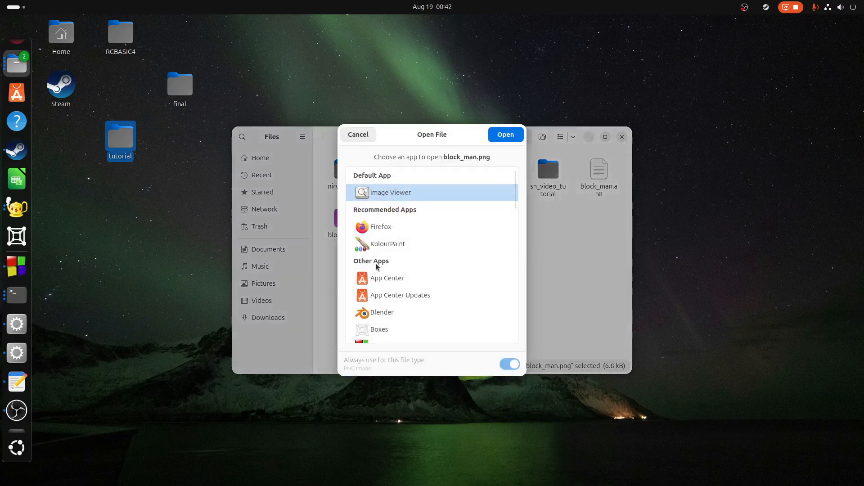
scroll(411, 241, "down", 1)
scroll(413, 243, "up", 1)
left_click(387, 243)
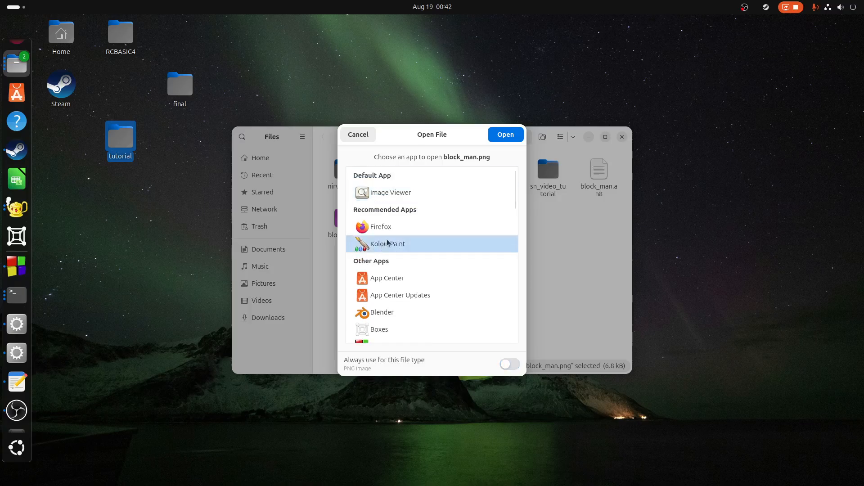
left_click(505, 135)
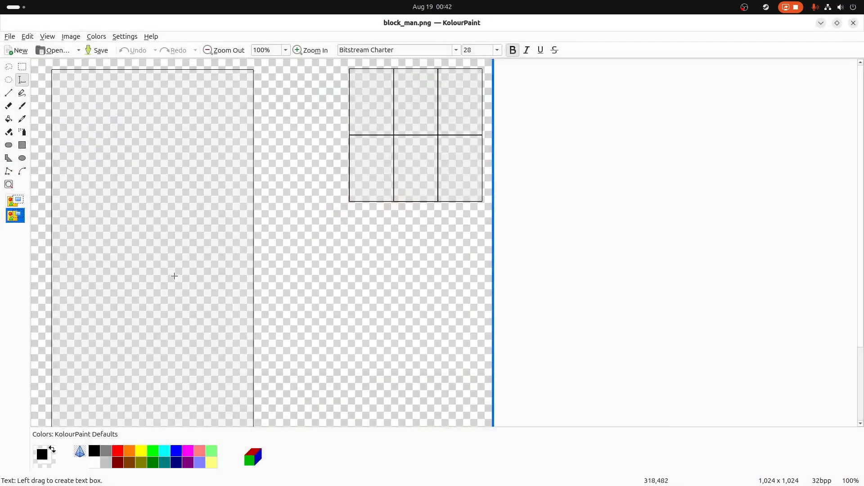
Step: With the image zoomed out to 75%, flood-fill the large head-face rectangle with cyan
scroll(198, 216, "down", 2)
scroll(204, 225, "up", 2)
left_click(221, 51)
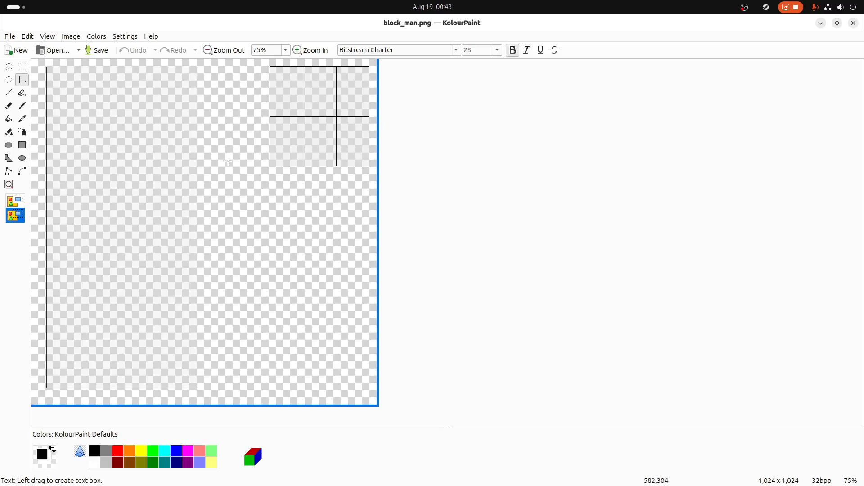
left_click(166, 453)
left_click(8, 119)
left_click(130, 152)
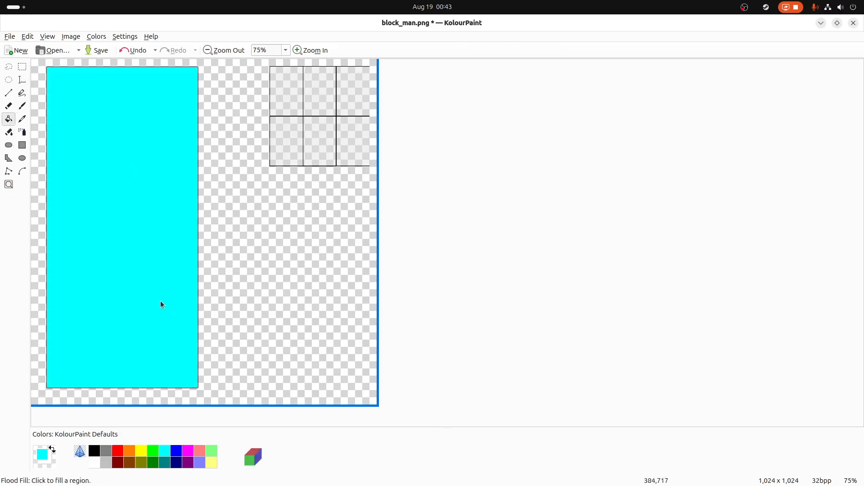
Step: Brush two oval eye outlines and a curved smile in black onto the cyan head-face rectangle
left_click(22, 109)
left_click(95, 450)
mouse_move(75, 122)
left_mouse_down()
mouse_move(72, 137)
mouse_move(90, 135)
mouse_move(80, 116)
mouse_move(76, 123)
left_mouse_up()
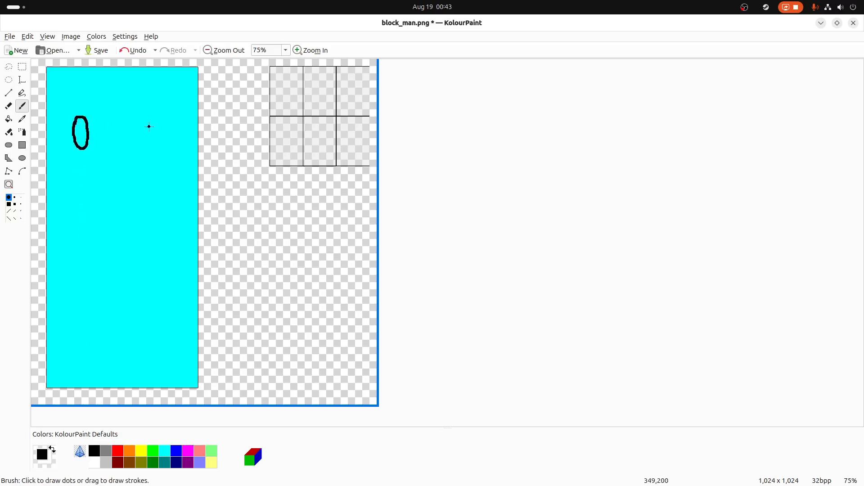
mouse_move(144, 118)
left_mouse_down()
mouse_move(142, 137)
mouse_move(156, 143)
mouse_move(151, 112)
mouse_move(141, 119)
left_mouse_up()
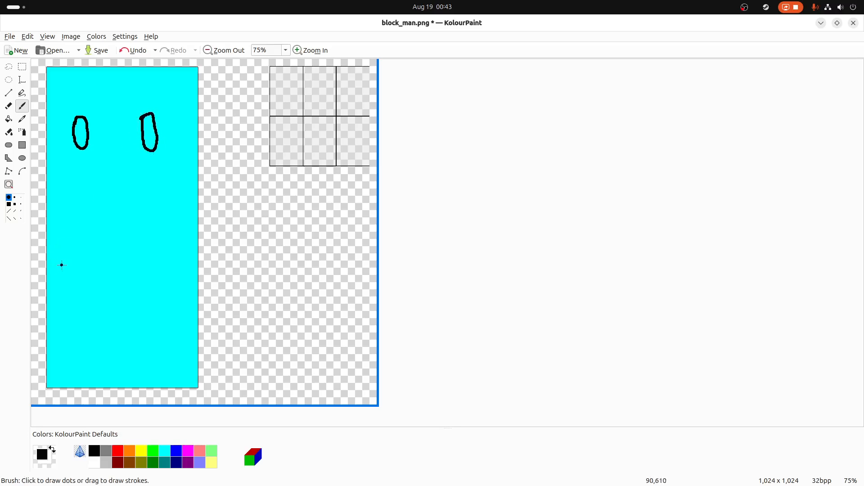
mouse_move(71, 269)
left_mouse_down()
mouse_move(101, 310)
mouse_move(155, 293)
mouse_move(158, 272)
left_mouse_up()
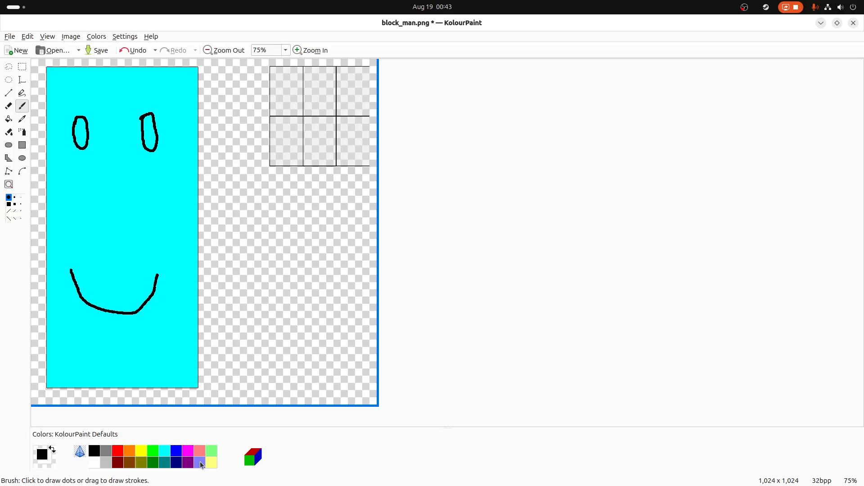
Step: Flood-fill all six cells of the small grid and the surrounding background with blue, and save block_man.png
left_click(175, 452)
left_click(8, 119)
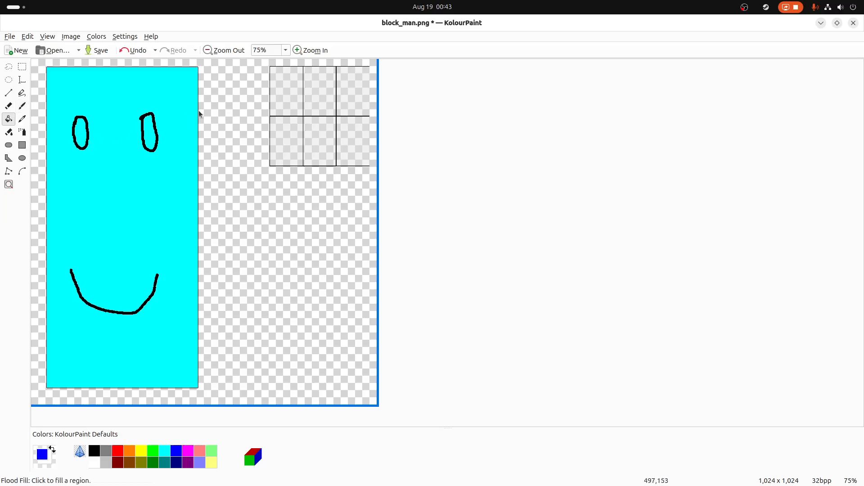
left_click(293, 93)
left_click(298, 128)
left_click(317, 136)
left_click(351, 128)
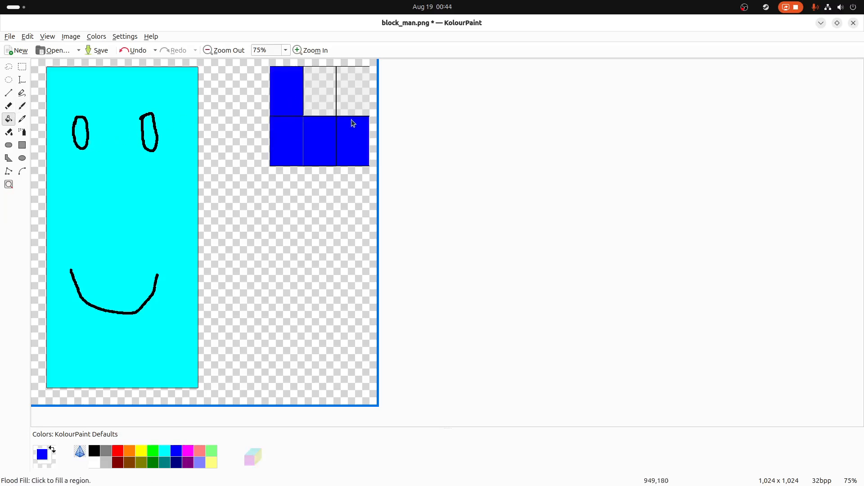
left_click(354, 90)
left_click(331, 88)
left_click(298, 293)
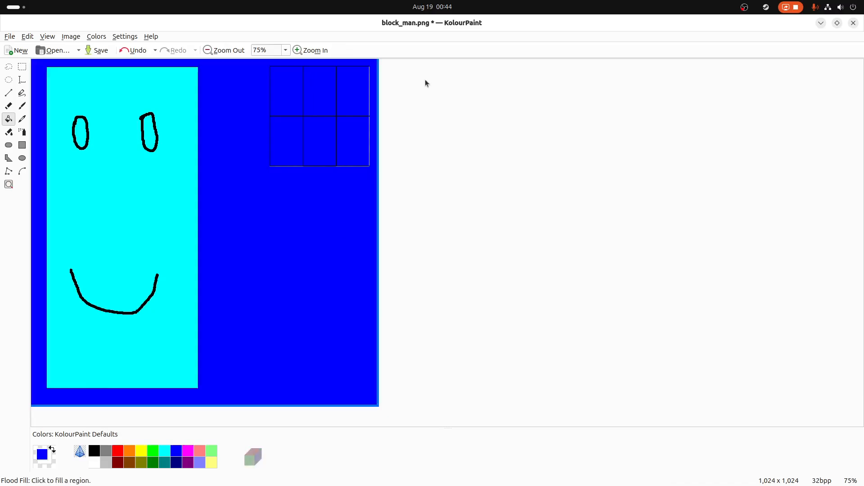
left_click(101, 52)
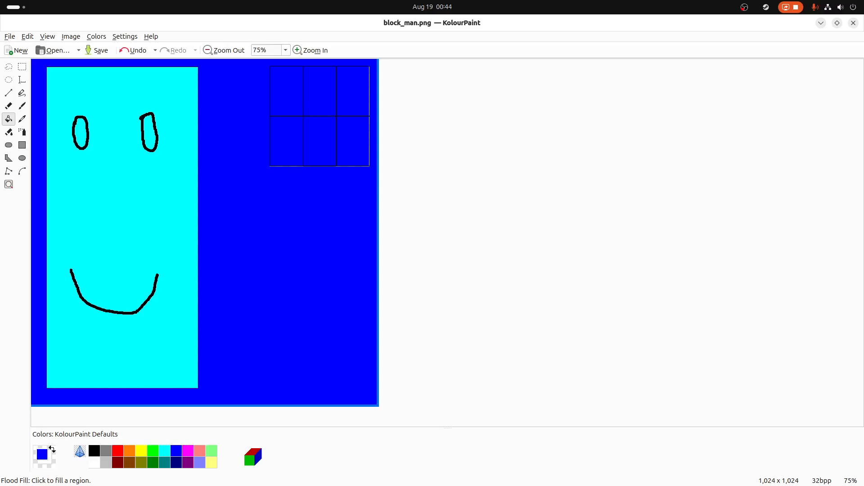
Step: Close KolourPaint and launch Anim8or in a maximized window, dismissing the splash screen to reach the object editor
left_click(854, 23)
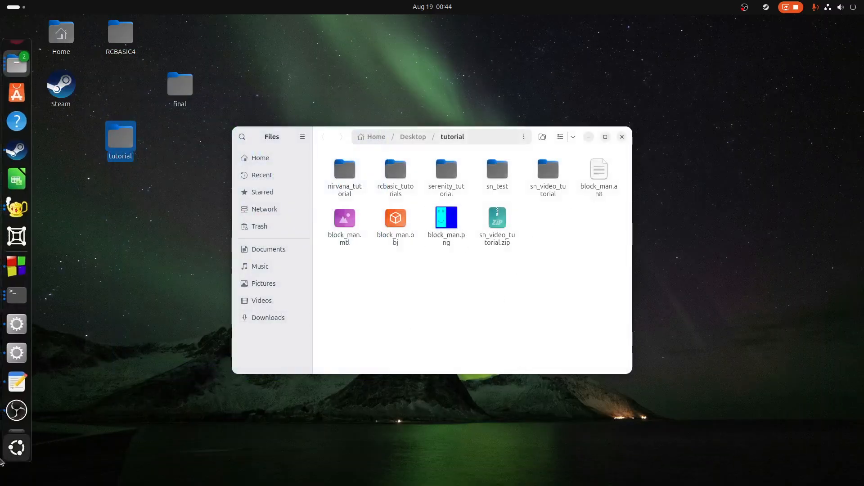
left_click(3, 461)
left_click(243, 215)
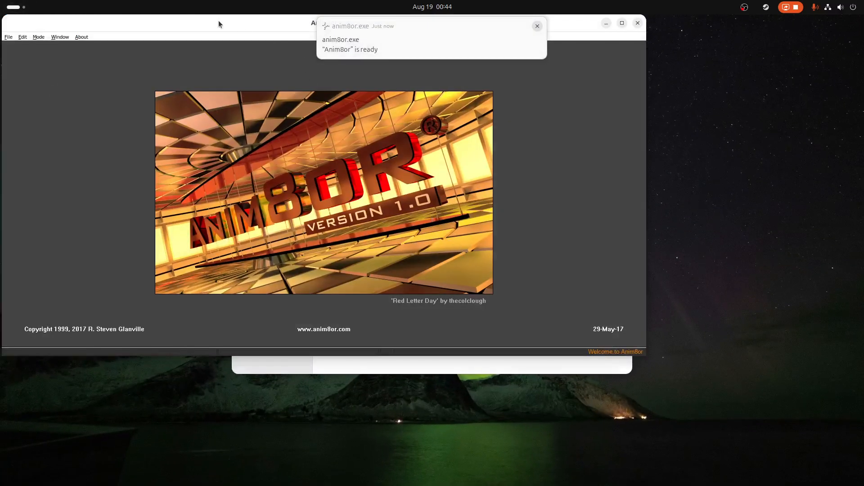
double_click(218, 20)
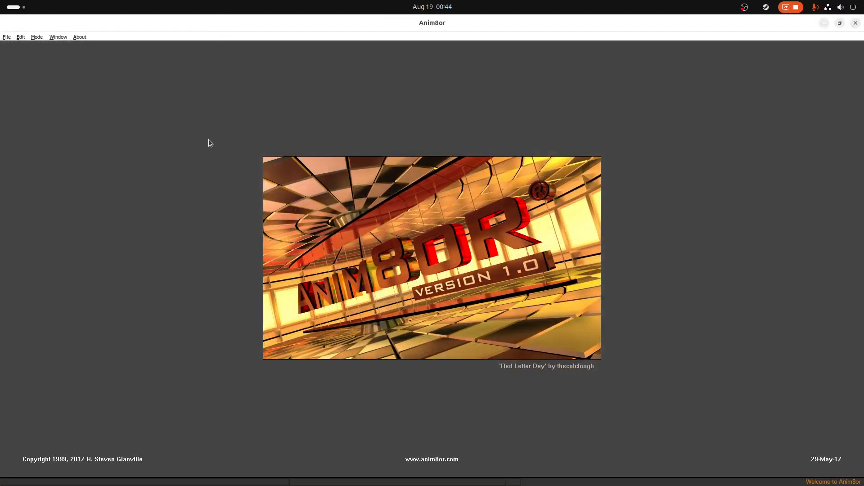
left_click(204, 141)
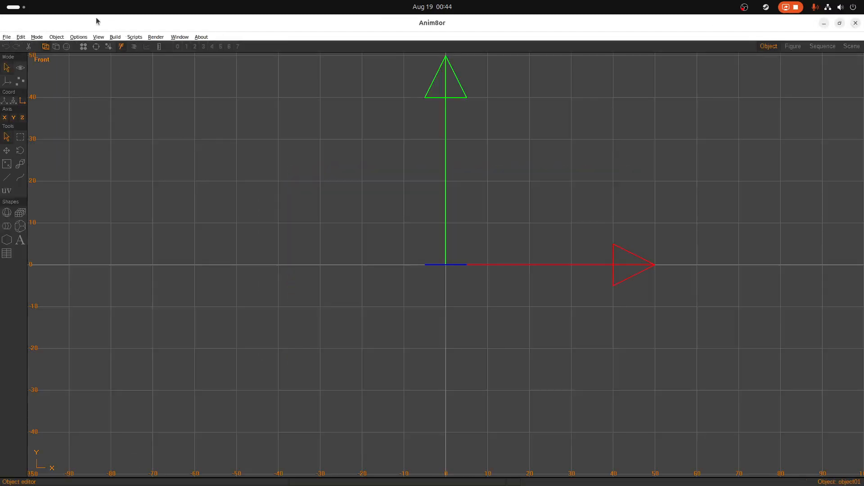
Step: Import the Wavefront model block_man.obj from the tutorial folder into the object editor
left_click(61, 38)
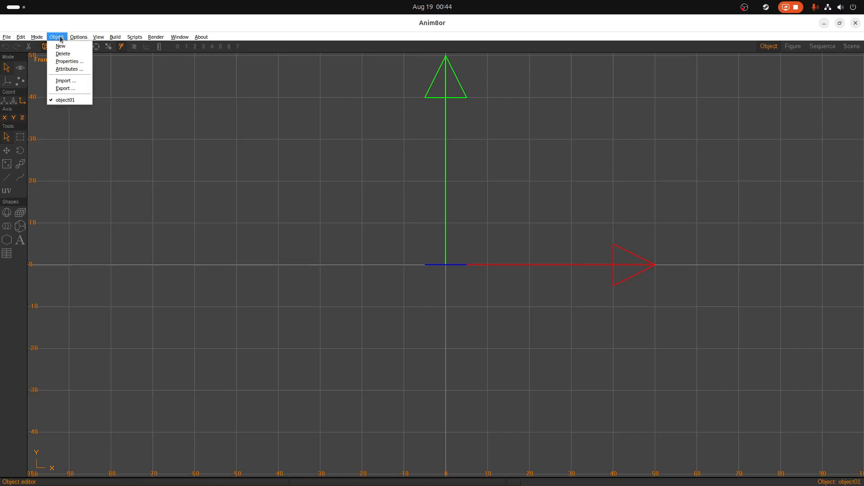
left_click(65, 80)
left_click(99, 130)
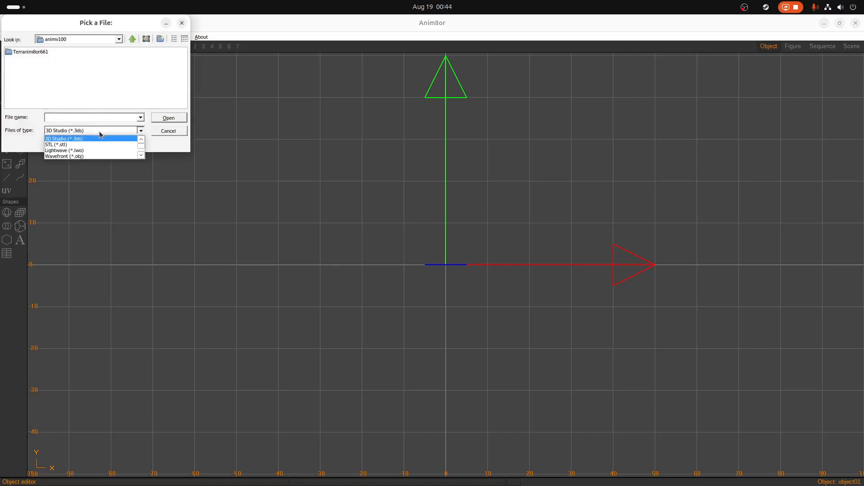
left_click(76, 157)
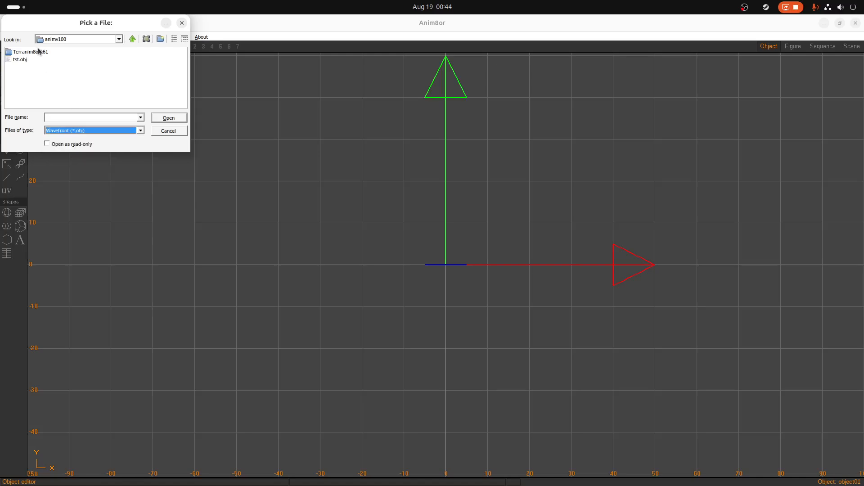
left_click(50, 40)
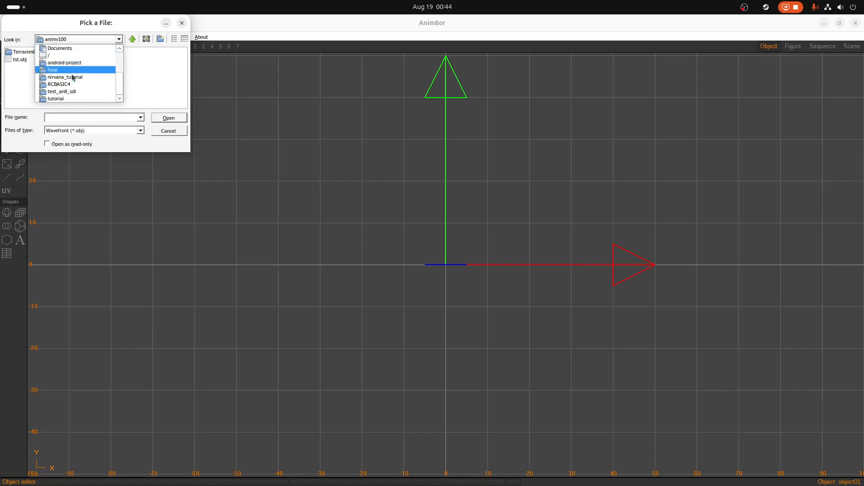
left_click(66, 99)
left_click(31, 91)
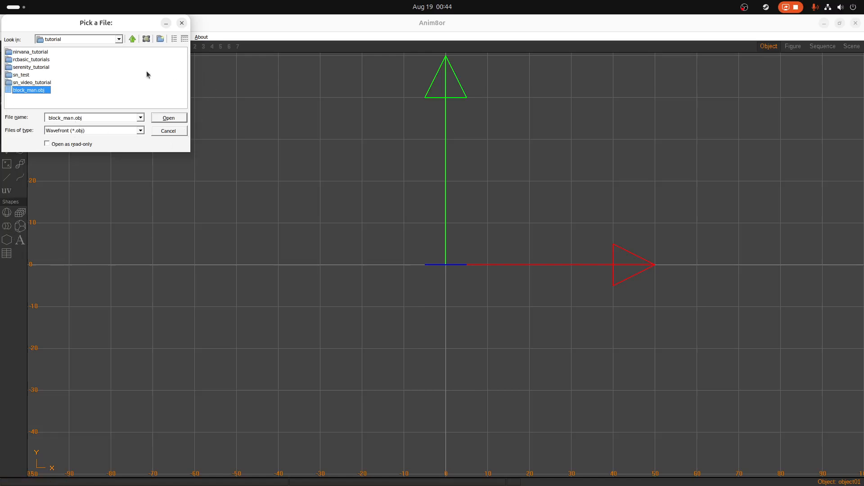
left_click(169, 119)
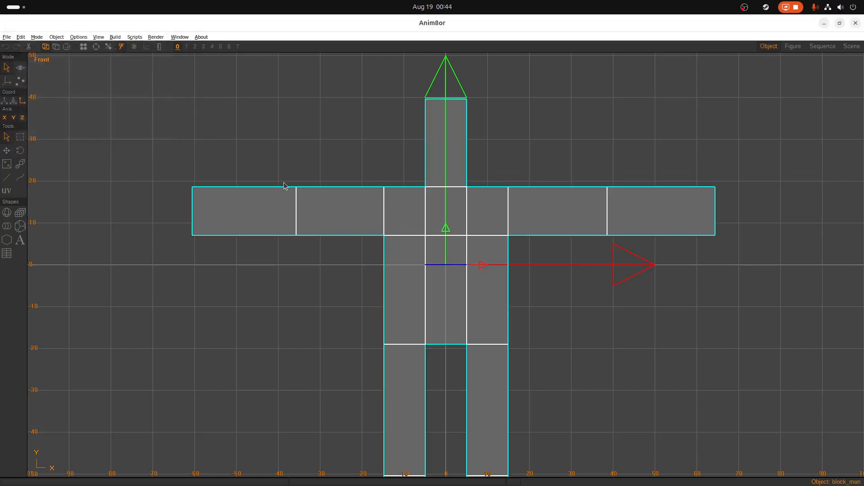
Step: With the whole figure in view, compare flat and smooth shading and leave the model flat shaded
scroll(477, 293, "down", 4)
scroll(479, 373, "up", 4)
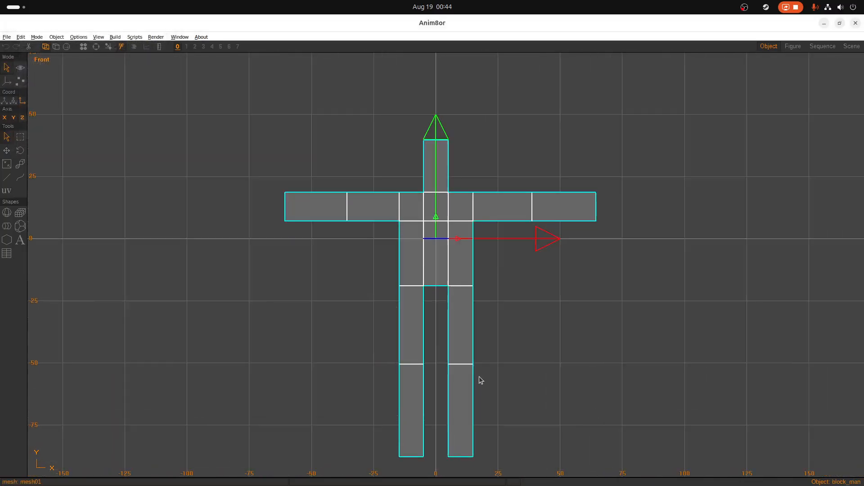
scroll(500, 340, "down", 1)
scroll(500, 345, "down", 2)
scroll(517, 189, "up", 1)
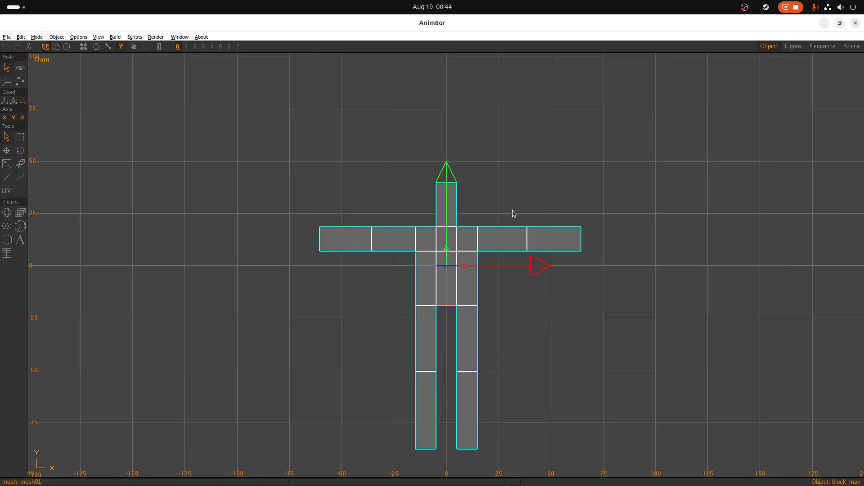
scroll(532, 359, "down", 1)
scroll(542, 384, "up", 1)
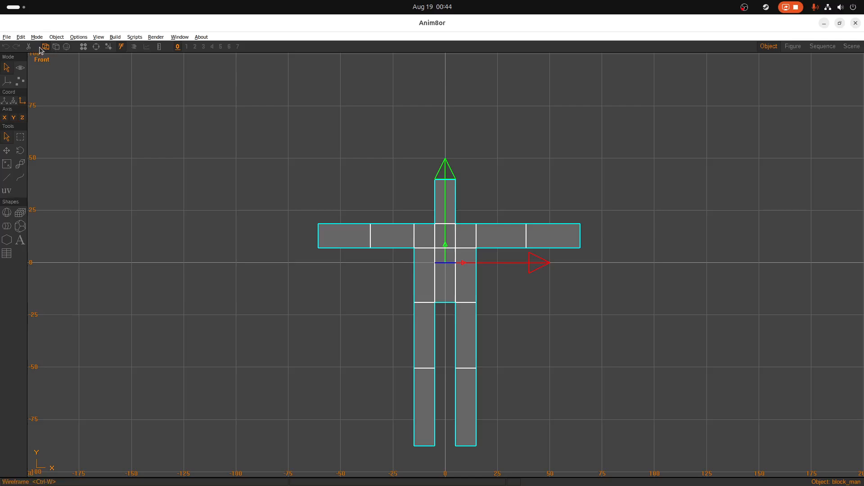
left_click(65, 49)
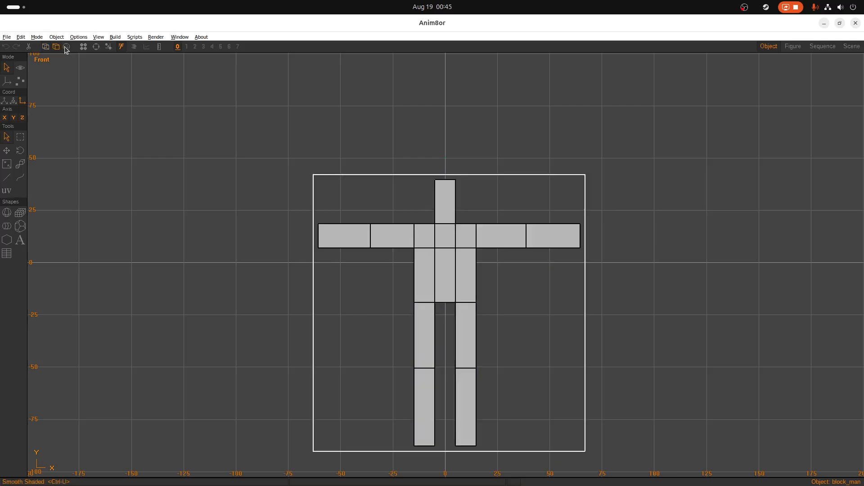
left_click(67, 47)
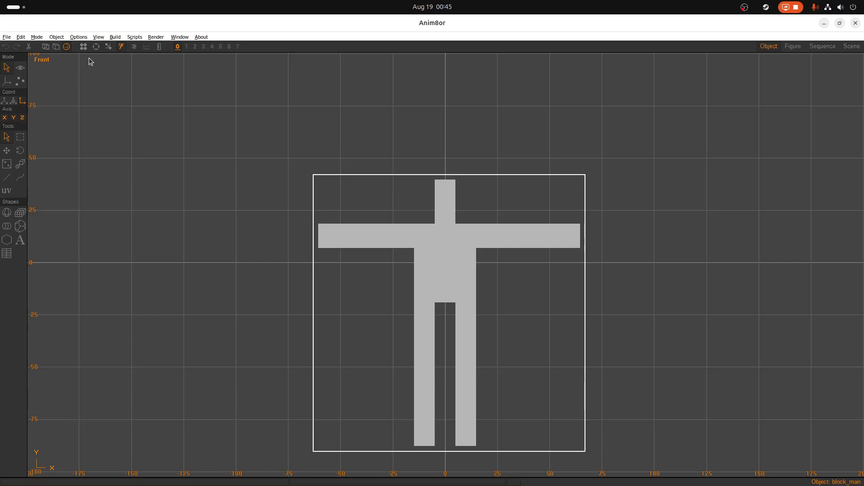
left_click(57, 48)
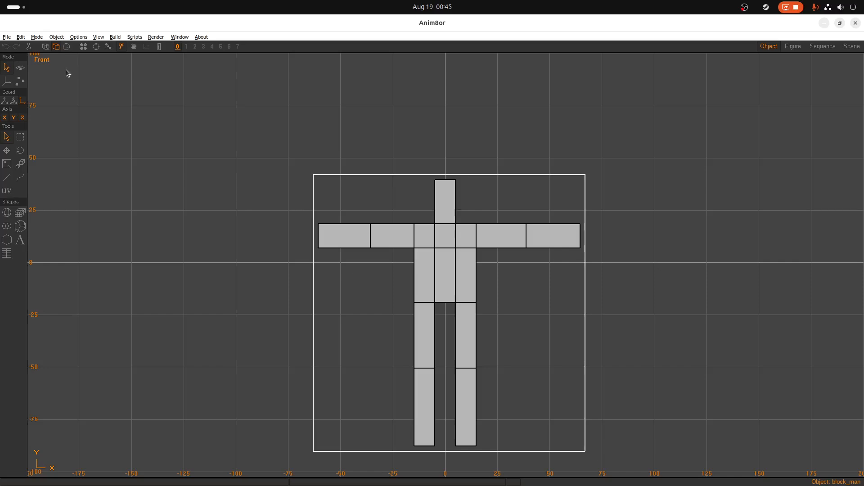
Step: Load block_man.png from the tutorial folder and assign it as the diffuse texture of the default material
left_click(84, 47)
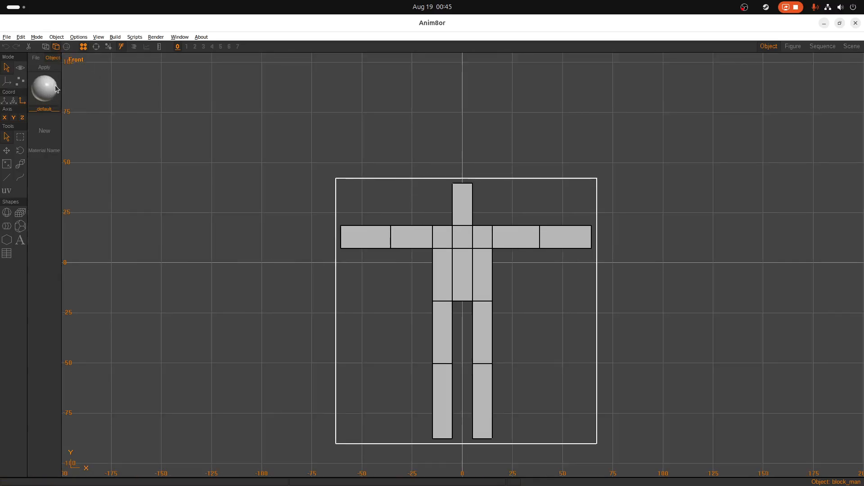
double_click(43, 94)
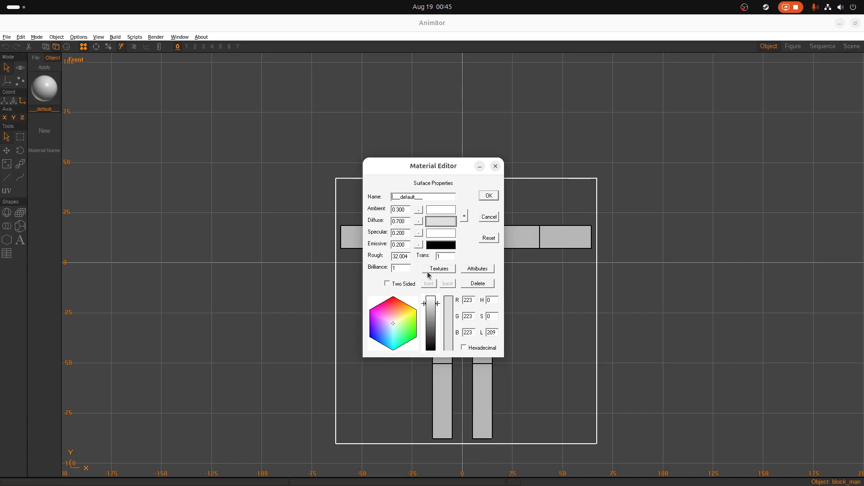
left_click(418, 222)
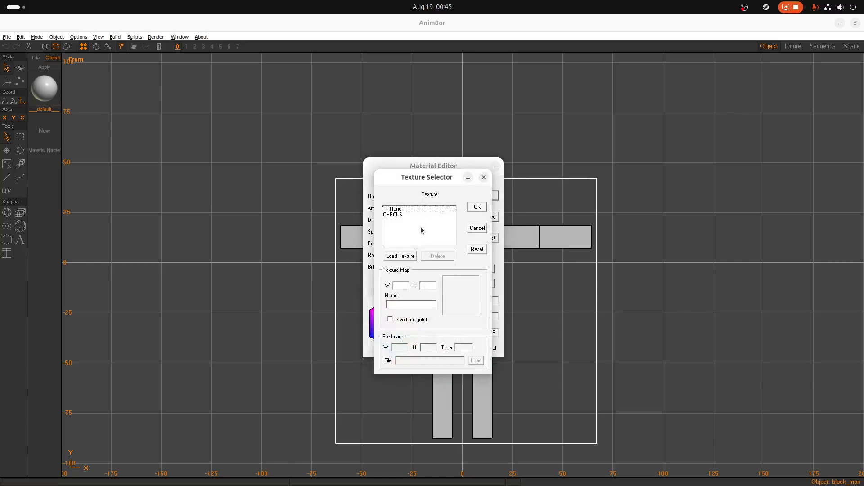
left_click(400, 256)
left_click(15, 91)
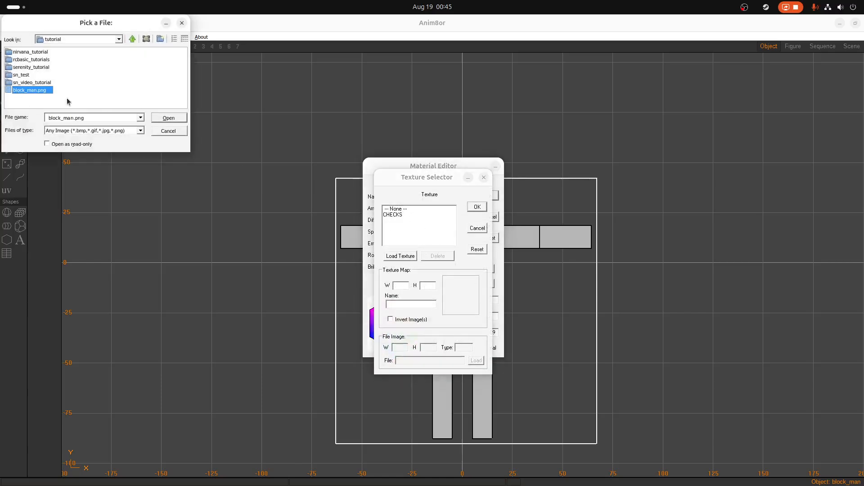
left_click(169, 119)
left_click(405, 215)
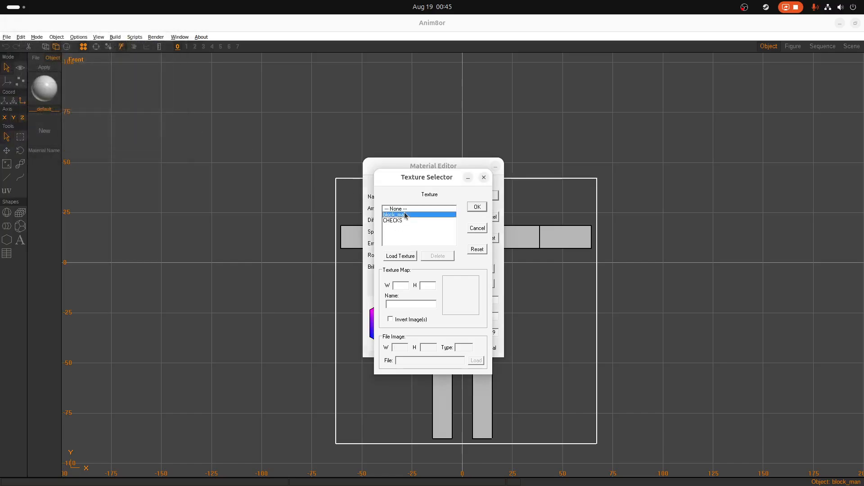
left_click(477, 207)
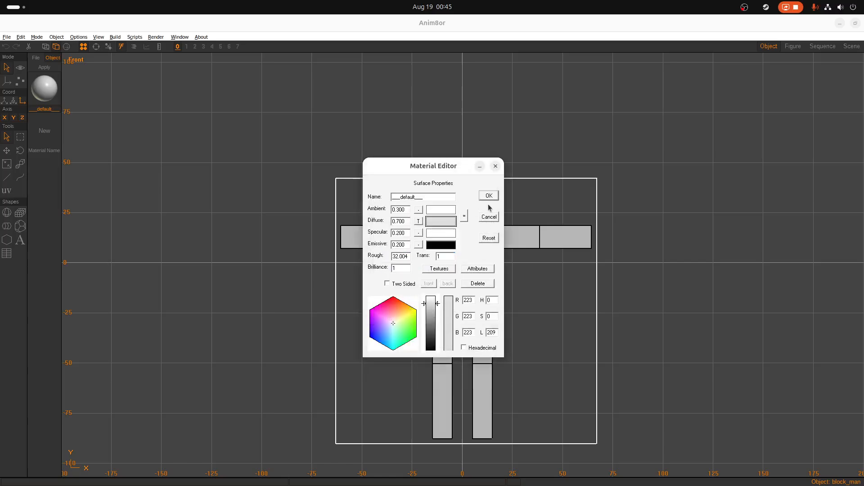
left_click(490, 198)
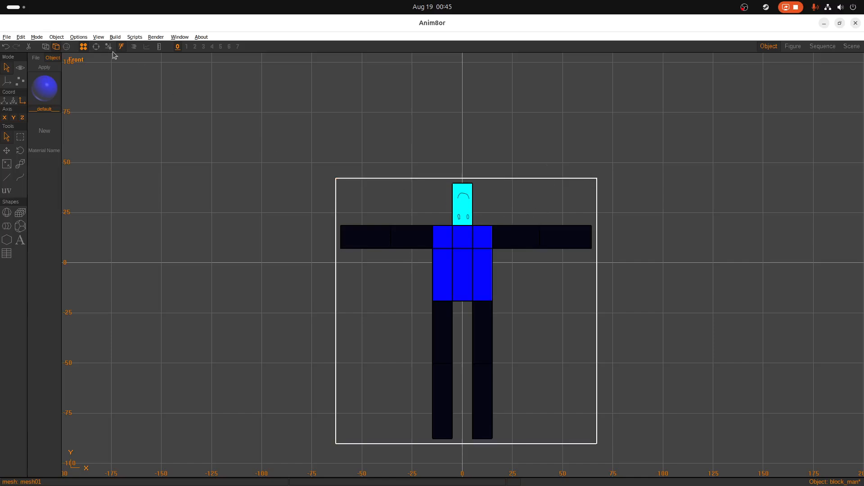
Step: Orbit around the textured figure to examine how the texture maps onto its head, torso and limbs
left_click(96, 47)
left_click_drag(446, 199, 529, 304)
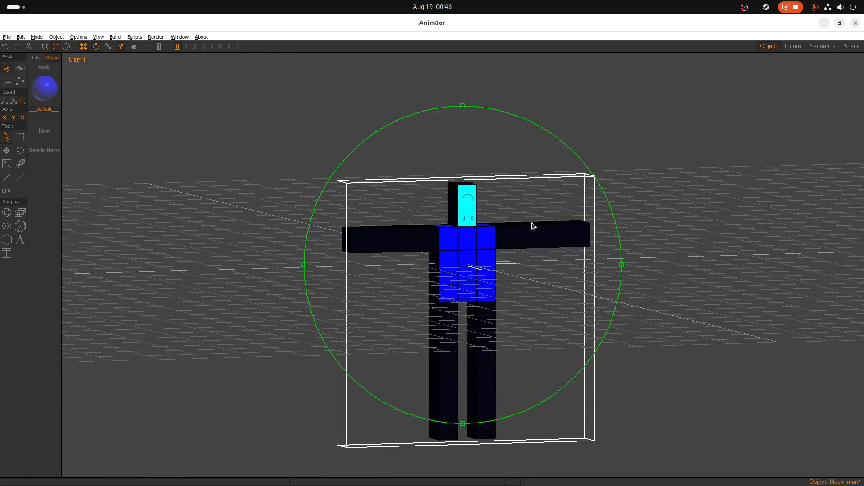
right_click_drag(552, 250, 462, 277)
left_click_drag(461, 275, 465, 272)
right_click_drag(478, 310, 503, 310)
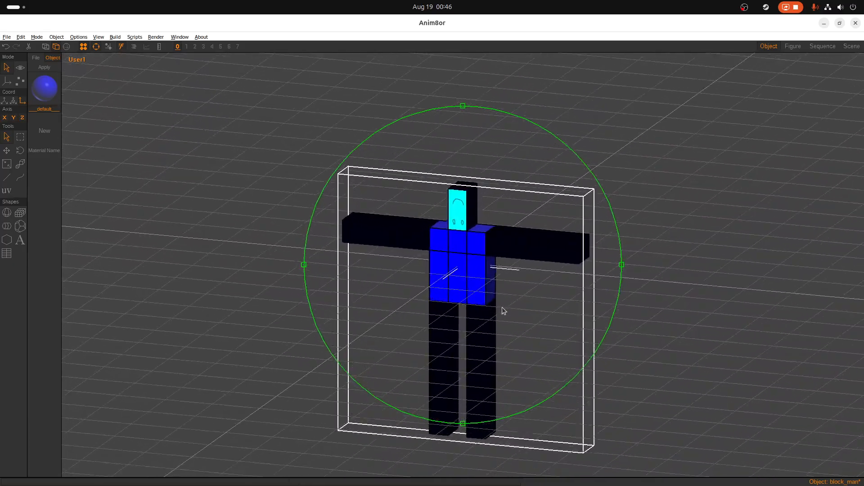
left_click(95, 47)
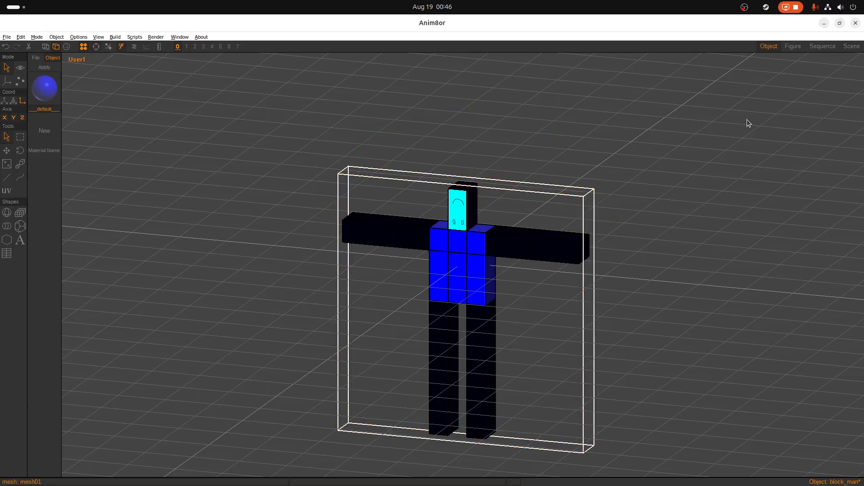
Step: In the figure editor, add a vertical bone about 20 units long upward from the root bone
left_click(797, 48)
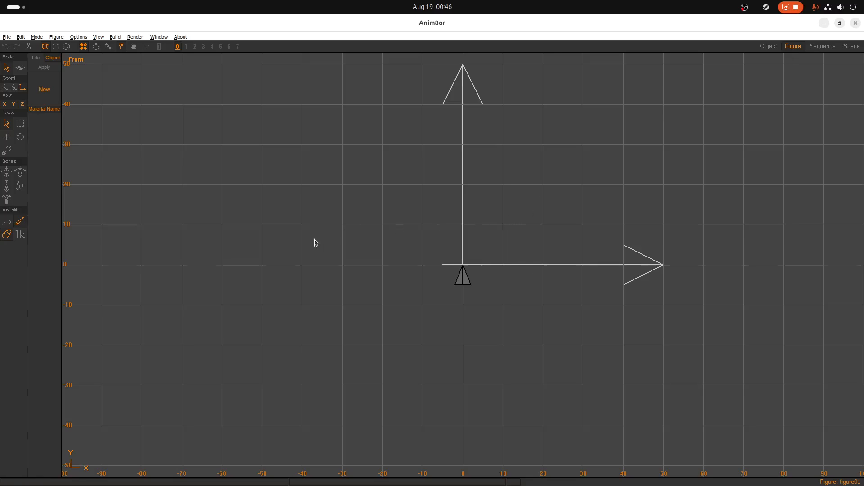
mouse_move(3, 210)
left_click(463, 278)
left_click(352, 245)
left_click_drag(464, 268, 463, 186)
left_click_drag(463, 187, 464, 188)
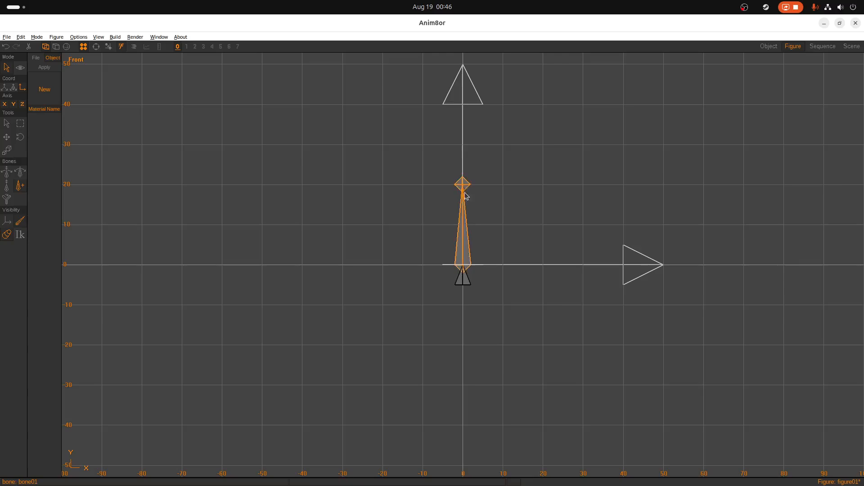
Step: Add the block_man object to the selected bone in the figure
scroll(471, 374, "down", 2)
scroll(471, 374, "down", 1)
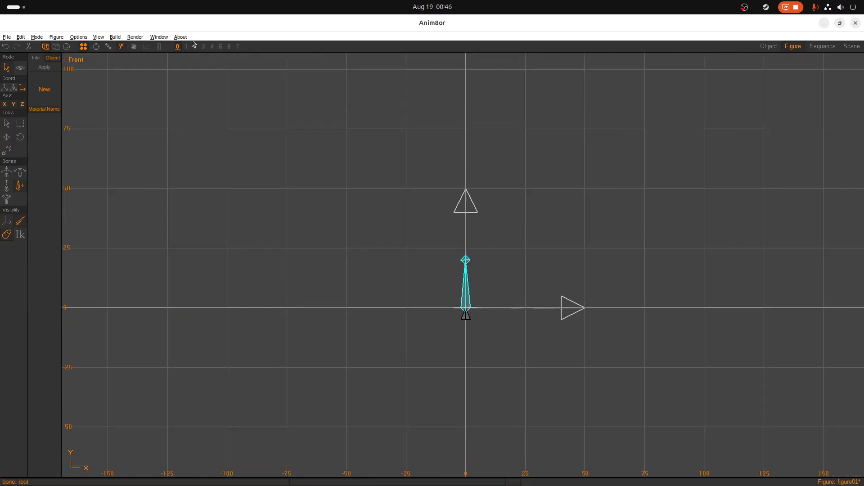
left_click(112, 38)
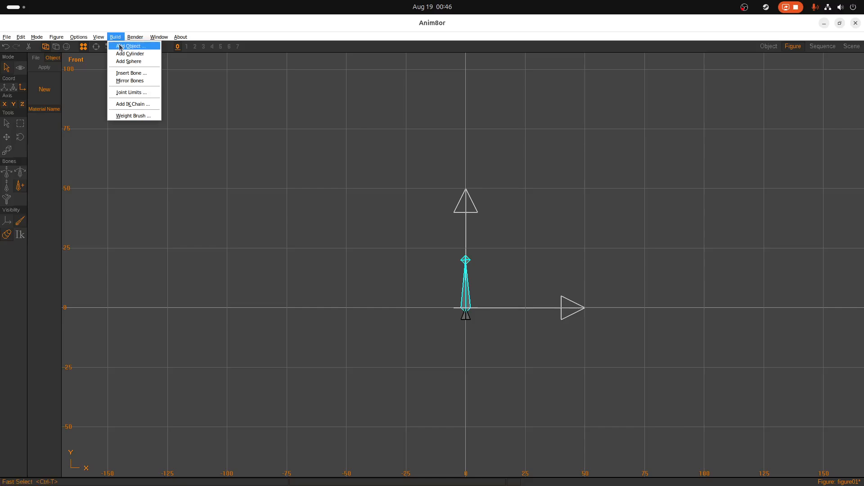
left_click(120, 47)
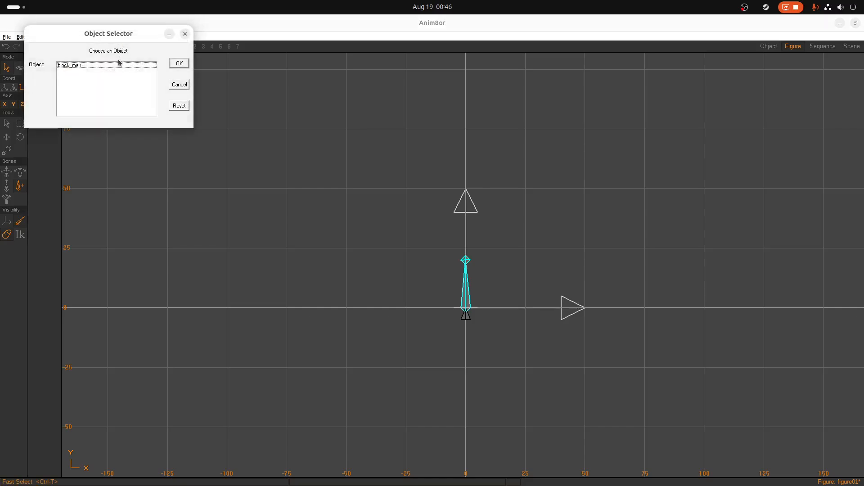
left_click(79, 65)
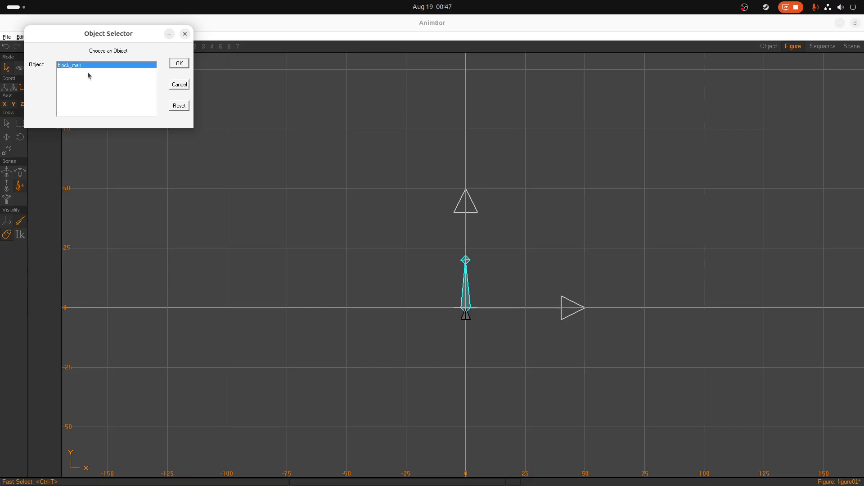
left_click(179, 64)
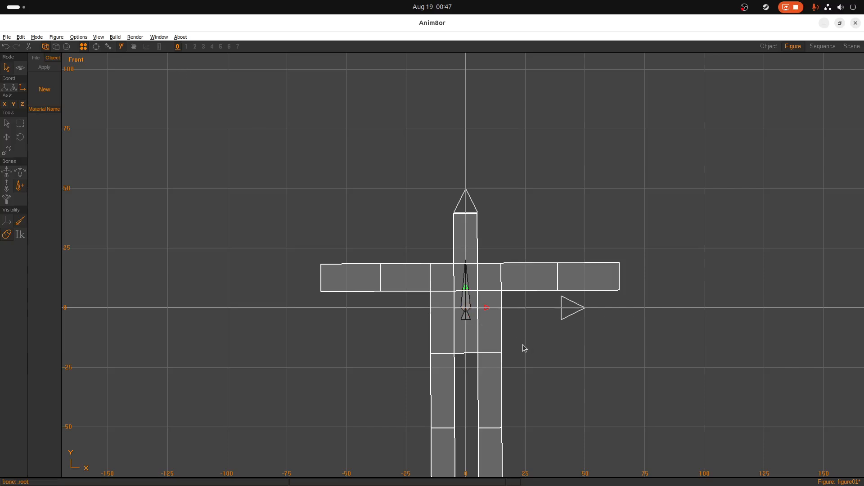
scroll(523, 348, "down", 1)
scroll(523, 344, "down", 2)
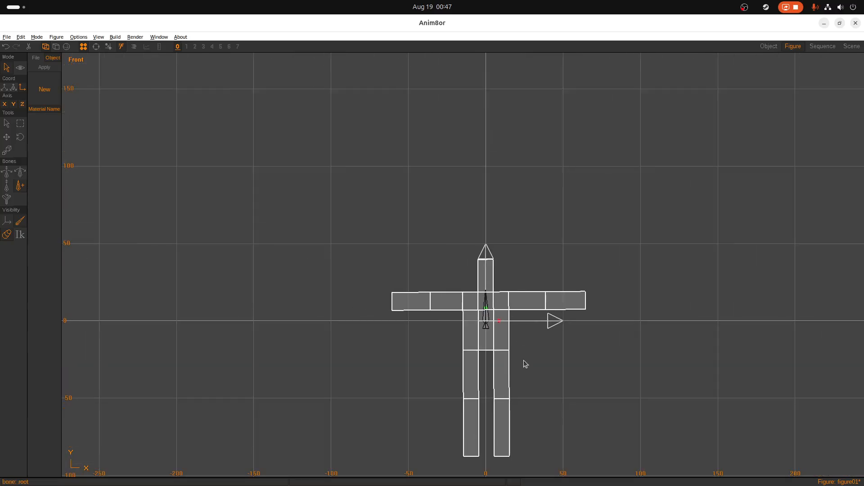
scroll(498, 378, "down", 1)
scroll(477, 376, "up", 3)
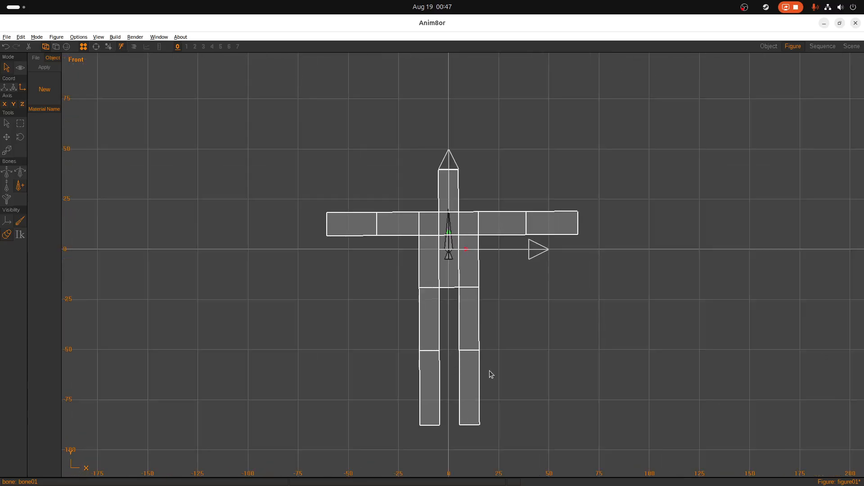
Step: Move the block figure object straight up by about 18 units so its hips line up with the root bone
scroll(494, 355, "up", 1)
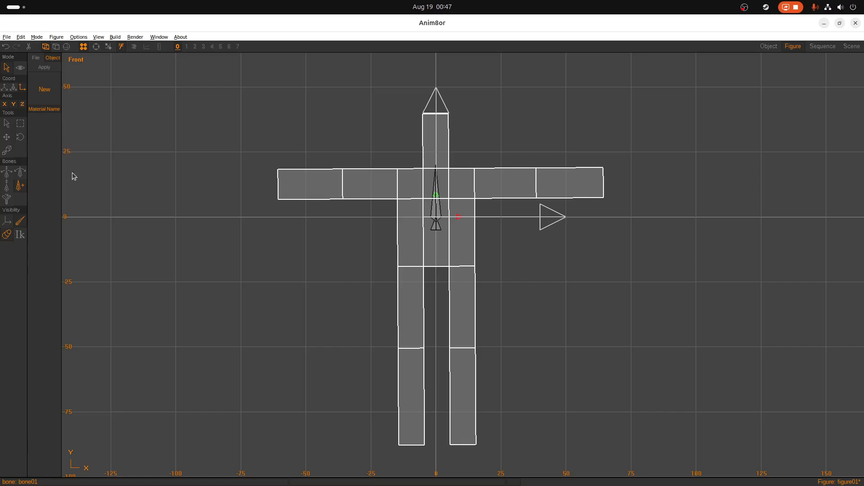
left_click(21, 124)
left_click_drag(242, 92, 198, 260)
left_click_drag(225, 77, 681, 473)
left_click(6, 137)
left_click(414, 351)
left_click_drag(472, 416, 474, 369)
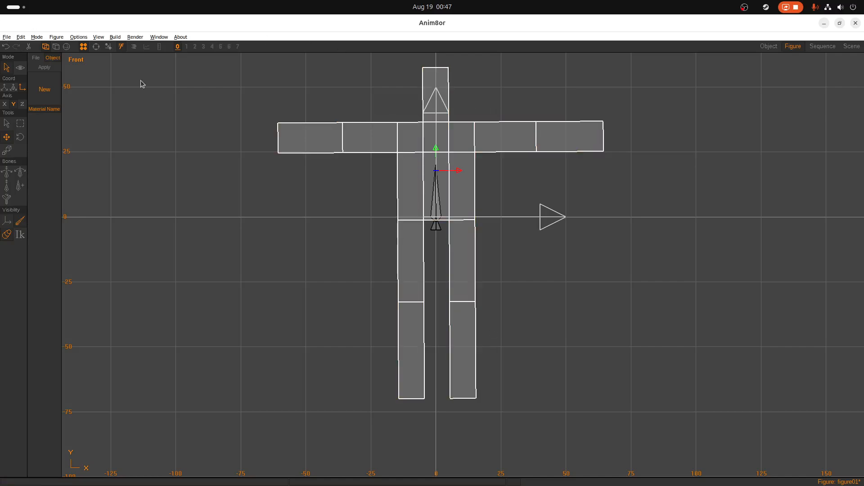
Step: Add hip, thigh and shin bones from the root bone down through both legs, with joints at the knees and ends at the feet
scroll(510, 78, "up", 2)
scroll(509, 80, "down", 2)
scroll(470, 390, "down", 6)
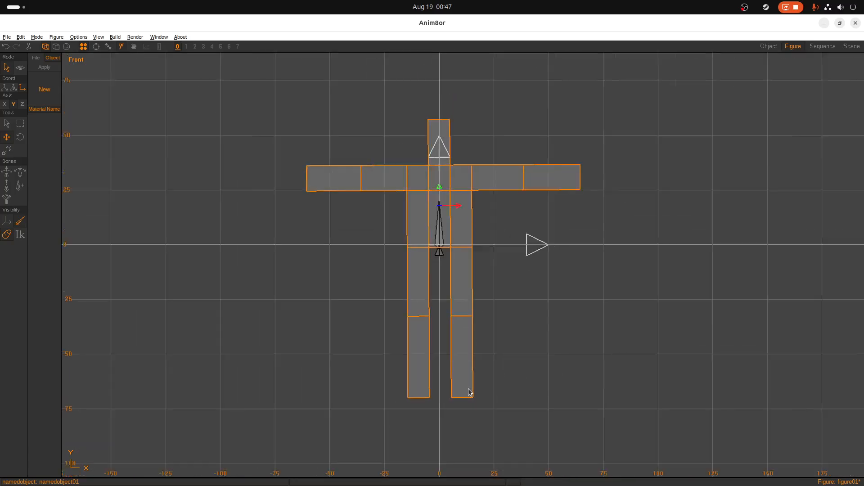
scroll(486, 297, "up", 4)
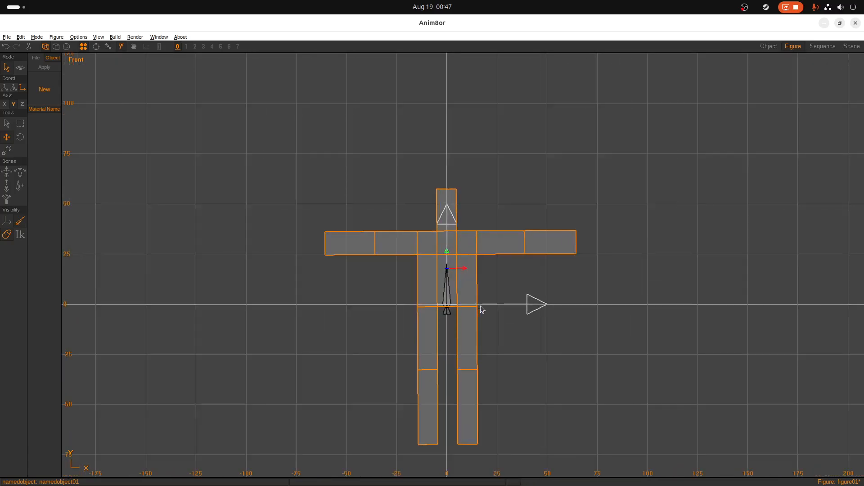
scroll(513, 445, "down", 2)
scroll(515, 451, "up", 3)
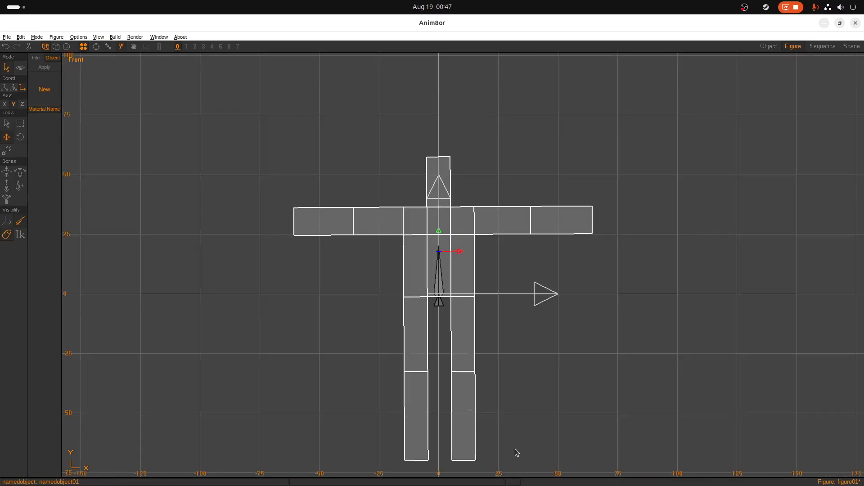
scroll(515, 452, "up", 1)
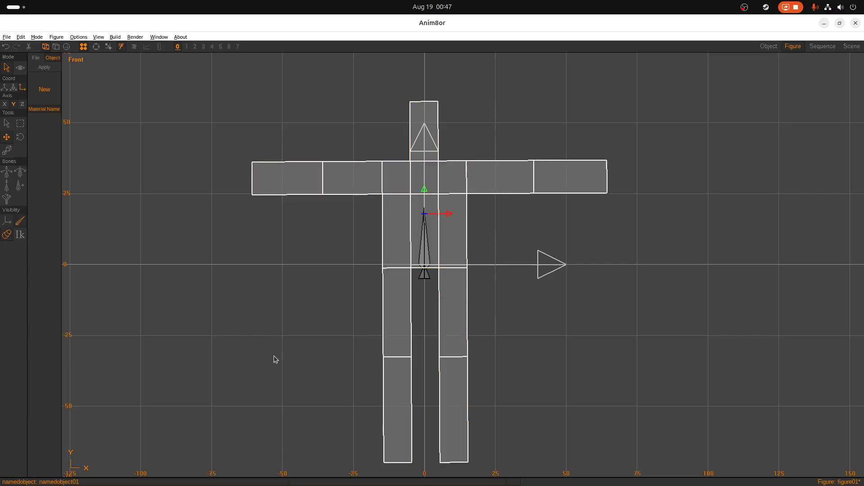
left_click(21, 188)
left_click(424, 209)
left_click(422, 265)
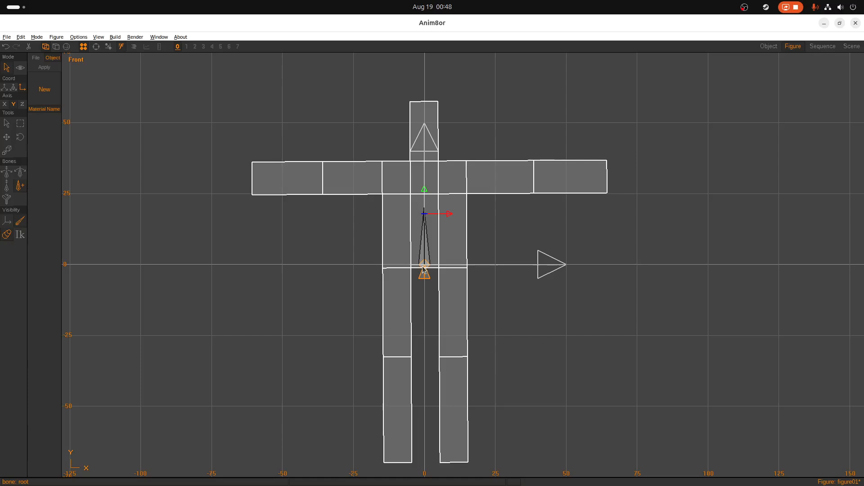
left_click(428, 253)
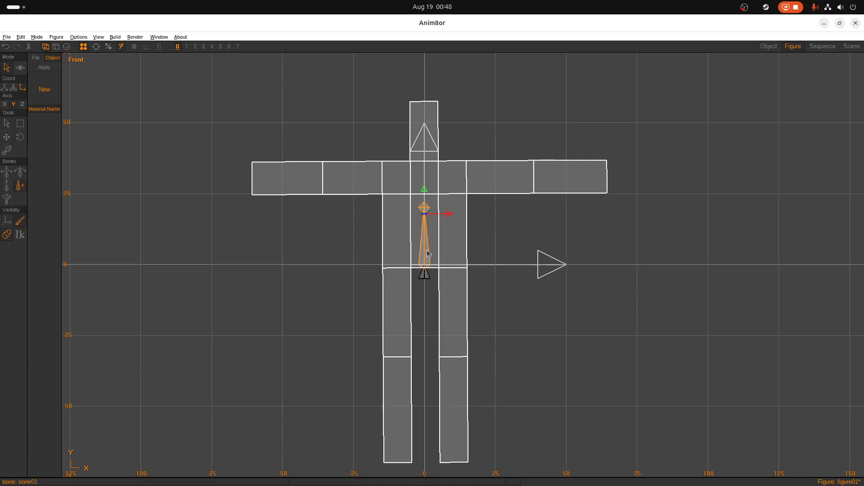
left_click(424, 270)
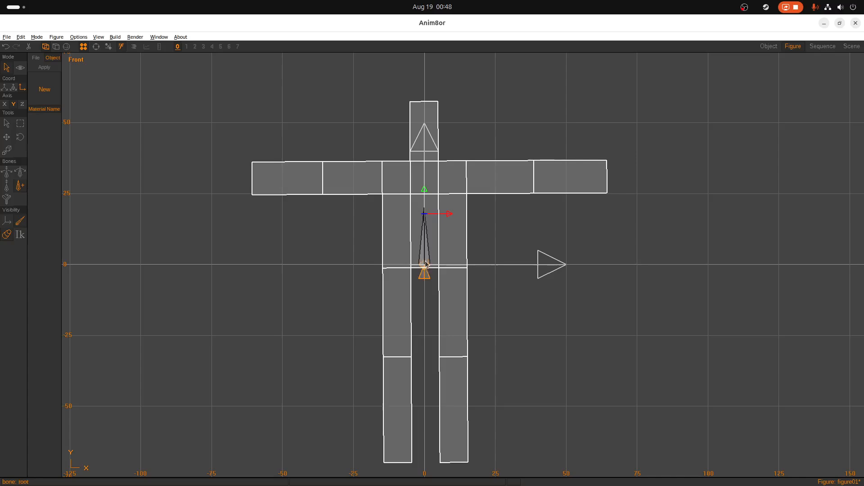
left_click_drag(425, 267, 397, 462)
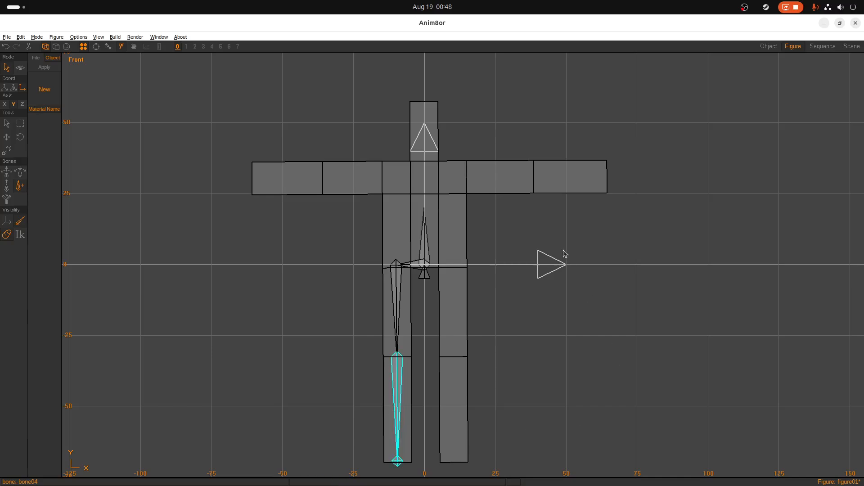
left_click_drag(426, 266, 455, 463)
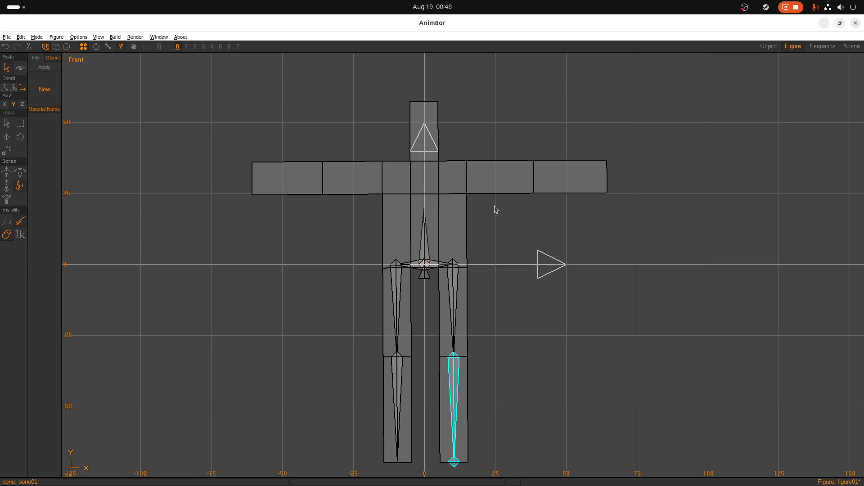
Step: Extend the spine to shoulder height with another bone, and add shoulder, upper-arm and forearm bones out along both arms
left_click_drag(425, 210, 254, 179)
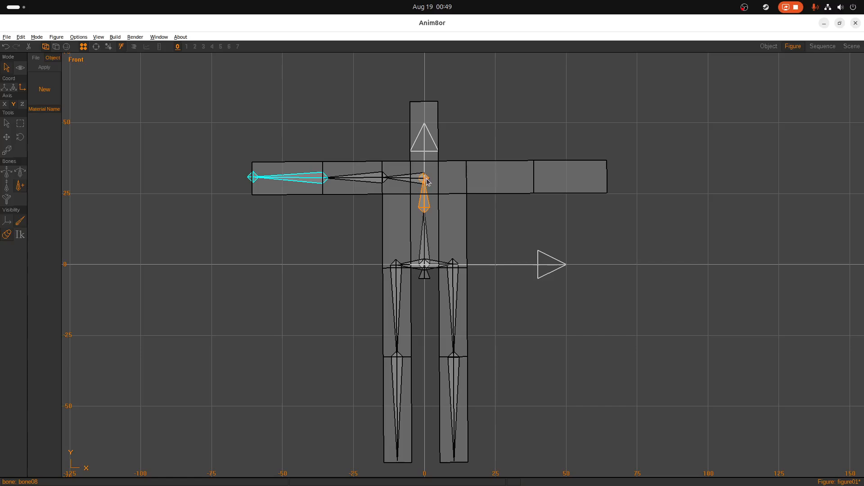
left_click(425, 180)
left_click_drag(425, 180, 532, 179)
left_click_drag(533, 179, 607, 178)
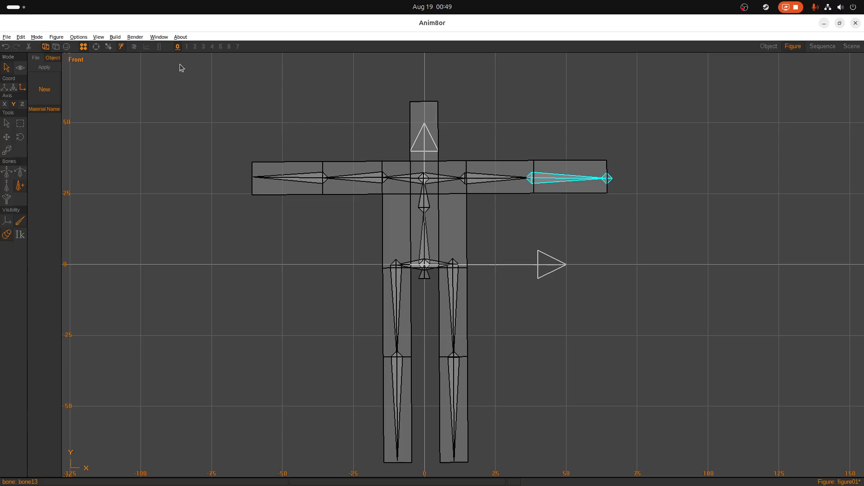
Step: Examine how the bones sit inside the body in the Left view, and return to the Front view
left_click(103, 37)
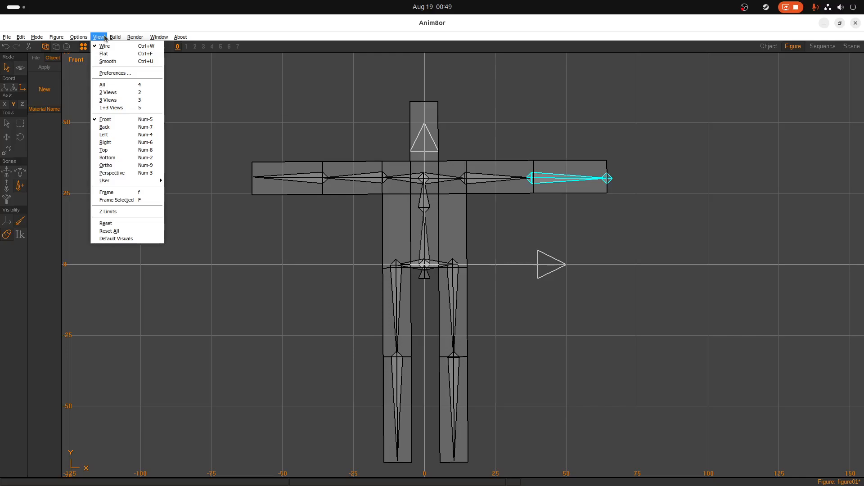
left_click(108, 135)
scroll(300, 211, "down", 3)
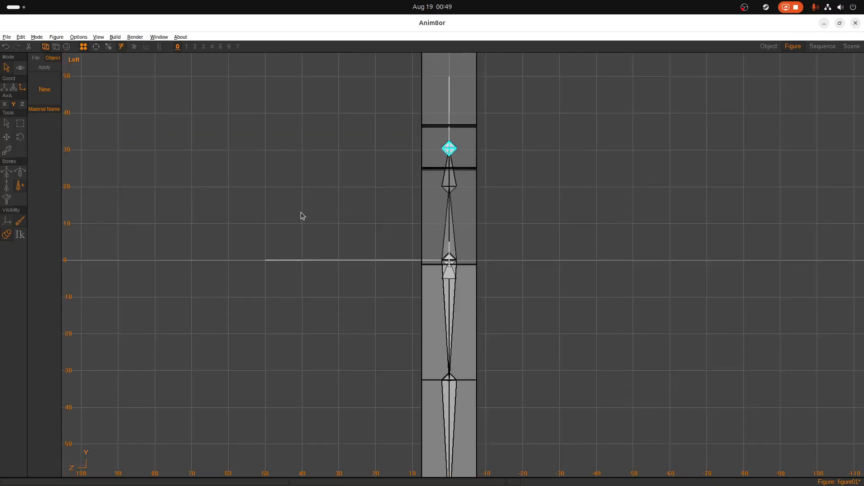
scroll(302, 215, "up", 2)
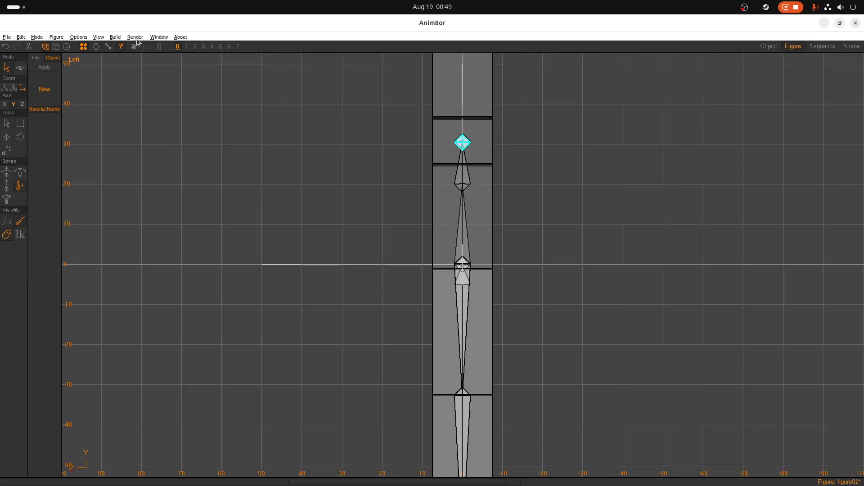
left_click(78, 37)
mouse_move(98, 37)
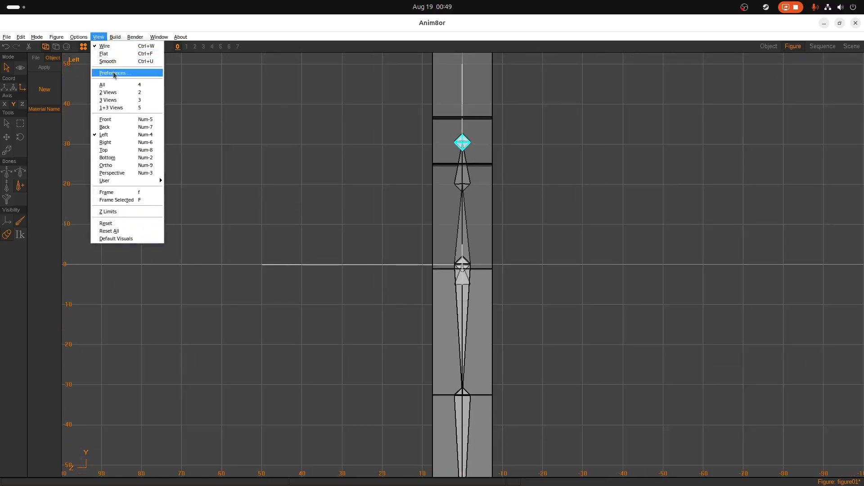
left_click(115, 119)
scroll(399, 212, "down", 2)
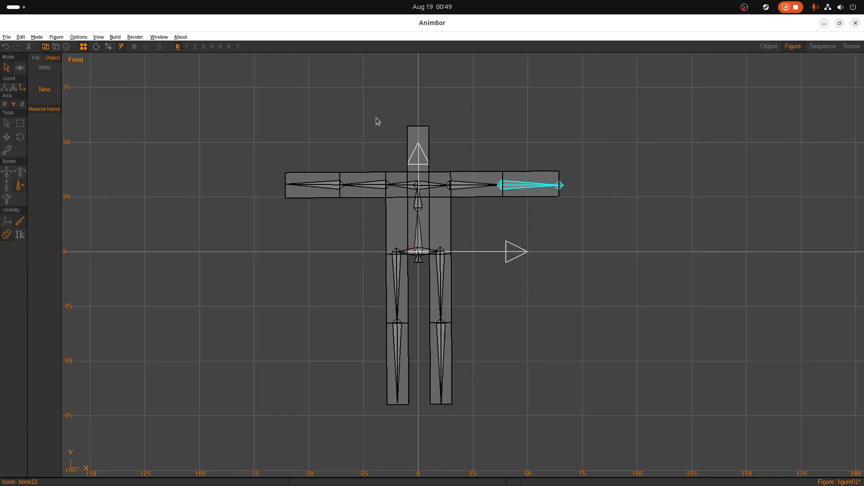
scroll(414, 192, "up", 1)
scroll(456, 259, "up", 3)
scroll(484, 249, "down", 1)
scroll(509, 208, "down", 1)
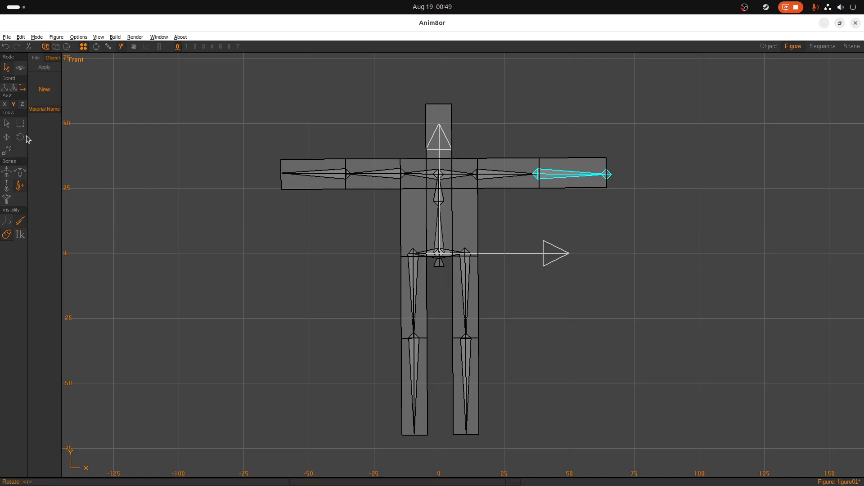
Step: Apply Multi-bone Skin to the block figure using bone influences, including the lower spine bone
left_click(7, 125)
left_click(441, 241)
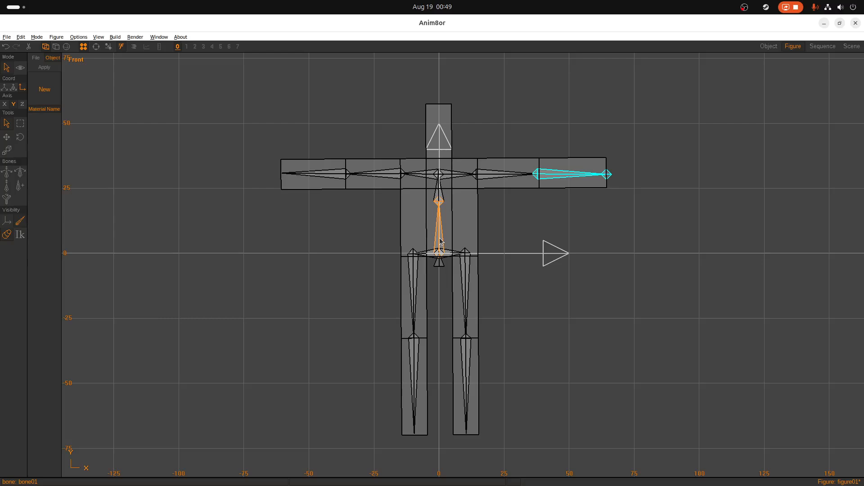
left_click(440, 240)
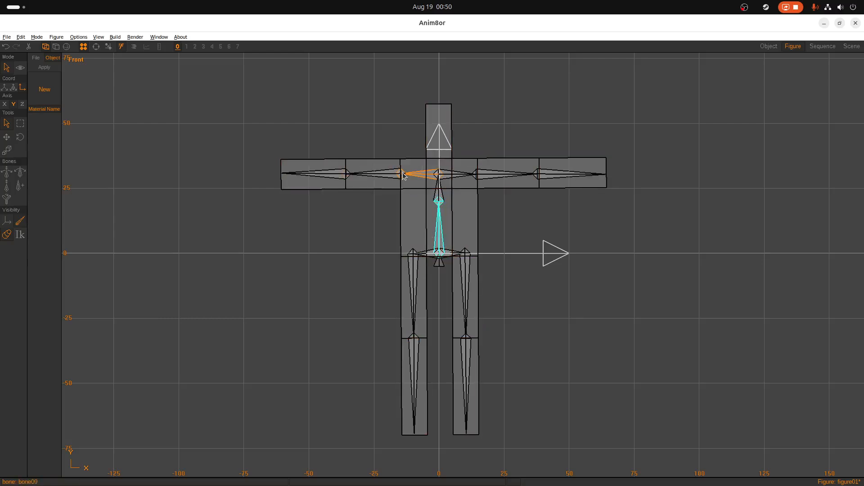
left_click(382, 174)
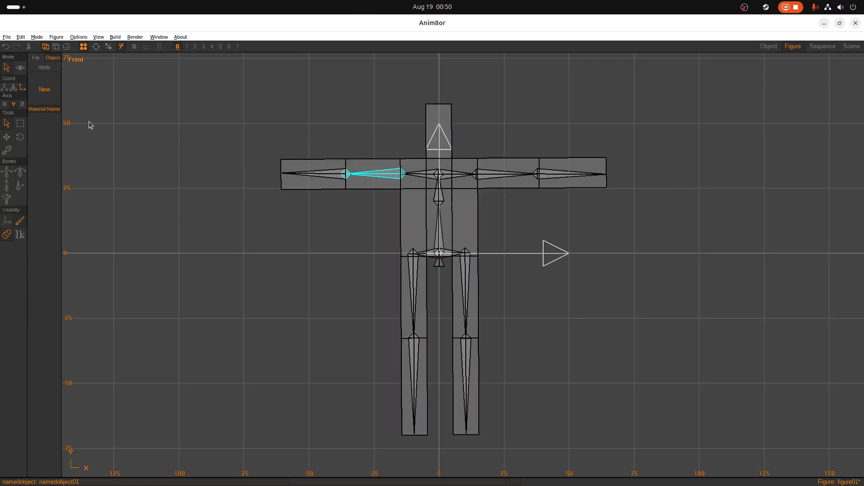
left_click(8, 201)
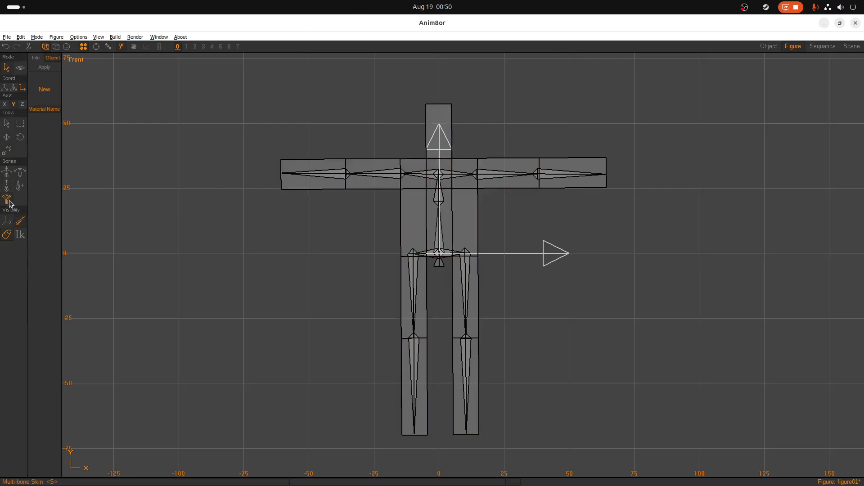
left_click(365, 178)
left_click(380, 175)
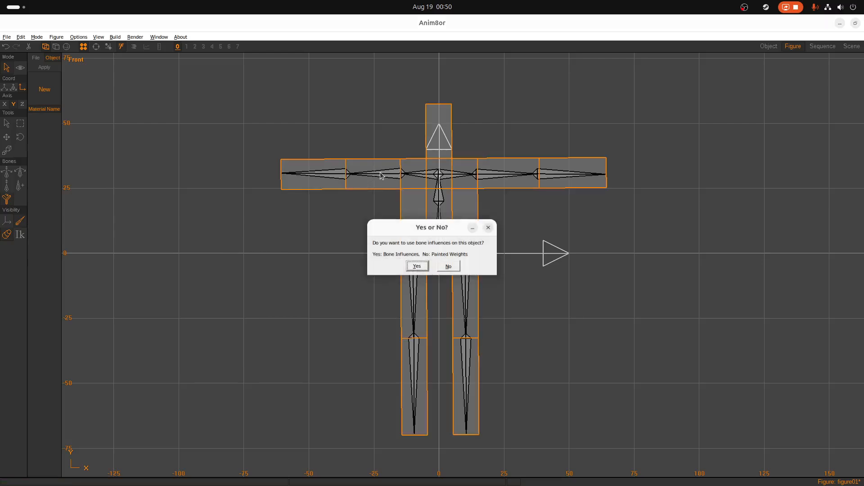
left_click(418, 266)
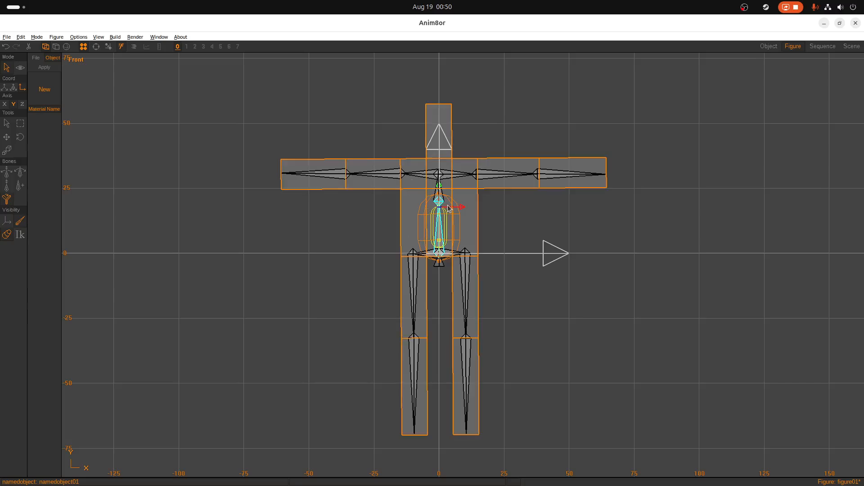
Step: Allow the thigh bone on the negative X side to influence the block figure
left_click(465, 220)
left_click(418, 300)
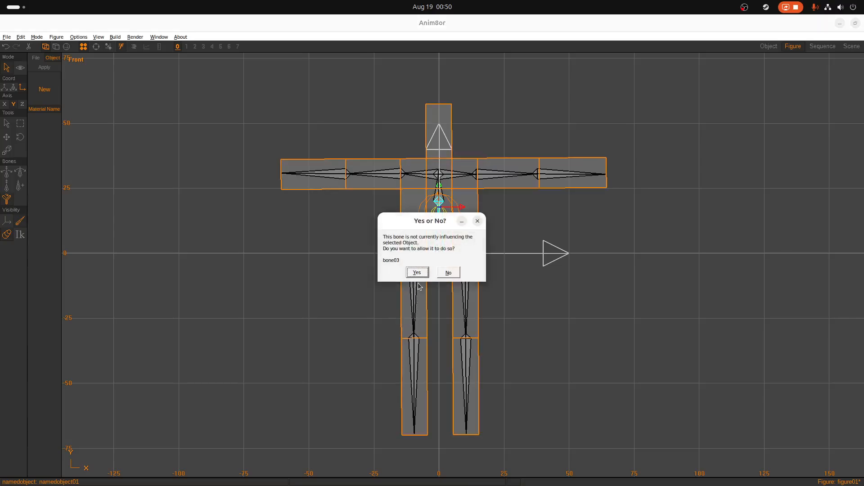
left_click(417, 272)
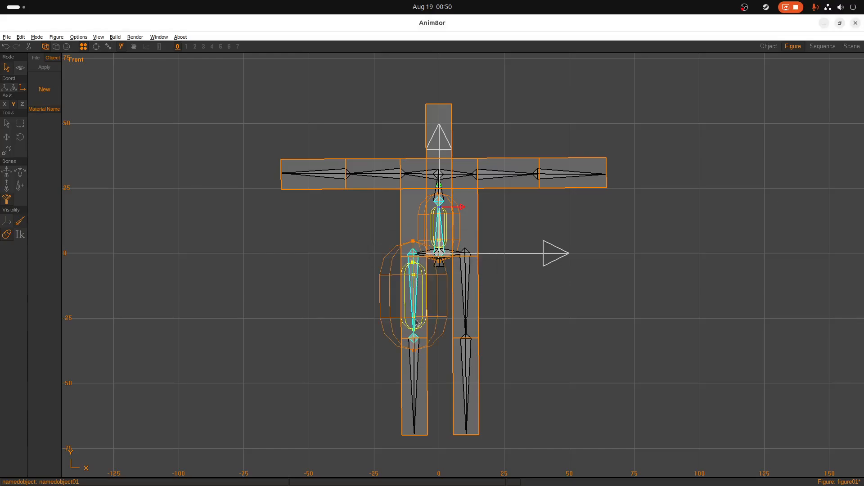
Step: Reshape that thigh bone's inner and outer influence boundaries so both span the upper leg from about Y 3 to Y -35
scroll(428, 336, "up", 3)
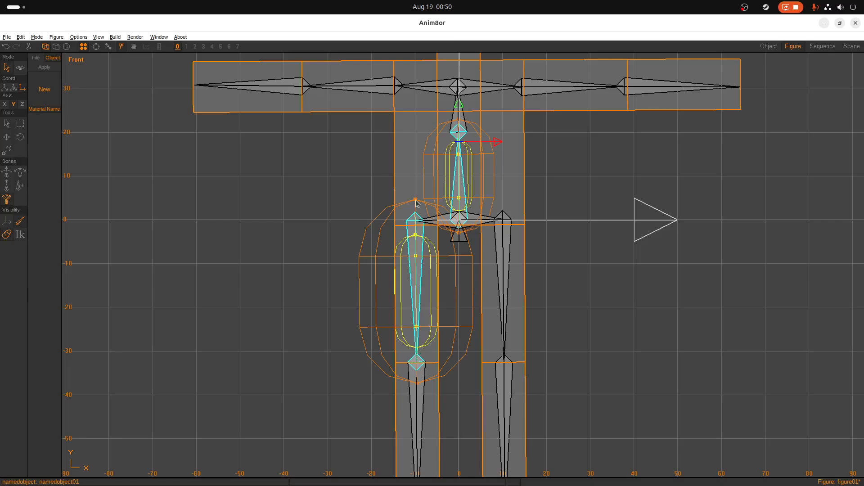
left_click_drag(415, 203, 414, 215)
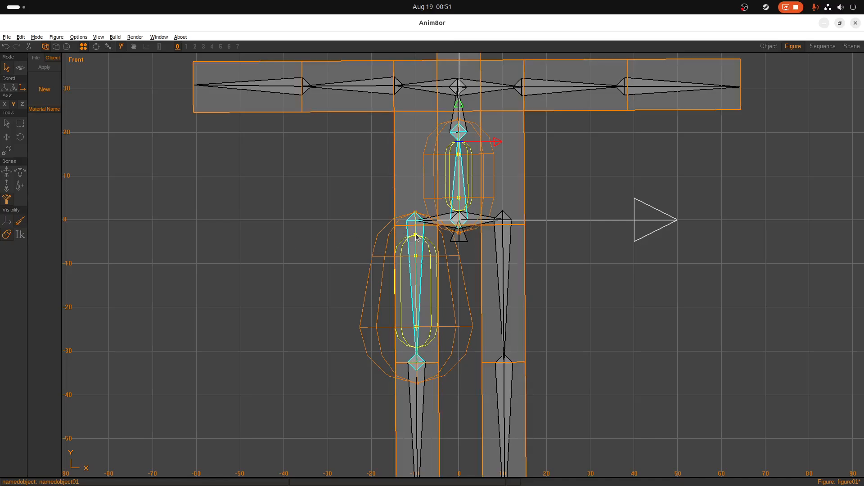
left_click_drag(416, 237, 418, 214)
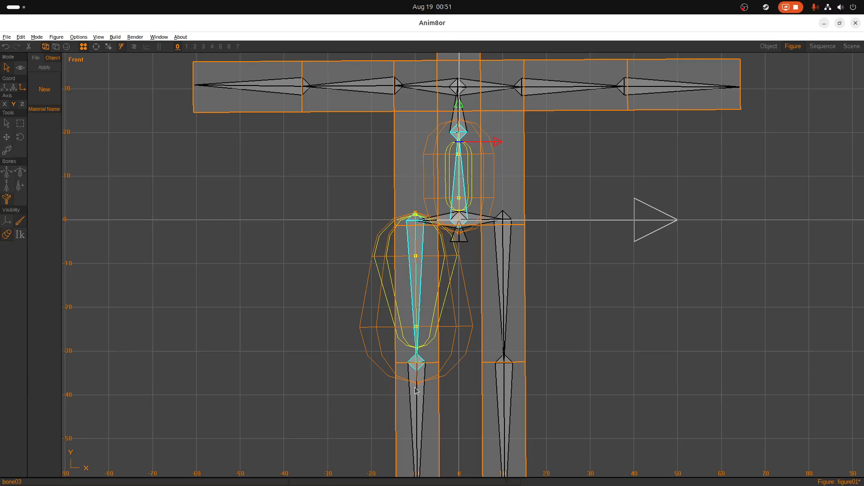
left_click_drag(417, 387, 418, 376)
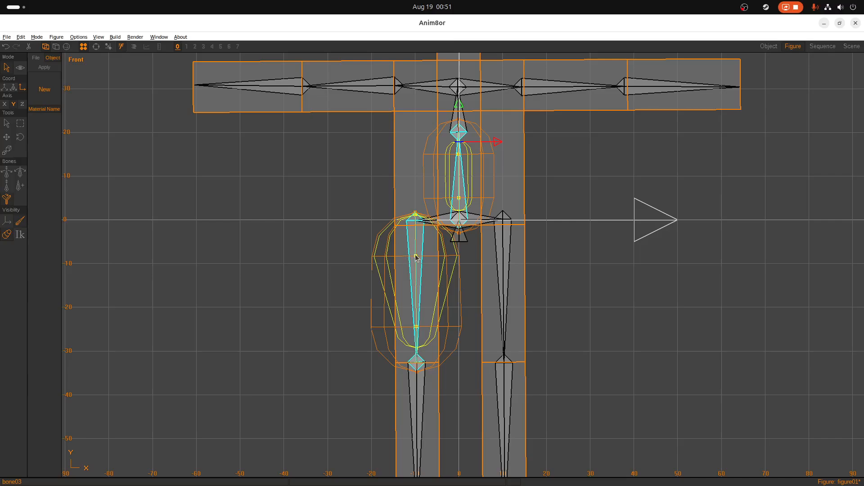
mouse_move(417, 257)
left_mouse_down()
mouse_move(418, 265)
mouse_move(416, 250)
left_mouse_up()
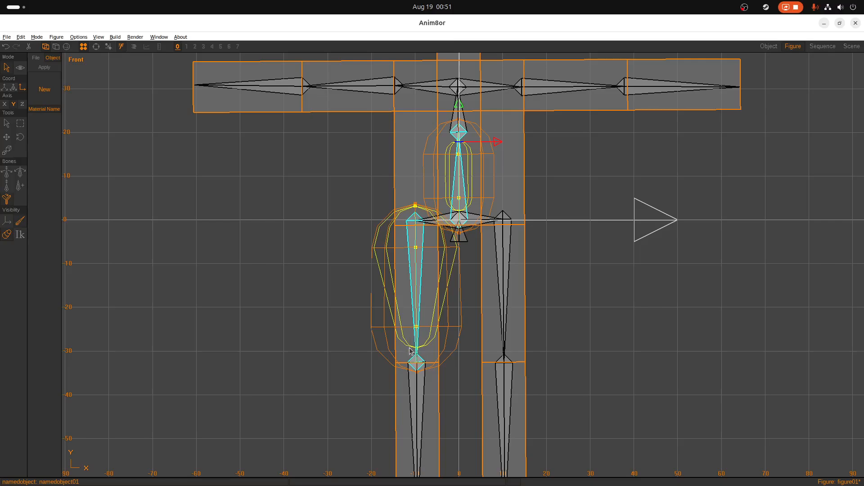
left_click_drag(417, 352, 415, 374)
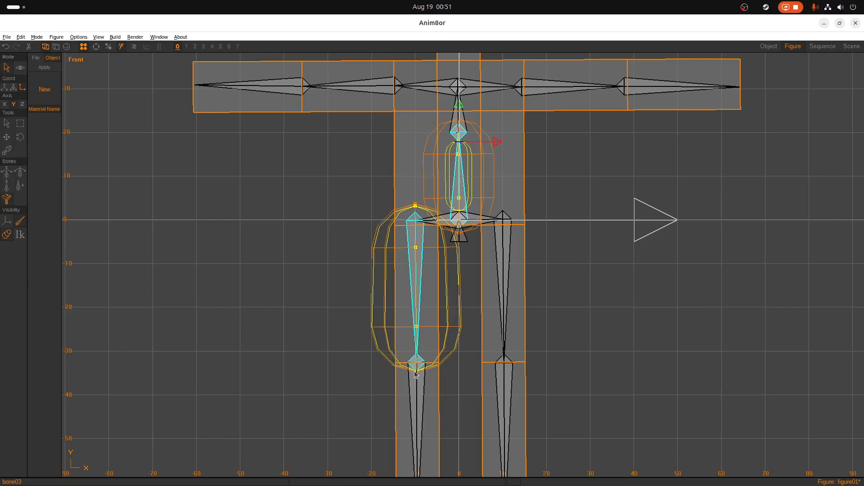
scroll(435, 383, "down", 4)
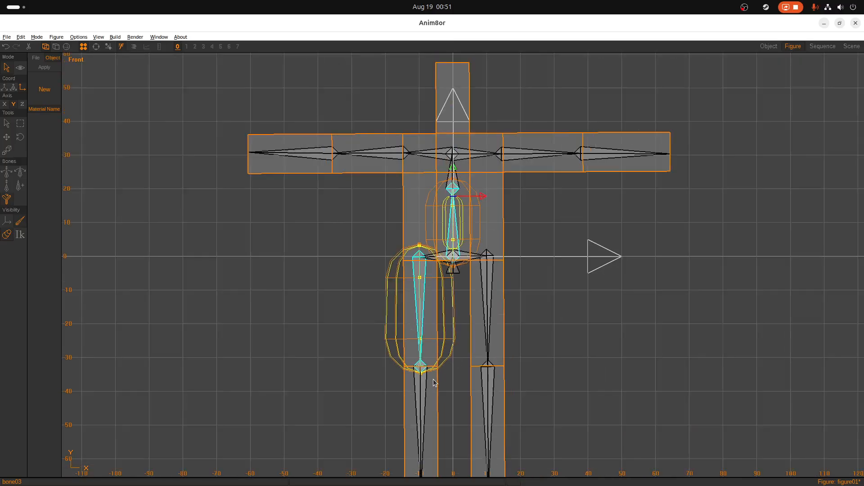
scroll(428, 437, "up", 4)
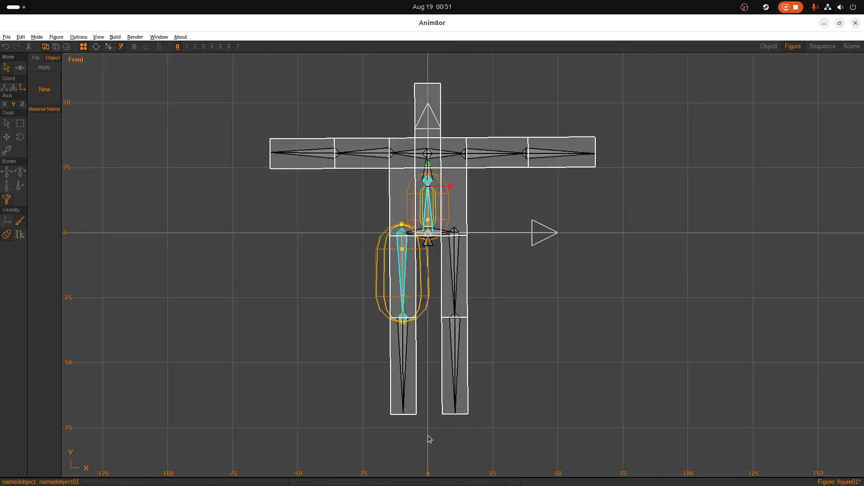
Step: Allow the negative-X shin bone to influence the figure, and reshape its inner and outer influence boundaries to span about Y -31 to Y -72
left_click(390, 290)
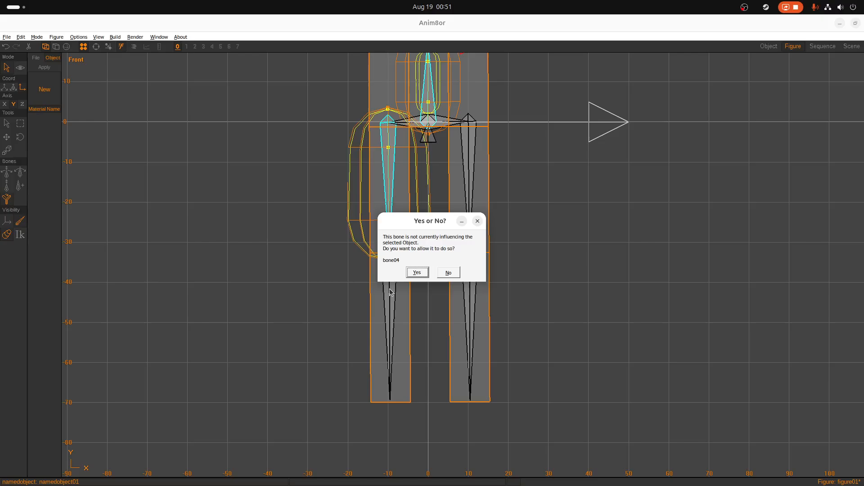
left_click(417, 273)
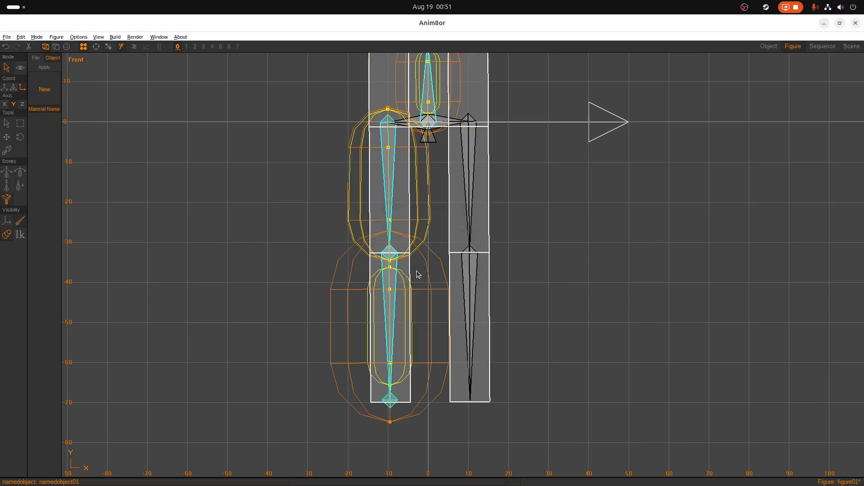
mouse_move(389, 425)
left_mouse_down()
mouse_move(391, 400)
mouse_move(394, 410)
left_mouse_up()
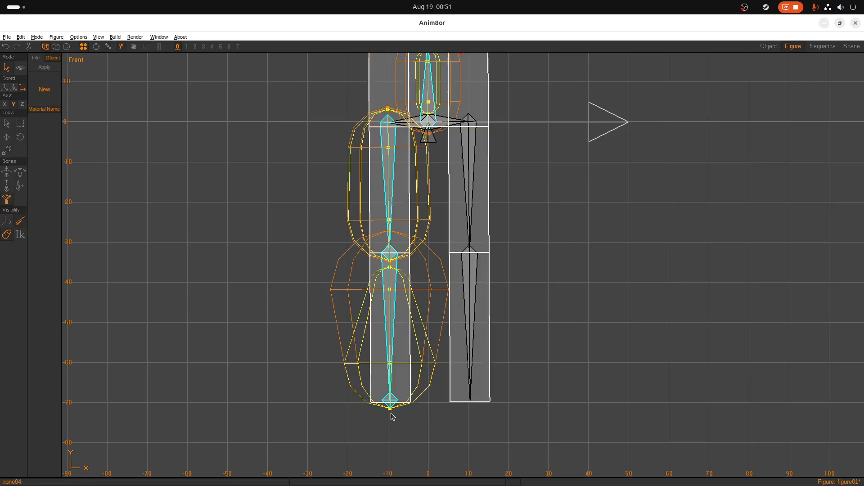
left_click_drag(391, 408, 393, 414)
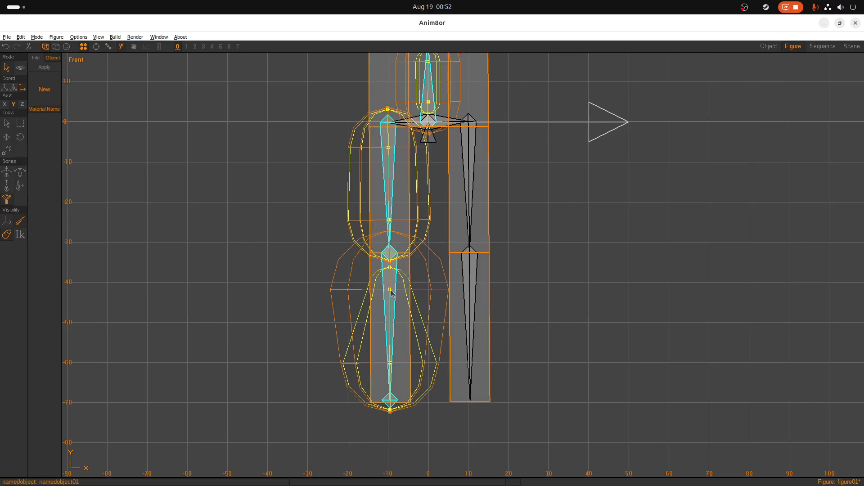
scroll(392, 295, "up", 3)
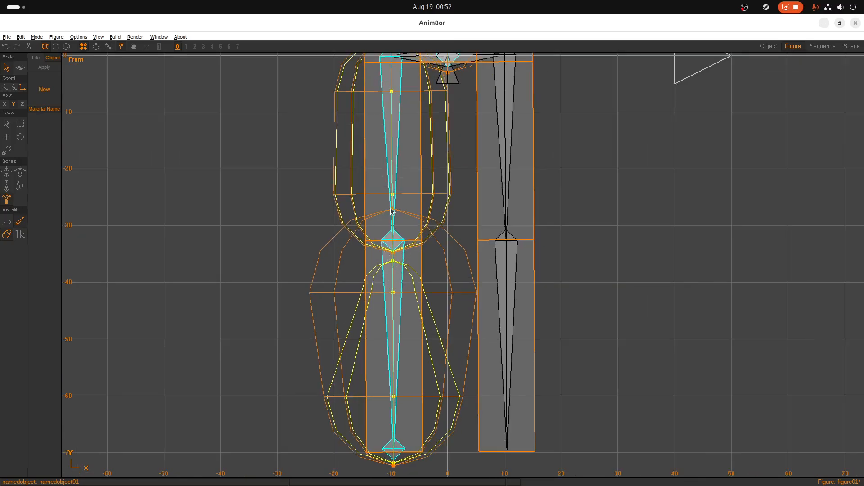
left_click_drag(393, 210, 395, 229)
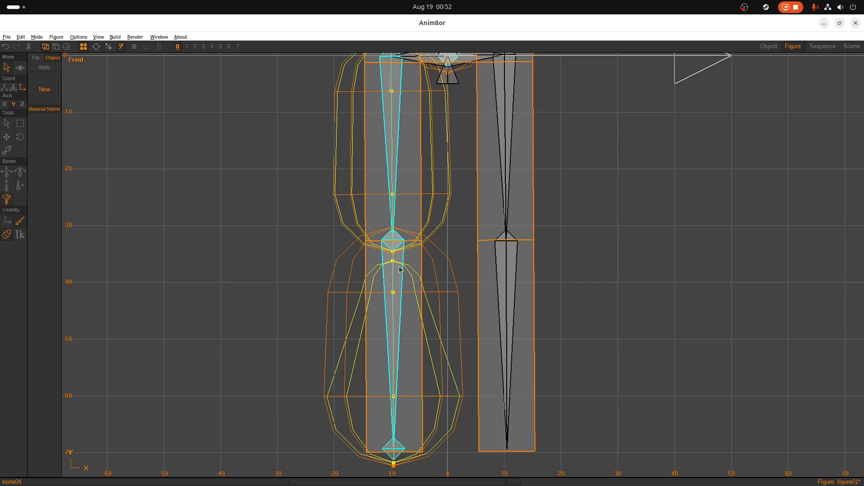
left_click_drag(393, 262, 396, 232)
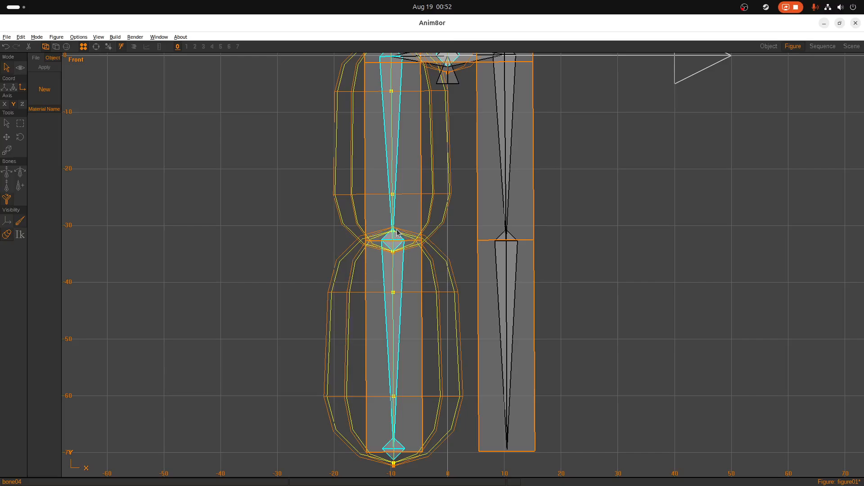
Step: Allow the thigh bone on the positive X side to influence the block figure
scroll(397, 232, "down", 5)
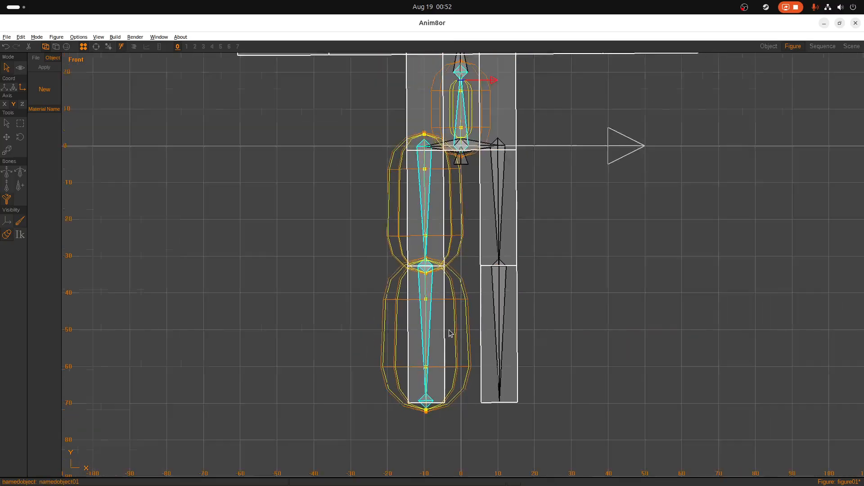
scroll(469, 223, "down", 2)
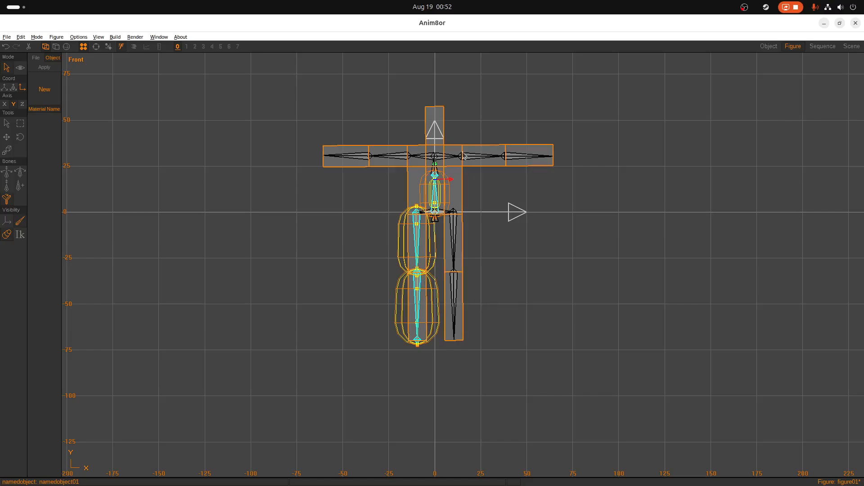
scroll(495, 293, "up", 4)
scroll(514, 351, "up", 1)
scroll(507, 367, "down", 3)
left_click(354, 180)
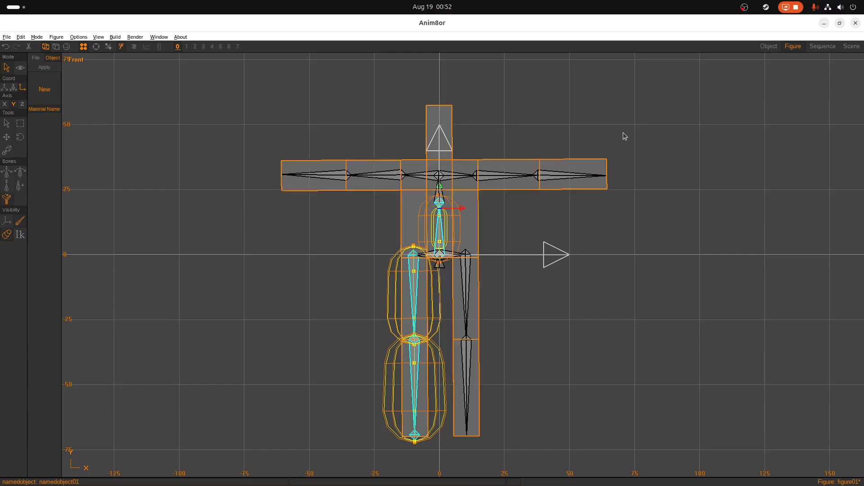
scroll(498, 386, "up", 1)
scroll(496, 468, "down", 2)
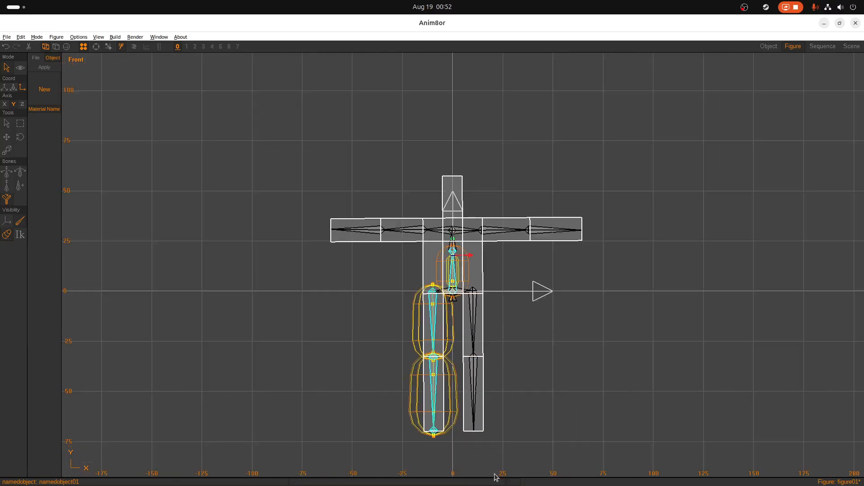
scroll(507, 358, "up", 2)
scroll(509, 282, "up", 1)
left_click(471, 223)
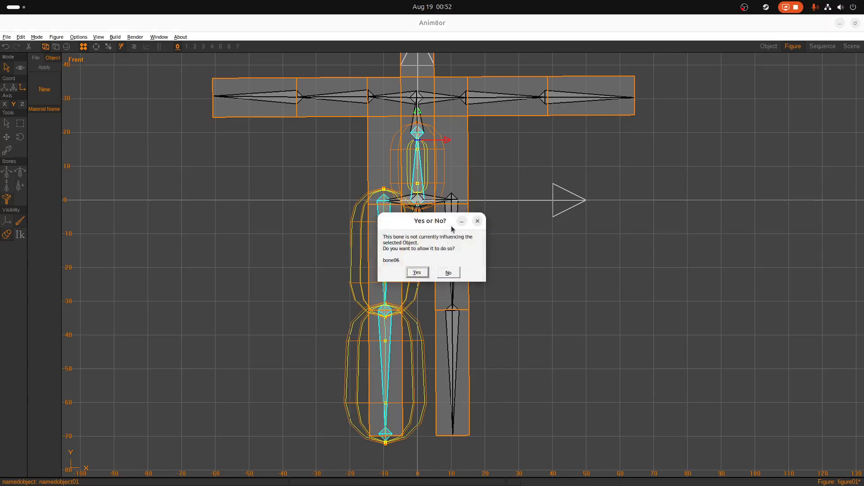
left_click(417, 272)
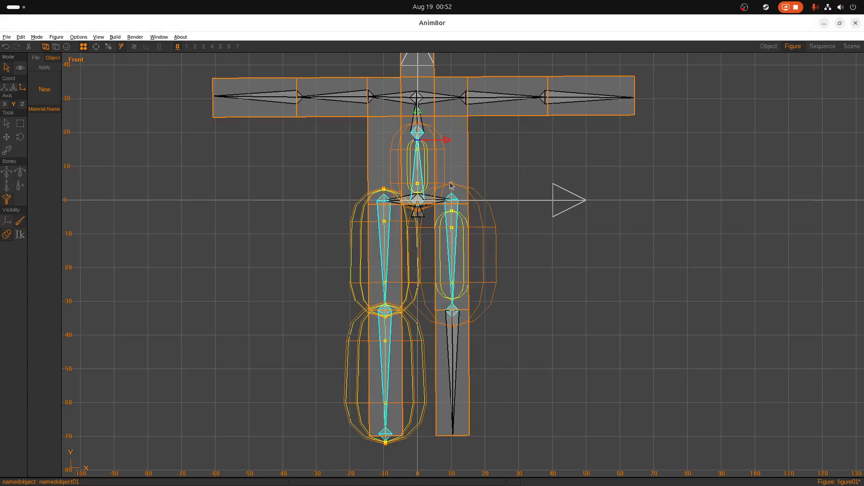
Step: Reshape the positive-X thigh bone's inner and outer influence boundaries so both span the upper leg from about Y 3 to Y -35
left_click_drag(453, 184, 453, 192)
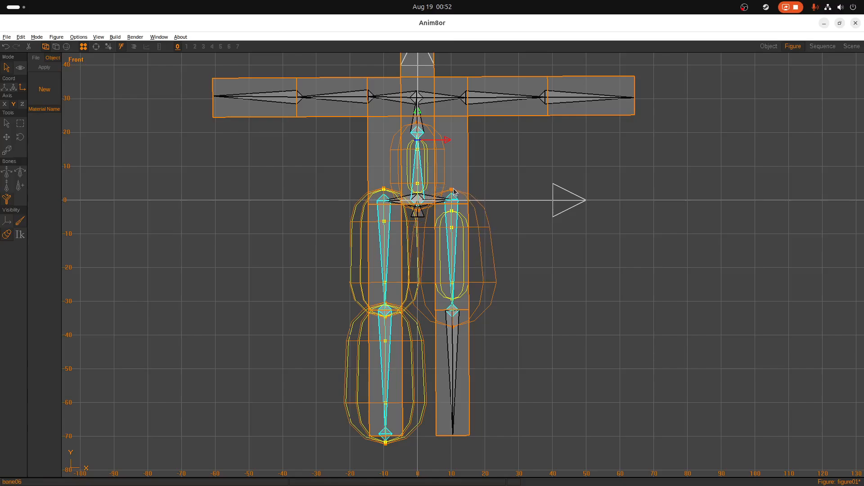
mouse_move(456, 333)
left_mouse_down()
mouse_move(454, 311)
mouse_move(455, 320)
left_mouse_up()
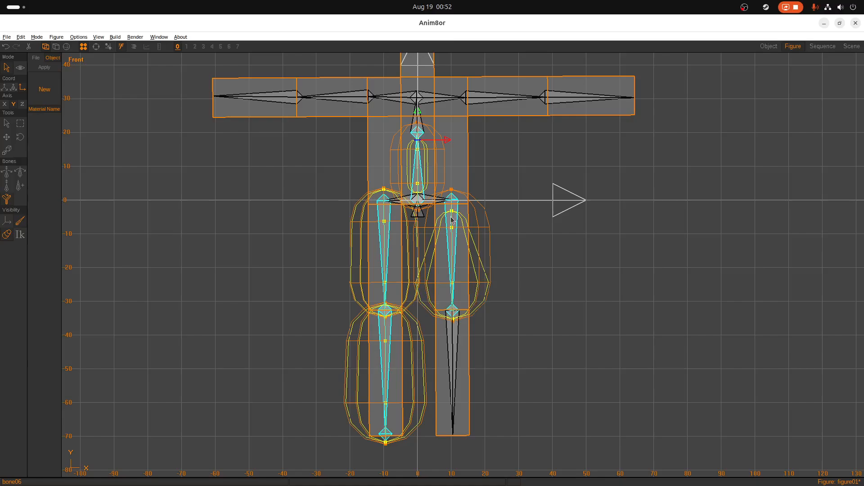
left_click_drag(452, 212, 455, 192)
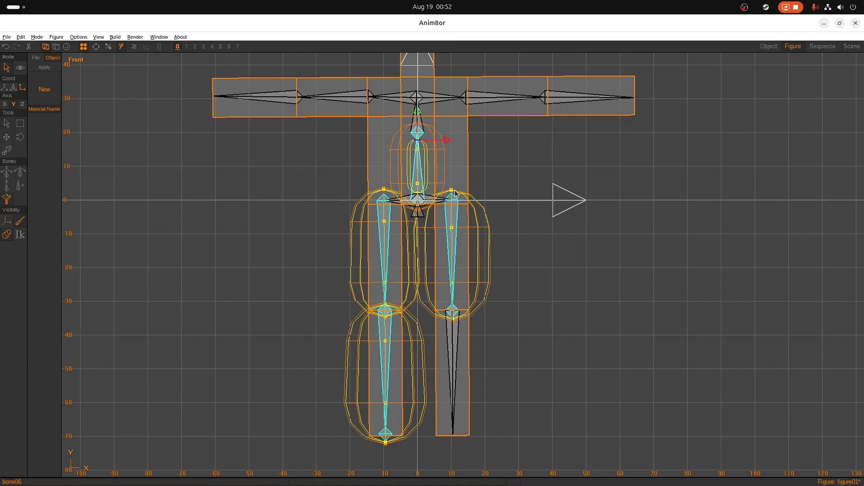
Step: Allow the positive-X shin bone to influence the figure, and reshape its inner and outer influence boundaries to span about Y -30 to Y -72
left_click(453, 343)
key("Return")
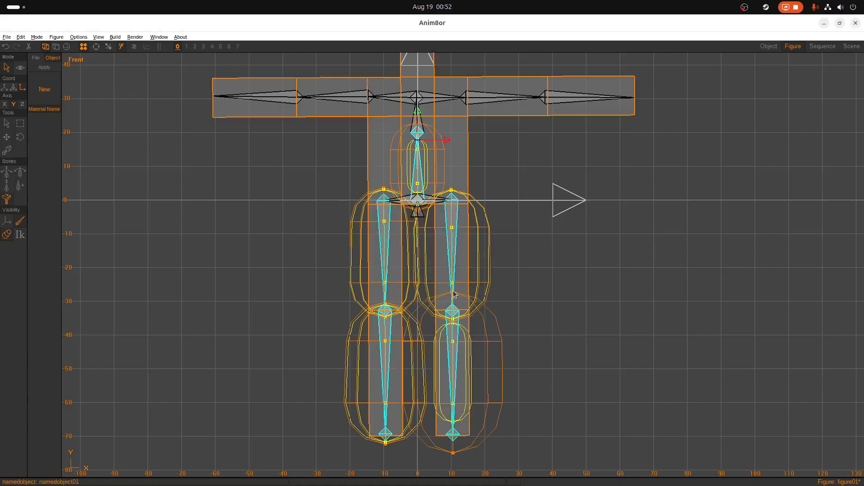
left_click_drag(453, 294, 454, 303)
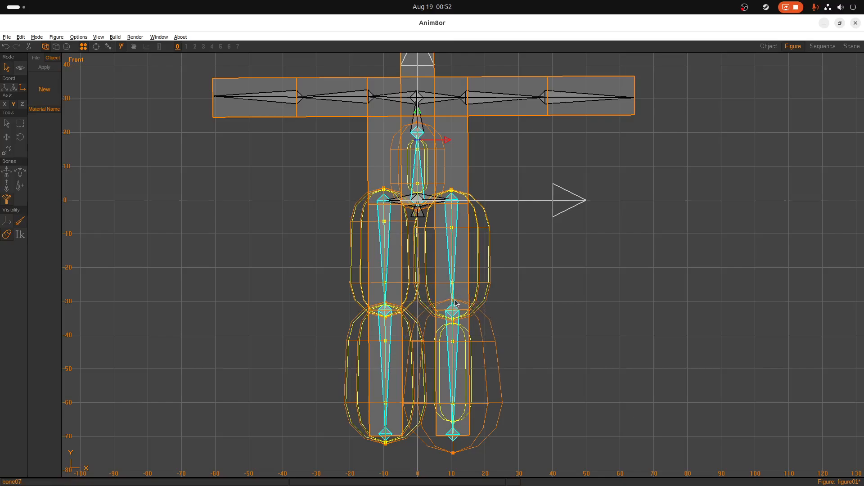
left_click(455, 455)
left_click(449, 341)
left_click(454, 457)
left_click(455, 366)
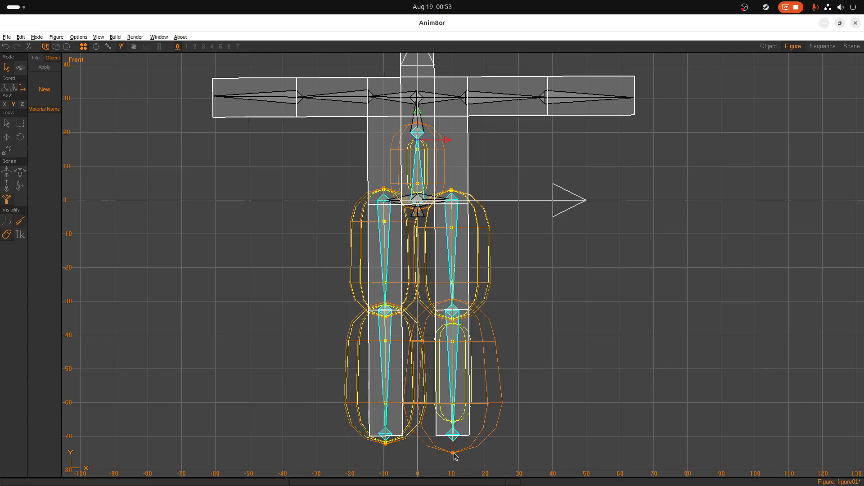
left_click_drag(451, 453, 459, 445)
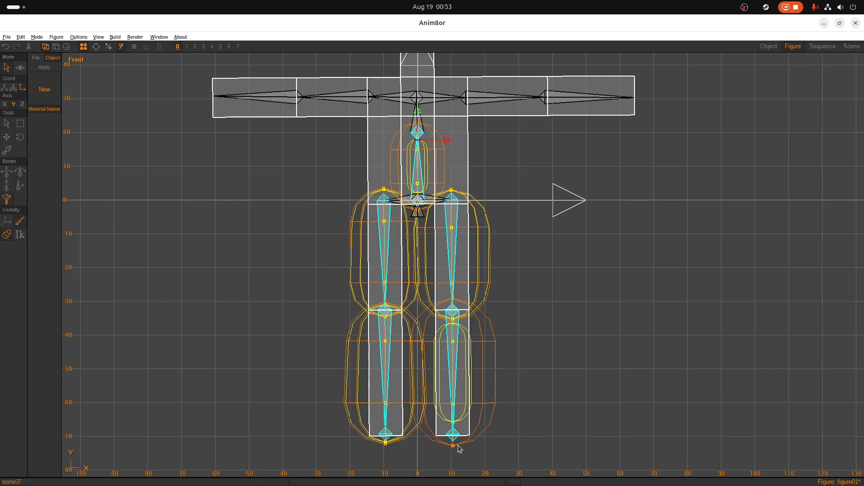
left_click(458, 439)
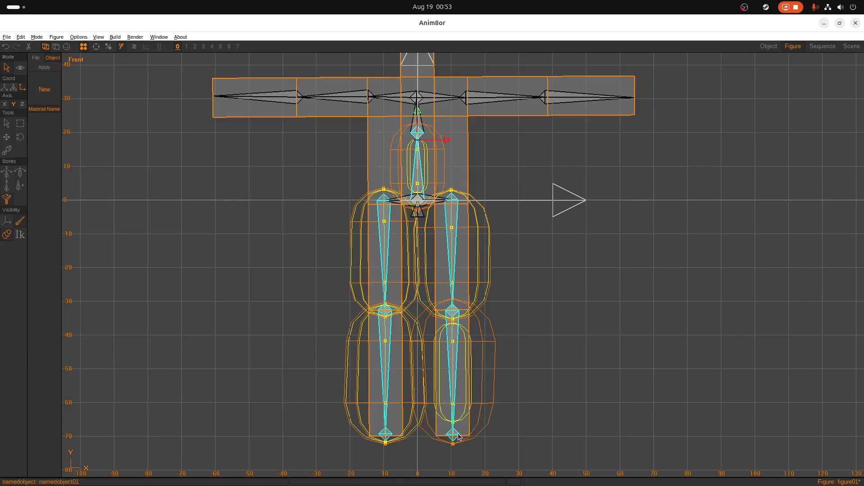
left_click_drag(455, 425, 458, 445)
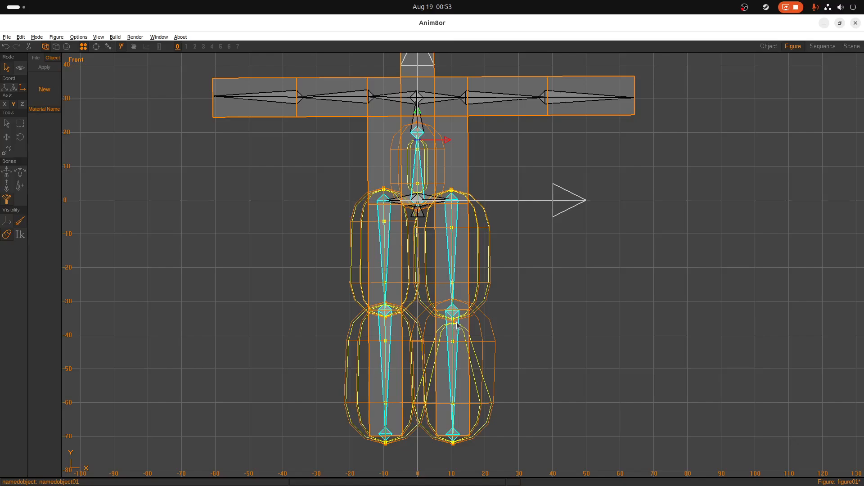
left_click_drag(453, 323, 457, 300)
Step: Allow the negative-X upper arm bone to influence the figure, and stretch its influence boundaries to span about X -38 to X -10
scroll(428, 321, "down", 4)
scroll(408, 94, "up", 3)
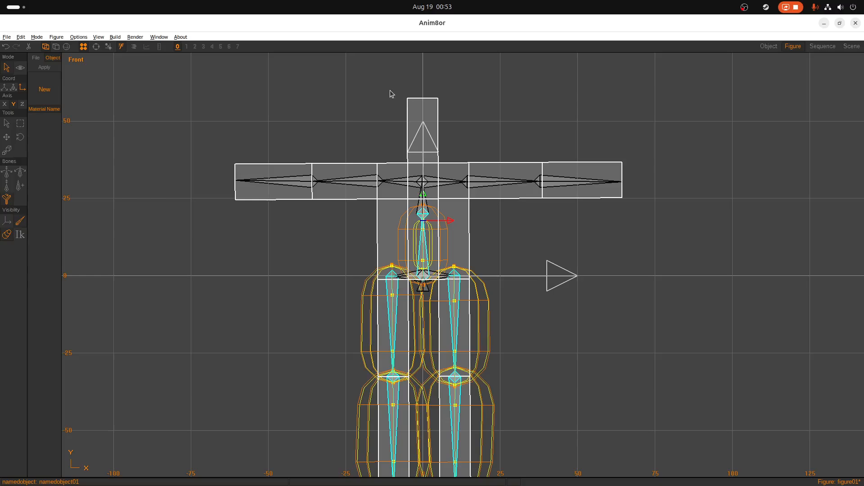
scroll(394, 94, "up", 2)
left_click(304, 210)
left_click(329, 229)
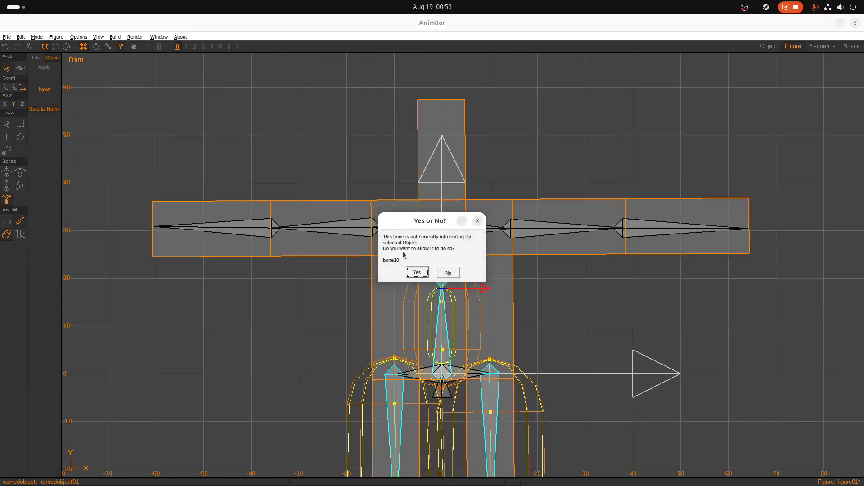
left_click(416, 275)
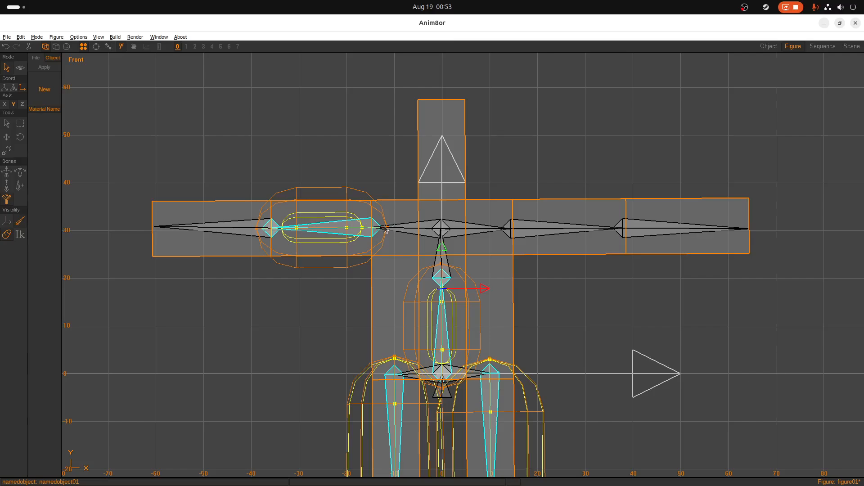
left_click_drag(390, 230, 396, 231)
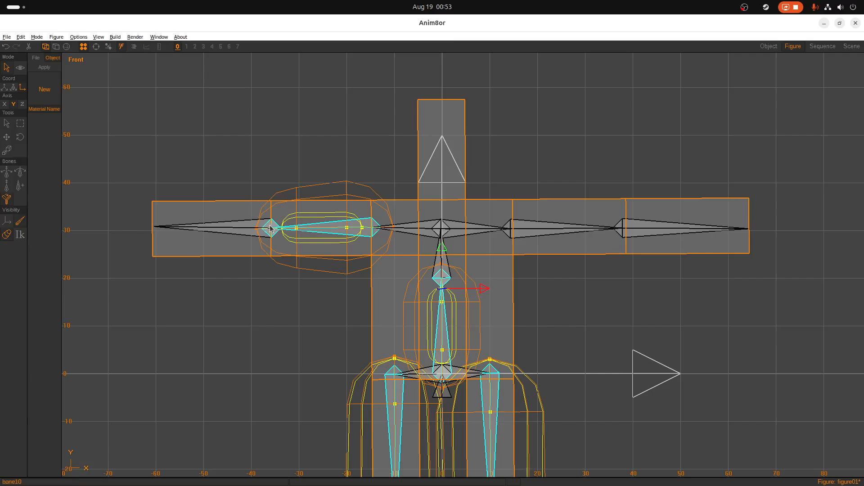
left_click_drag(362, 229, 393, 228)
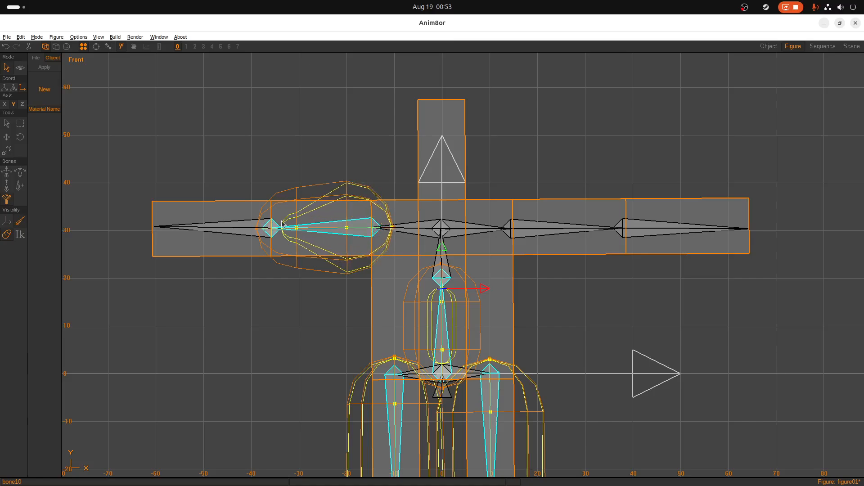
left_click_drag(280, 232, 259, 233)
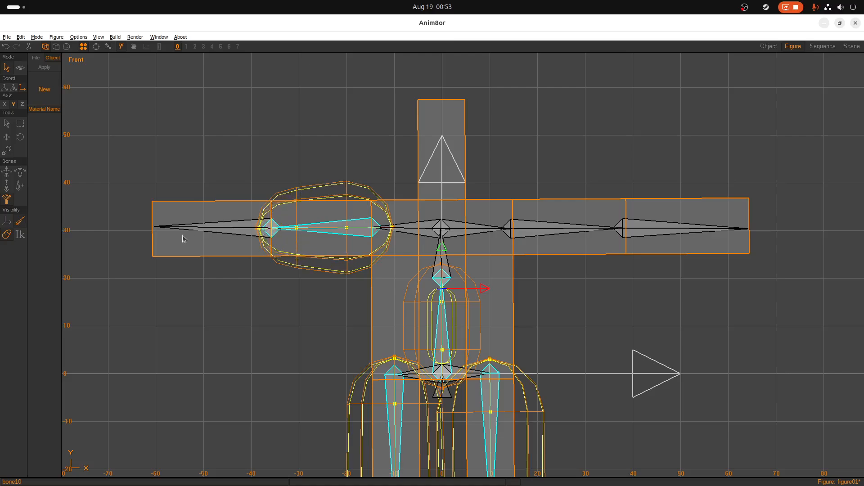
Step: Allow the negative-X forearm bone to influence the figure, and extend its inner influence boundary to span about X -64 to X -32
left_click(142, 243)
left_click(162, 235)
left_click(208, 231)
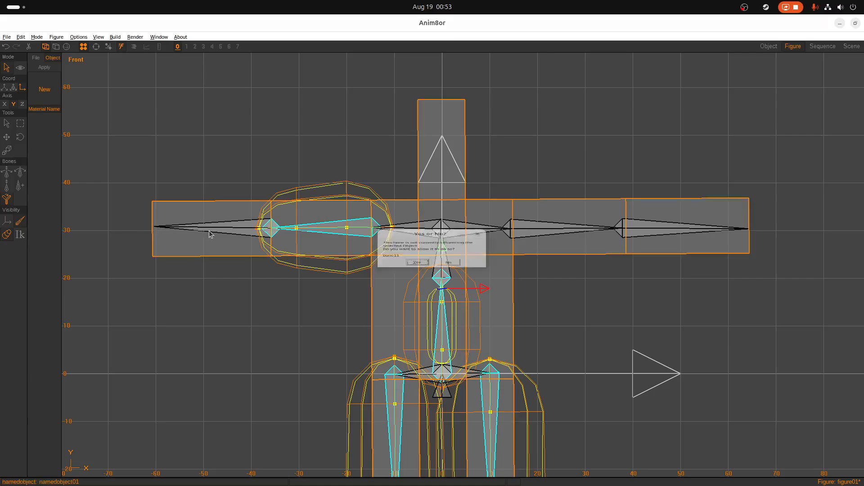
left_click(417, 272)
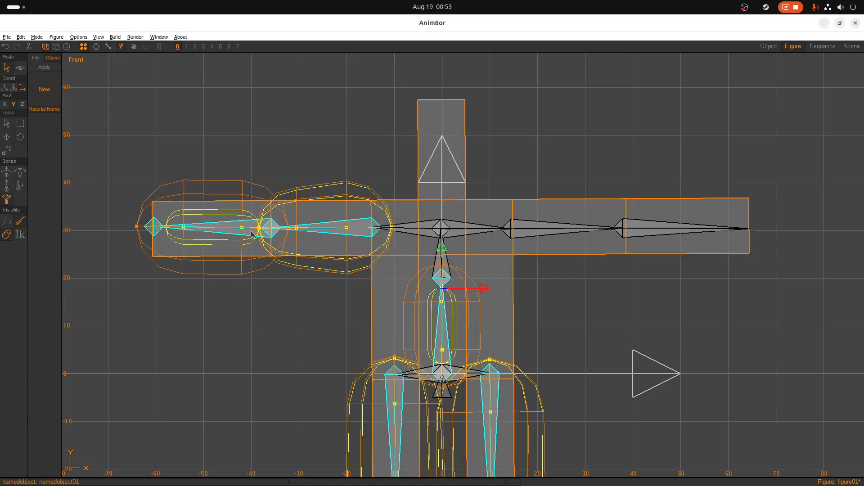
left_click_drag(167, 228, 138, 231)
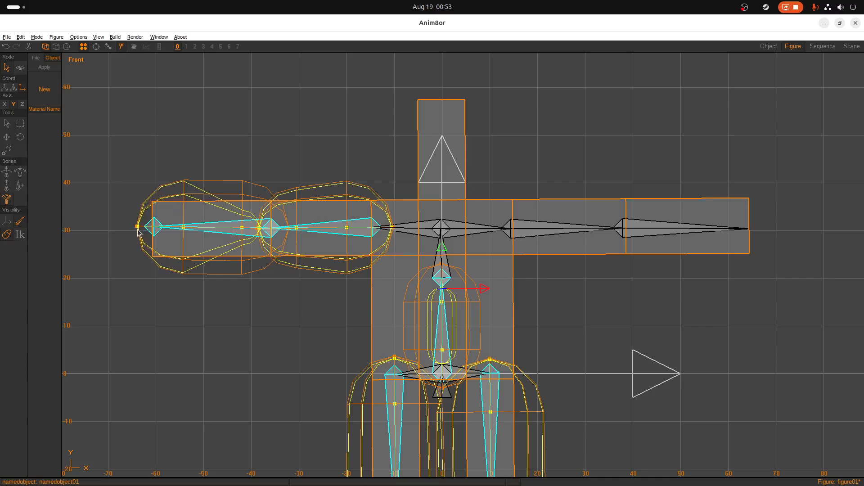
left_click(259, 229)
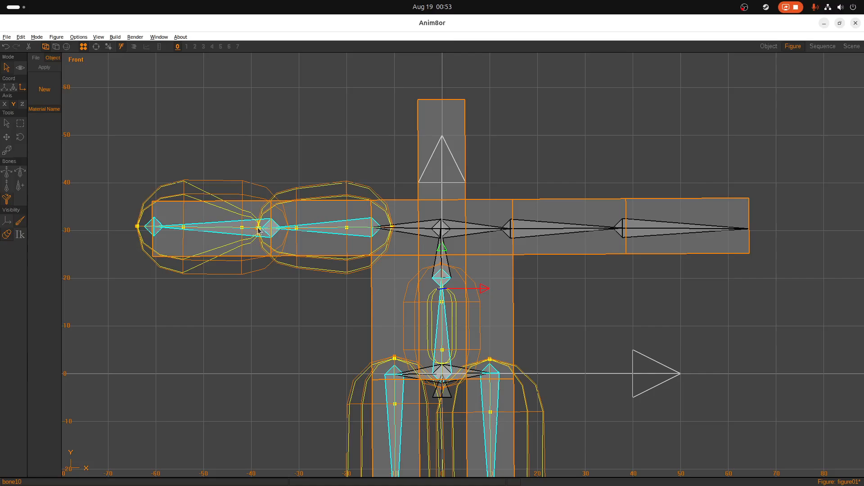
left_click_drag(258, 230, 288, 228)
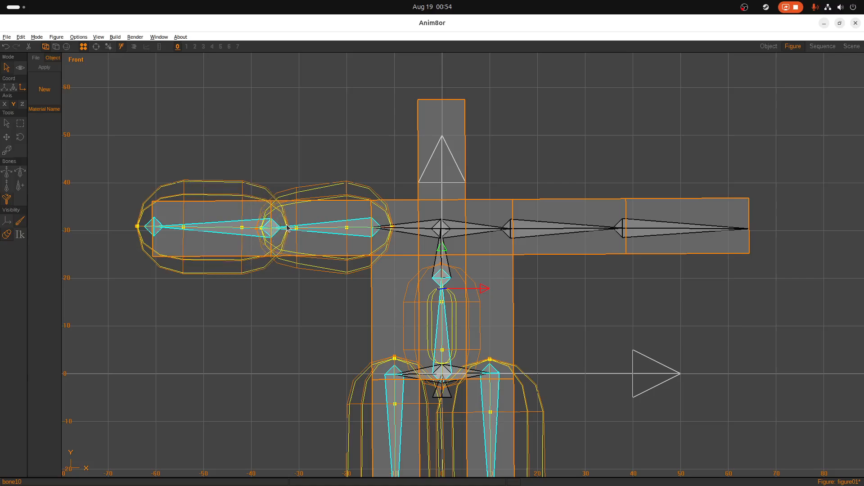
Step: Allow the positive-X upper arm bone to influence the figure, and stretch its influence boundaries to span about X 11 to X 42
left_click(538, 228)
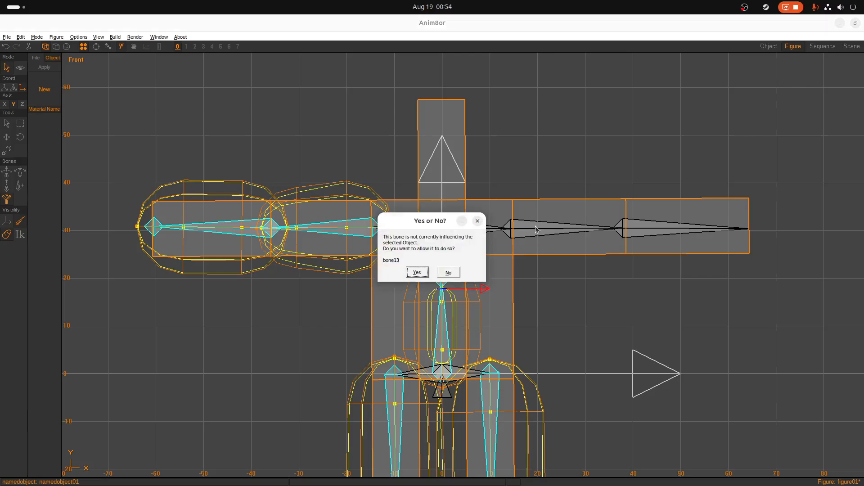
left_click(417, 272)
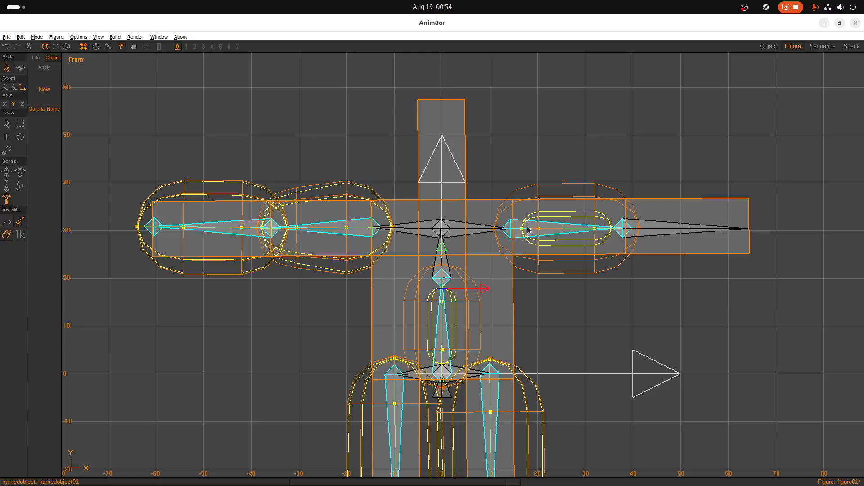
left_click_drag(522, 231, 498, 234)
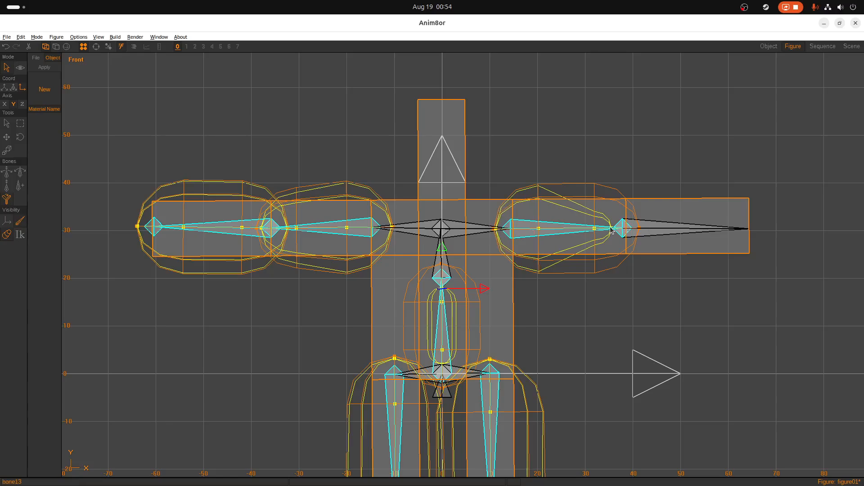
left_click_drag(611, 230, 638, 228)
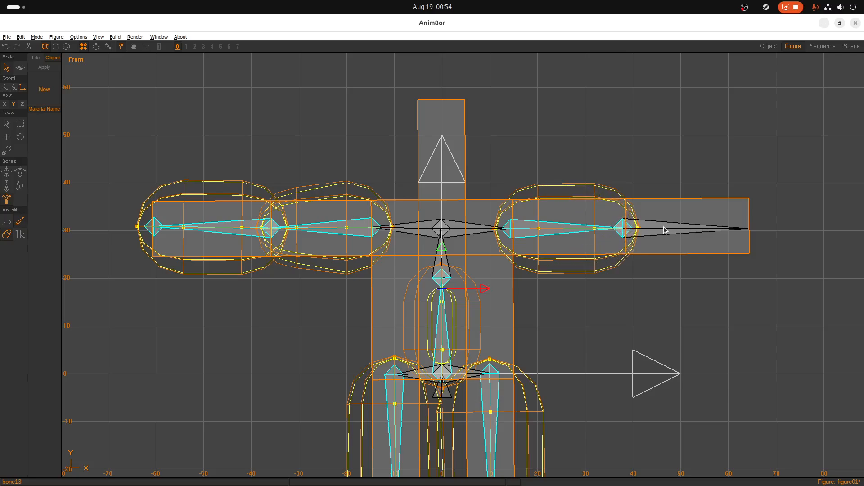
left_click_drag(640, 229, 641, 226)
Step: Allow the positive-X forearm bone to influence the figure, and extend its inner influence boundary to span about X 34 to X 68
left_click(684, 221)
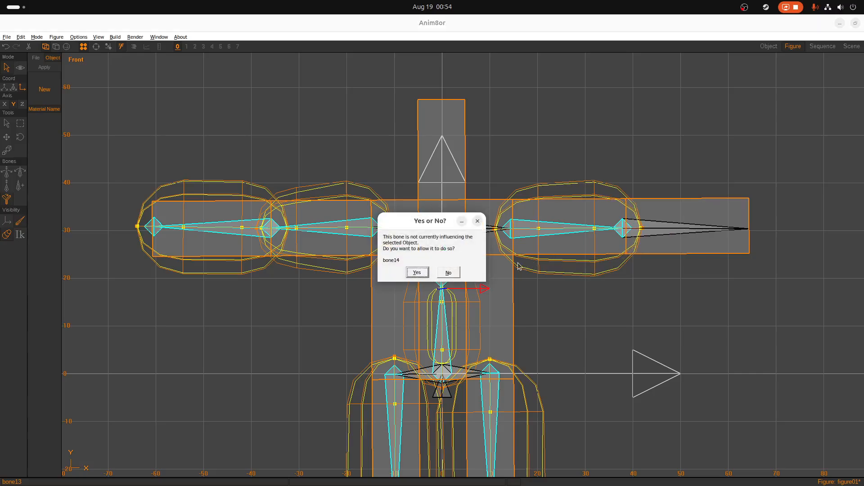
left_click(418, 273)
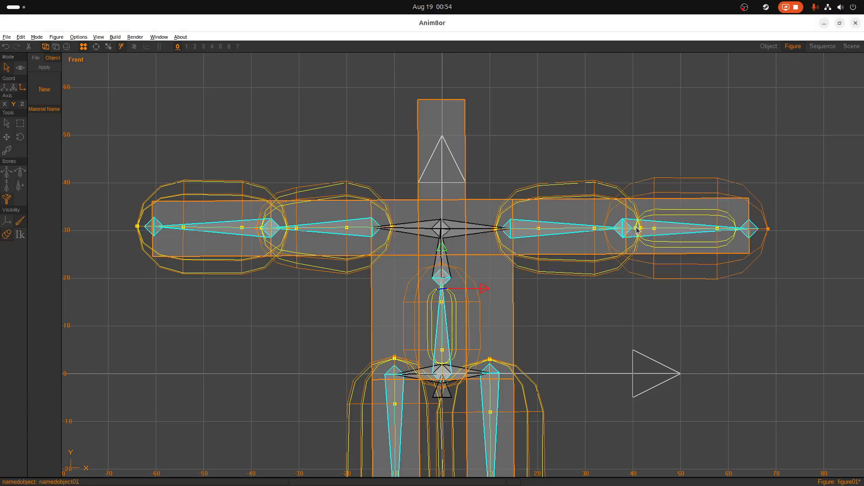
left_click_drag(637, 229, 606, 234)
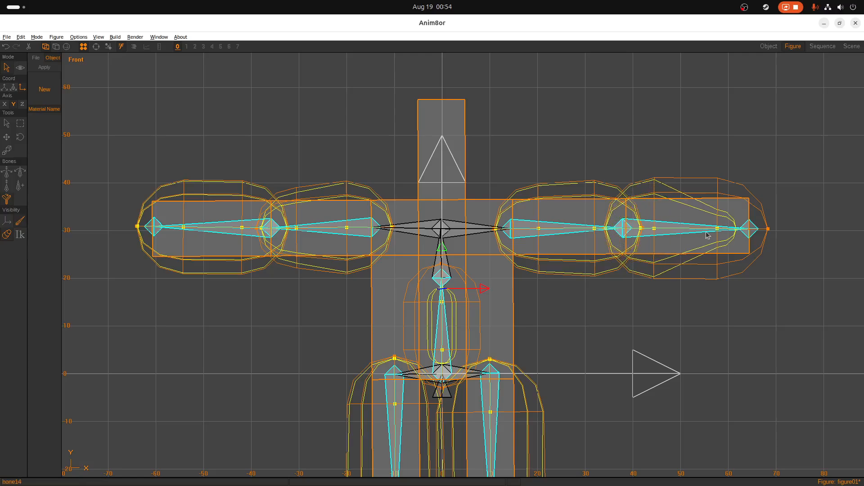
left_click_drag(737, 232, 764, 230)
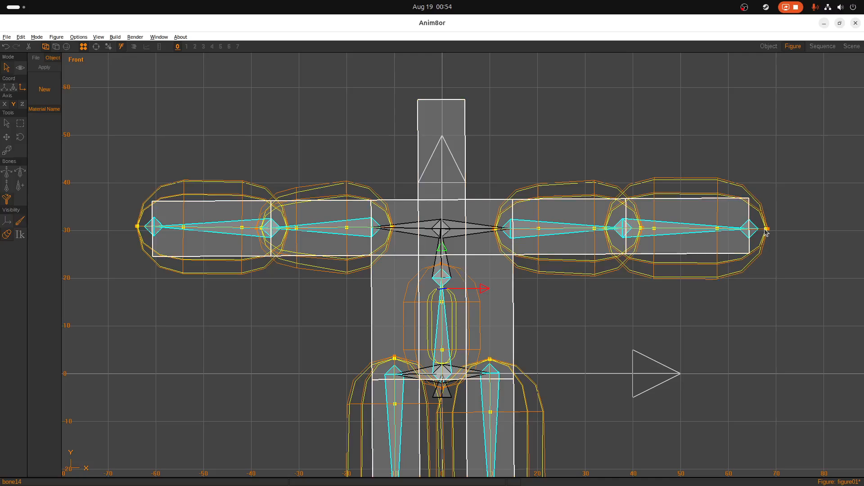
Step: Save the project as block_man.an8 in the tutorial folder, replacing the existing file
scroll(413, 377, "down", 5)
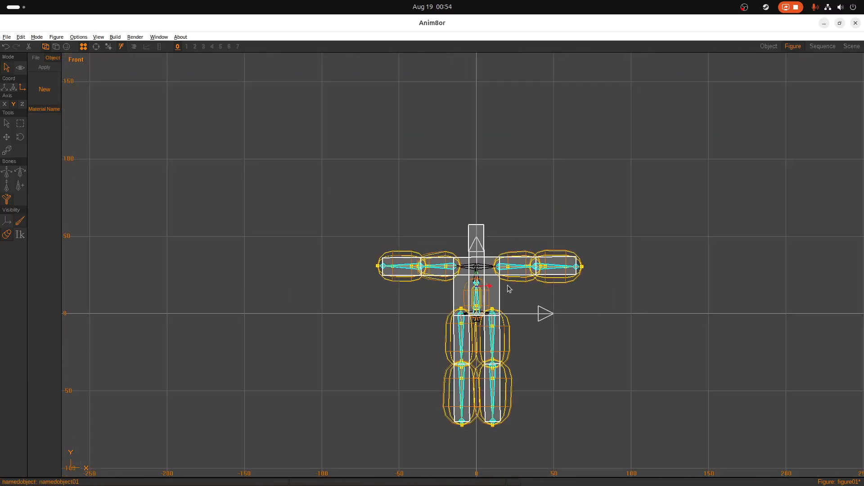
scroll(493, 380, "up", 3)
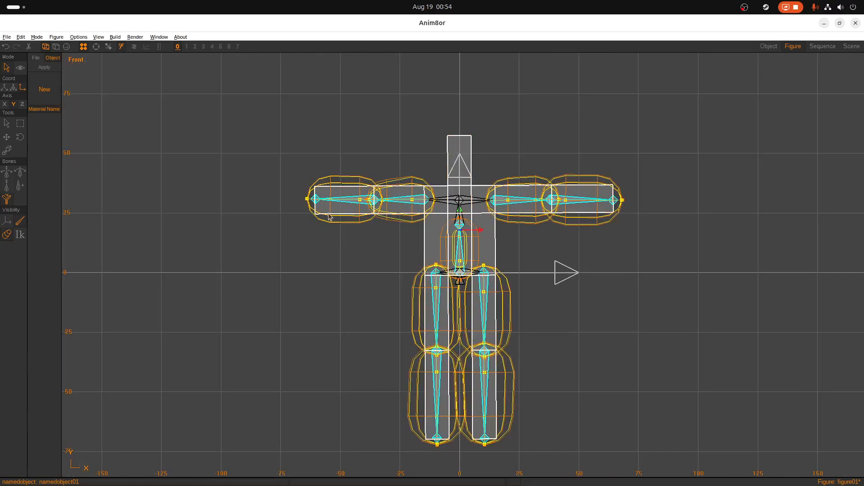
scroll(508, 262, "up", 2)
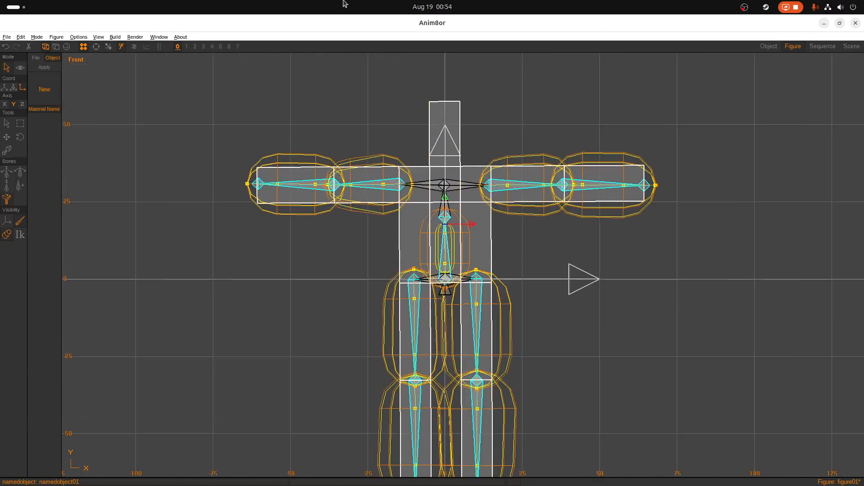
left_click(7, 38)
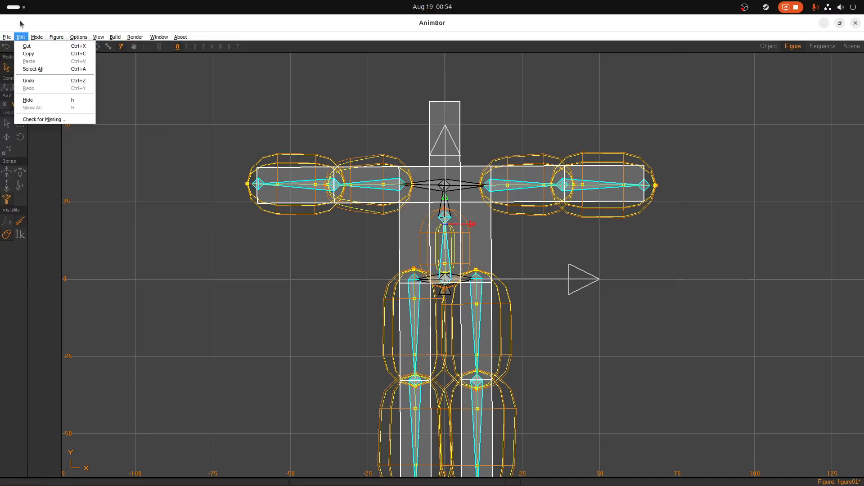
left_click(21, 23)
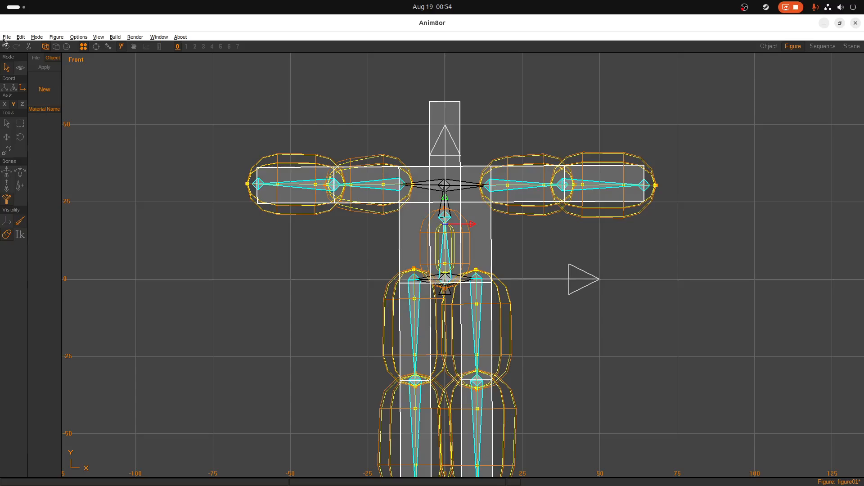
left_click(6, 37)
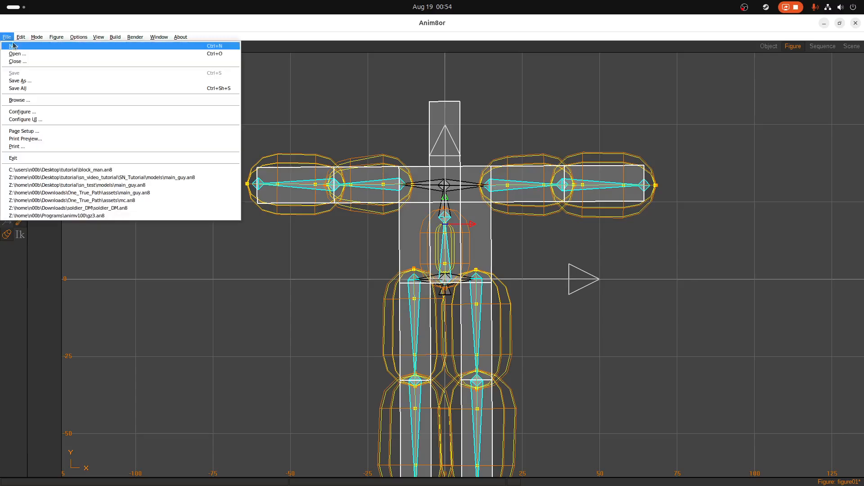
left_click(33, 80)
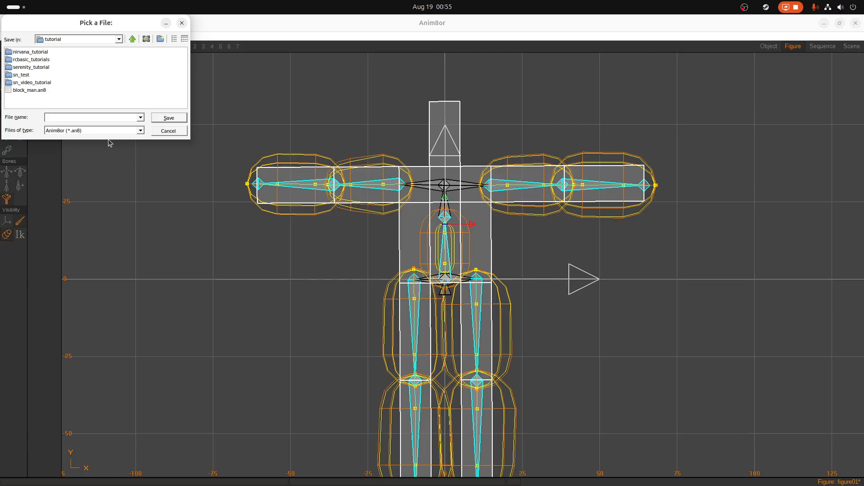
left_click(28, 91)
left_click(167, 118)
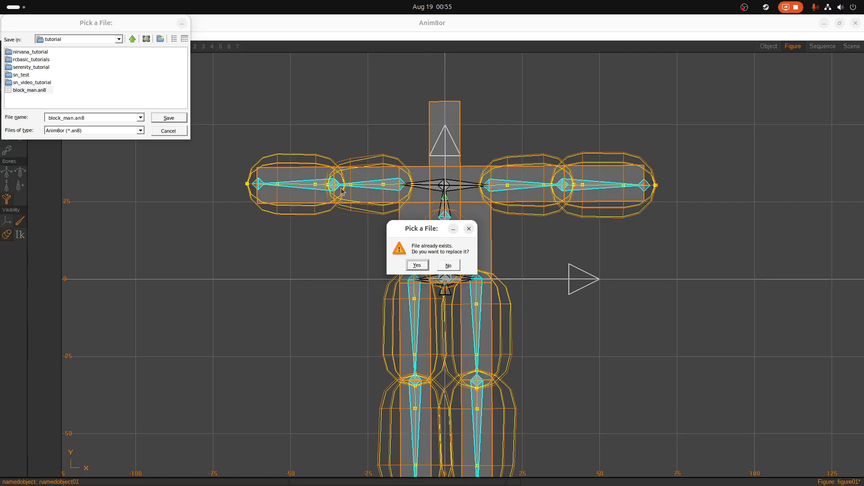
left_click(416, 266)
Step: Switch to the sequence editor and start a new animation sequence
scroll(668, 268, "down", 2)
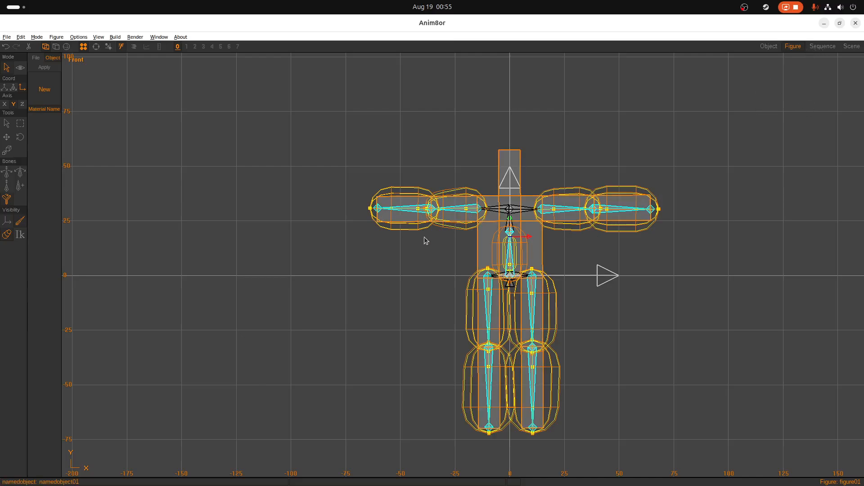
left_click(823, 46)
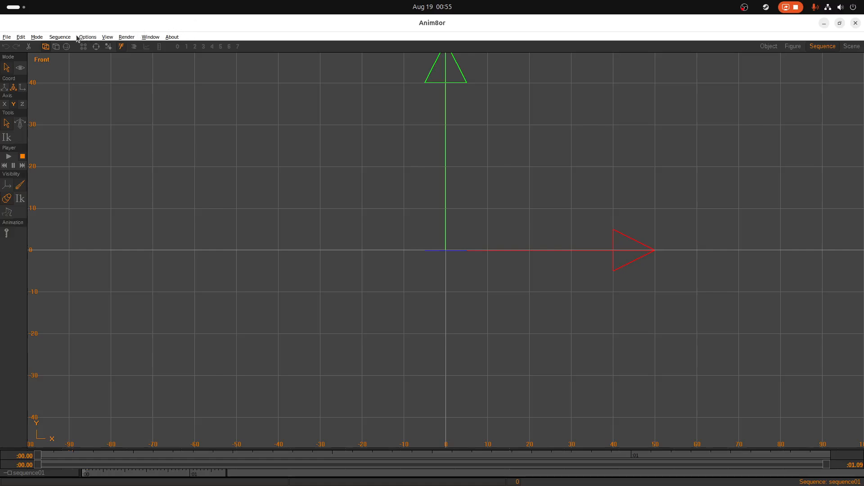
left_click(55, 38)
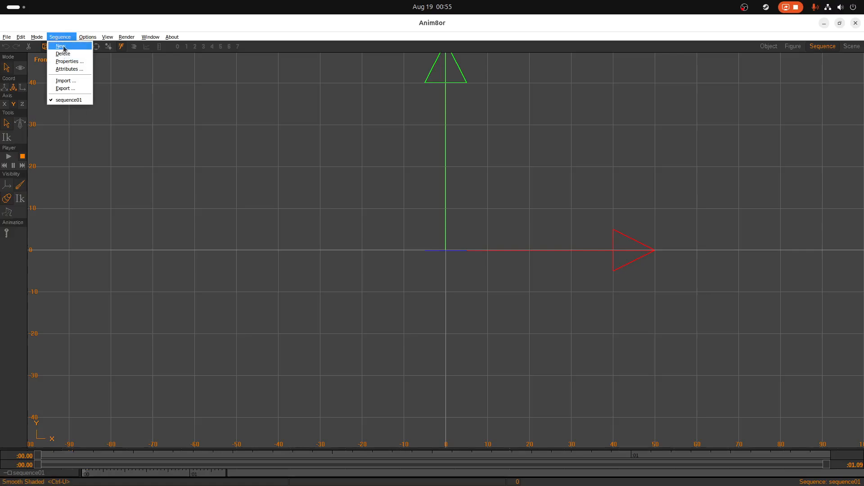
left_click(62, 46)
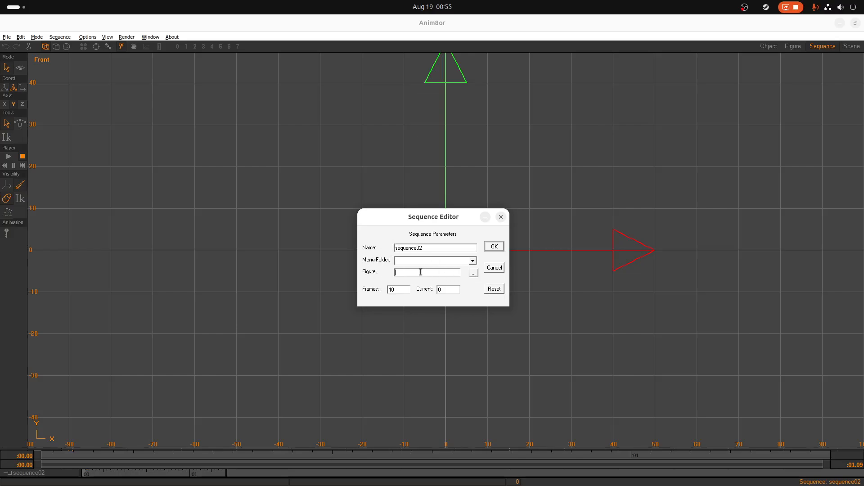
Step: Assign figure01 to sequence02 in the sequence parameters
left_click(473, 273)
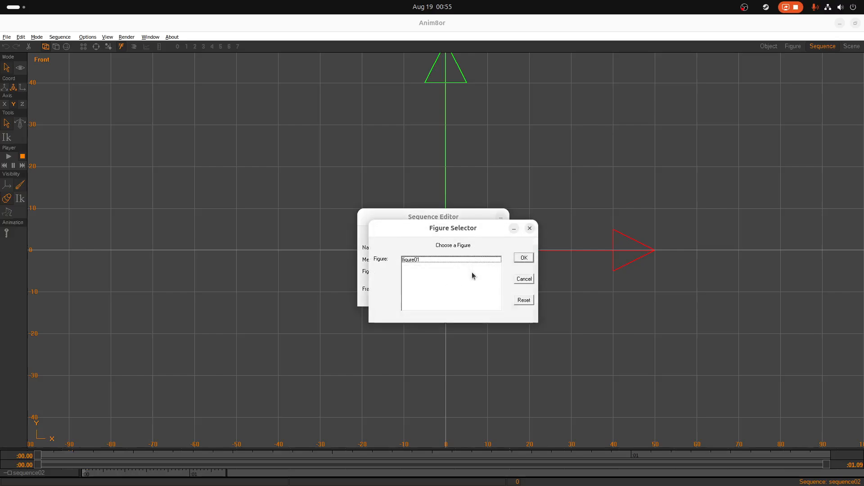
left_click(420, 260)
left_click(521, 256)
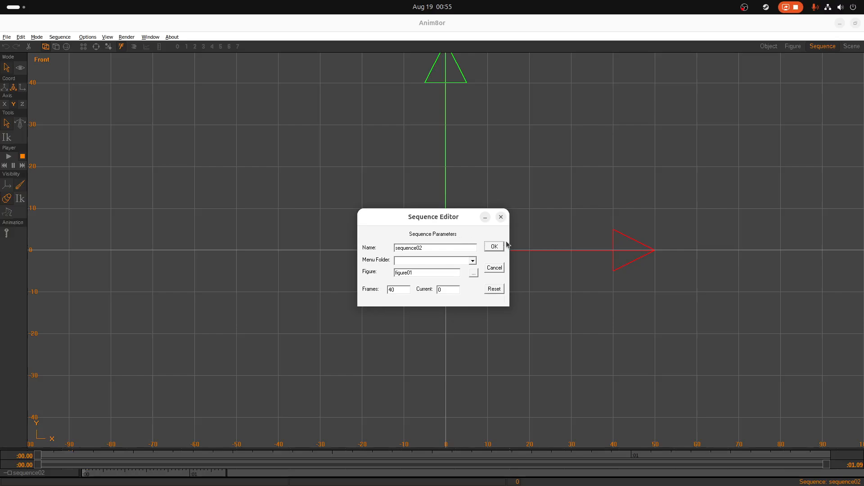
left_click(494, 246)
scroll(483, 257, "down", 5)
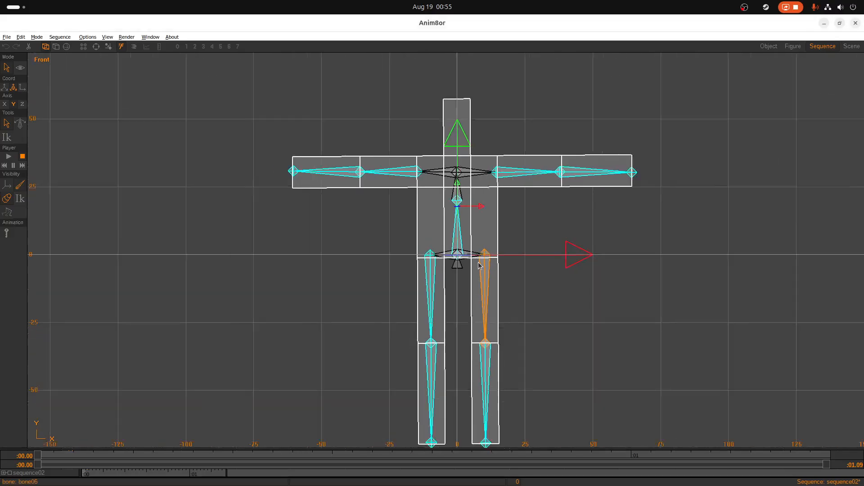
scroll(483, 257, "down", 1)
scroll(495, 190, "up", 1)
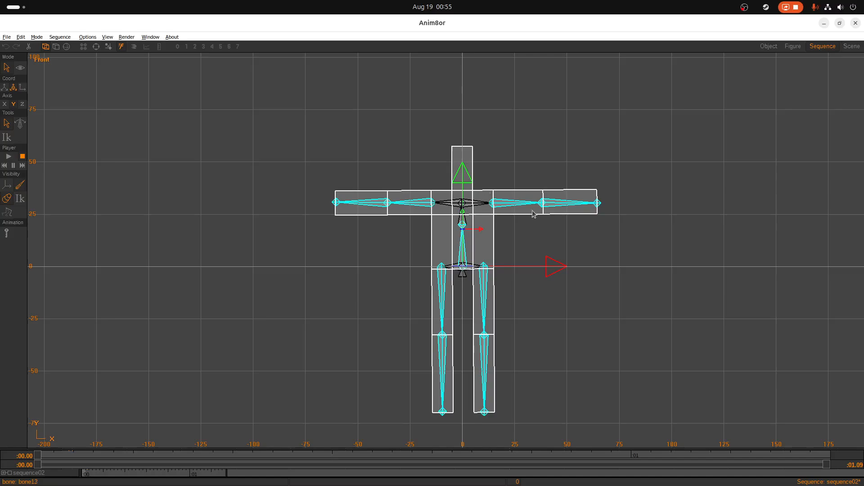
scroll(530, 364, "up", 1)
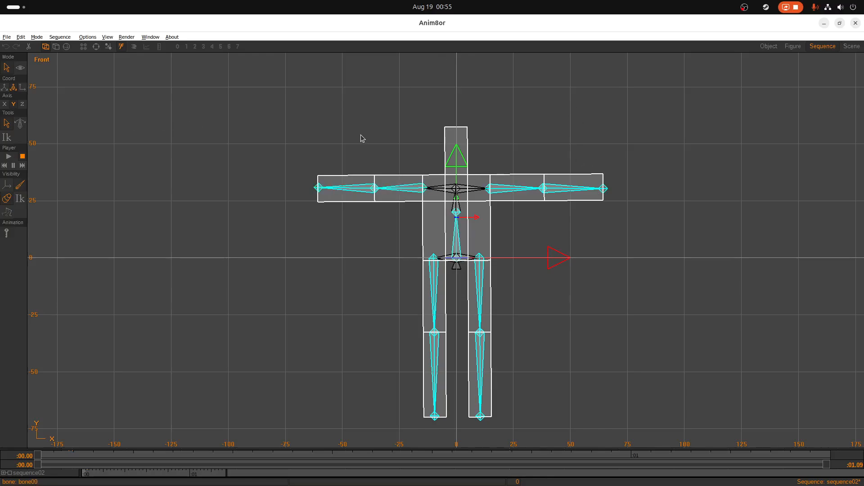
Step: Activate the Rotate Bone tool, select the +X forearm bone (bone14) and enable the X, Y and Z axes, leaving no bone selected
left_click(23, 123)
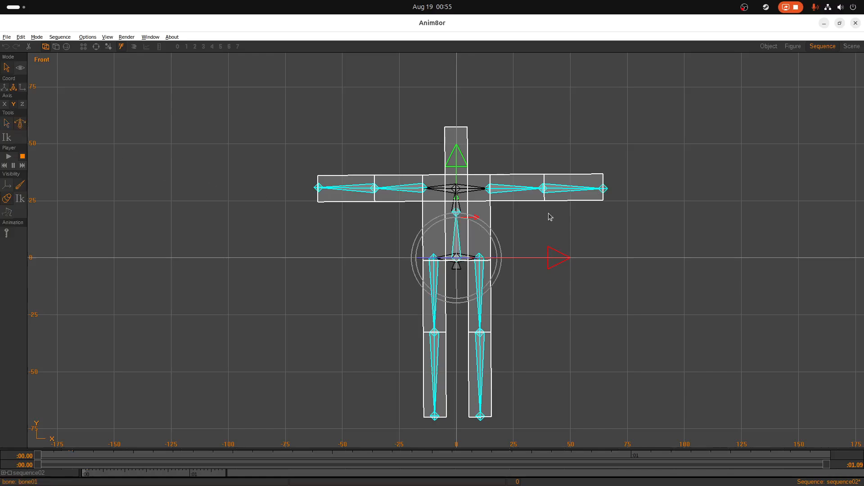
scroll(568, 185, "up", 1)
left_click(580, 190)
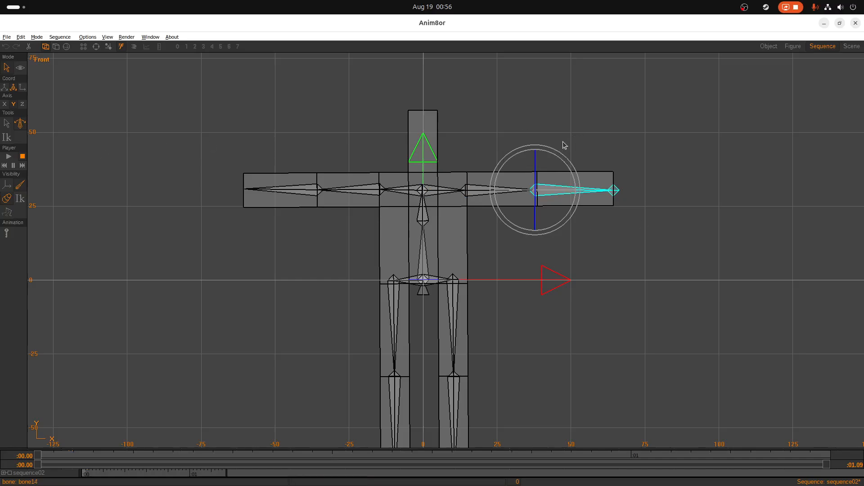
left_click(13, 104)
left_click(5, 105)
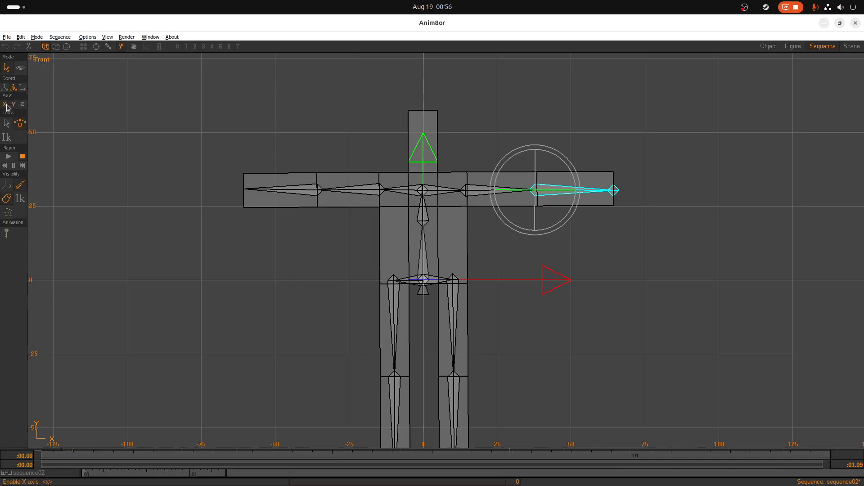
left_click(23, 105)
left_click(15, 105)
left_click(7, 123)
left_click(121, 168)
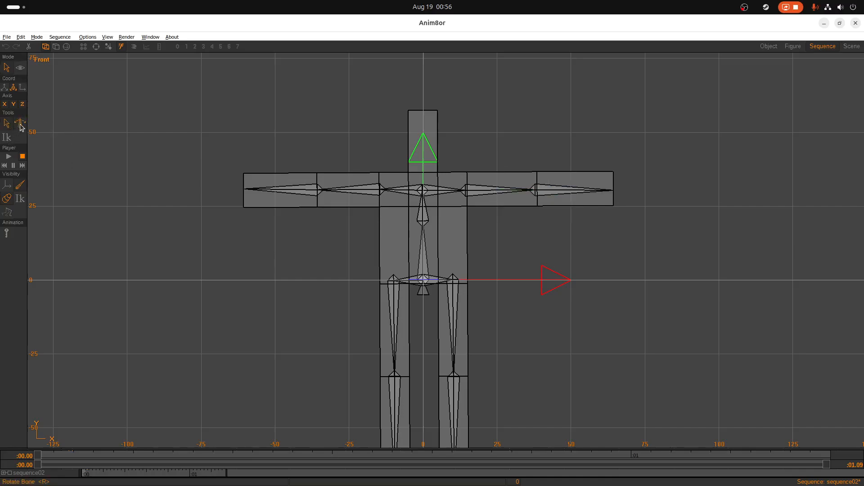
Step: Try small rotations of the +X forearm bone (bone14) and the +X shin bone (bone07) in the front view
left_click(558, 198)
left_click(560, 198)
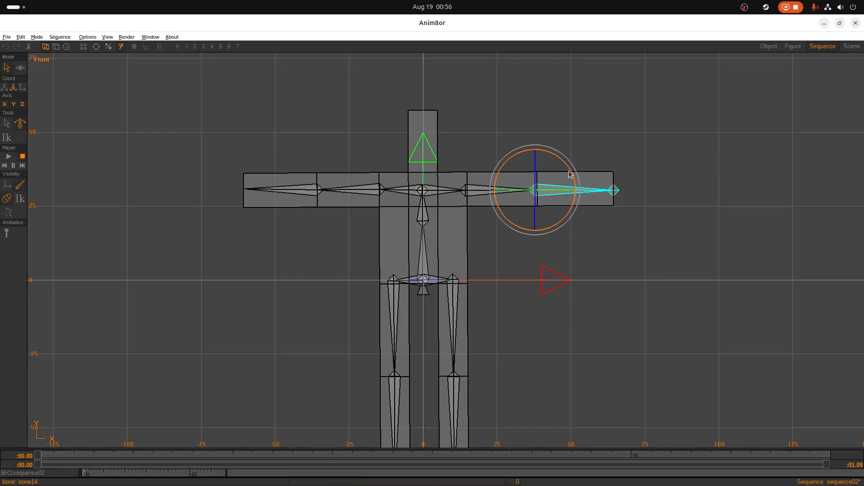
scroll(572, 159, "up", 3)
scroll(546, 195, "down", 1)
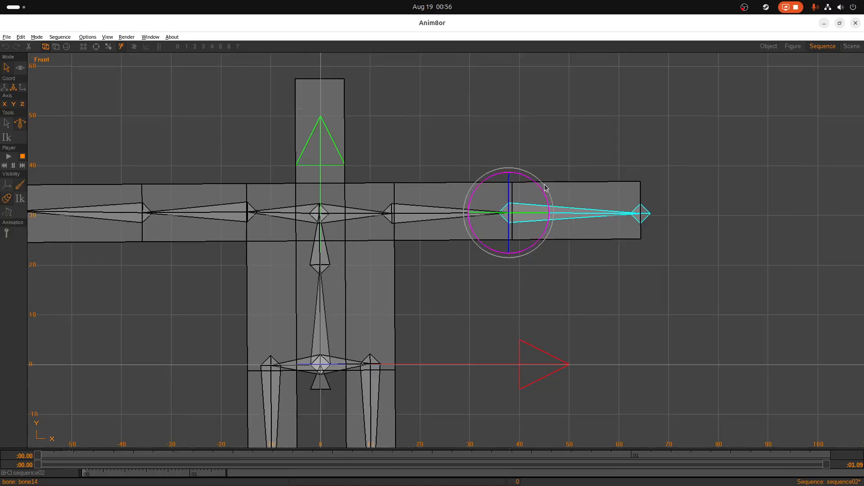
left_click_drag(541, 189, 553, 174)
scroll(550, 286, "down", 2)
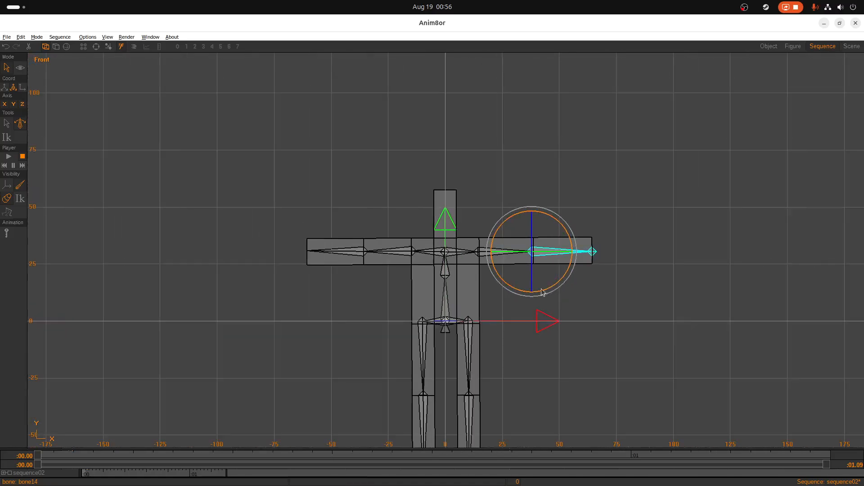
scroll(506, 313, "down", 1)
scroll(492, 437, "up", 1)
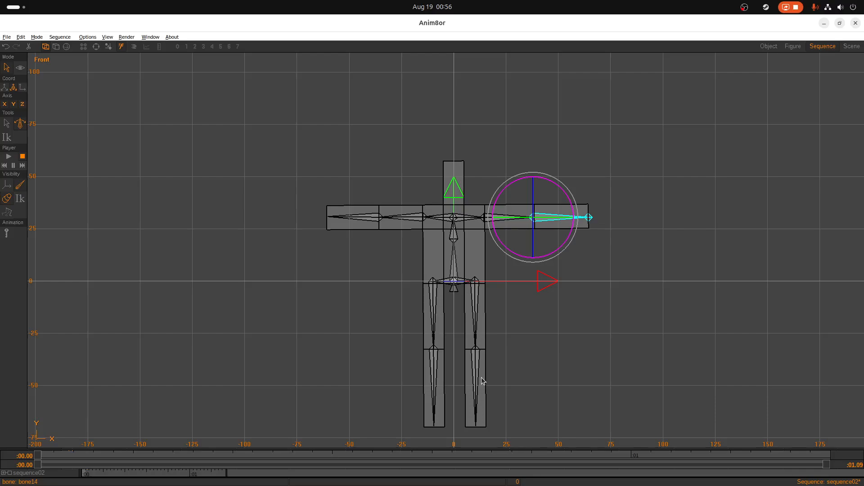
left_click_drag(477, 378, 493, 396)
left_click_drag(502, 389, 499, 390)
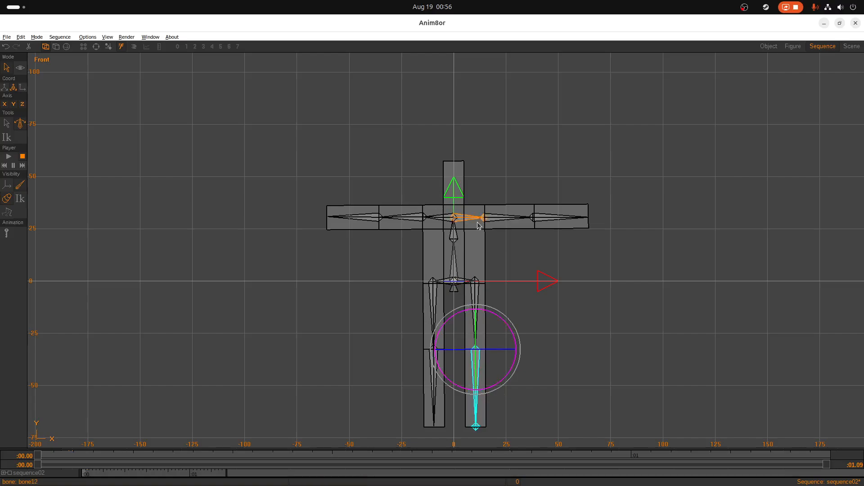
Step: Rotate the +X forearm bone (bone14) diagonally downward at the elbow in the front view
scroll(515, 225, "up", 3)
left_click(547, 207)
left_click(551, 211)
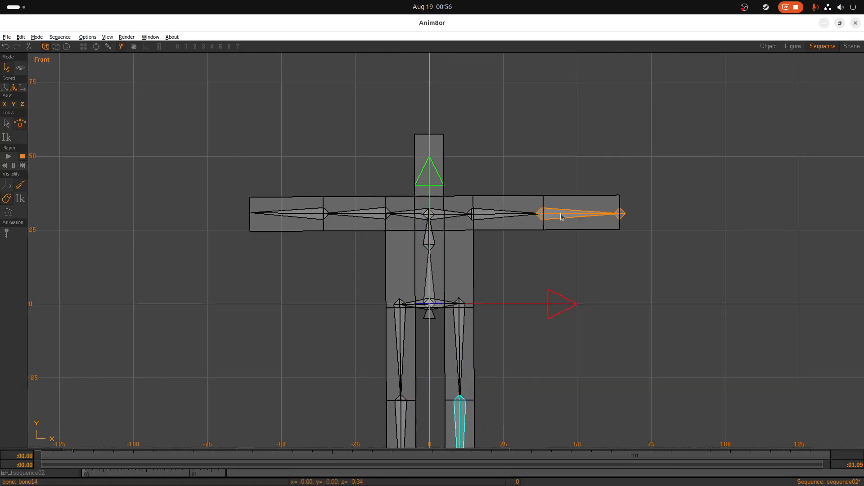
left_click_drag(579, 227, 573, 258)
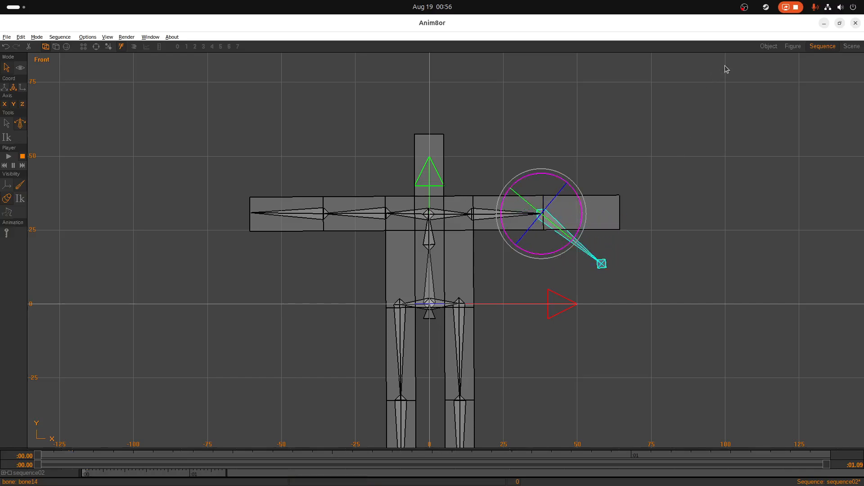
Step: In the Figure editor, enlarge the skin influence envelope of bone14 at both ends, extending its outer end to about X = 70
left_click(793, 46)
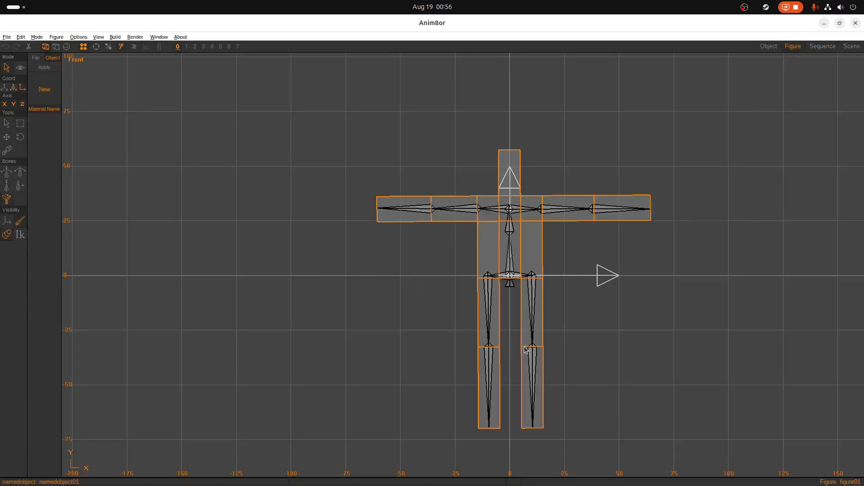
left_click(620, 209)
scroll(618, 202, "up", 2)
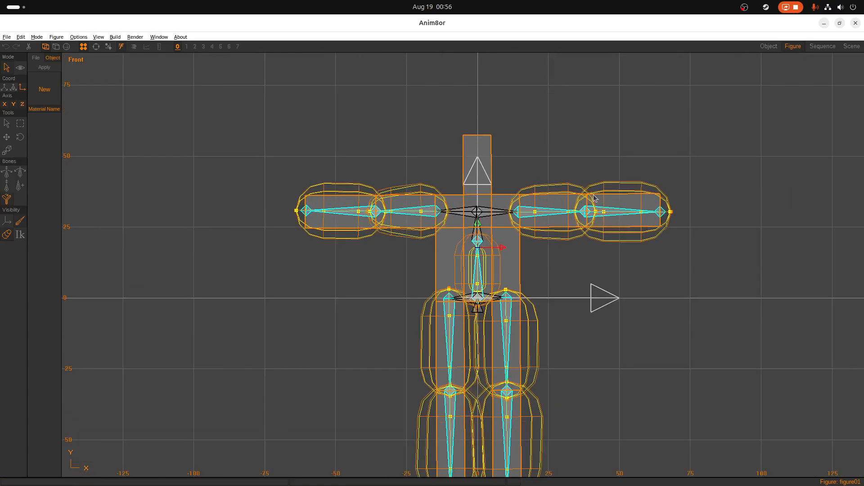
scroll(596, 199, "up", 5)
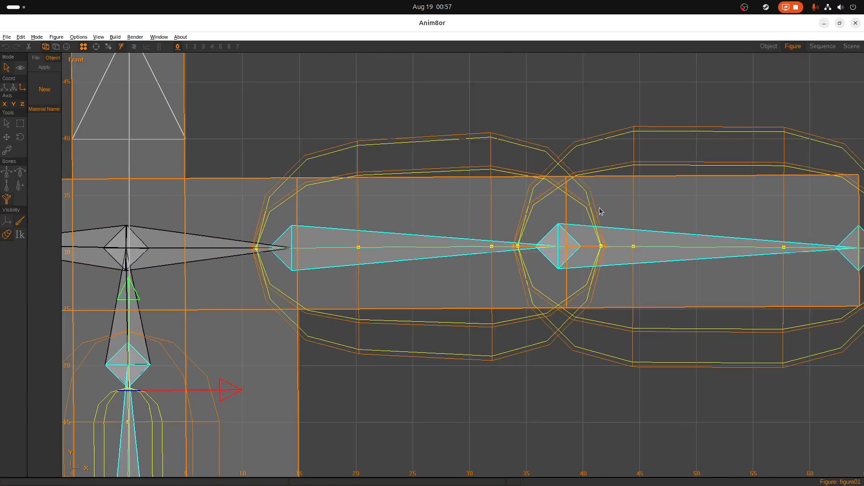
scroll(600, 209, "down", 3)
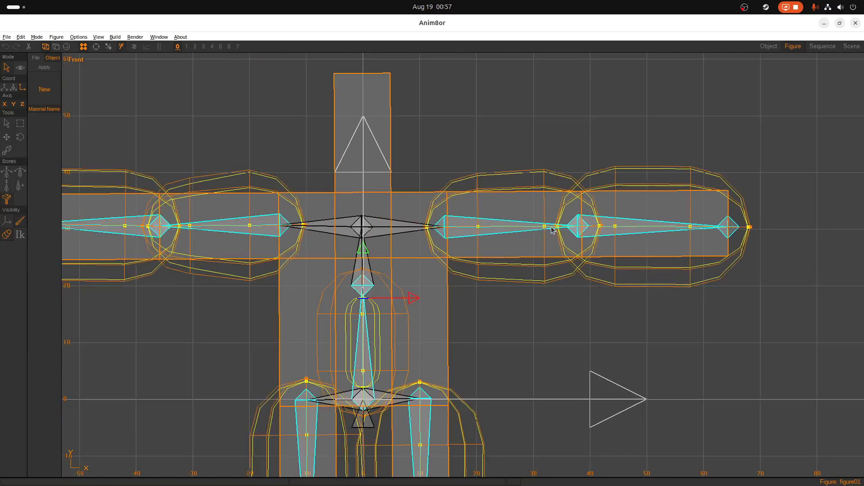
left_click_drag(554, 228, 586, 229)
left_click_drag(751, 228, 761, 228)
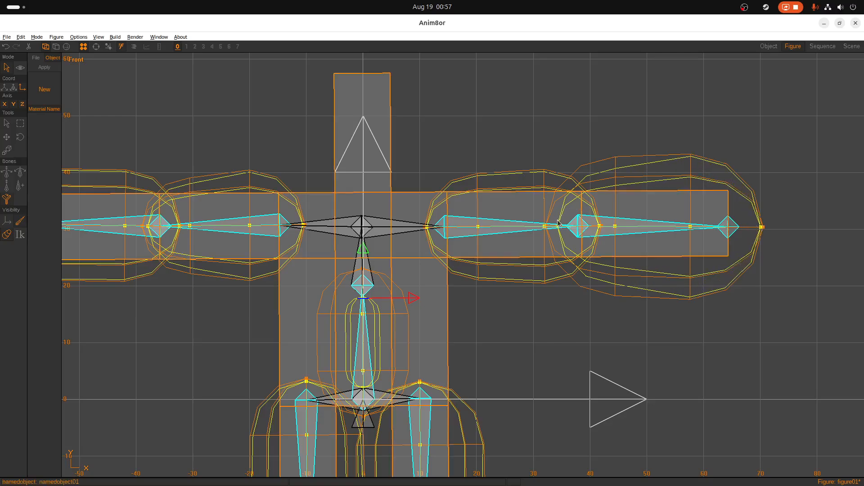
left_click_drag(559, 228, 550, 229)
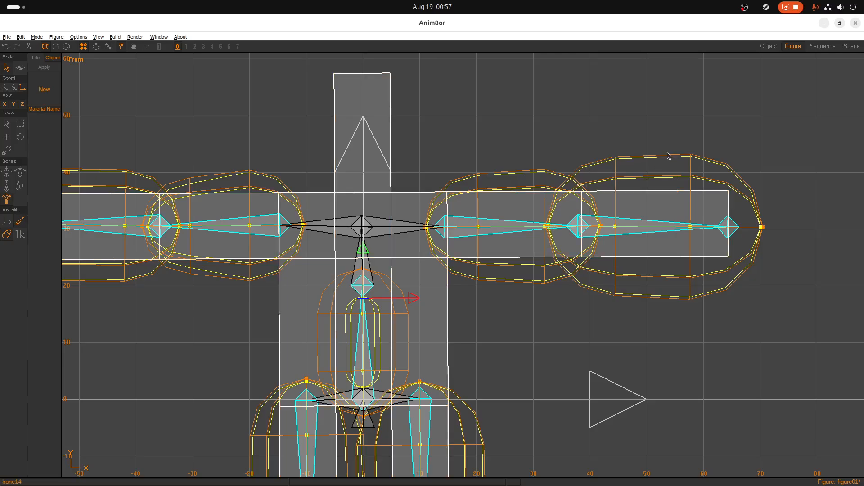
Step: Return to the Sequence editor and rotate the +X shin bone (bone07) outward at the knee
left_click(816, 47)
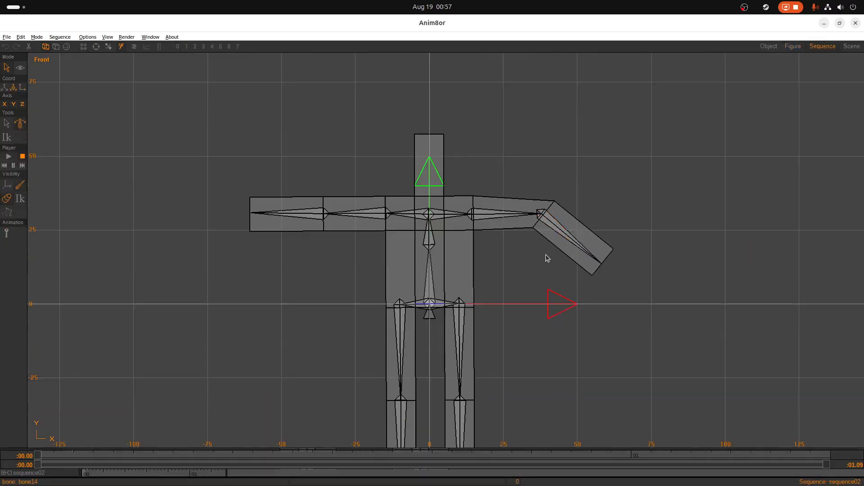
scroll(562, 279, "down", 4)
scroll(554, 292, "up", 4)
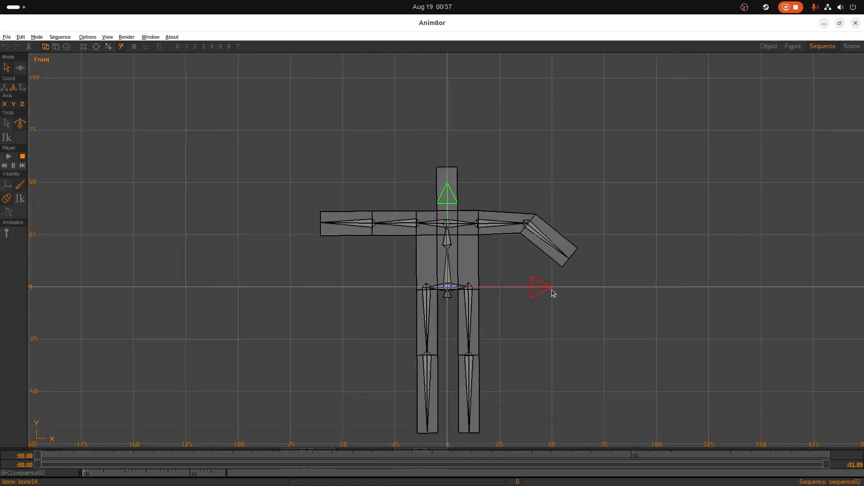
scroll(504, 373, "down", 1)
left_click(482, 389)
left_click_drag(495, 385, 529, 375)
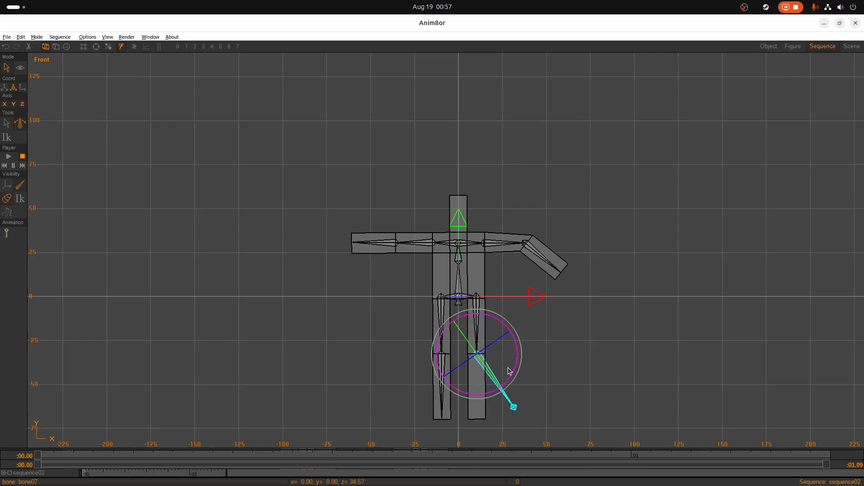
Step: Rotate the +X thigh bone (bone06) outward at the hip and the +X upper-arm bone slightly downward
left_click(486, 327)
left_click_drag(506, 328, 525, 317)
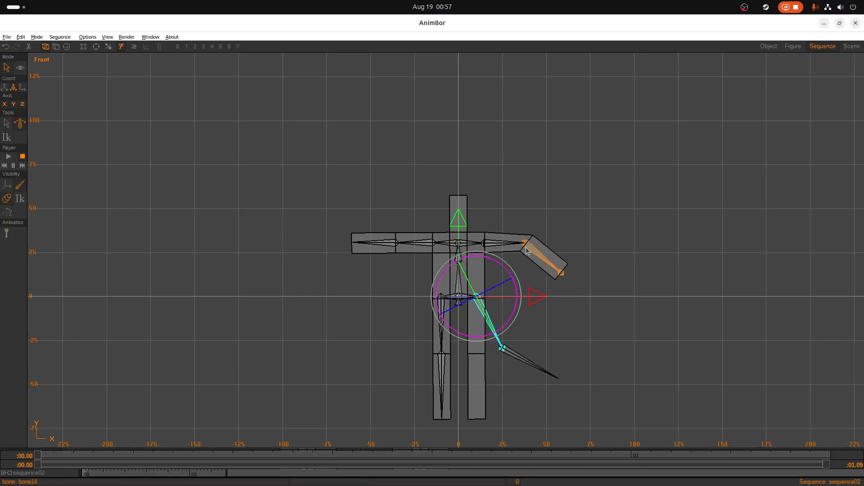
left_click(506, 246)
mouse_move(521, 237)
left_mouse_down()
mouse_move(516, 263)
mouse_move(524, 244)
left_mouse_up()
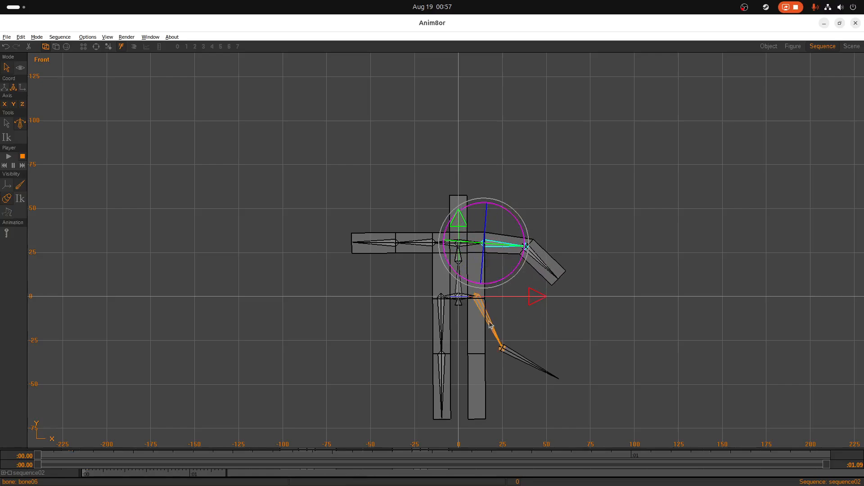
Step: Switch to the Figure editor, show the skin envelopes and extend the hip end of bone06's outer envelope upward
left_click(56, 47)
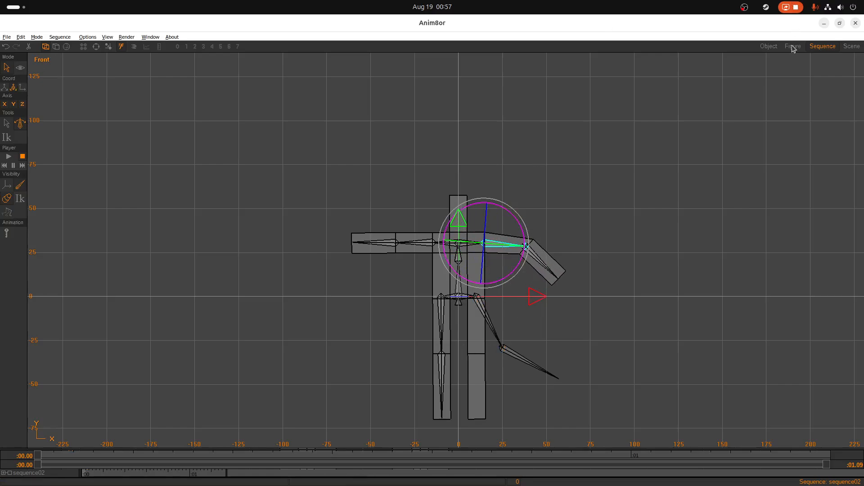
scroll(450, 330, "down", 12)
scroll(426, 464, "up", 8)
scroll(410, 411, "up", 3)
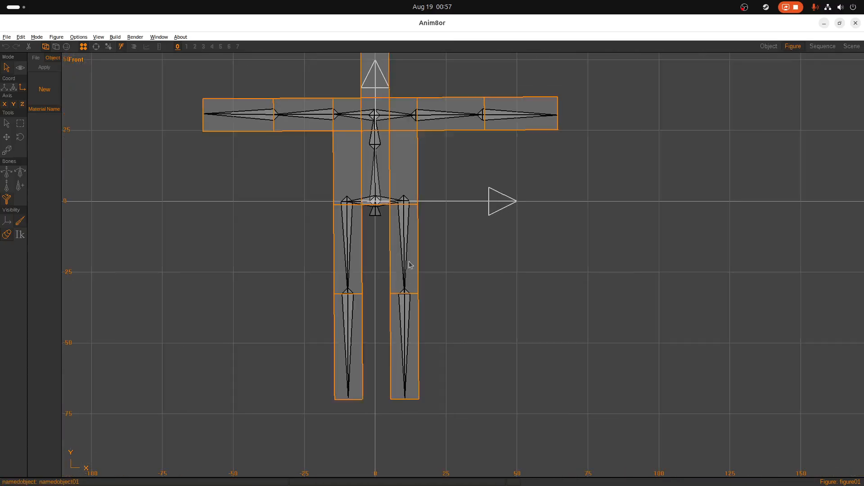
left_click(409, 237)
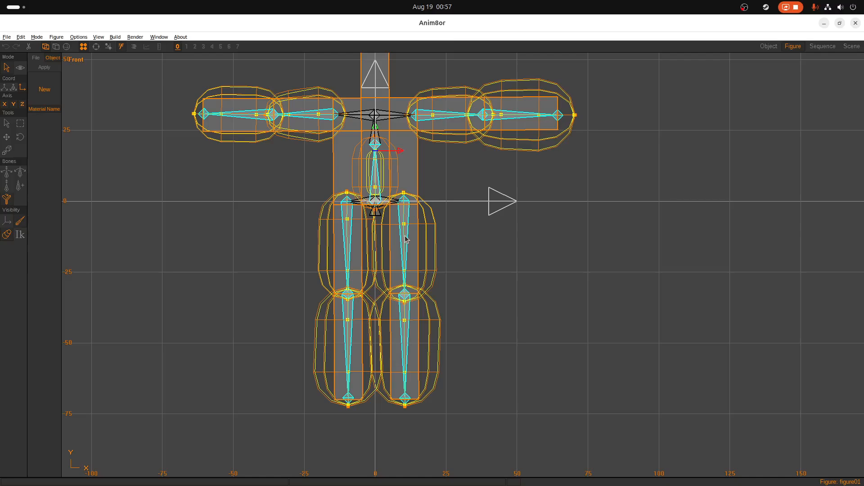
left_click(403, 195)
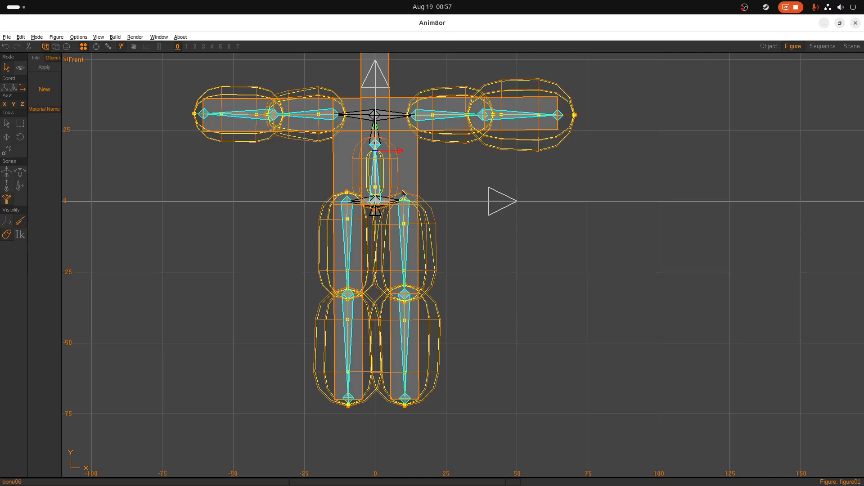
left_click_drag(404, 193, 406, 186)
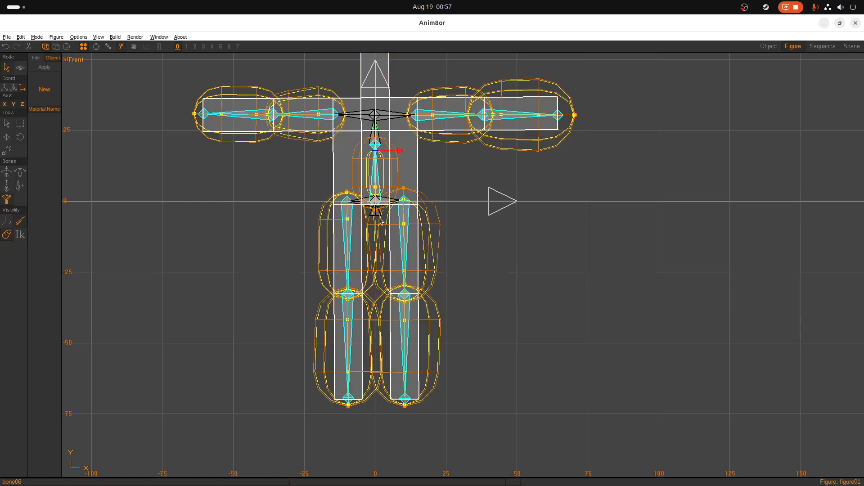
Step: Extend bone06's outer envelope at the hip to about Y = 5 and its envelope at the knee to about Y = -37
scroll(387, 220, "up", 5)
left_click_drag(418, 154, 417, 160)
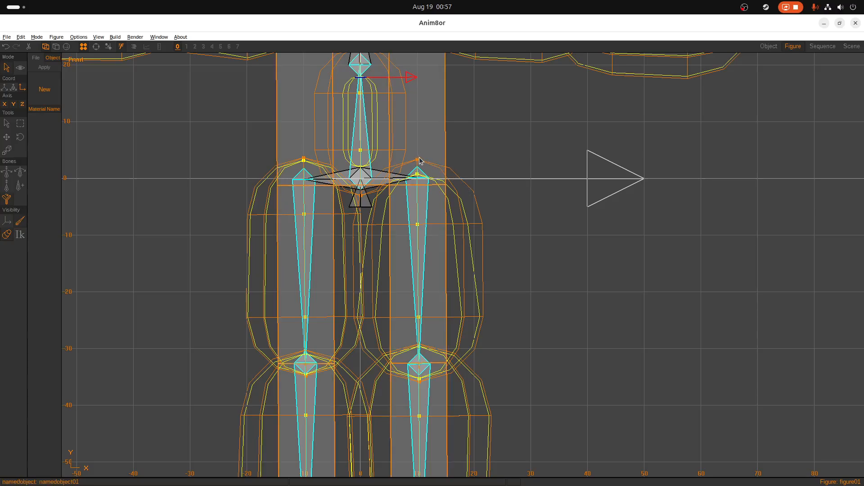
left_click_drag(417, 161, 417, 155)
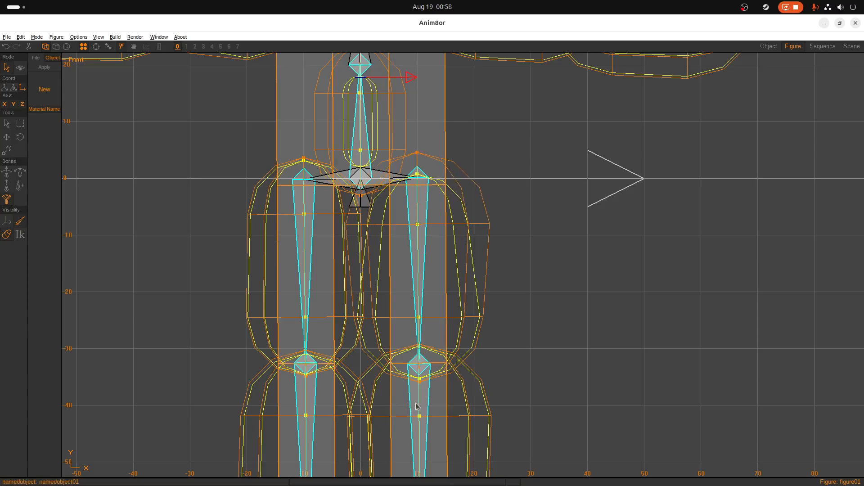
left_click_drag(419, 378, 419, 388)
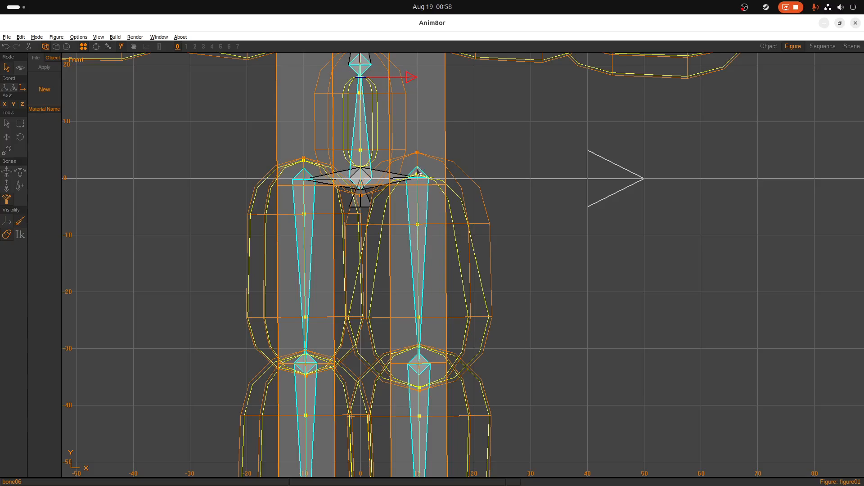
Step: Extend bone06's inner envelope at the hip to about Y = 3, and bone07's envelopes to about Y = -29 at the knee and -73 at the ankle
left_click_drag(418, 177, 422, 164)
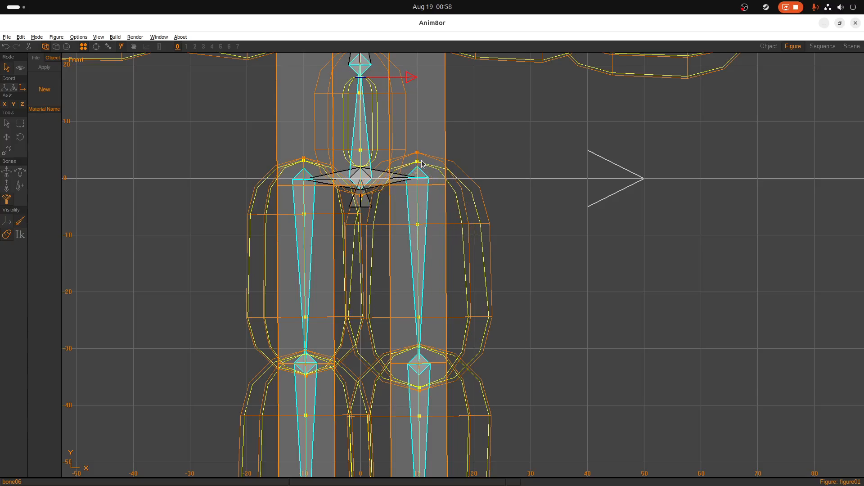
scroll(422, 164, "down", 5)
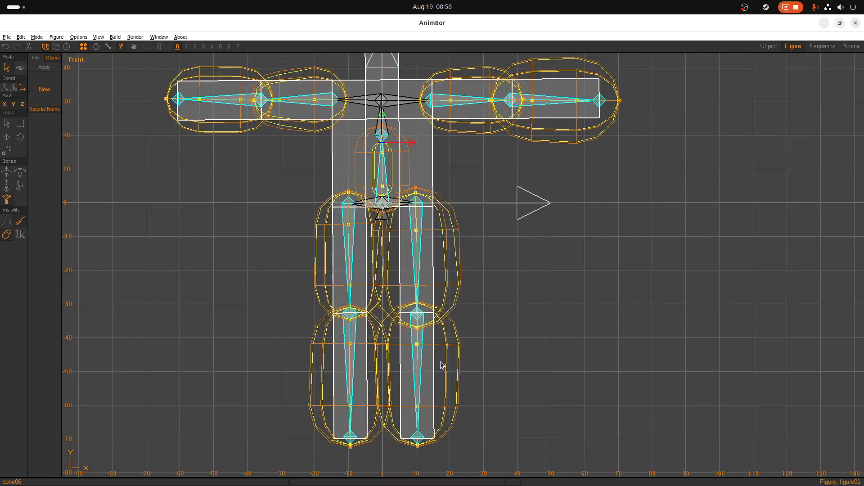
scroll(440, 425, "up", 4)
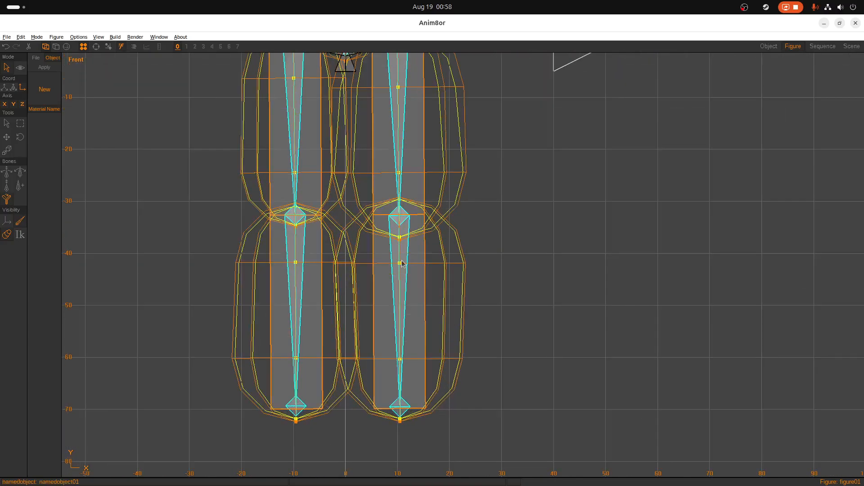
left_click(401, 201)
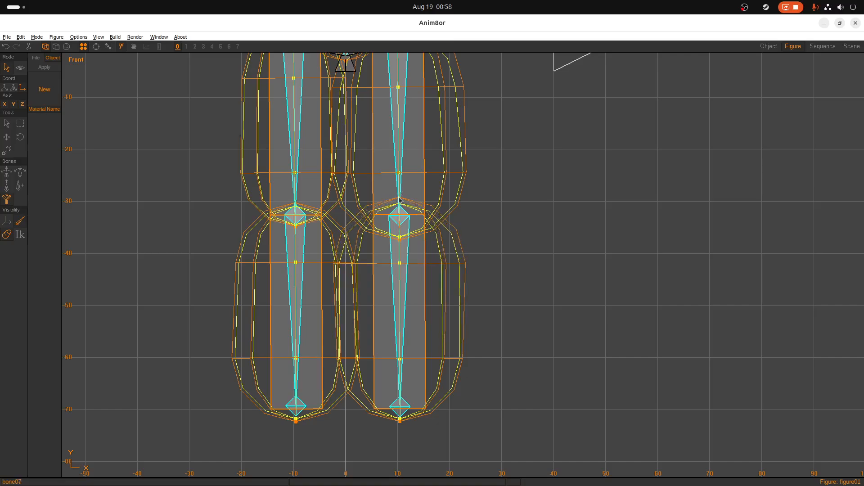
left_click_drag(399, 197, 399, 195)
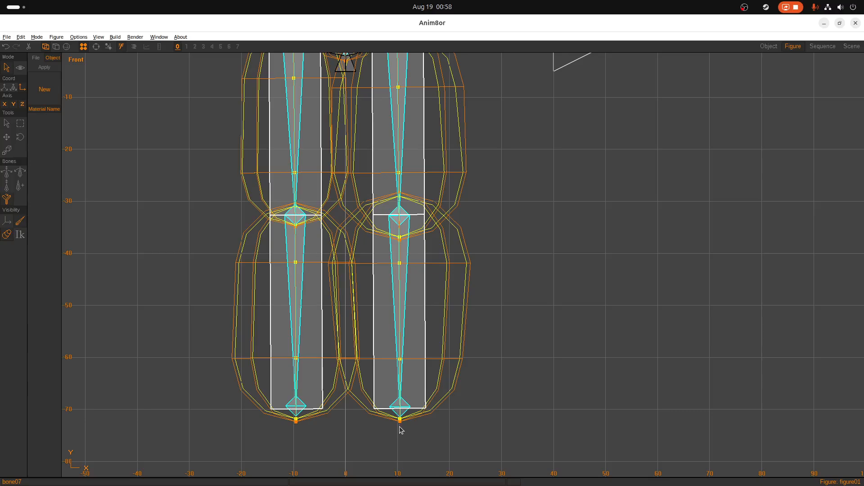
left_click_drag(400, 422, 400, 428)
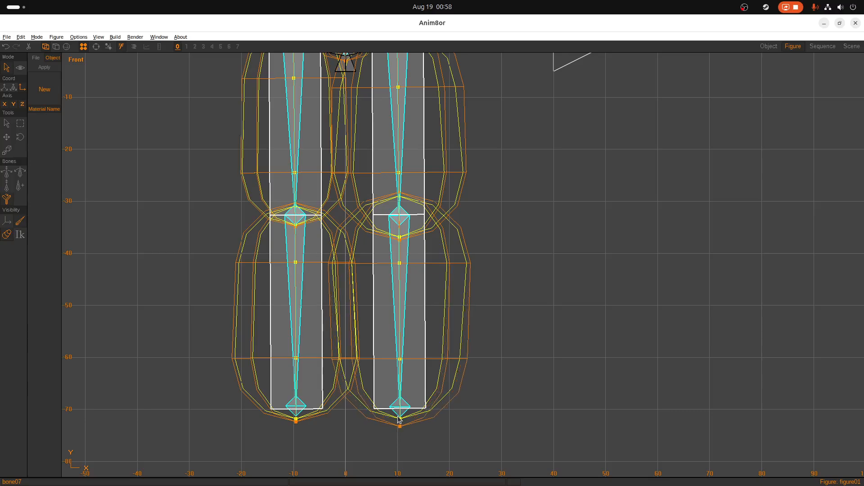
left_click_drag(400, 422, 400, 426)
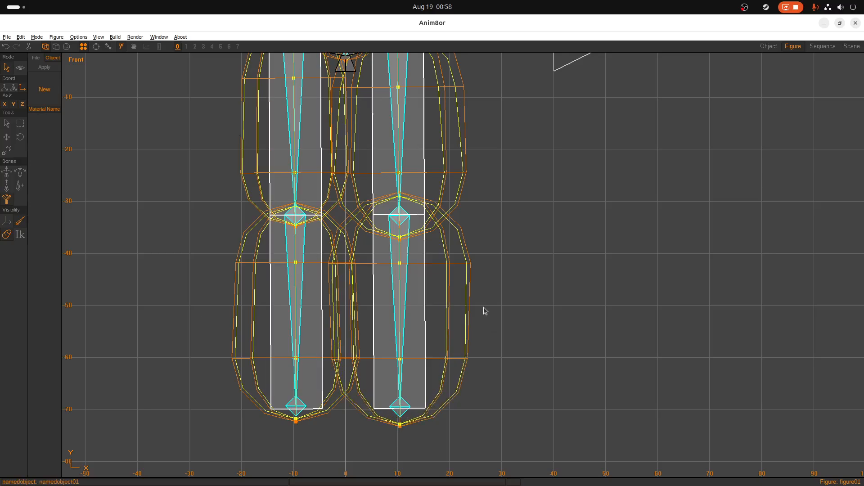
Step: Return to the Sequence editor and examine how the mesh follows the bent +X leg at the knee and shin
left_click(822, 46)
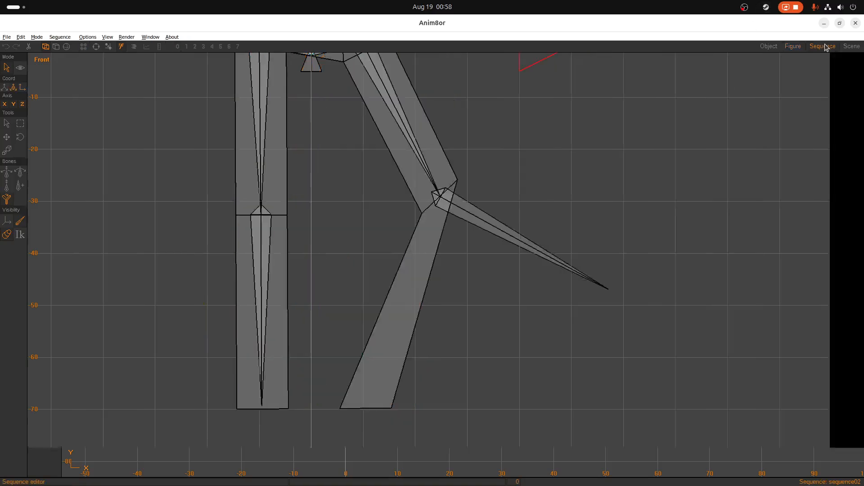
scroll(482, 382, "down", 2)
scroll(489, 385, "up", 4)
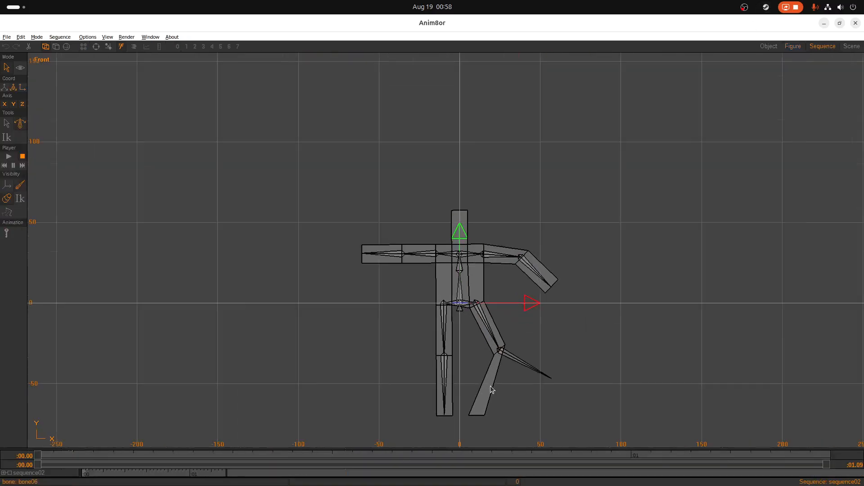
scroll(491, 386, "up", 1)
scroll(488, 342, "down", 4)
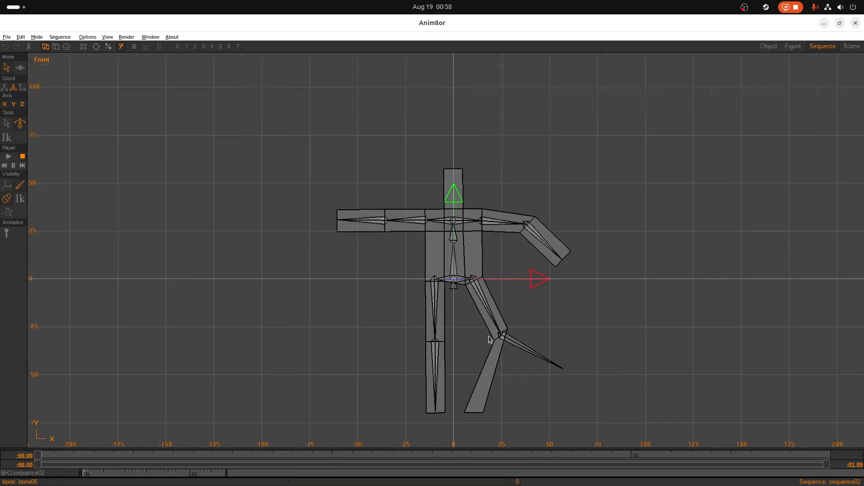
scroll(490, 400, "down", 1)
scroll(495, 434, "up", 3)
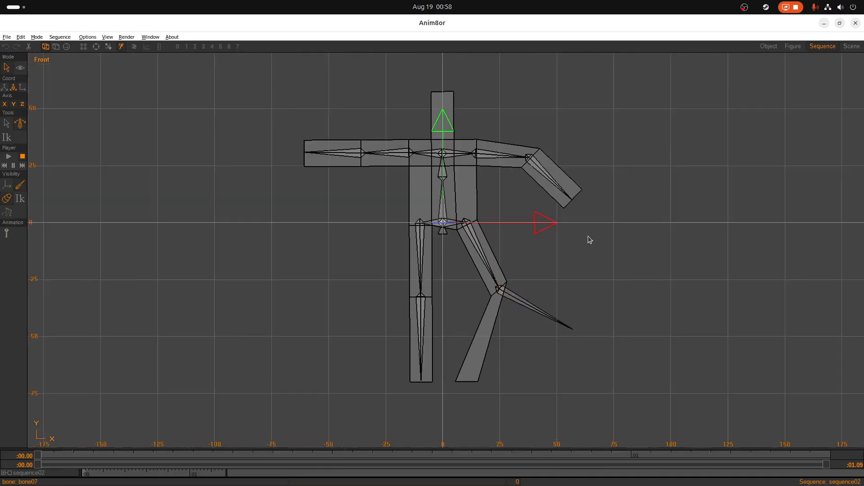
Step: In the Figure editor, extend bone07's inner envelope slightly further at the ankle and at the knee until it nearly meets the outer envelope
left_click(793, 46)
scroll(450, 306, "down", 2)
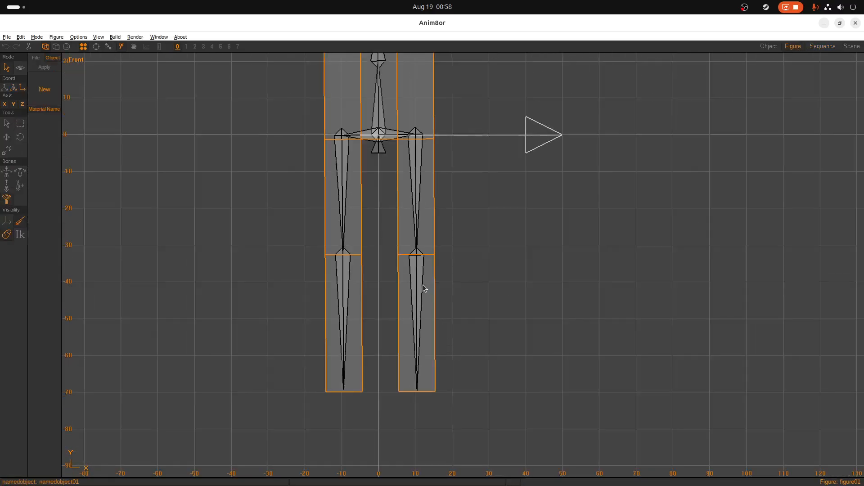
left_click(415, 304)
scroll(409, 414, "up", 5)
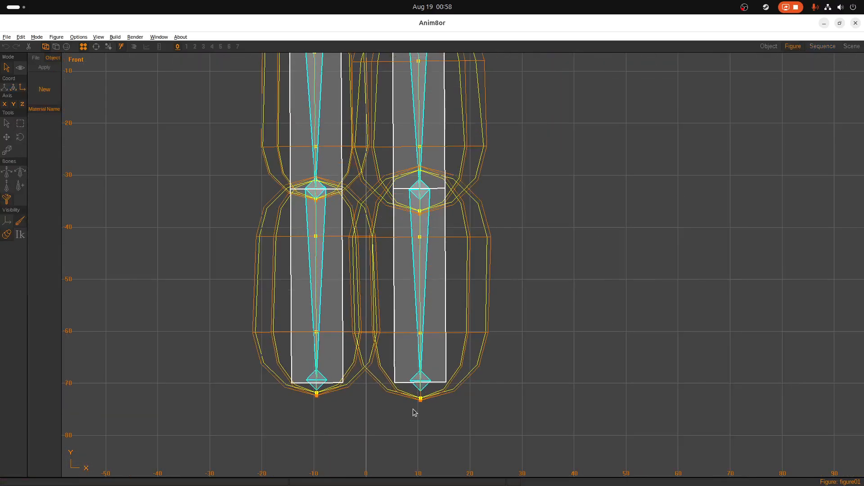
left_click_drag(423, 398, 423, 401)
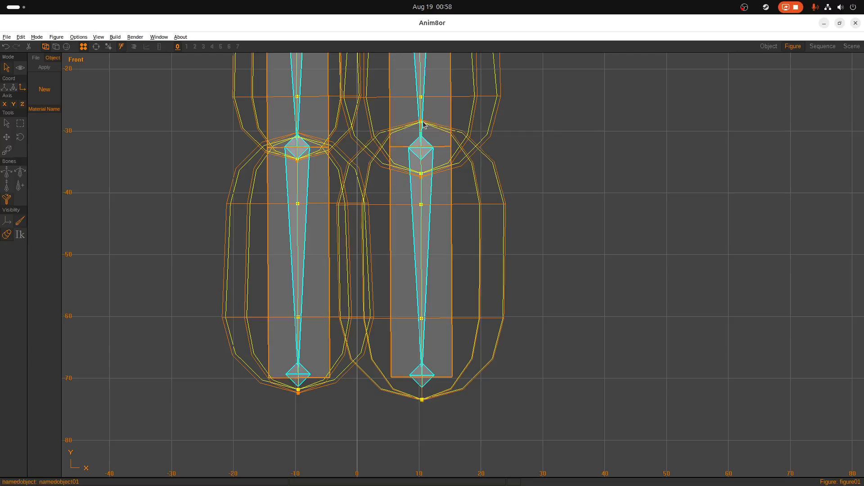
left_click(96, 46)
right_click_drag(414, 219, 470, 263)
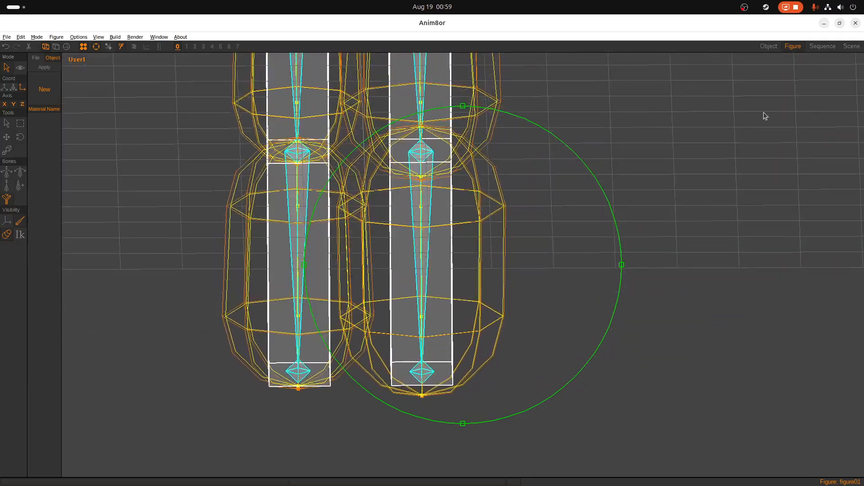
Step: Return to the Sequence editor and rotate the -X thigh bone outward at the hip and the -X shin bone outward at the knee
left_click(821, 47)
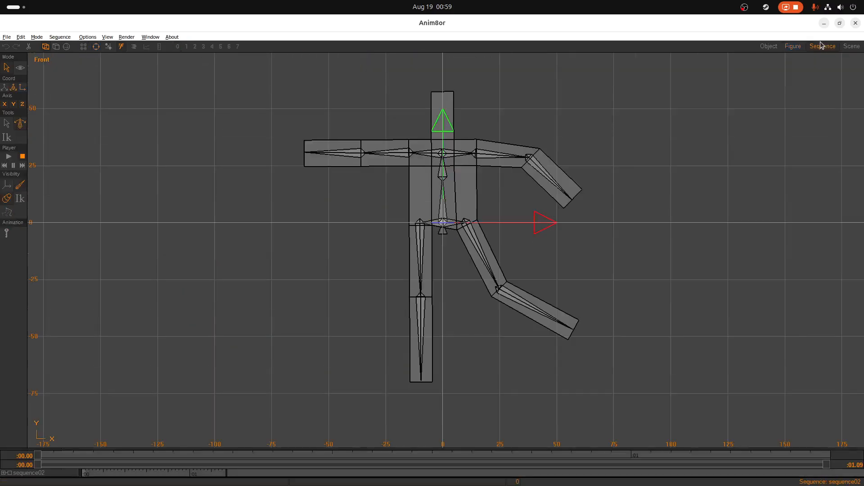
left_click(420, 257)
left_click_drag(439, 263, 427, 320)
left_click(371, 326)
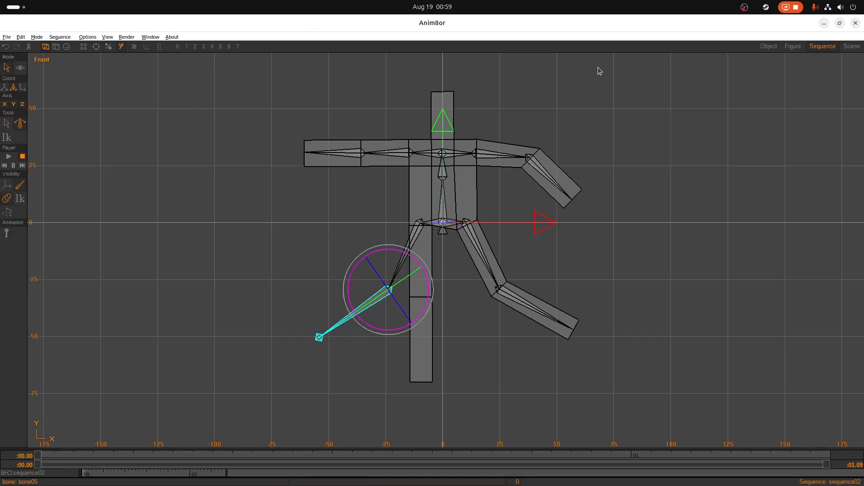
Step: In the Figure editor's front view, show the skin envelopes and extend bone03's inner and outer envelopes at the hip to about Y = 5
left_click(793, 46)
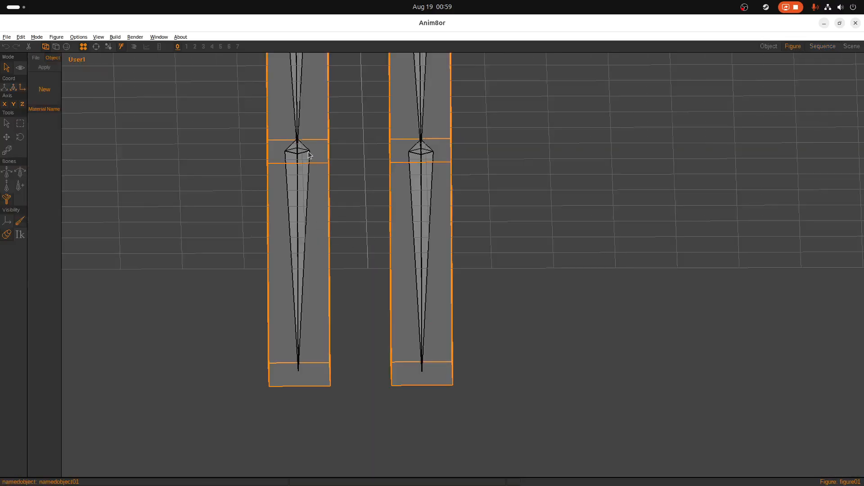
scroll(370, 285, "down", 3)
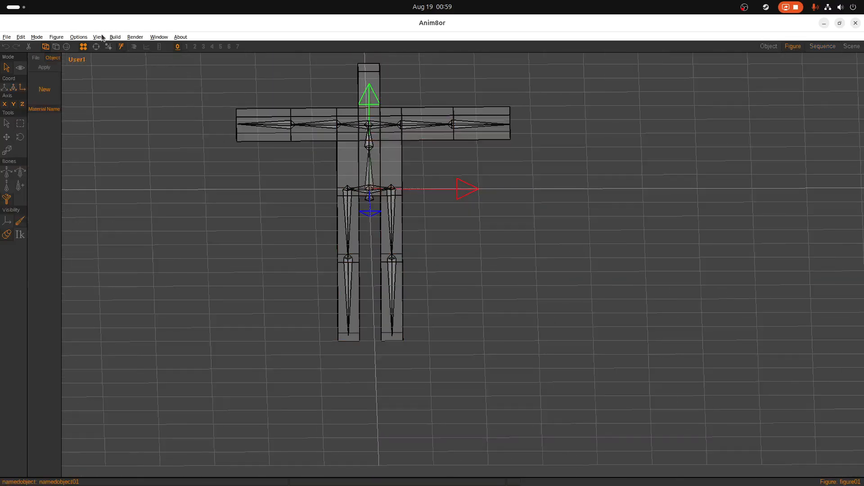
left_click(99, 37)
left_click(113, 122)
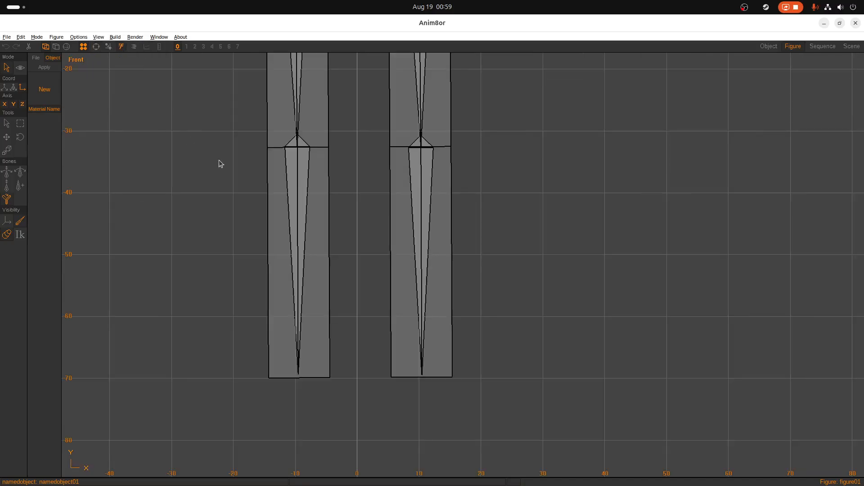
scroll(392, 372, "down", 3)
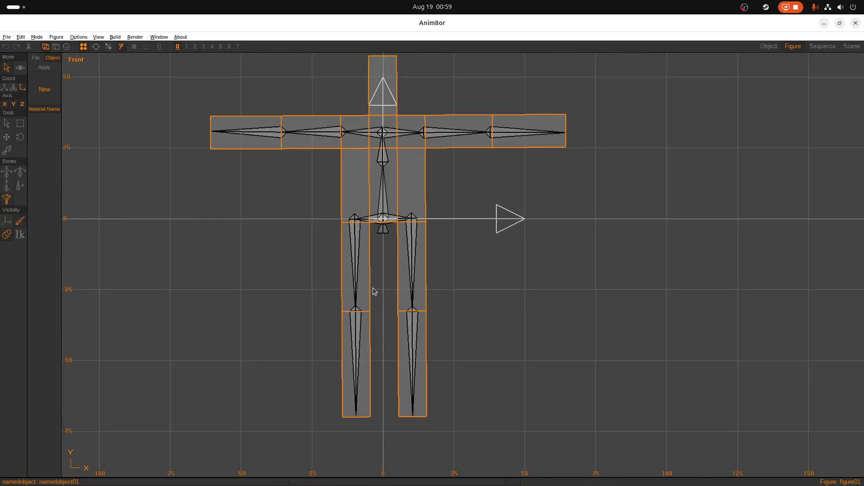
scroll(373, 291, "up", 3)
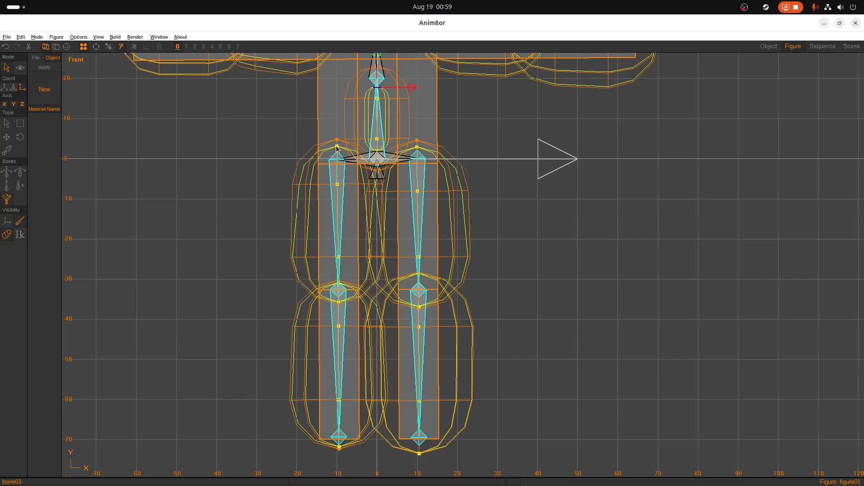
scroll(345, 421, "down", 2)
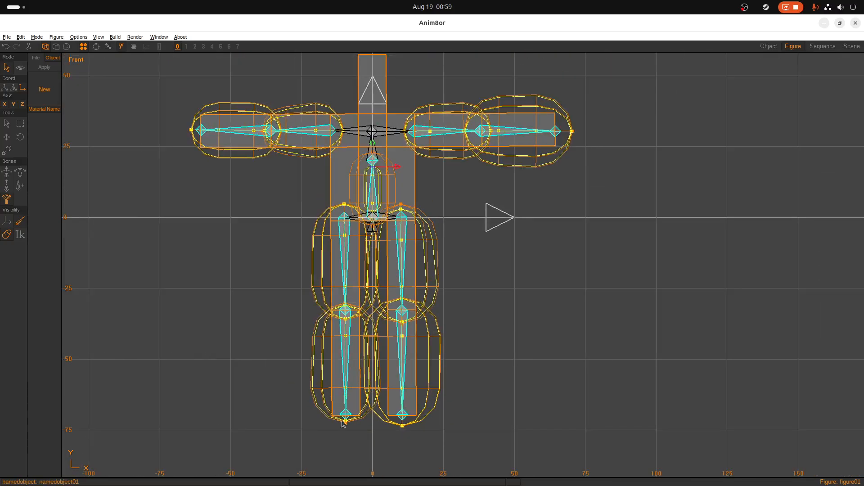
Step: Extend the -X shin bone's (bone04) inner and outer envelopes to about Y = -73 at the ankle and about Y = -30 at the knee
scroll(345, 420, "up", 1)
left_click_drag(348, 422, 348, 427)
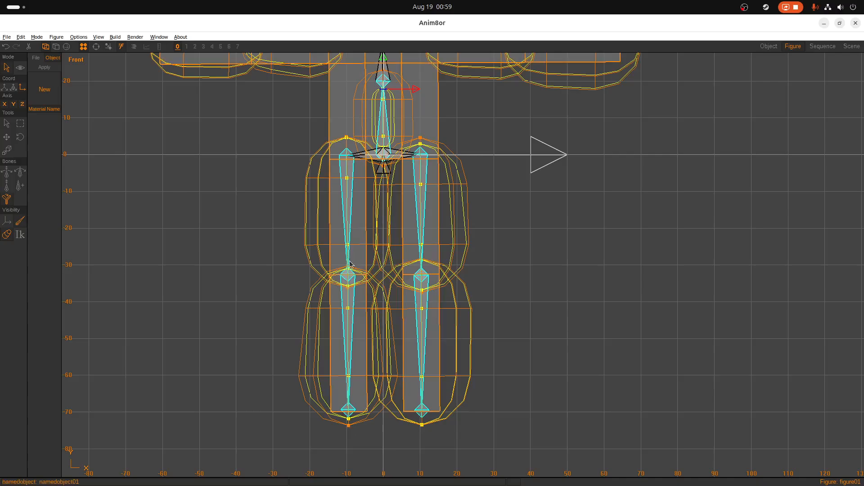
left_click_drag(347, 267, 350, 266)
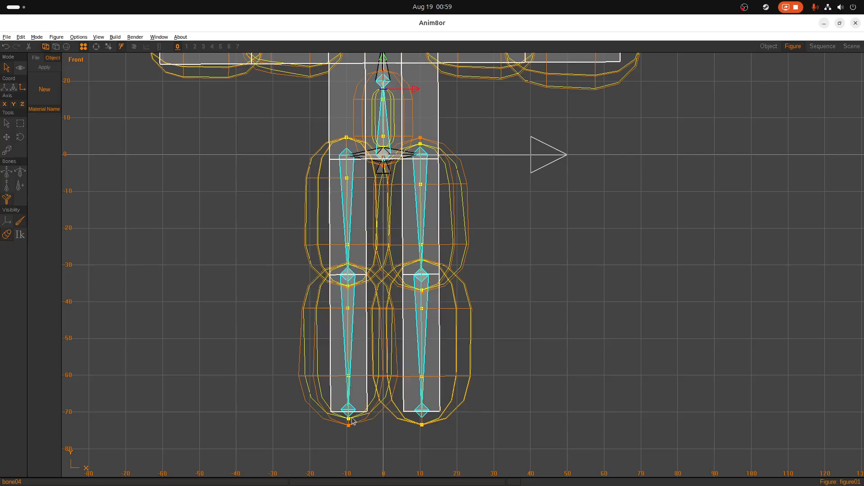
left_click_drag(349, 422, 349, 427)
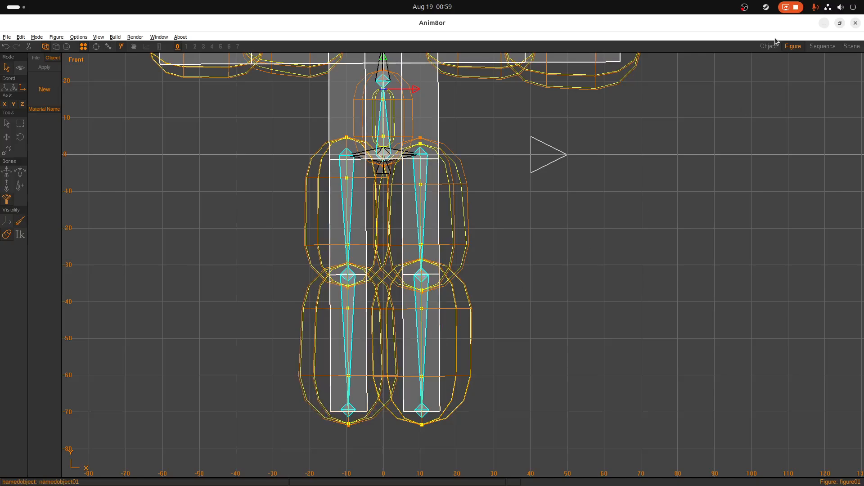
Step: Return to the Sequence editor, rotate the -X shin bone (bone04) slightly, and rotate the -X thigh bone (bone03) partway back inward at the hip
left_click(822, 46)
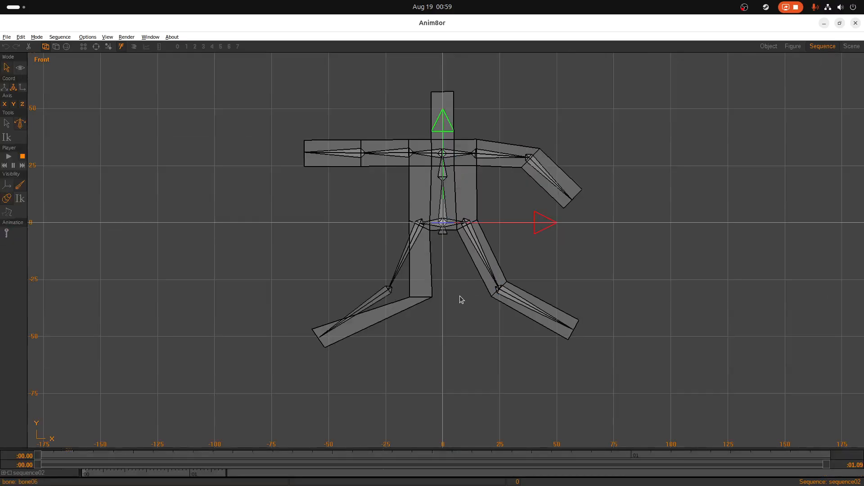
left_click(400, 262)
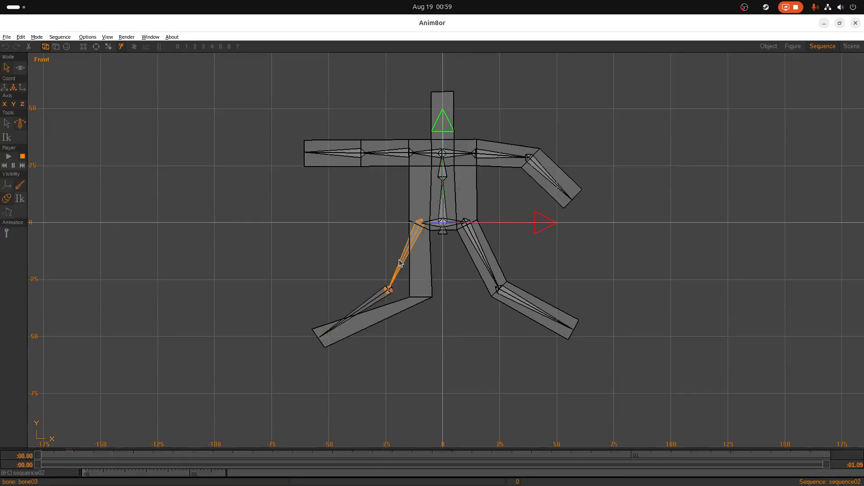
left_click(182, 93)
left_click(364, 310)
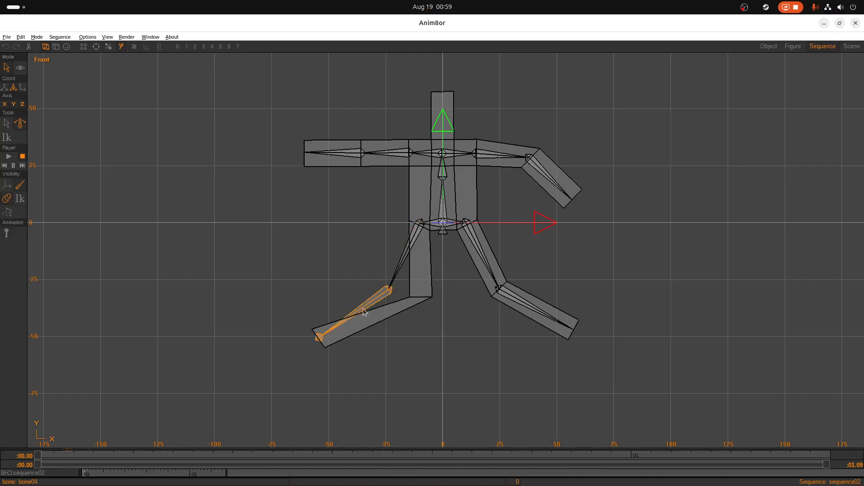
left_click(364, 309)
mouse_move(383, 331)
left_mouse_down()
mouse_move(396, 335)
mouse_move(385, 336)
left_mouse_up()
left_click(410, 244)
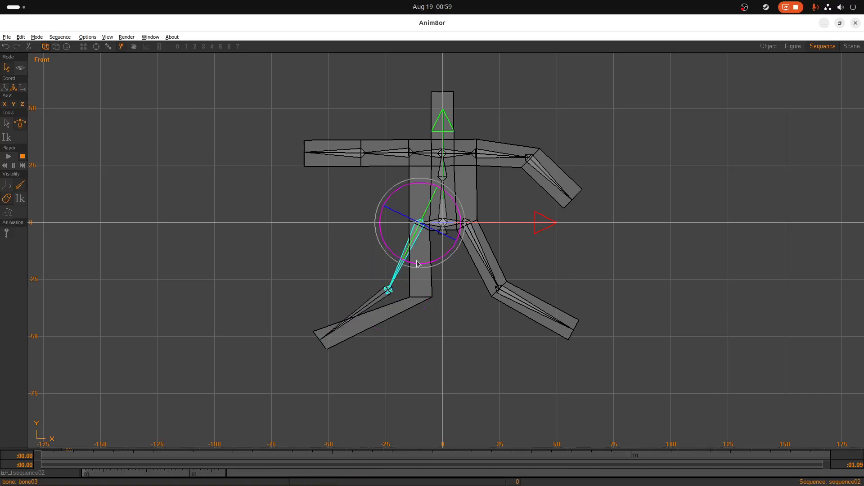
left_click_drag(418, 266, 409, 288)
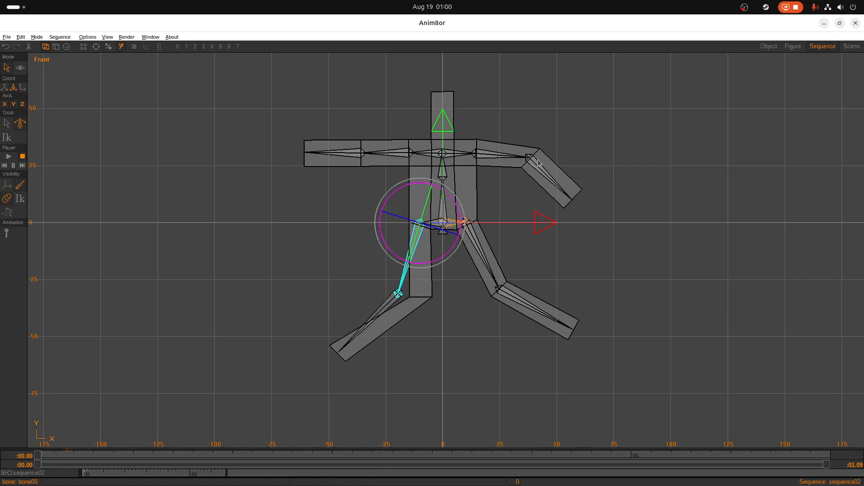
Step: In the Figure editor, extend bone03's envelopes to about Y = -37 at the knee and slightly further upward at the hip
left_click(793, 46)
left_click(351, 242)
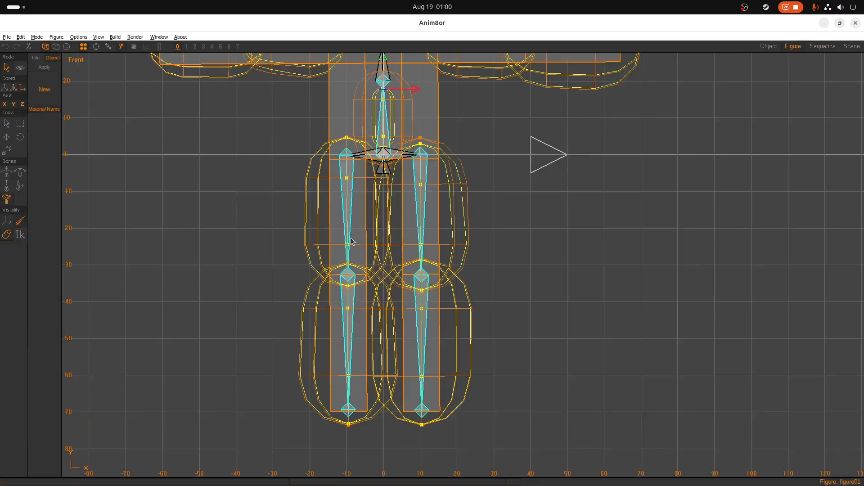
scroll(329, 208, "up", 2)
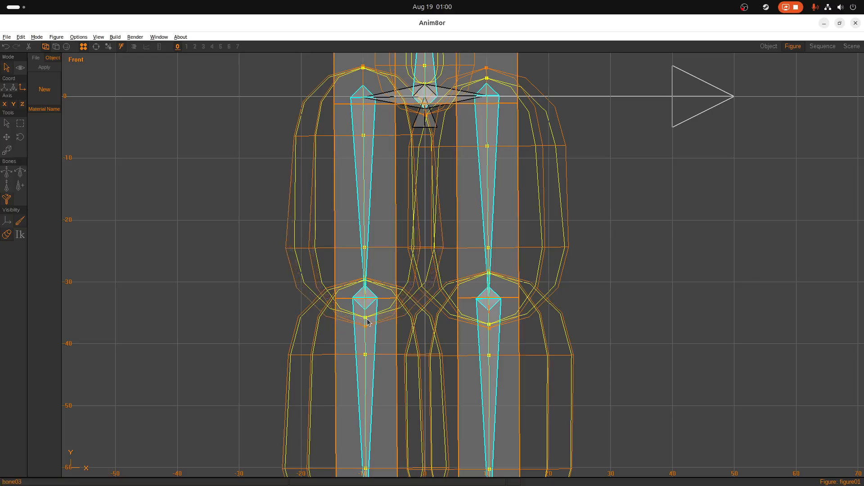
left_click_drag(367, 321, 367, 327)
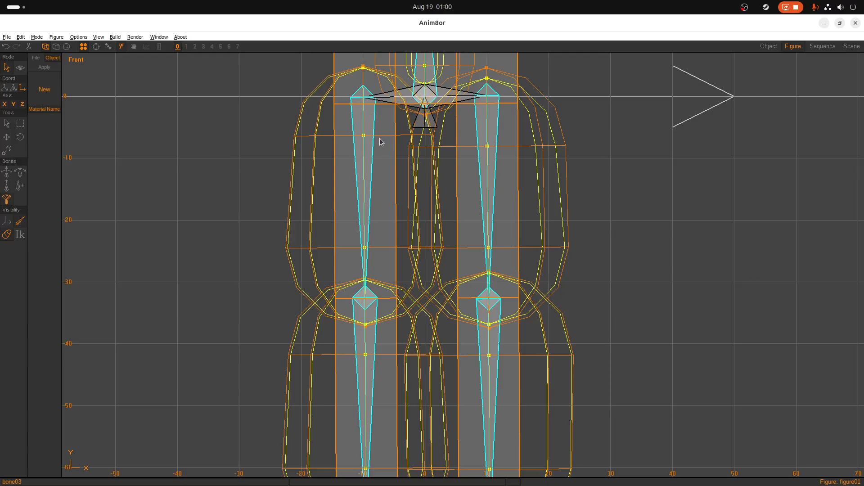
scroll(381, 142, "down", 1)
left_click_drag(366, 84, 369, 80)
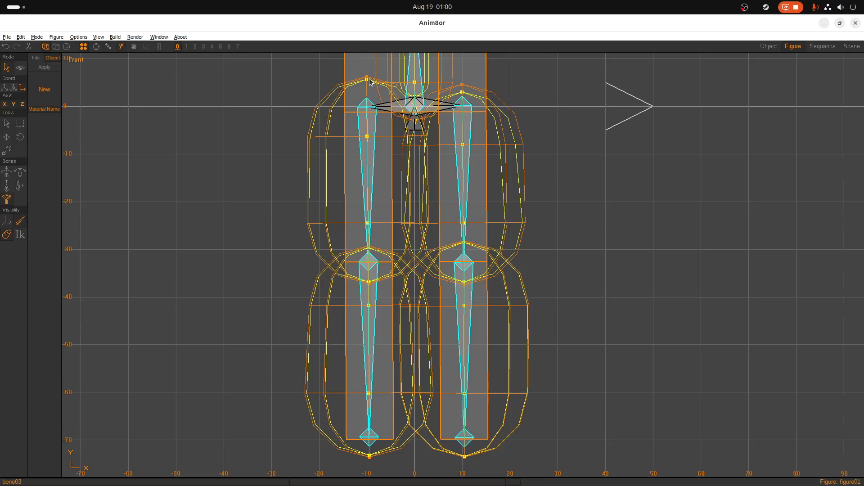
Step: In the Sequence editor, rotate the -X upper arm (bone10) upward at the shoulder and the forearm (bone11) further upward at the elbow
left_click(814, 49)
scroll(325, 131, "down", 1)
scroll(331, 121, "up", 3)
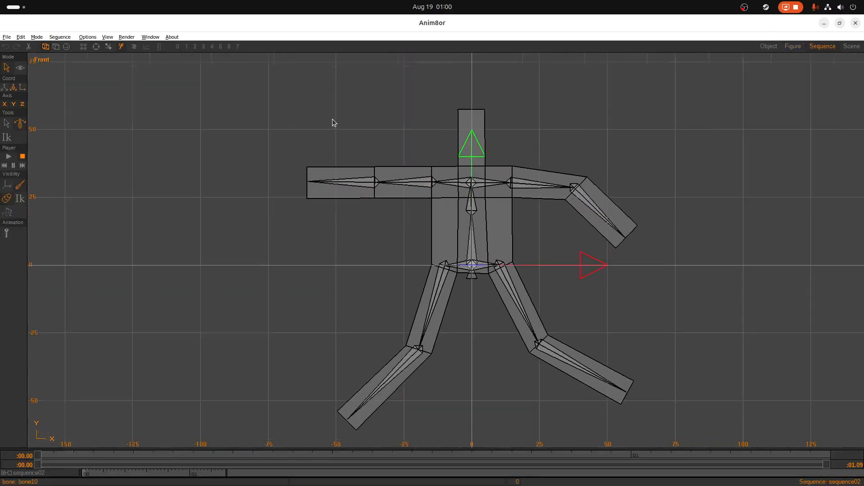
scroll(421, 189, "up", 1)
left_click(446, 220)
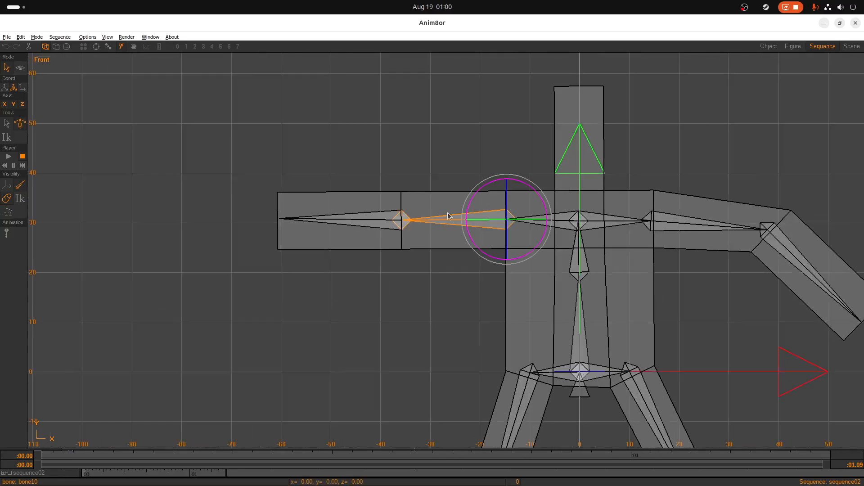
left_click_drag(542, 198, 554, 217)
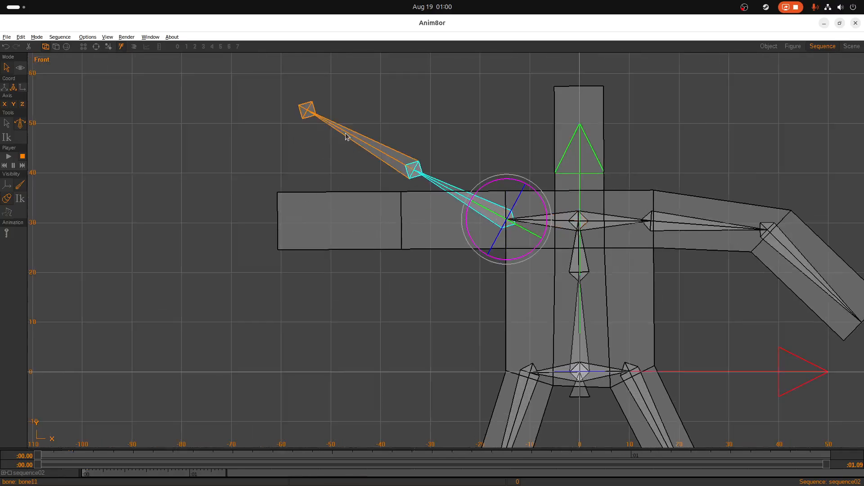
left_click(377, 150)
left_click_drag(450, 153, 462, 176)
Step: In the Figure editor, extend the -X forearm's (bone11) envelopes to about X = -66 at the hand and about X = -31 at the elbow
left_click(792, 46)
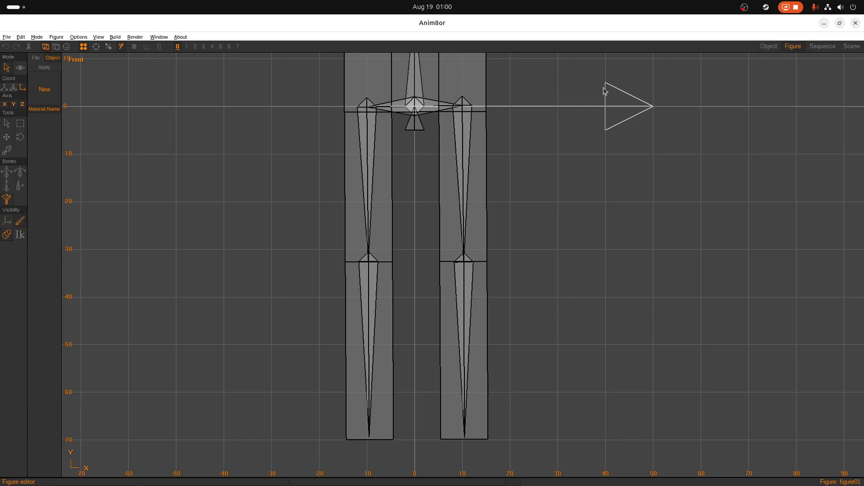
scroll(369, 180, "down", 5)
scroll(336, 78, "up", 7)
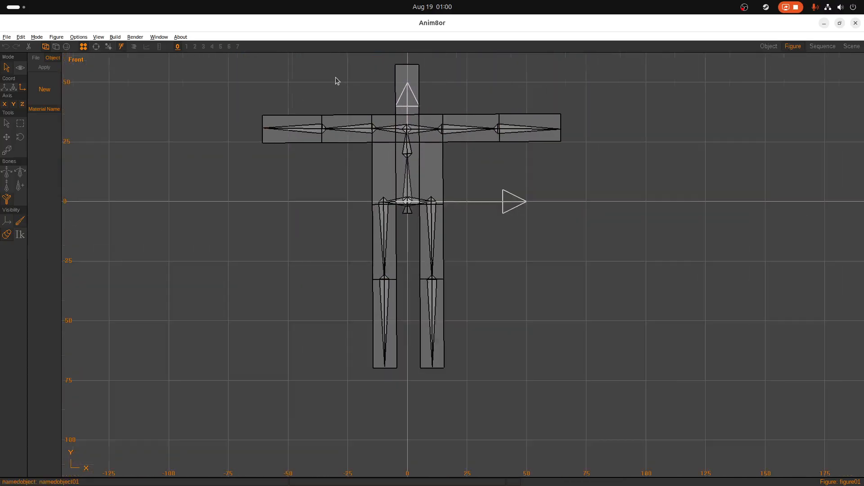
left_click(365, 169)
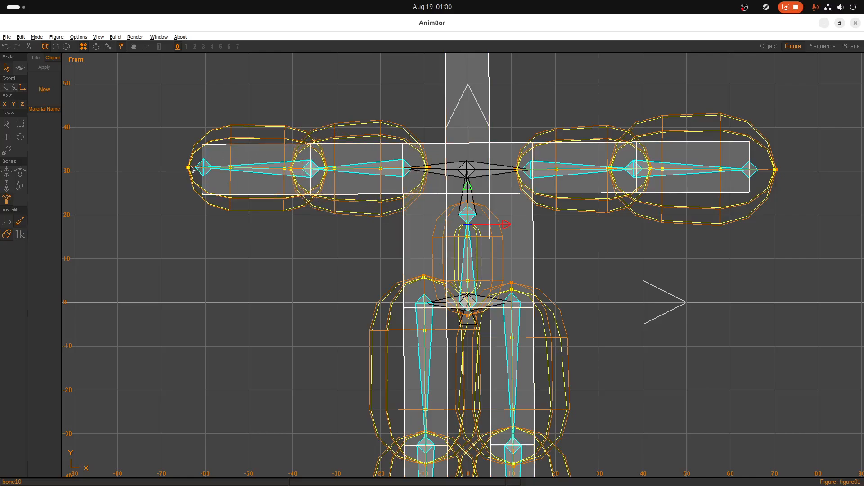
left_click_drag(187, 170, 180, 168)
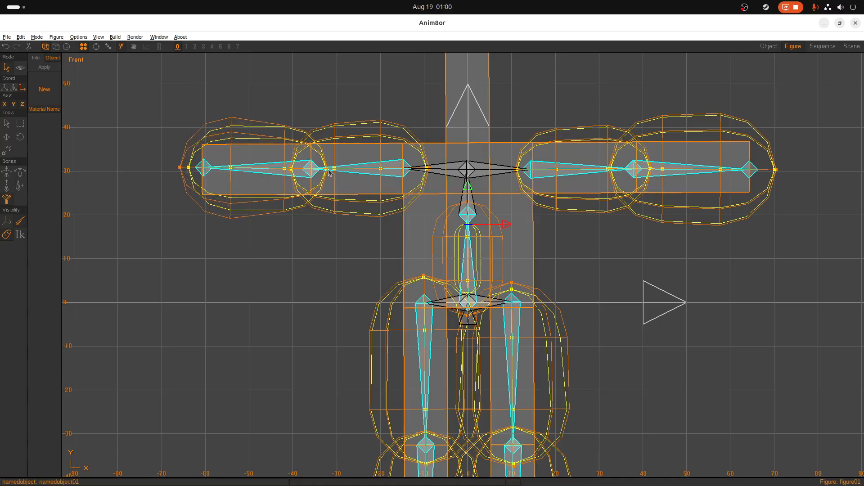
left_click_drag(327, 173, 332, 174)
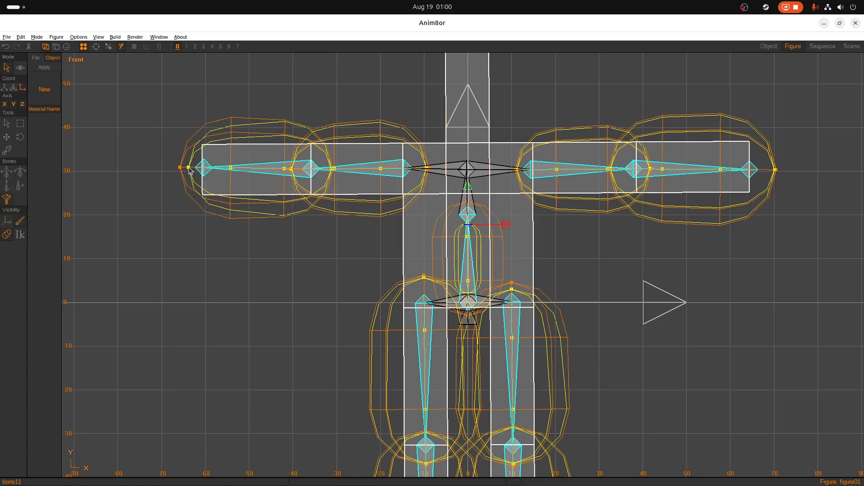
left_click_drag(188, 170, 181, 170)
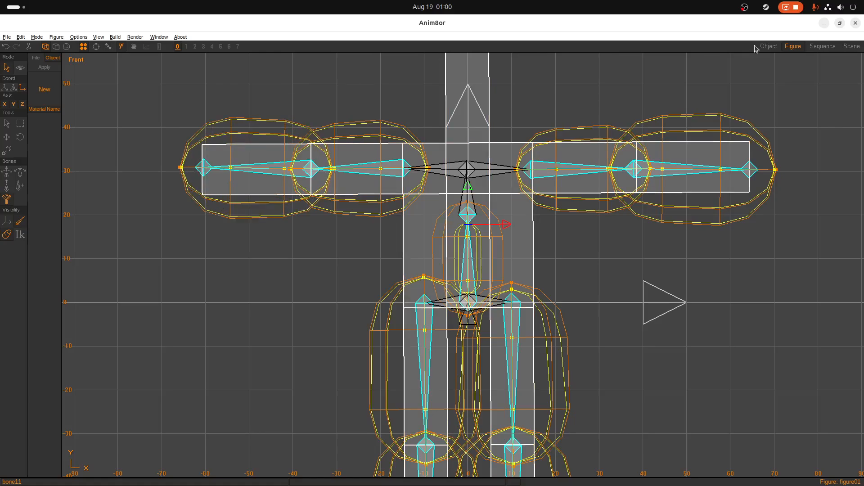
Step: After checking the pose in the Sequence editor, extend bone11's envelopes to about X = -67 at the hand and bone10's to about -41 and -8
left_click(823, 46)
left_click(439, 181)
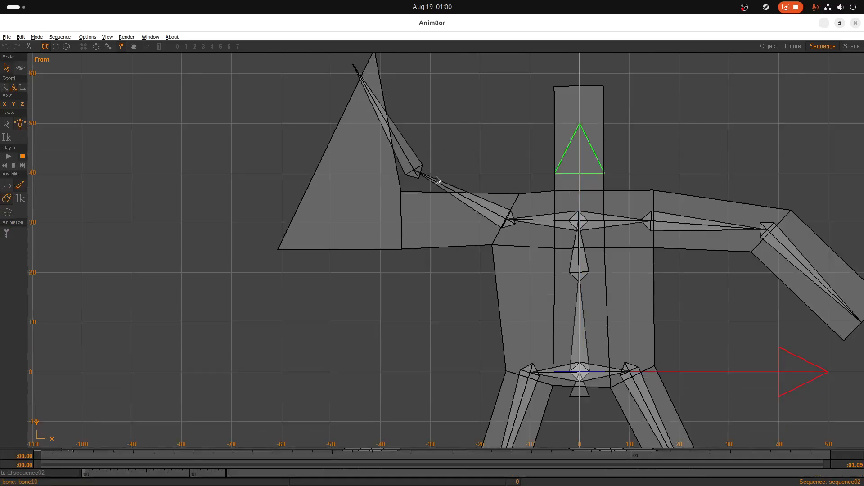
left_click(793, 46)
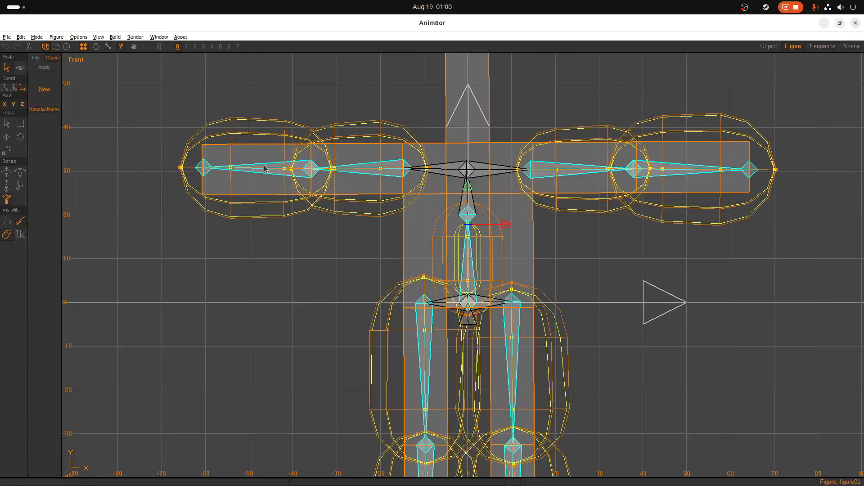
mouse_move(180, 168)
left_mouse_down()
mouse_move(188, 169)
mouse_move(177, 168)
left_mouse_up()
left_click(338, 170)
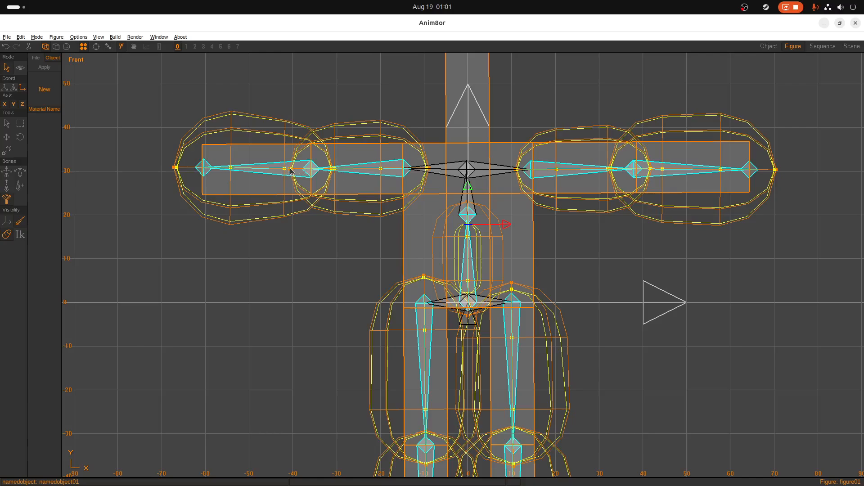
left_click_drag(291, 171, 287, 171)
left_click_drag(431, 170, 431, 172)
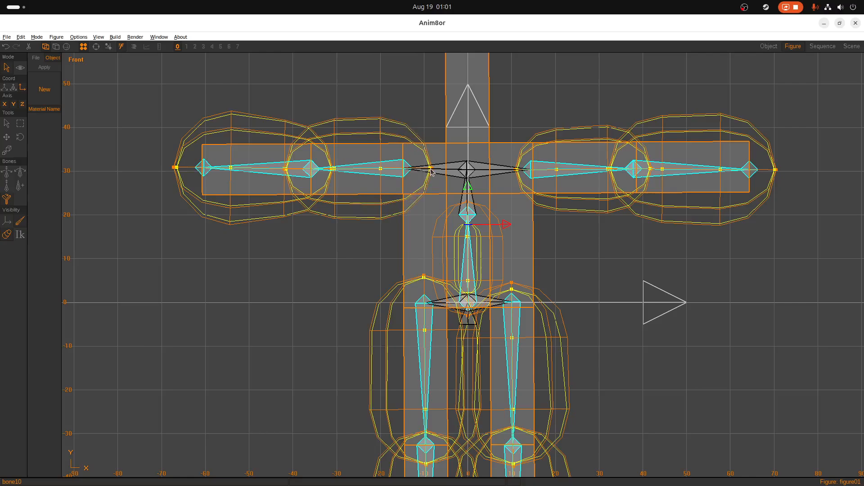
Step: Check in the Sequence editor how the mesh follows the raised arm and the other posed limbs
left_click(822, 46)
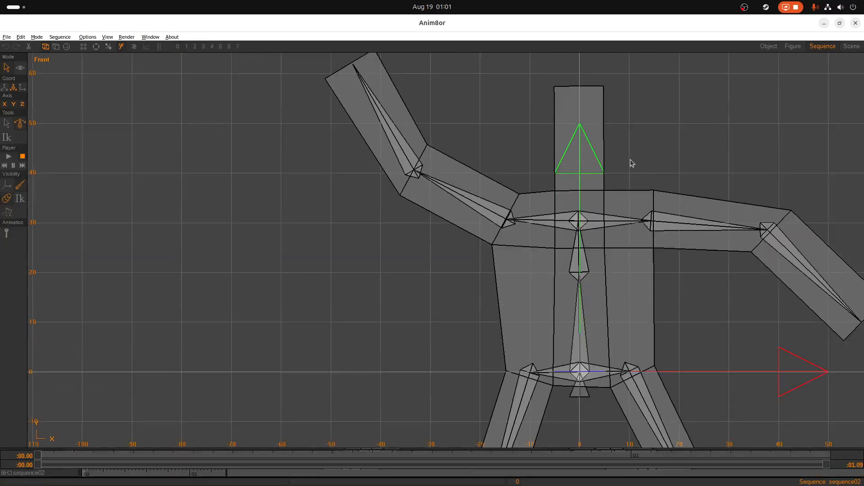
scroll(628, 162, "down", 5)
scroll(691, 146, "up", 2)
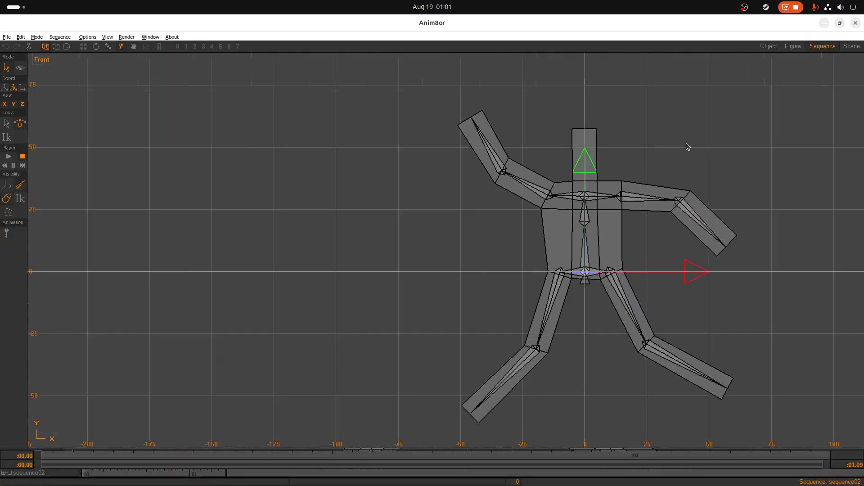
Step: Switch to the Scene editor and save the project
left_click(852, 46)
scroll(458, 266, "down", 3)
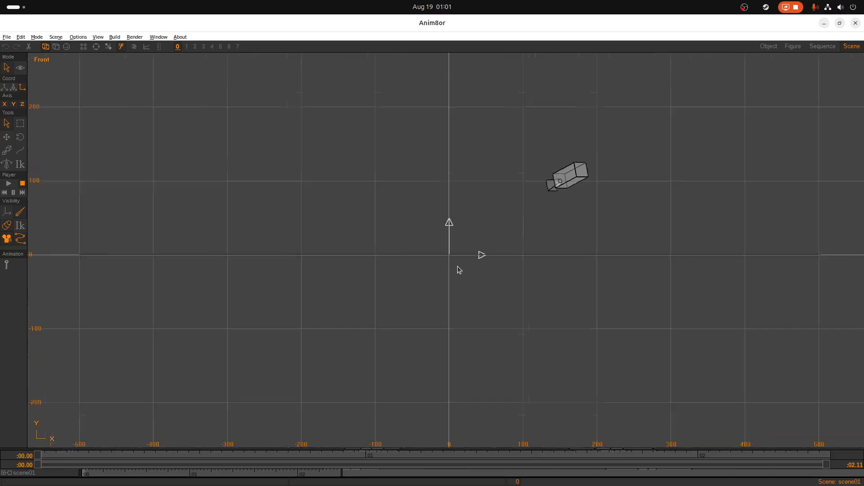
scroll(447, 258, "down", 1)
scroll(455, 180, "up", 2)
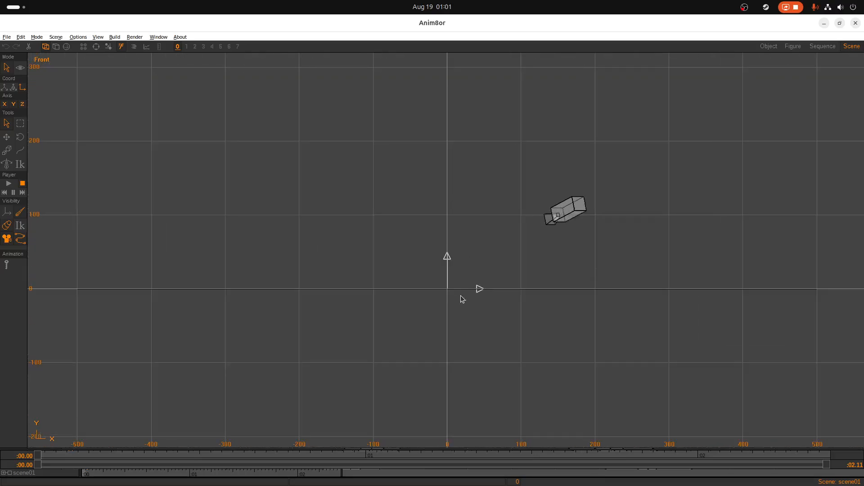
scroll(463, 285, "up", 3)
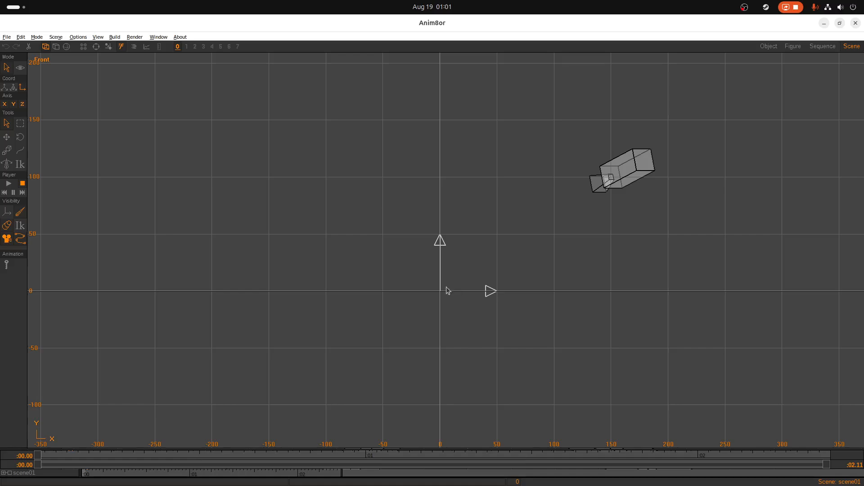
left_click(98, 37)
mouse_move(116, 39)
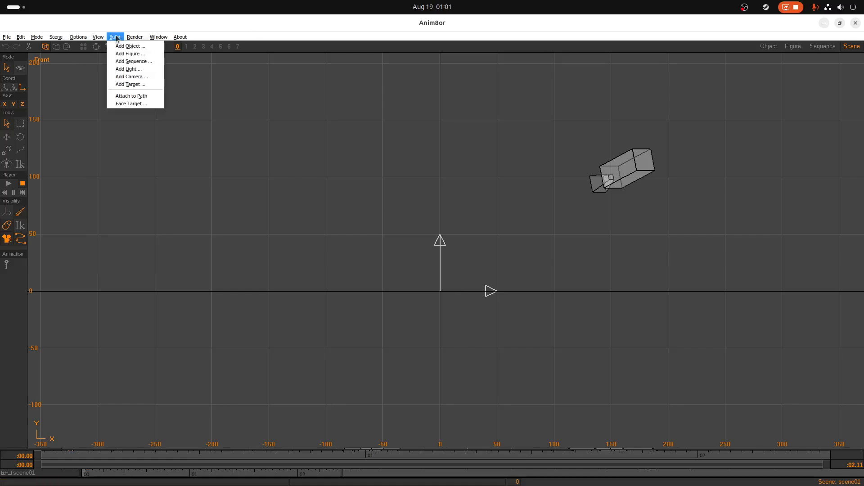
mouse_move(7, 37)
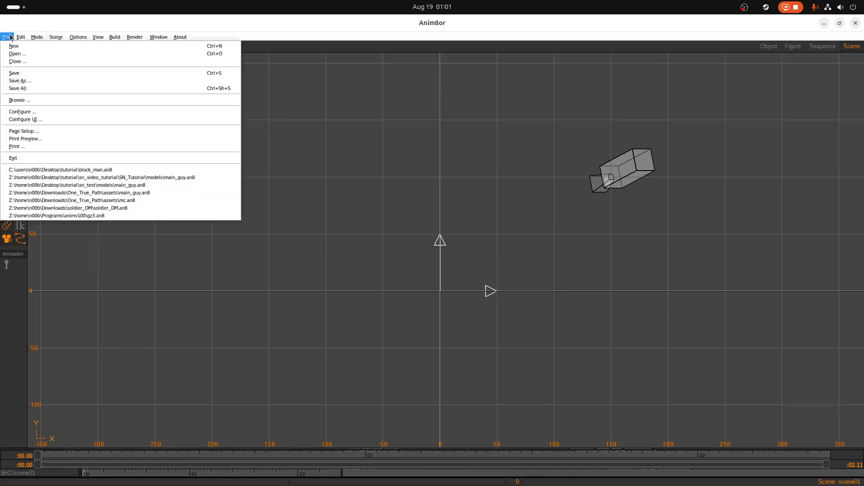
left_click(25, 73)
Step: Add the figure figure01 to the scene
left_click(123, 38)
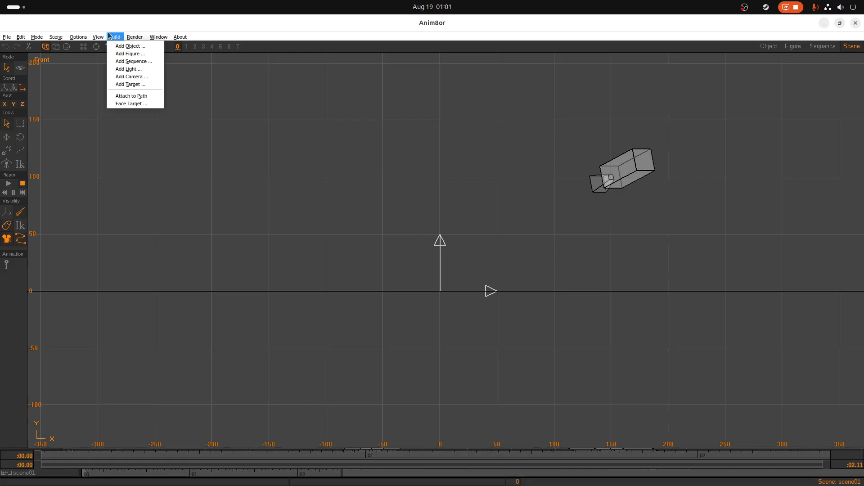
left_click(126, 54)
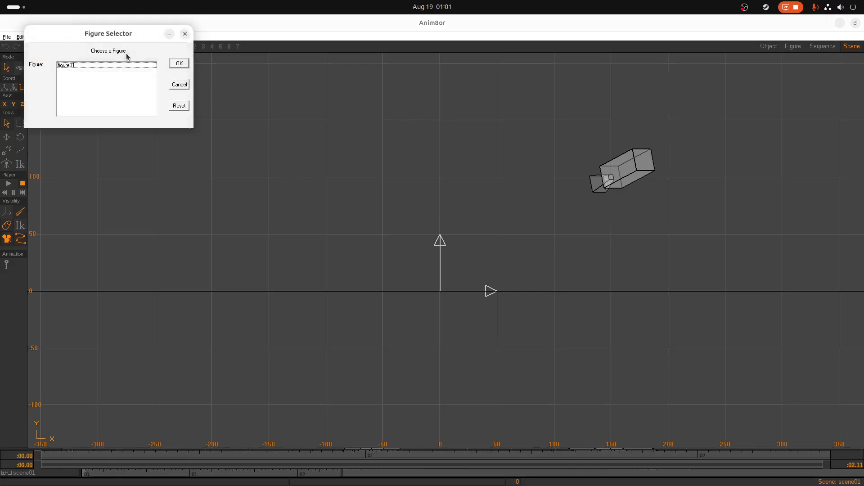
left_click(96, 66)
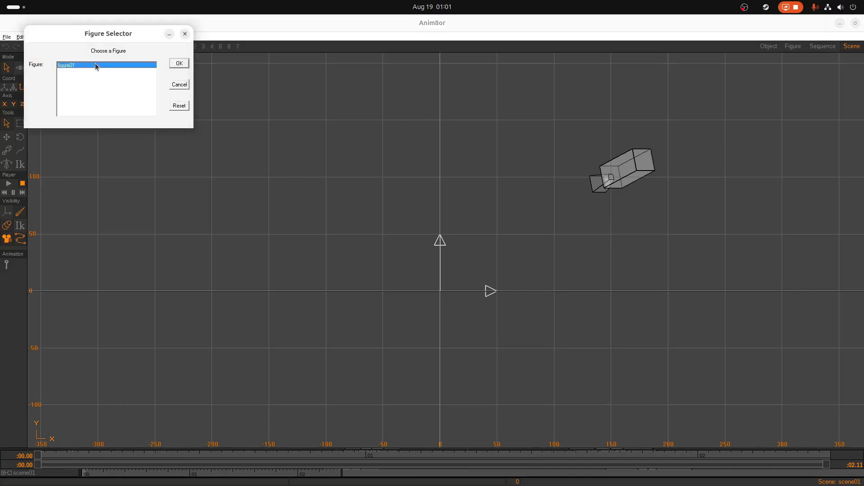
left_click(179, 64)
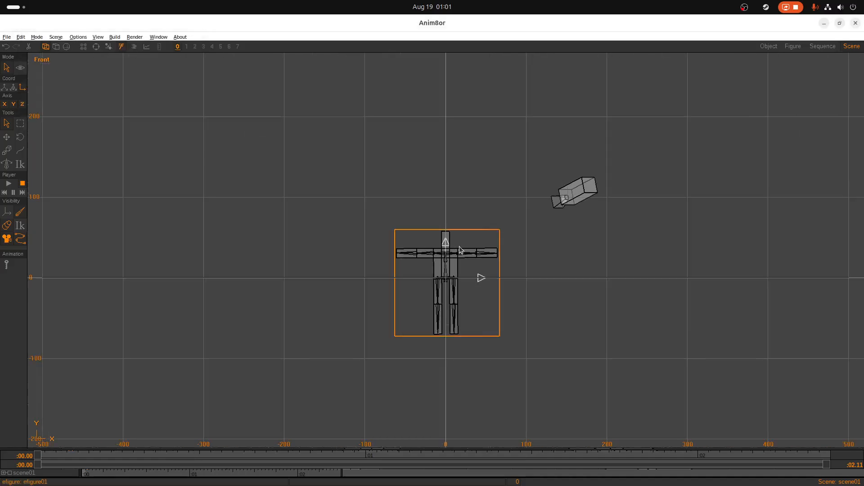
scroll(460, 249, "up", 2)
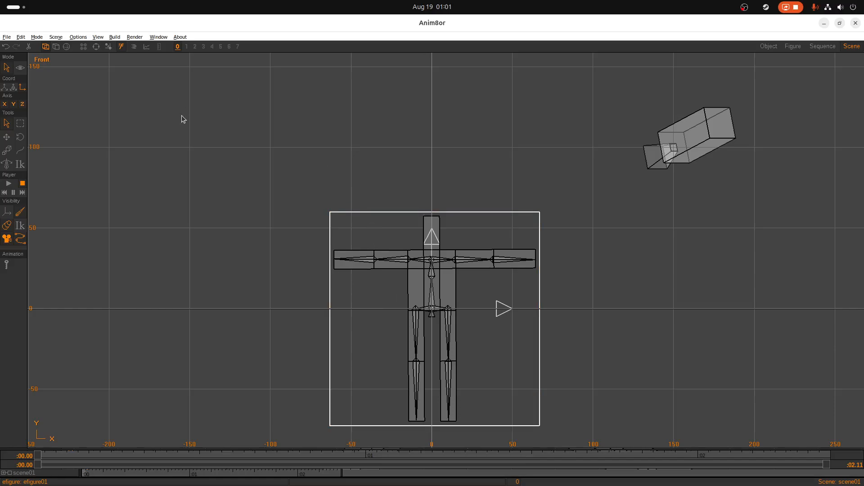
Step: Switch the scene to the Right view to see the figure from the side
left_click(98, 37)
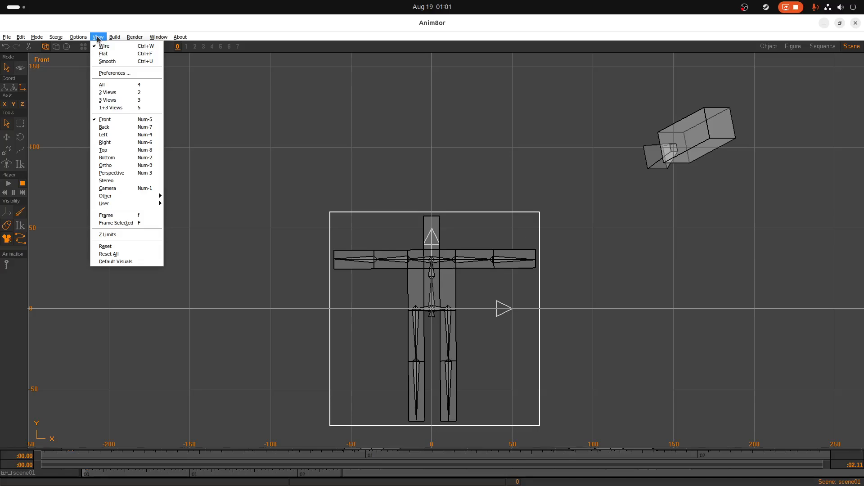
left_click(112, 142)
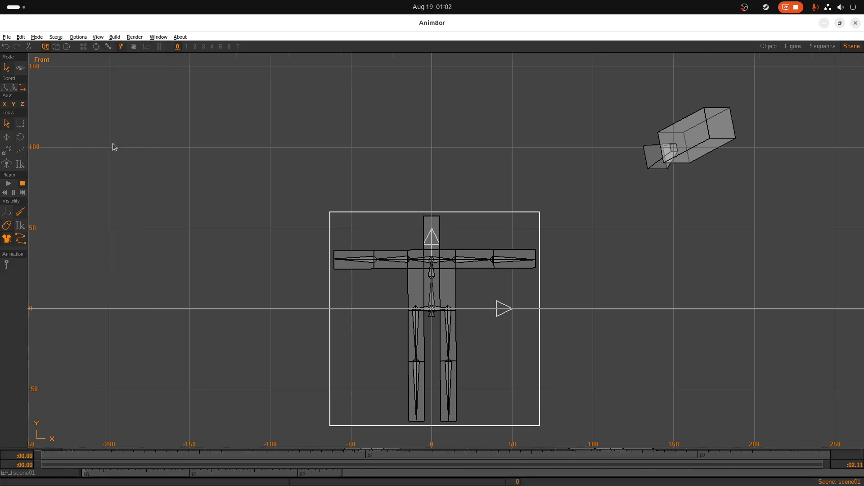
left_click(450, 325)
scroll(492, 215, "up", 2)
scroll(427, 305, "up", 3)
scroll(425, 302, "up", 2)
scroll(424, 302, "down", 1)
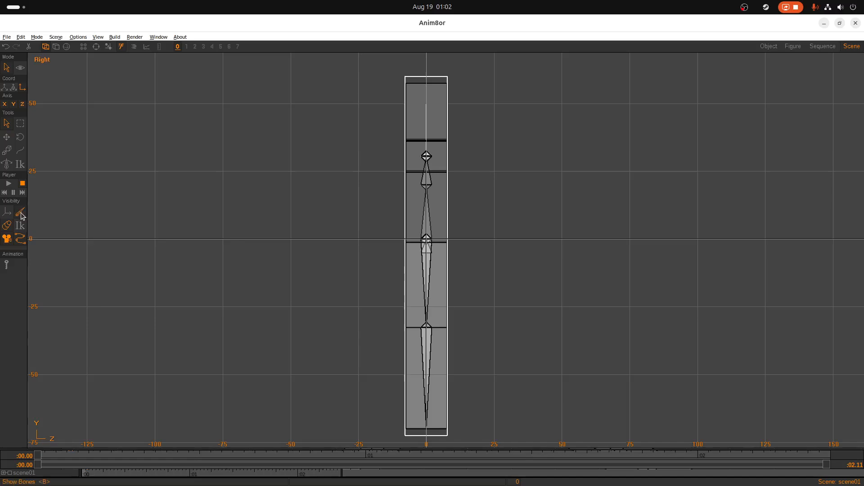
Step: Activate bone editing with animation keying on, and expand the scene01 track in the timeline
left_click(7, 165)
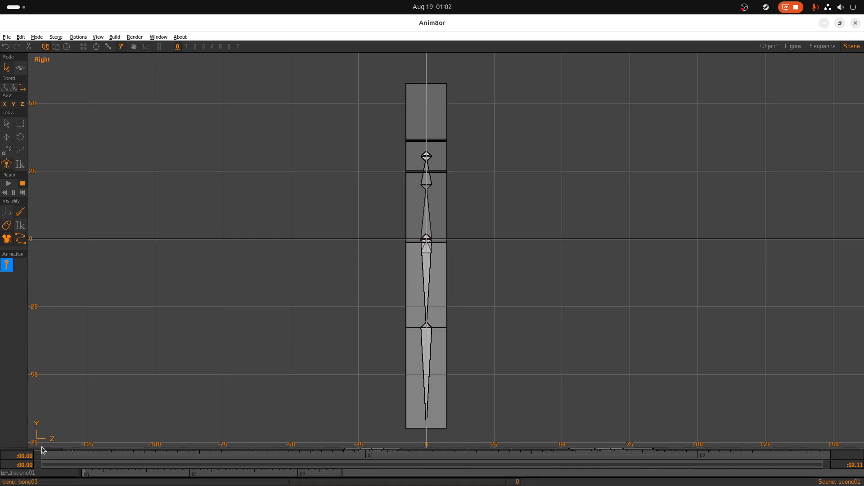
left_click(6, 473)
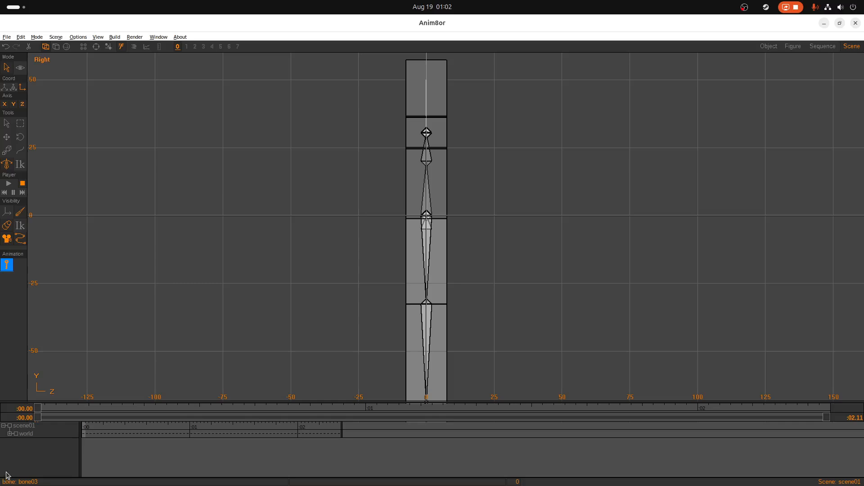
scroll(416, 345, "down", 1)
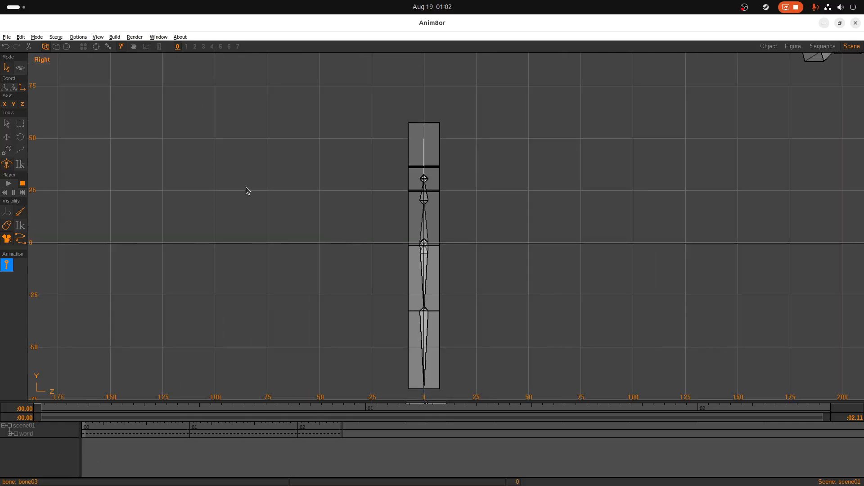
Step: Return the scene to the Front view with the whole figure in sight
left_click(98, 37)
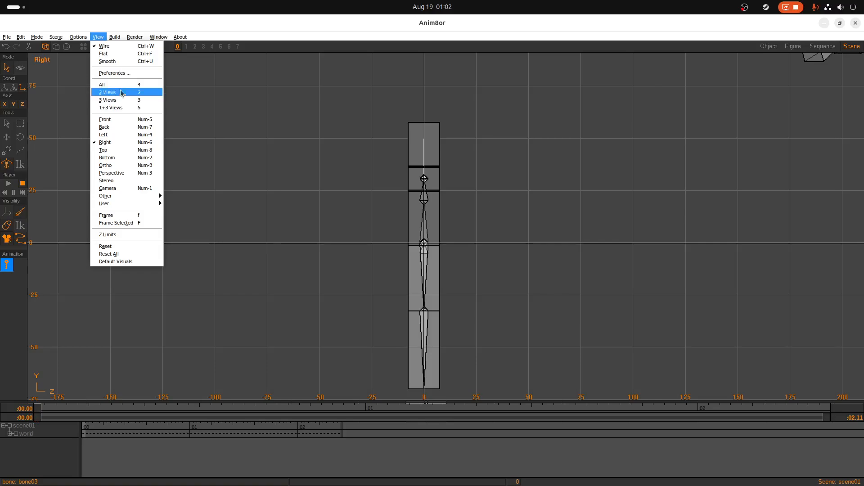
left_click(120, 125)
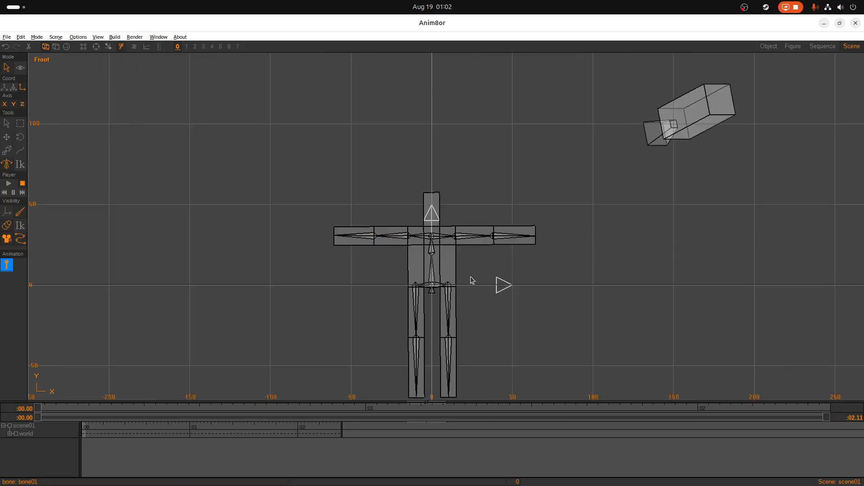
scroll(464, 276, "up", 5)
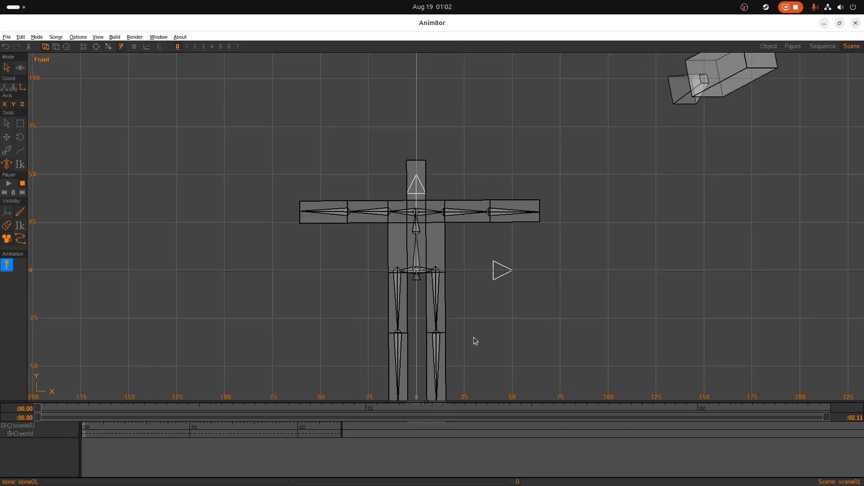
scroll(451, 340, "down", 3)
scroll(458, 390, "up", 4)
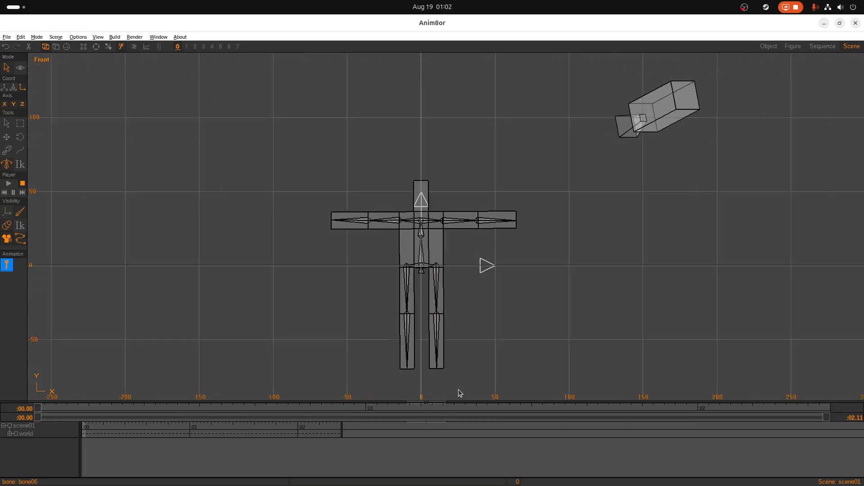
Step: Lower the +X-side arm beside the body by rotating upper-arm bone13 downward and forearm bone14 to about -21° around Z
left_click(457, 153)
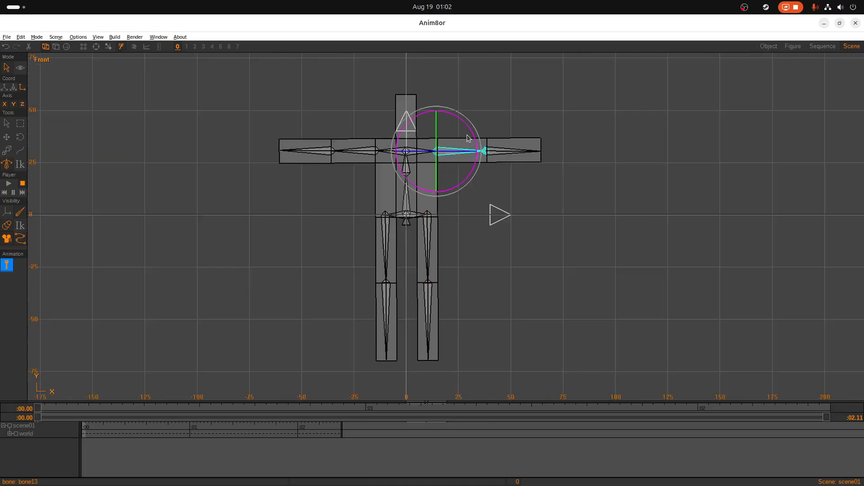
left_click_drag(472, 133, 426, 219)
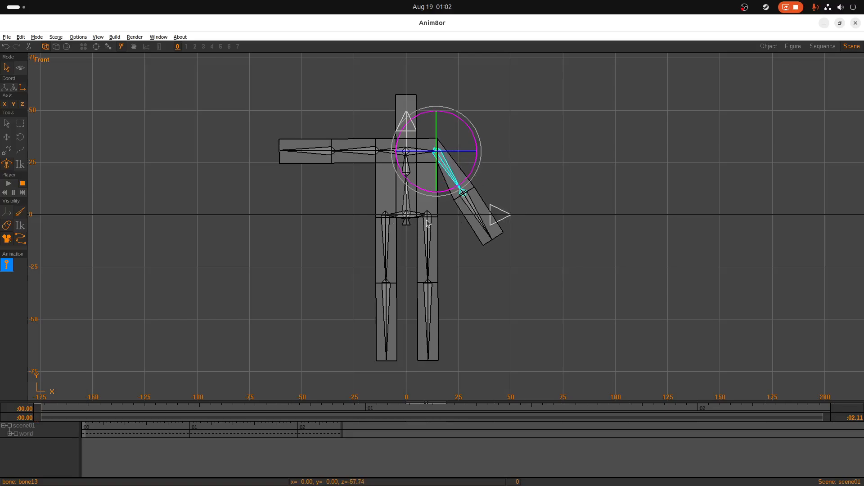
left_click(471, 208)
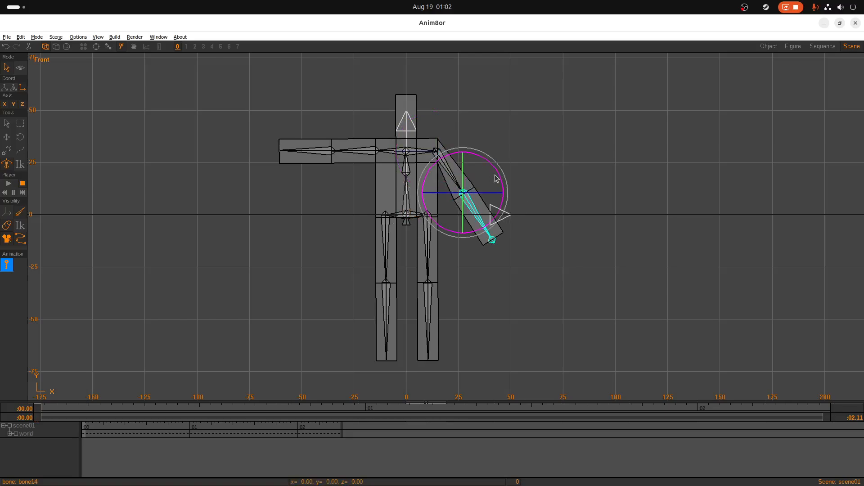
left_click_drag(498, 179, 508, 200)
left_click(464, 174)
left_click_drag(473, 173, 473, 177)
left_click(460, 211)
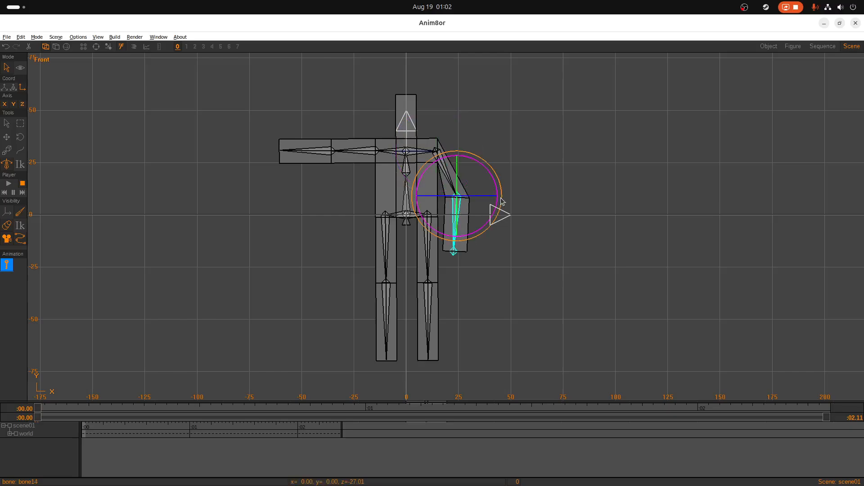
left_click_drag(499, 199, 498, 195)
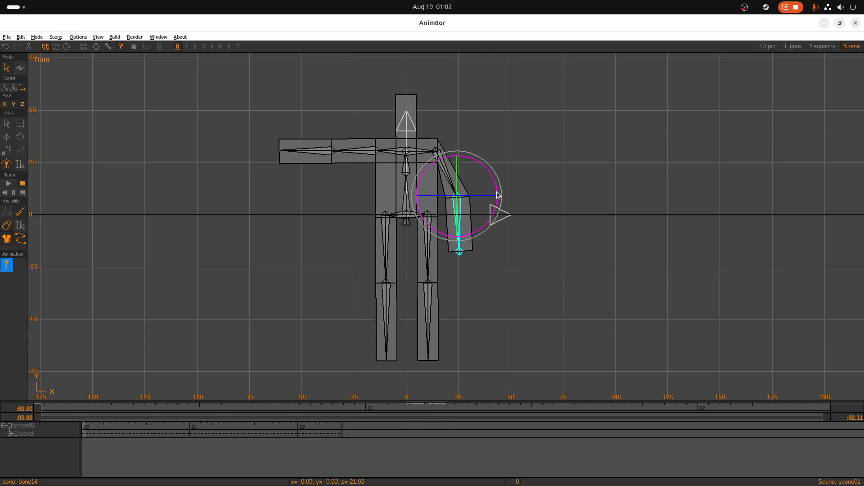
Step: Lower the opposite arm by rotating upper-arm bone10 about 69° around Z, and slightly adjust its forearm bone
left_click(363, 159)
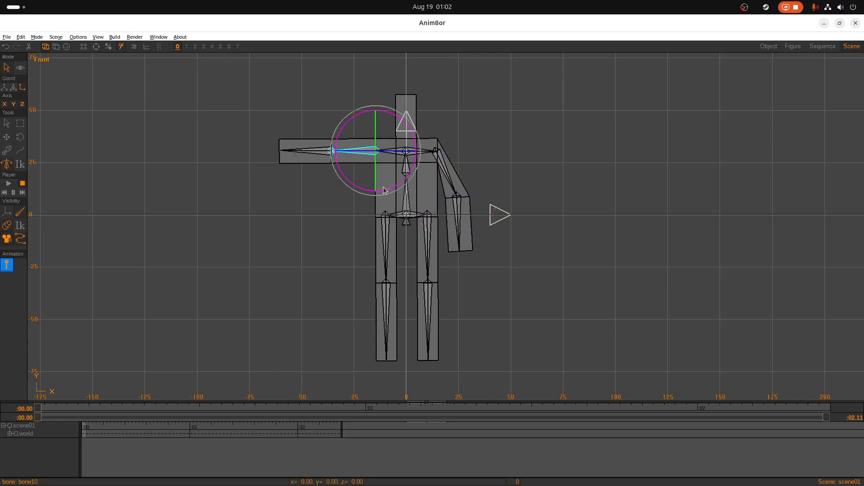
left_click_drag(385, 194, 433, 132)
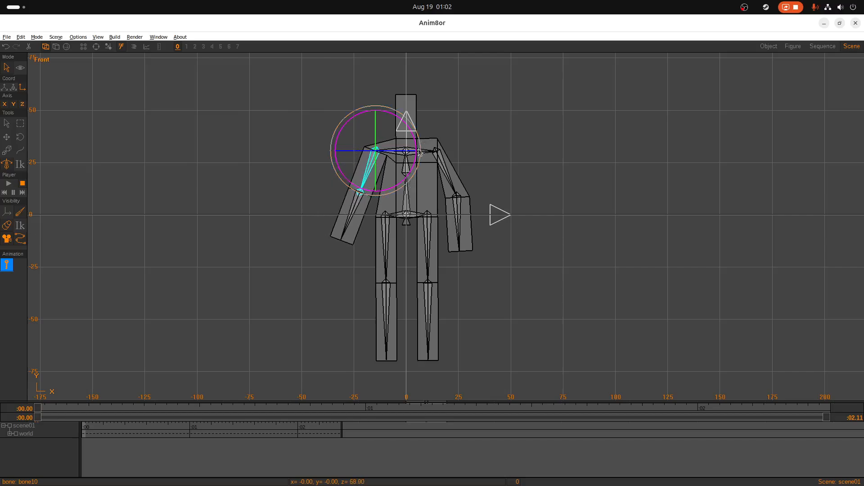
left_click(385, 196)
mouse_move(396, 195)
left_mouse_down()
mouse_move(398, 180)
mouse_move(399, 187)
left_mouse_up()
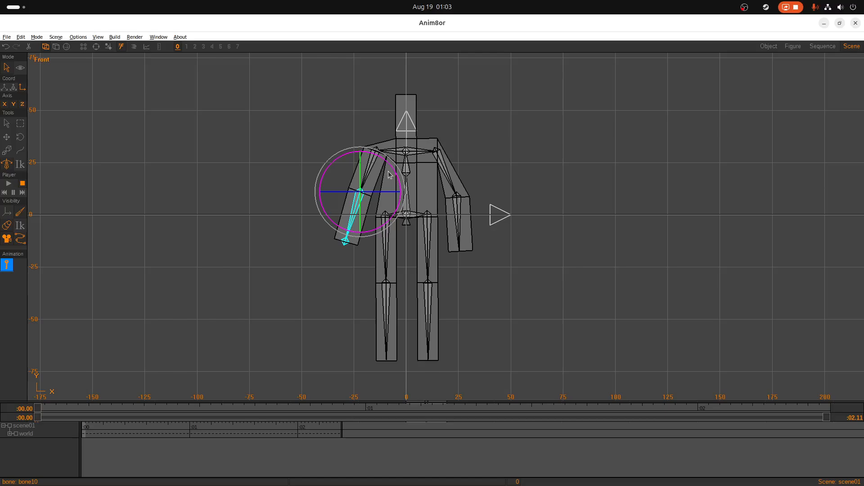
left_click_drag(399, 204, 394, 184)
left_click(374, 176)
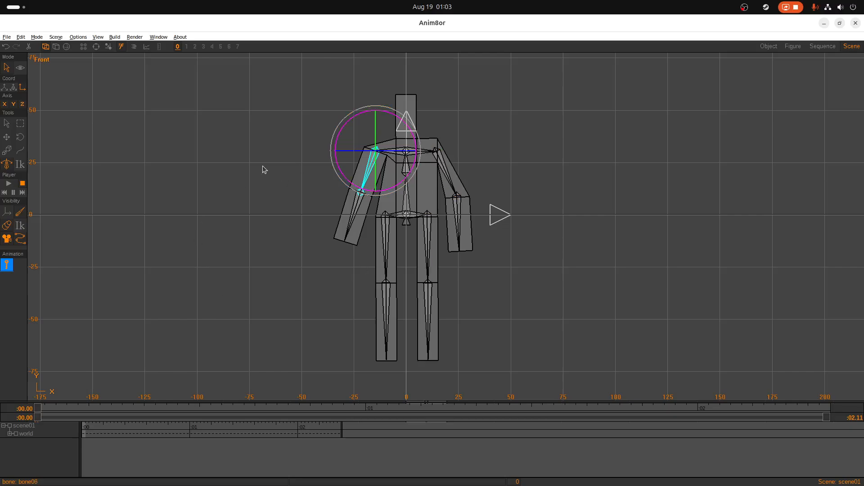
Step: Leave bone editing, clear the selection, and try to key all bones at frame 0
left_click(6, 123)
left_click(189, 176)
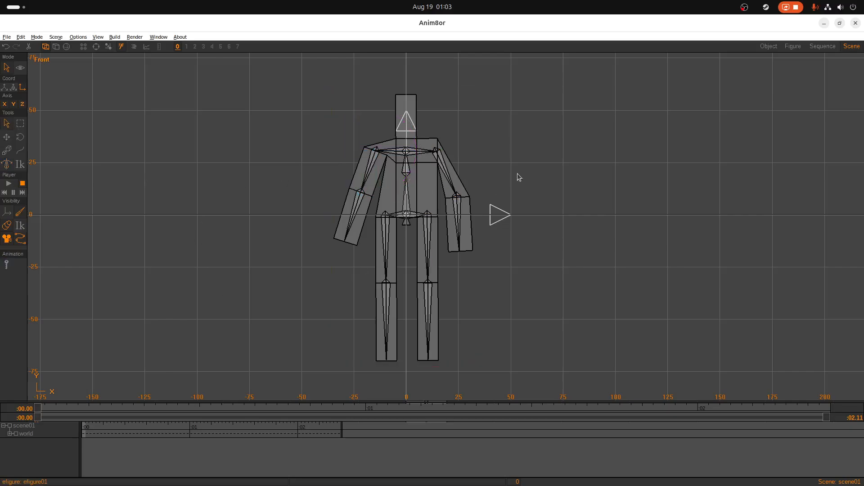
left_click(21, 38)
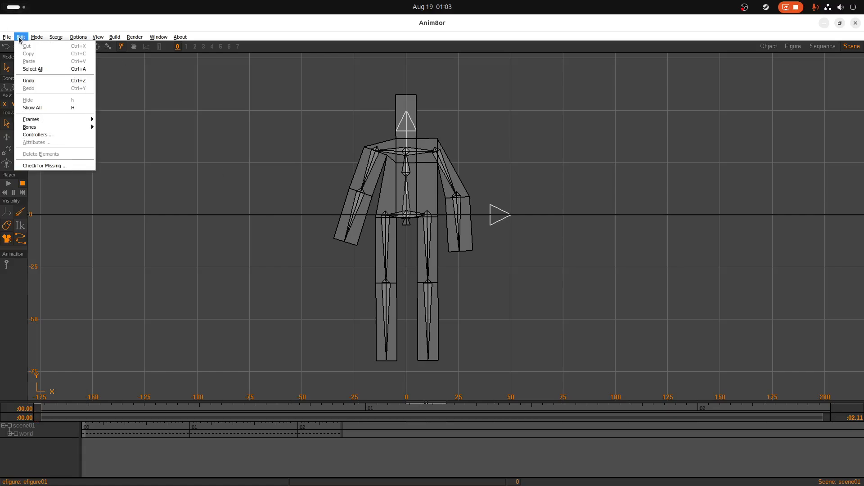
mouse_move(66, 126)
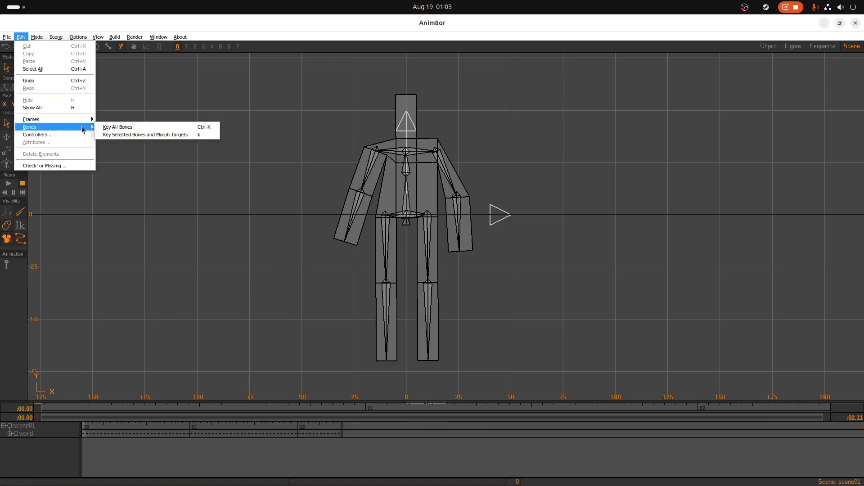
left_click(119, 130)
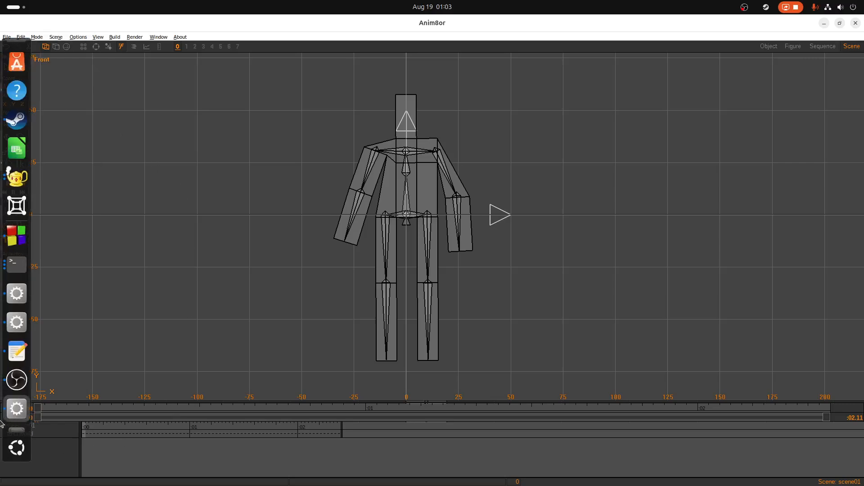
Step: Expand the world and efigure01 tracks in the timeline down to the individual bone axes
left_click(10, 434)
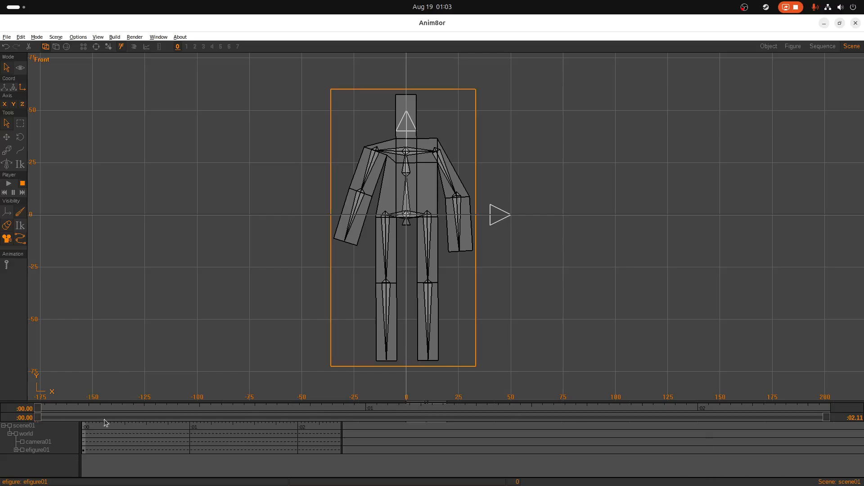
left_click(16, 450)
scroll(27, 448, "down", 5)
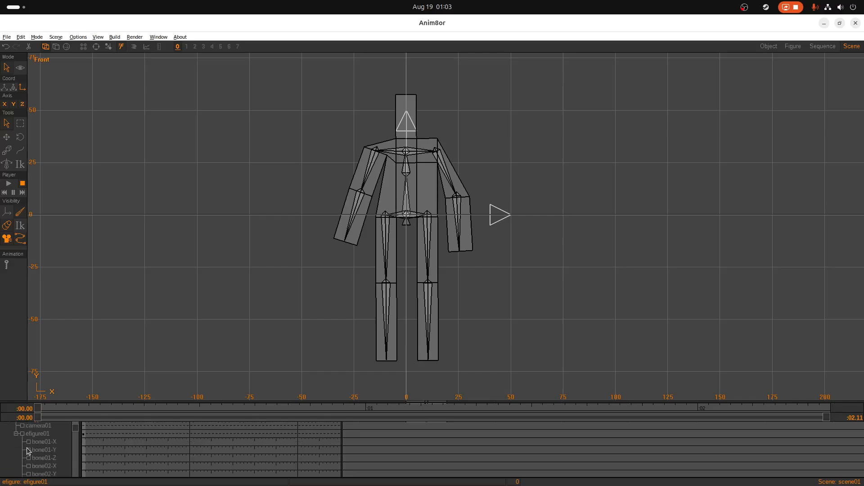
scroll(27, 445, "up", 5)
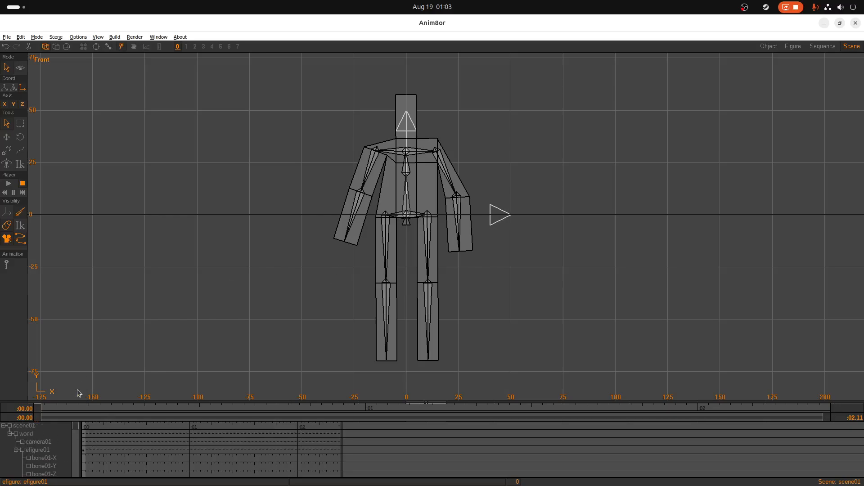
key("ctrl+a")
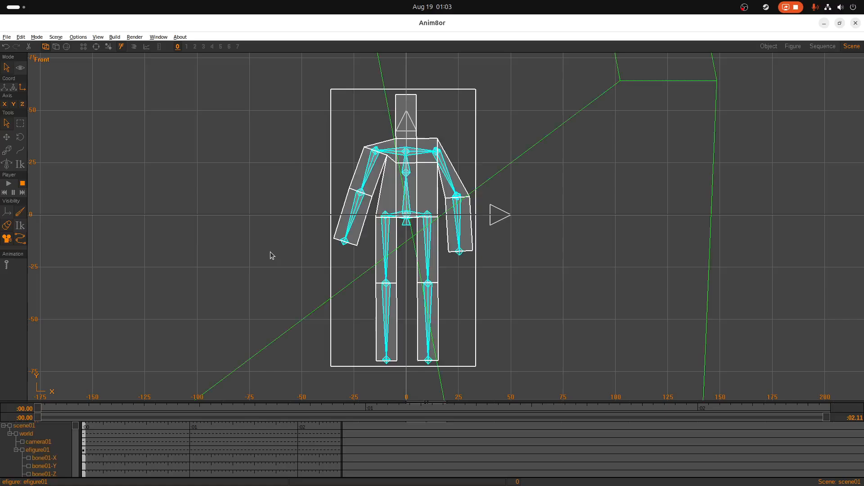
scroll(195, 171, "down", 4)
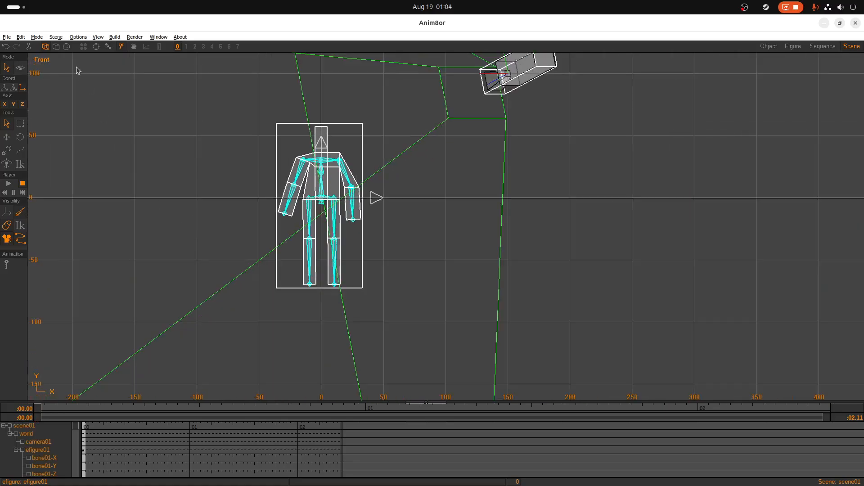
left_click(208, 129)
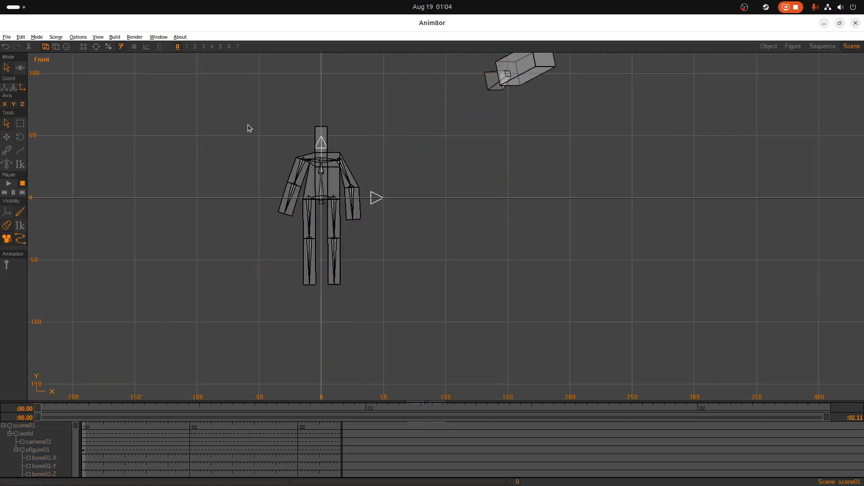
Step: Select only the figure with a selection rectangle that excludes the camera, and key all its bones at frame 0
left_click_drag(176, 107, 411, 329)
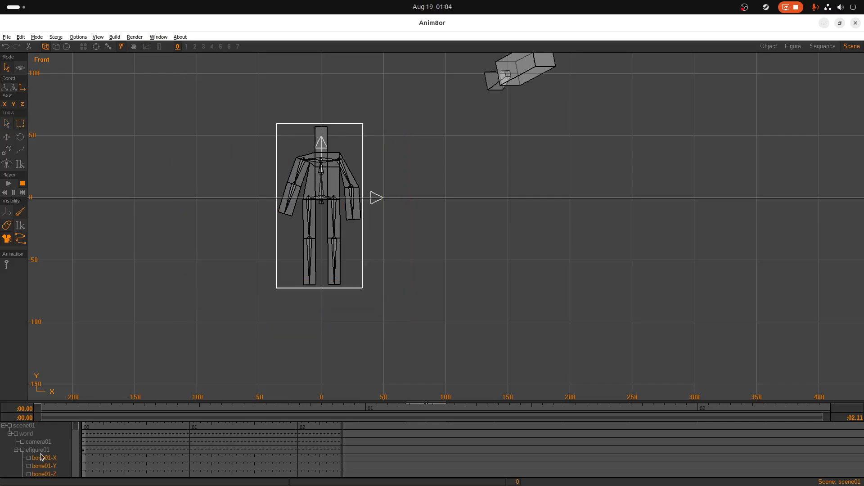
left_click(21, 36)
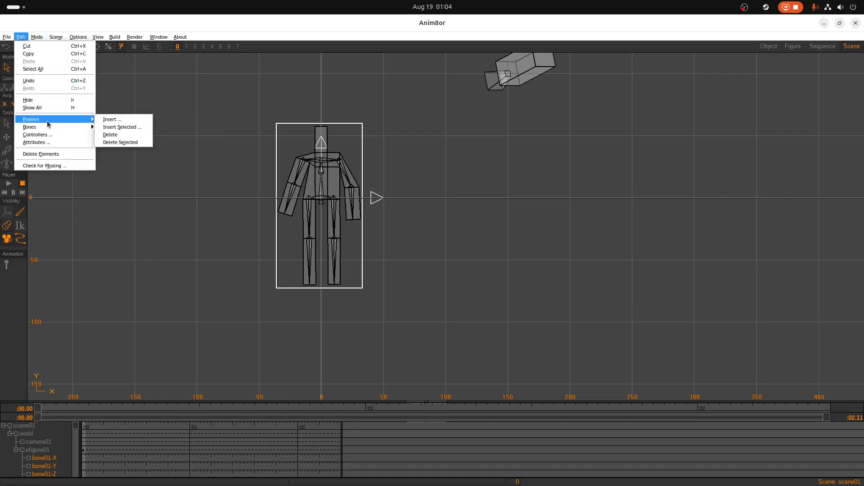
mouse_move(90, 127)
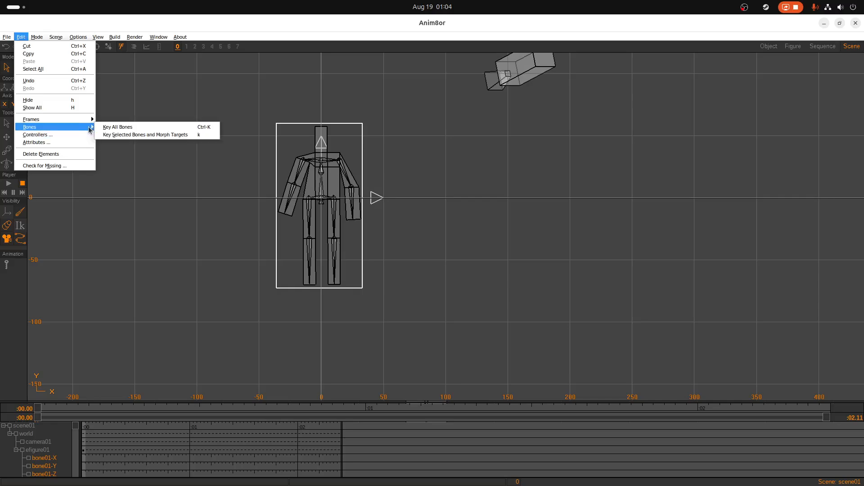
left_click(115, 129)
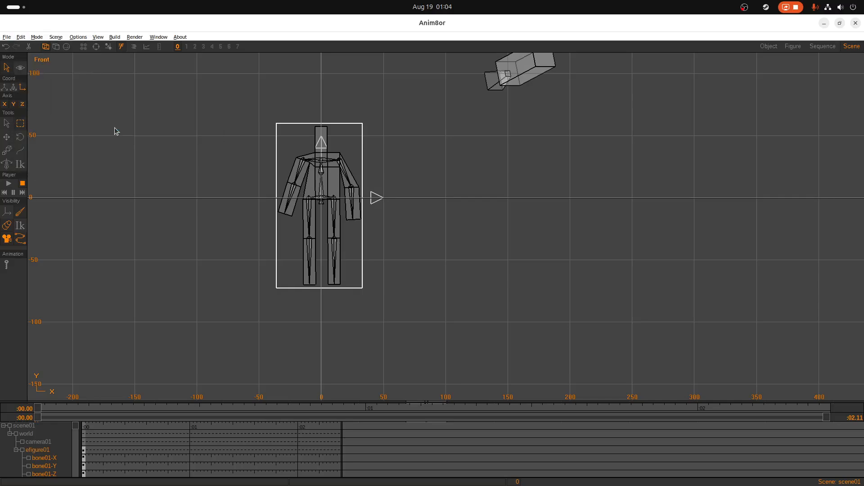
Step: Examine the figure's bone tracks in the timeline for keys at frame 0
scroll(142, 450, "down", 2)
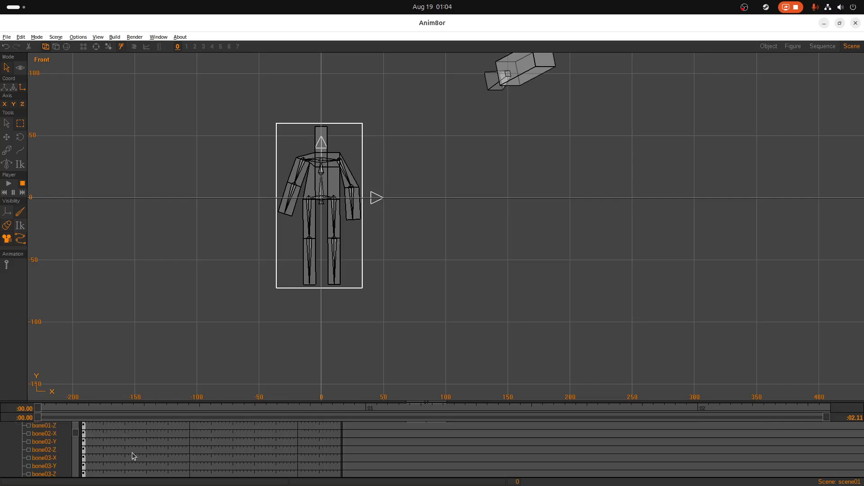
scroll(54, 458, "up", 3)
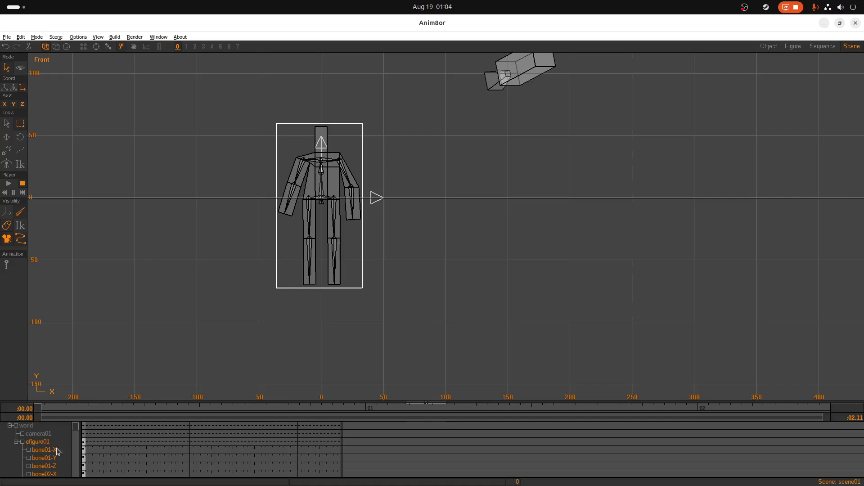
scroll(90, 450, "down", 3)
scroll(89, 449, "down", 15)
scroll(87, 458, "down", 1)
scroll(88, 456, "up", 13)
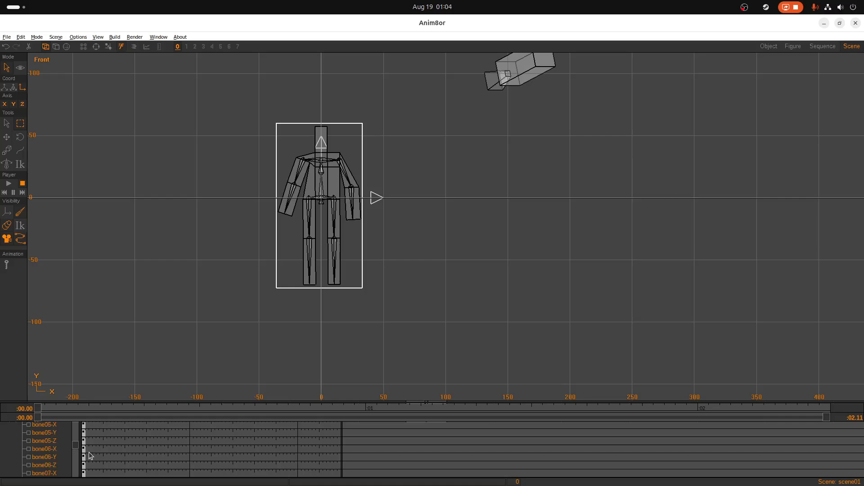
scroll(89, 455, "down", 2)
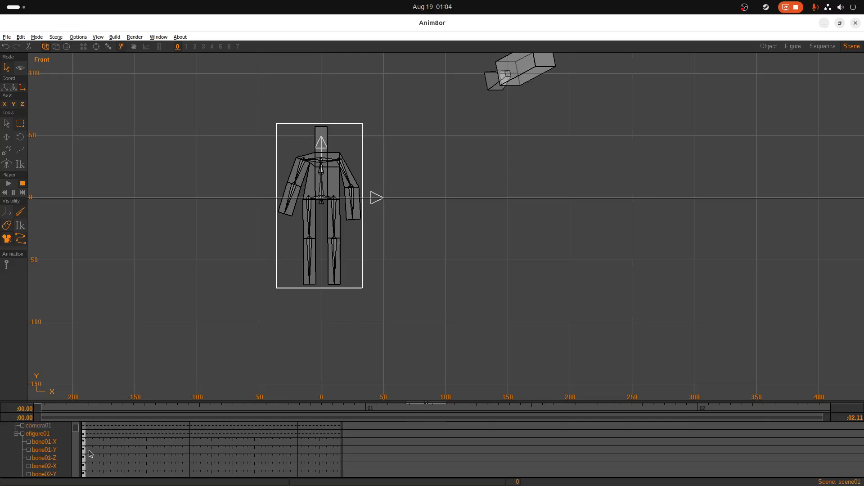
Step: Switch the scene to the Left view with the figure shown large from the side
left_click(96, 37)
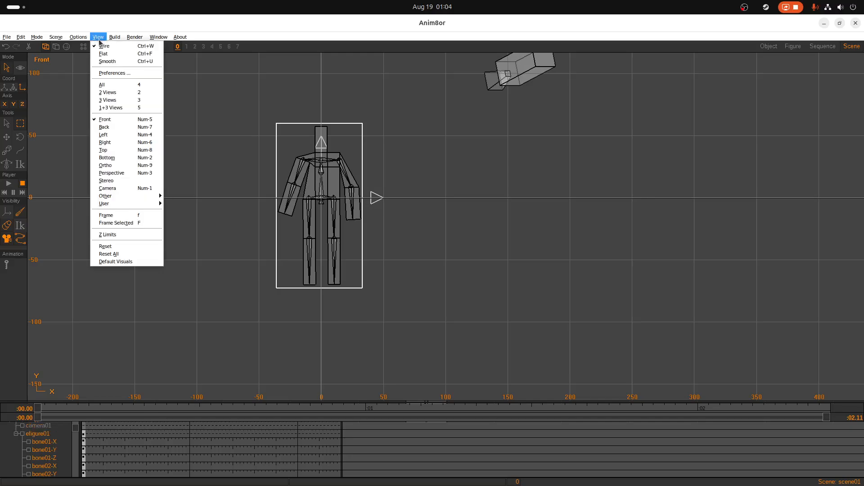
left_click(105, 135)
scroll(453, 221, "up", 2)
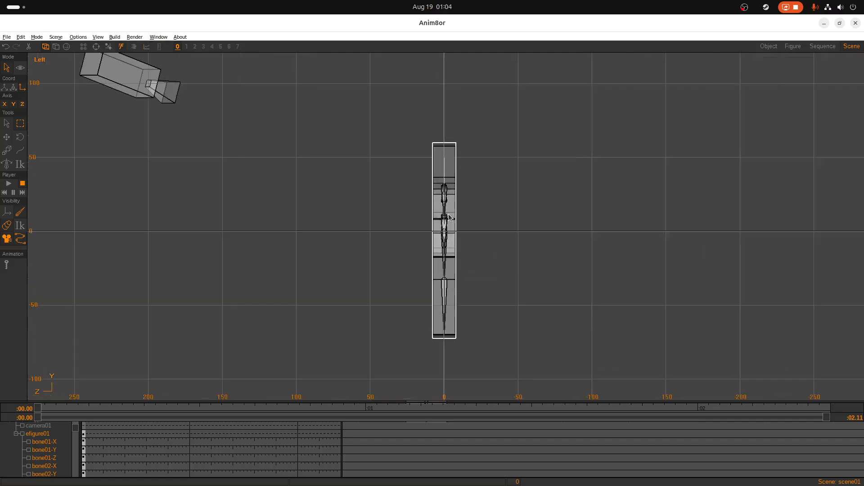
scroll(544, 287, "up", 2)
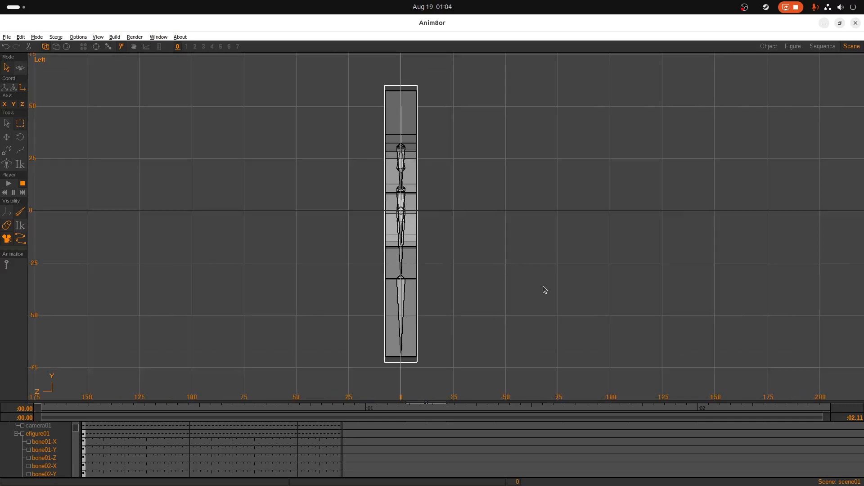
Step: Set the current time to frame 8 in the timeline
left_click(140, 429)
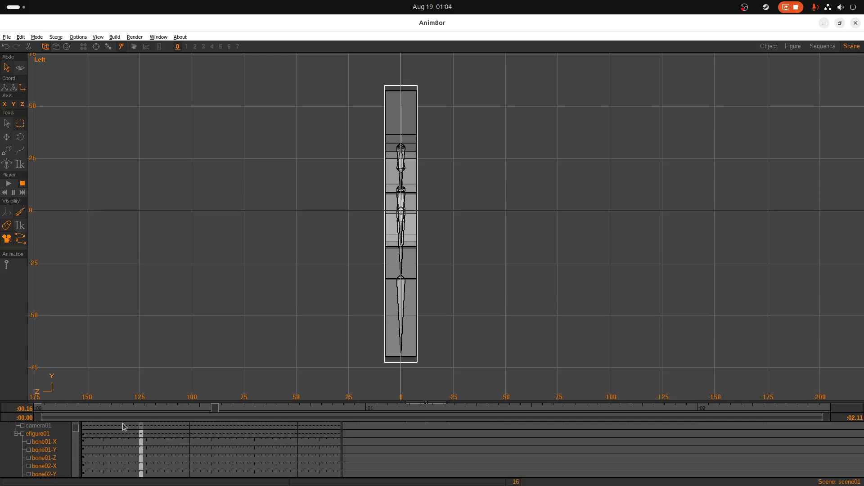
left_click(124, 425)
left_click(119, 426)
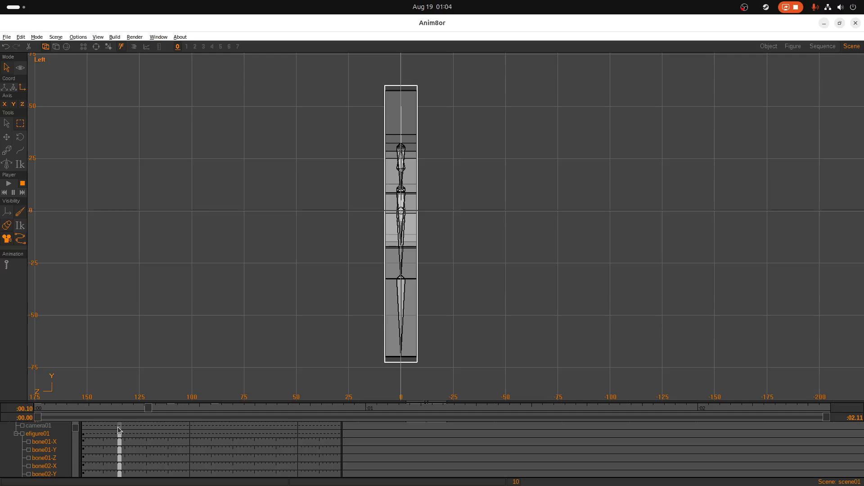
left_click(112, 428)
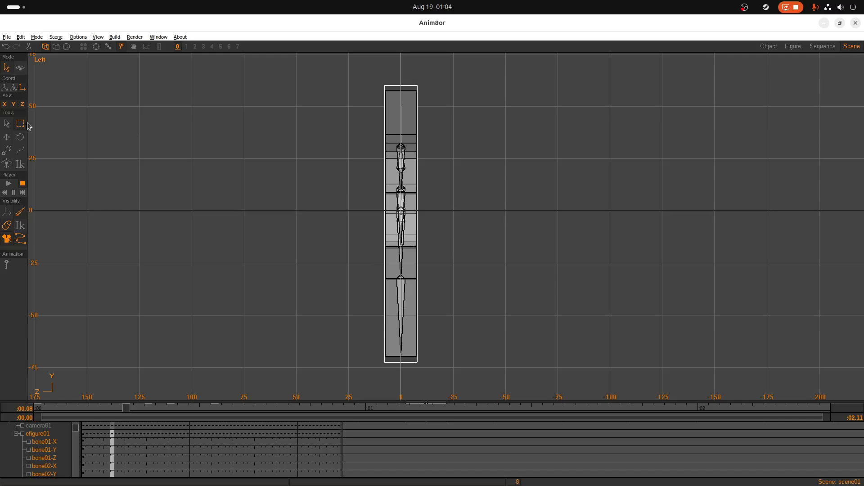
Step: At frame 8, rotate the upper leg bones apart with Rotate Bone: bone06 about 30° toward +Z and bone03 toward -Z
left_click(8, 167)
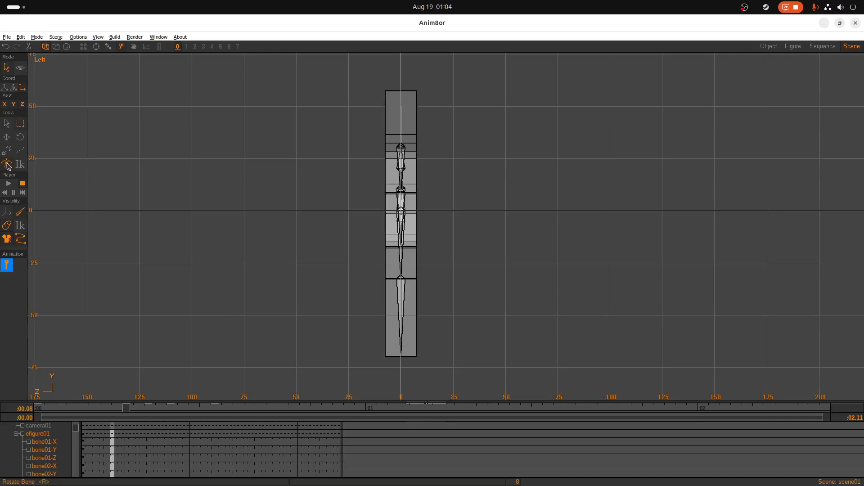
left_click(402, 261)
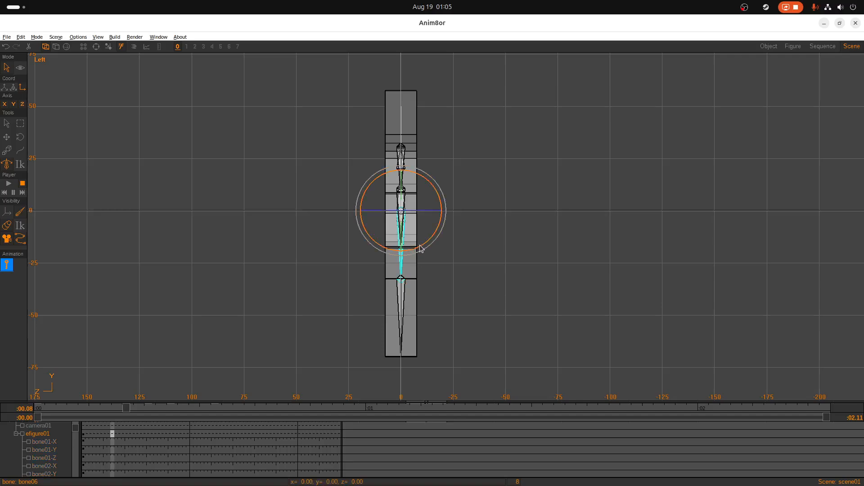
left_click_drag(420, 249, 392, 253)
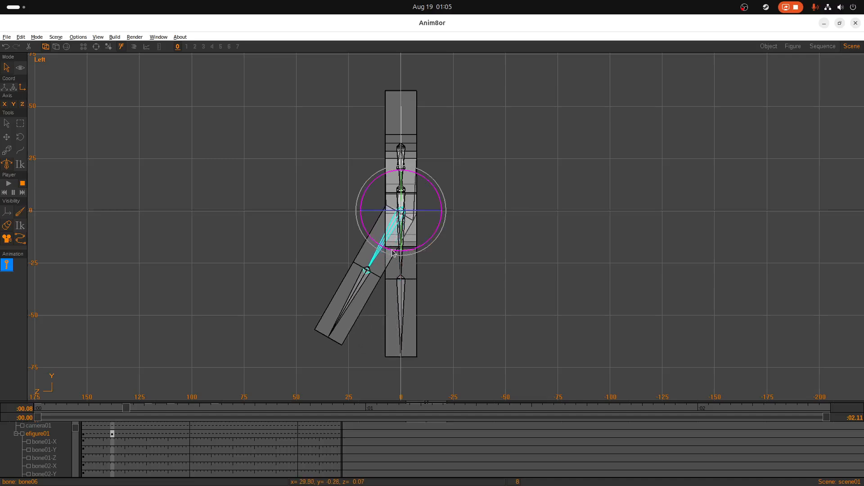
left_click(409, 259)
left_click_drag(420, 250, 447, 233)
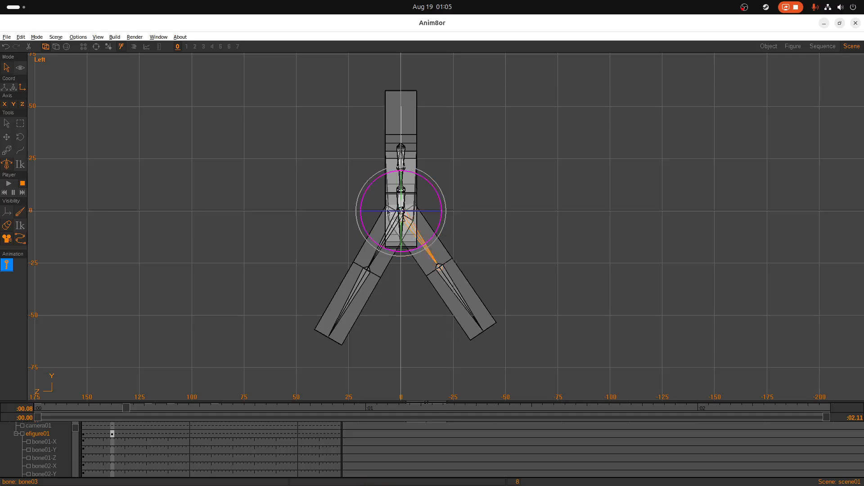
Step: Rotate the upper arm bone13 toward -Z at frame 8 from an orbited view, and return the scene to the Left view
left_click(96, 46)
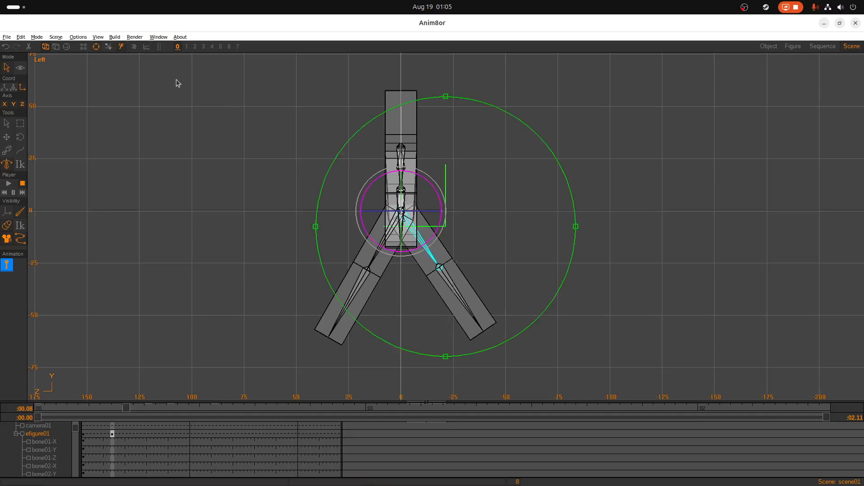
left_click_drag(338, 181, 224, 139)
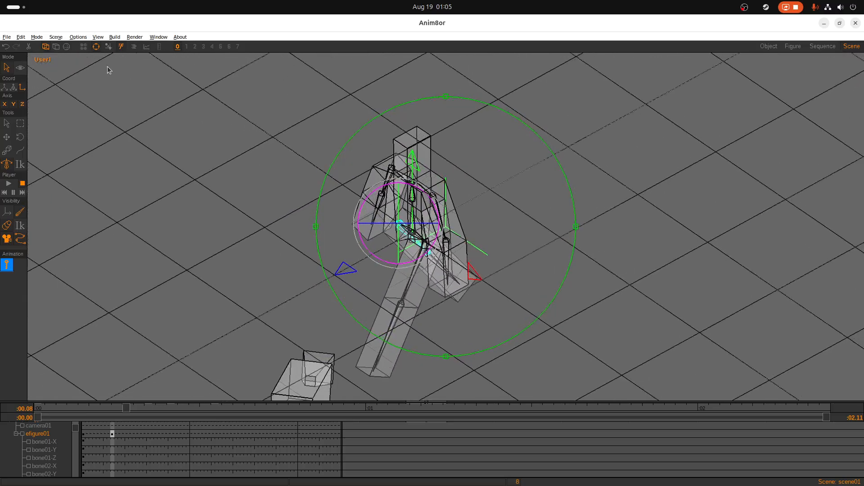
left_click(95, 47)
left_click(446, 236)
left_click_drag(458, 228, 474, 195)
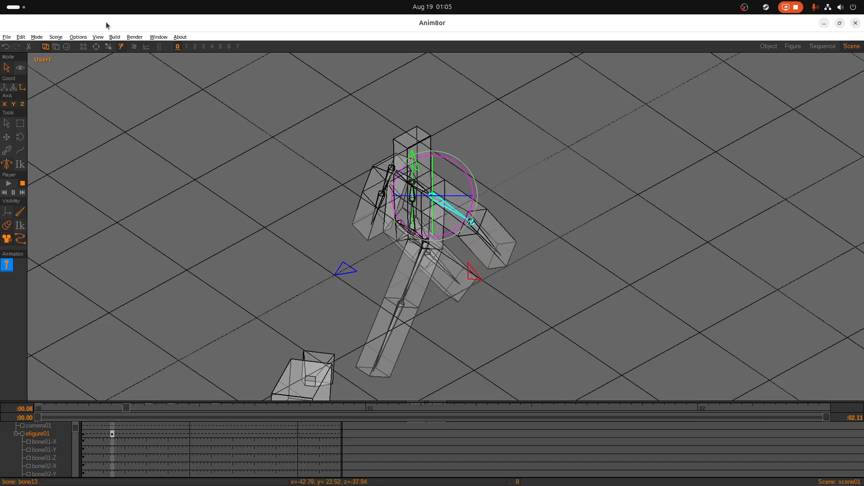
left_click(98, 37)
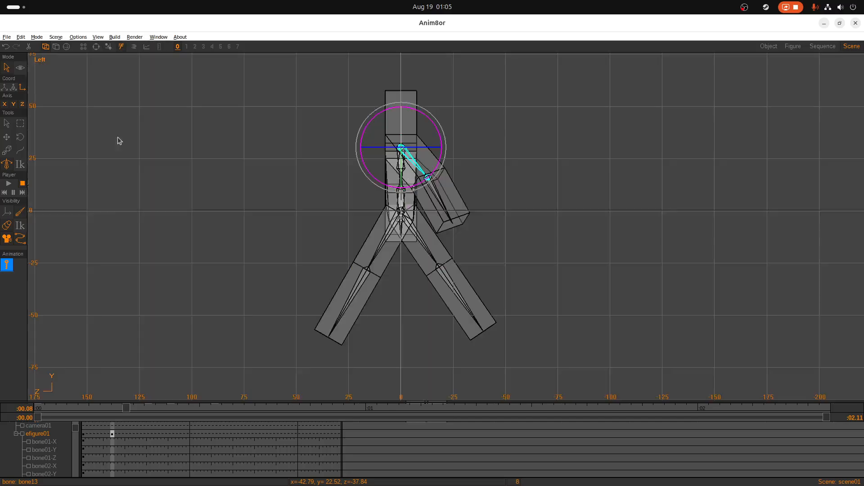
left_click(117, 136)
Step: Pick the opposite upper arm, bone10, in an orbited view and rotate it toward +Z in the Left view at frame 8
left_click(400, 166)
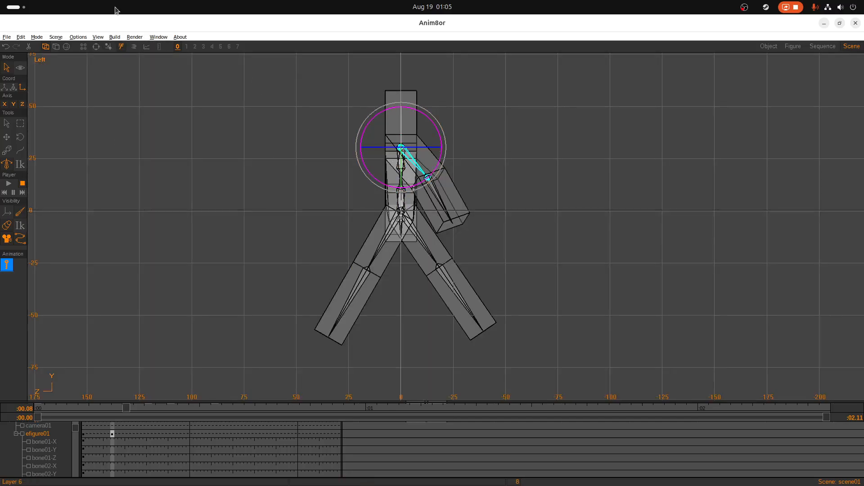
left_click(96, 46)
left_click_drag(348, 176, 534, 309)
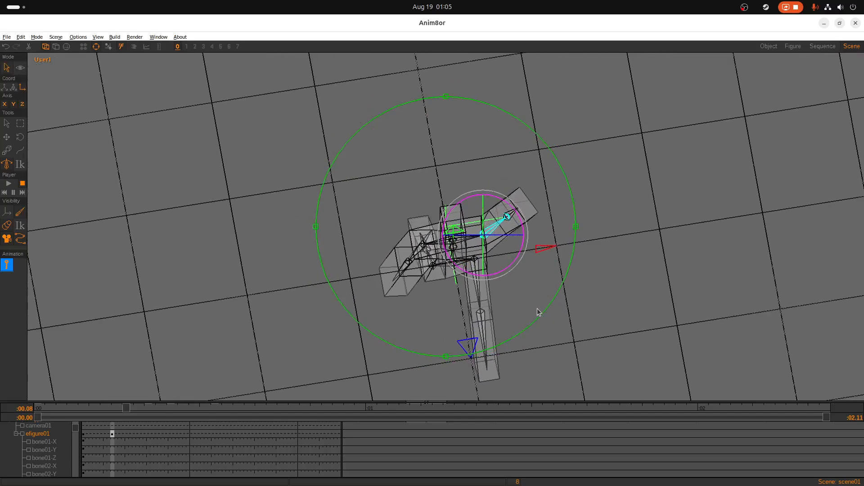
left_click(96, 47)
left_click(418, 256)
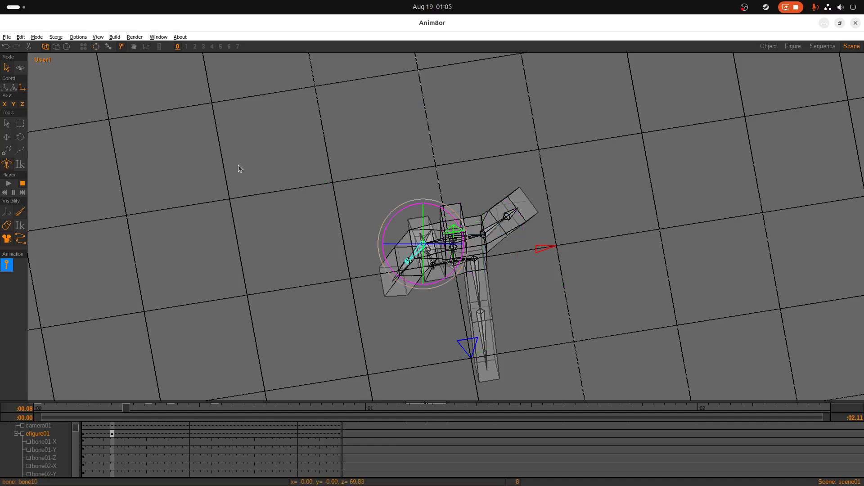
left_click(96, 38)
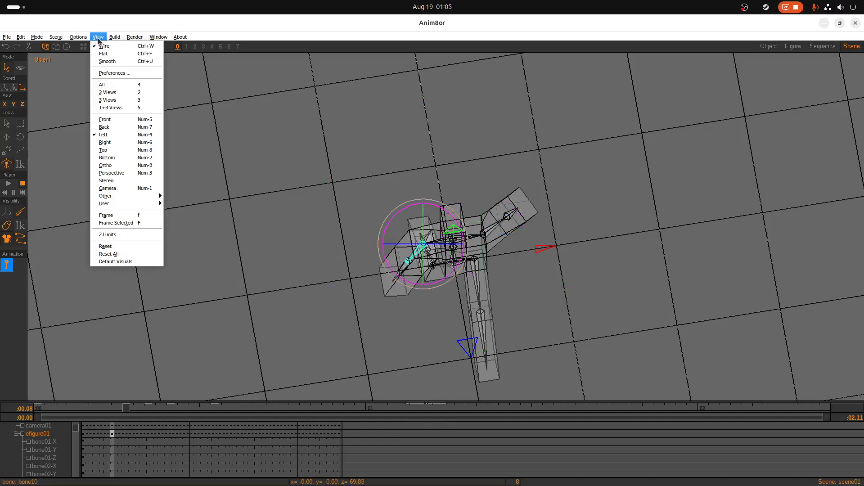
left_click(116, 136)
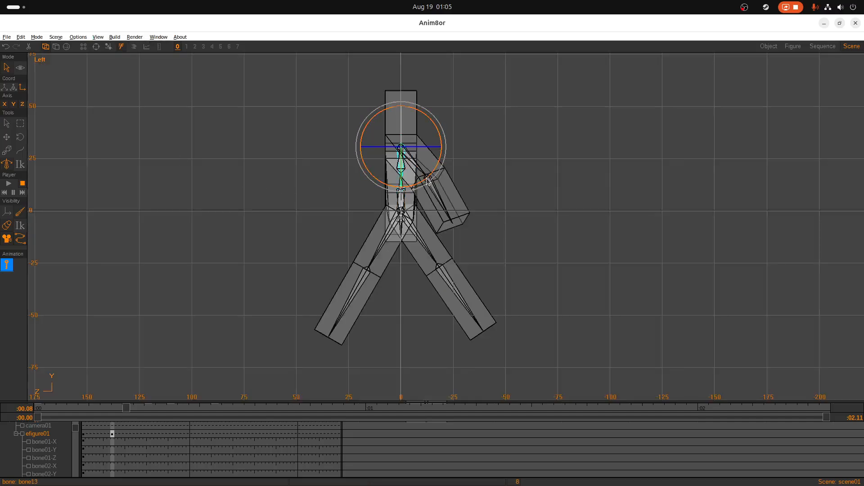
left_click_drag(428, 182, 390, 189)
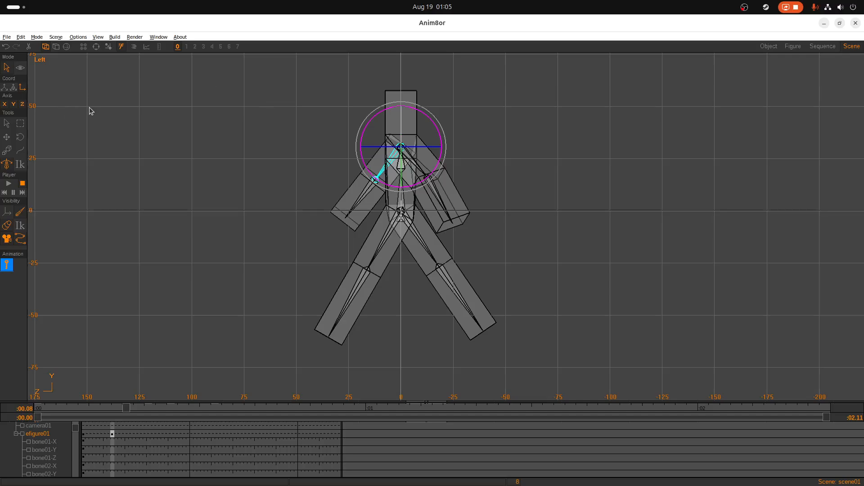
Step: Set the current time to frame 16 and rotate both upper arm bones back to roughly vertical
scroll(130, 445, "down", 5)
scroll(159, 455, "up", 3)
scroll(159, 457, "up", 2)
scroll(139, 432, "up", 2)
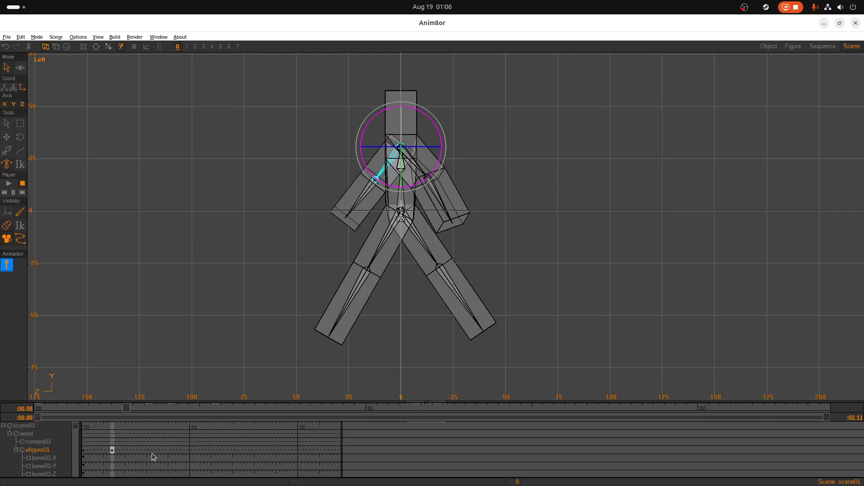
left_click(139, 426)
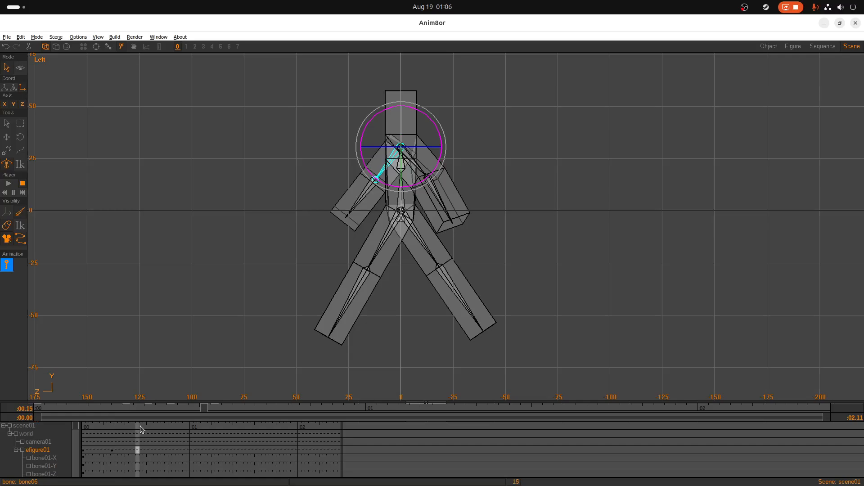
left_click(141, 426)
left_click_drag(391, 192, 428, 195)
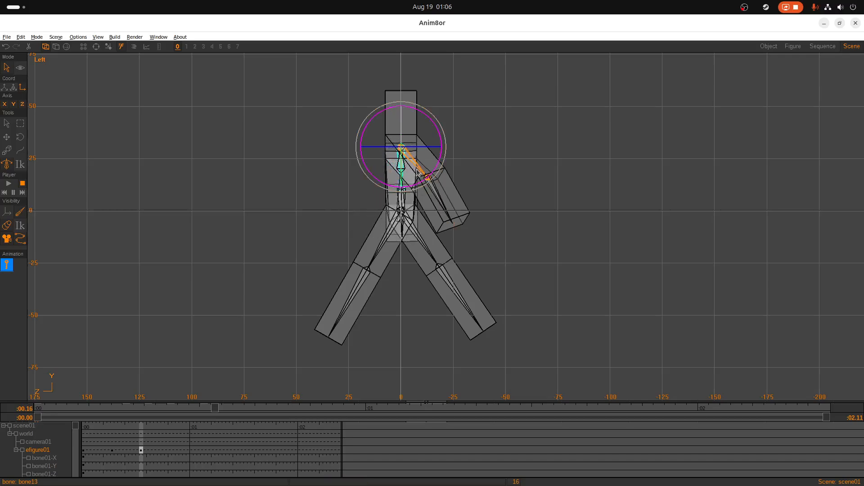
left_click(430, 176)
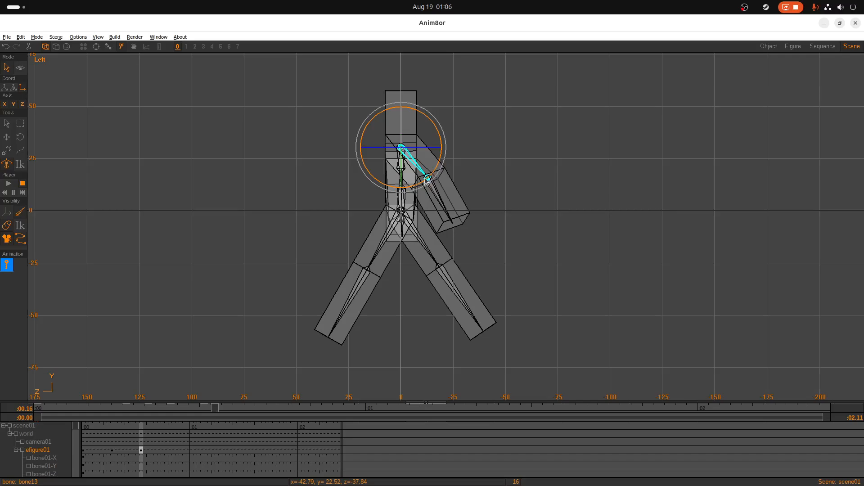
left_click_drag(436, 168, 397, 216)
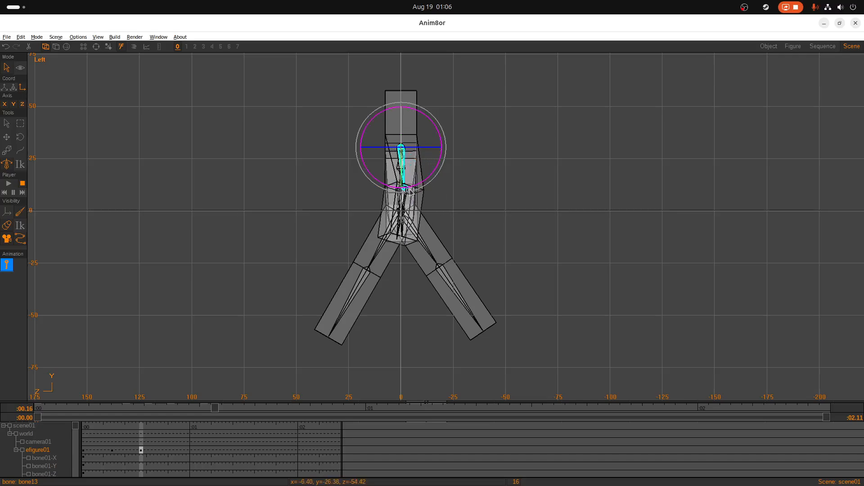
Step: Rotate both upper leg bones back to vertical so the legs are together at frame 16
left_click(379, 255)
mouse_move(414, 248)
left_mouse_down()
mouse_move(443, 246)
mouse_move(422, 257)
left_mouse_up()
left_click(433, 251)
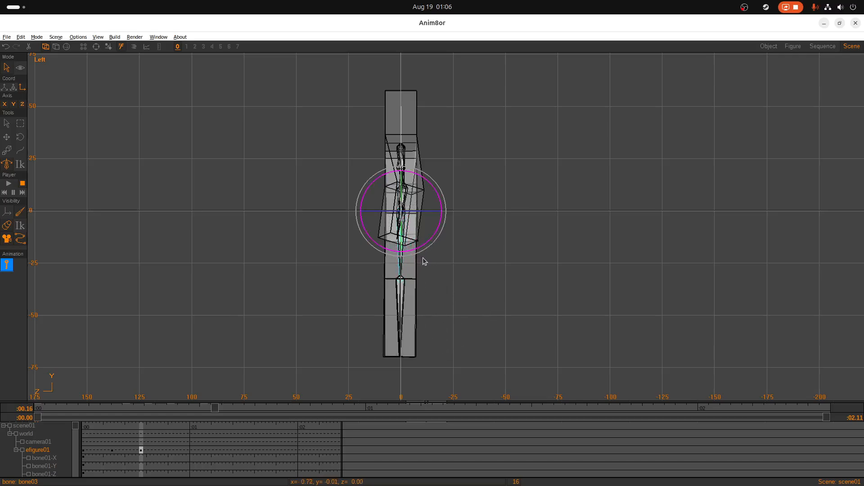
Step: At frame 24, rotate the upper legs apart in reverse of frame 8: bone03 toward +Z and bone06 about 28° toward -Z
left_click(173, 451)
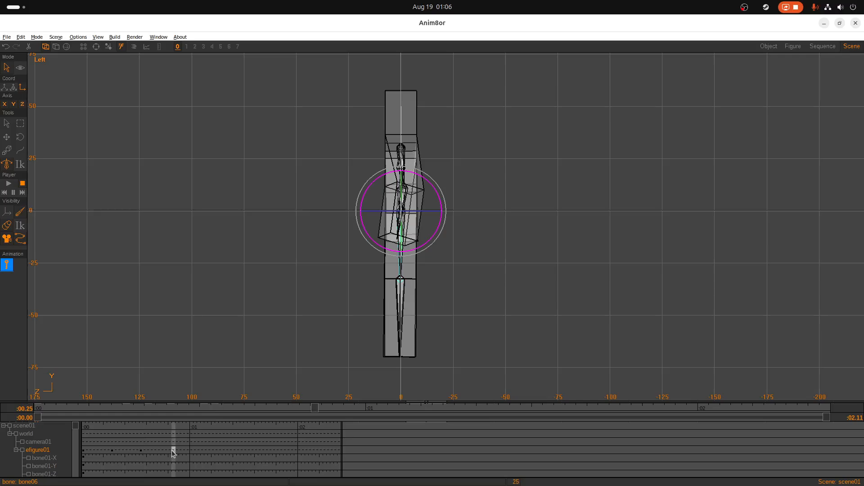
left_click(167, 450)
left_click(169, 445)
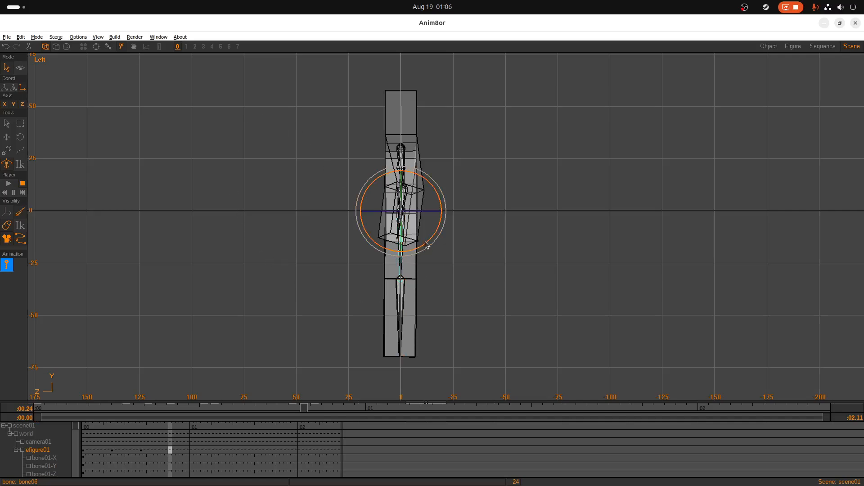
left_click_drag(426, 246, 392, 250)
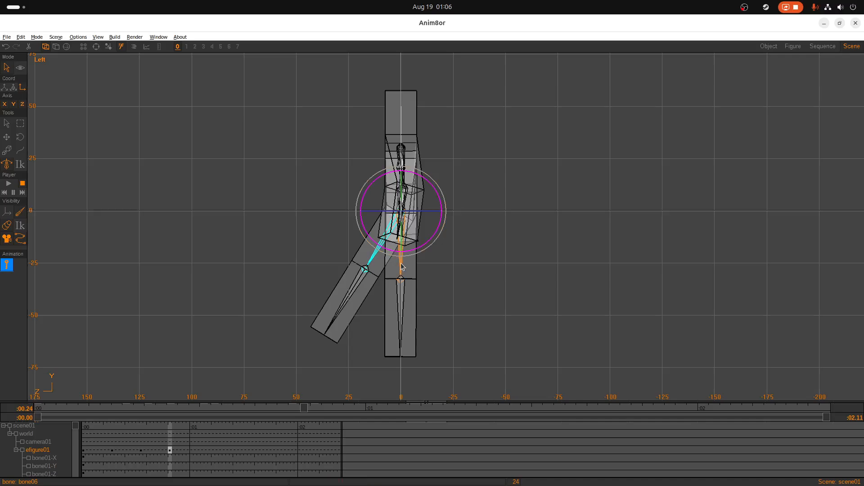
left_click_drag(412, 247, 442, 251)
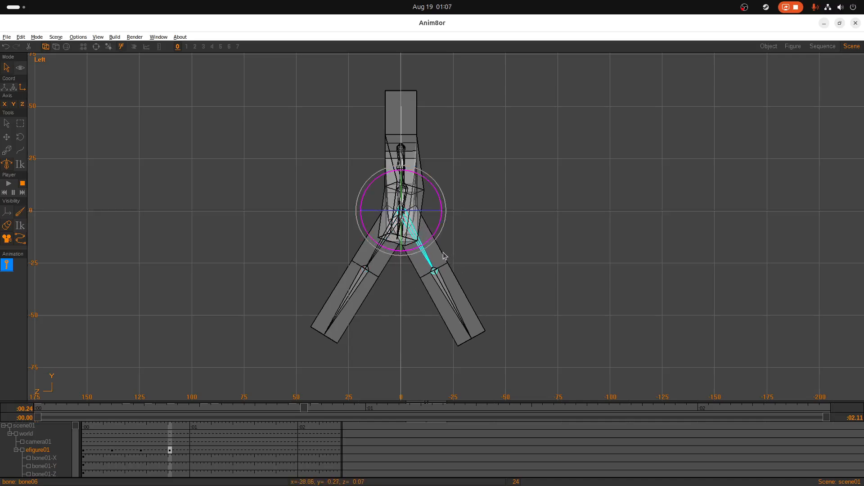
Step: Rotate the upper arms in reverse of frame 8 at frame 24: bone13 toward +Z and bone10 toward -Z
left_click(404, 166)
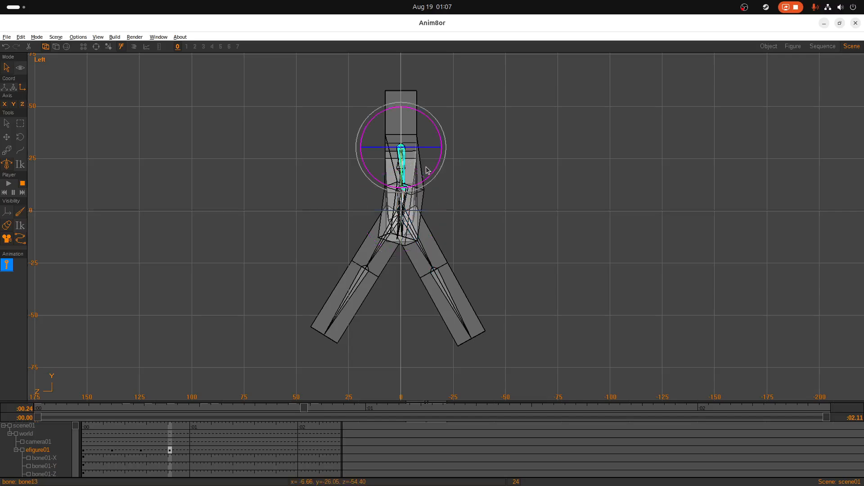
left_click_drag(431, 180, 395, 187)
left_click(95, 47)
left_click_drag(334, 208, 364, 205)
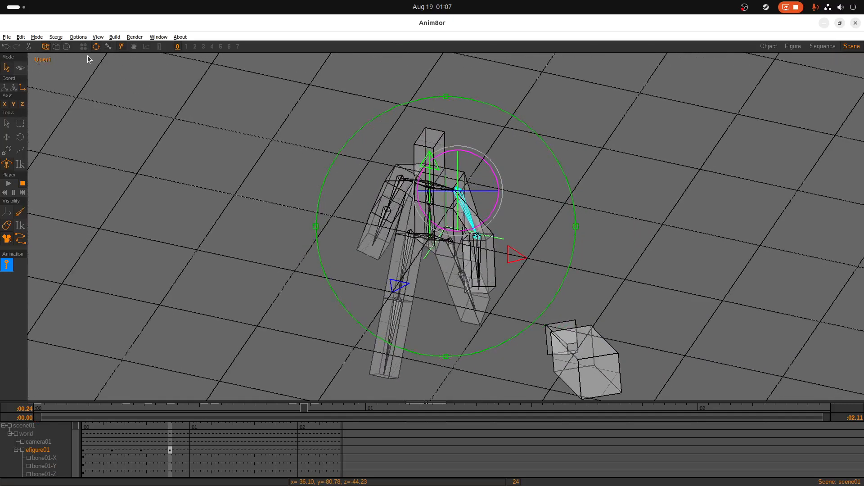
left_click(96, 47)
left_click(397, 199)
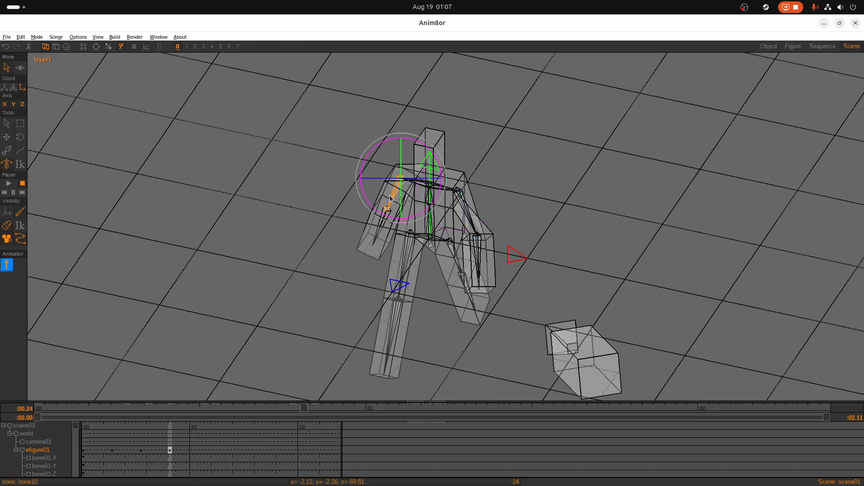
left_click(97, 37)
left_click(108, 137)
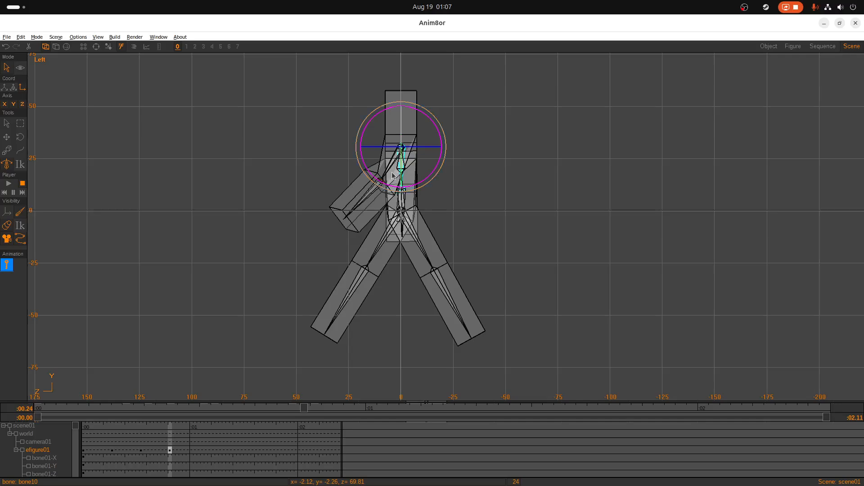
left_click_drag(419, 181, 450, 167)
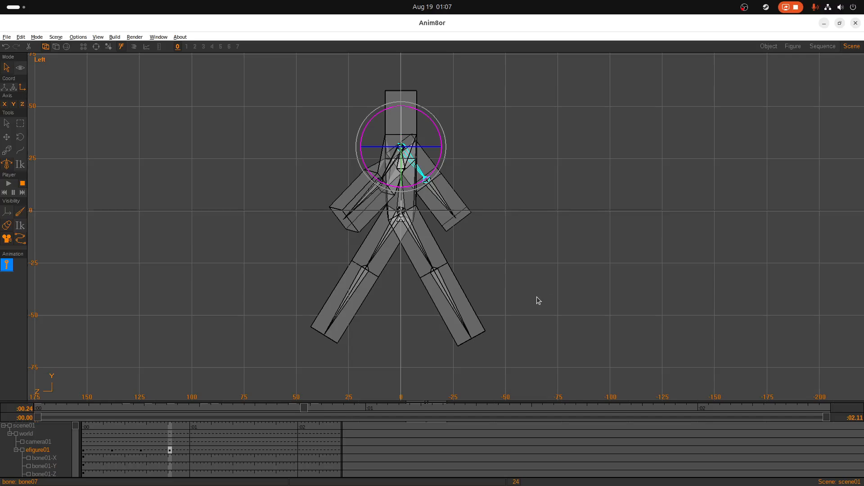
Step: Set the current time to frame 32 and swing both upper arm bones back to roughly vertical
scroll(537, 301, "down", 3)
scroll(525, 318, "up", 1)
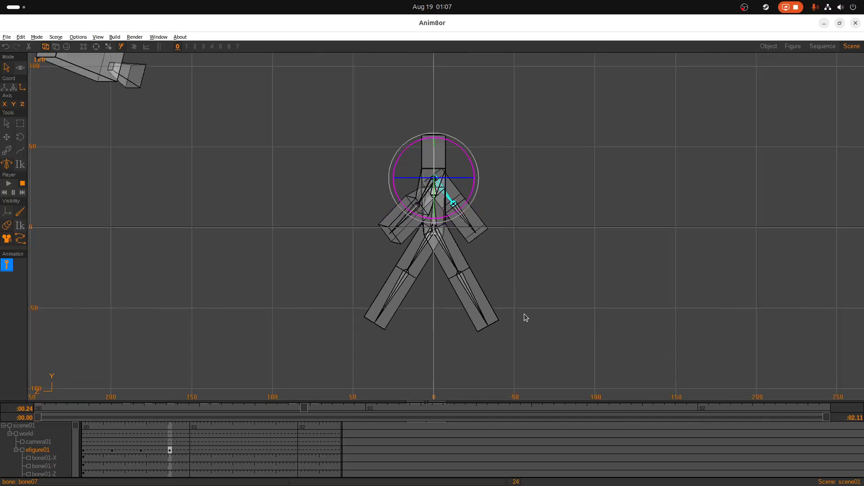
scroll(525, 318, "up", 1)
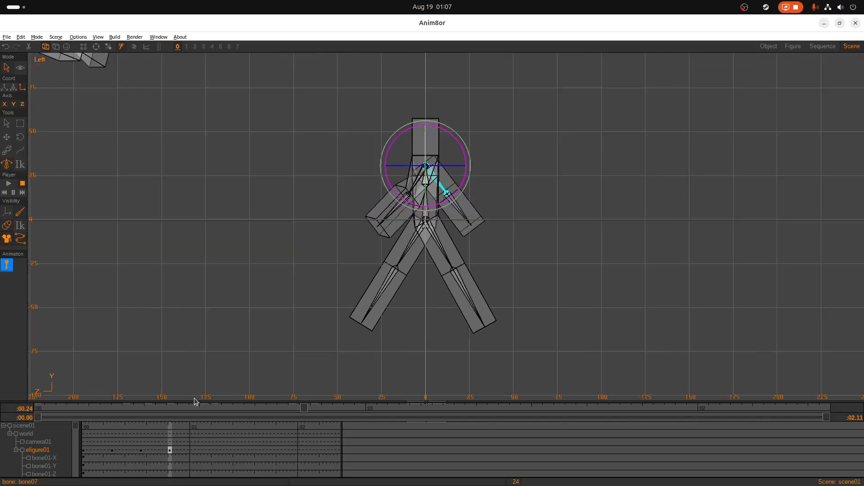
left_click(195, 446)
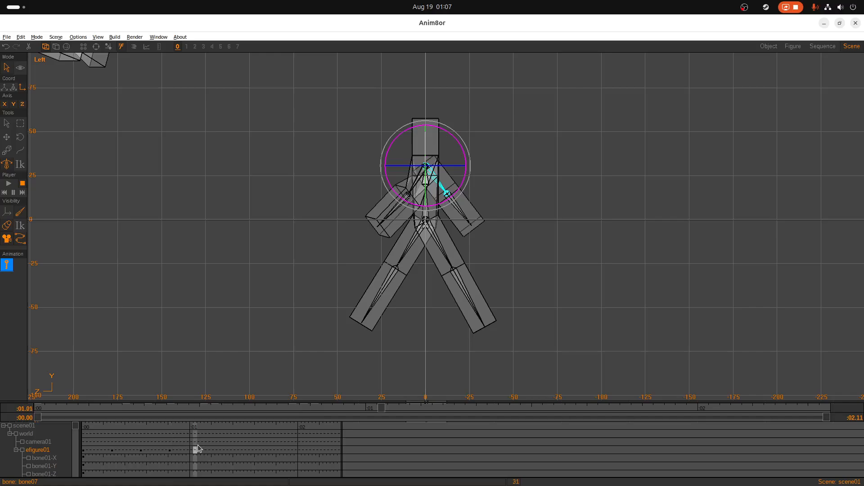
left_click(200, 444)
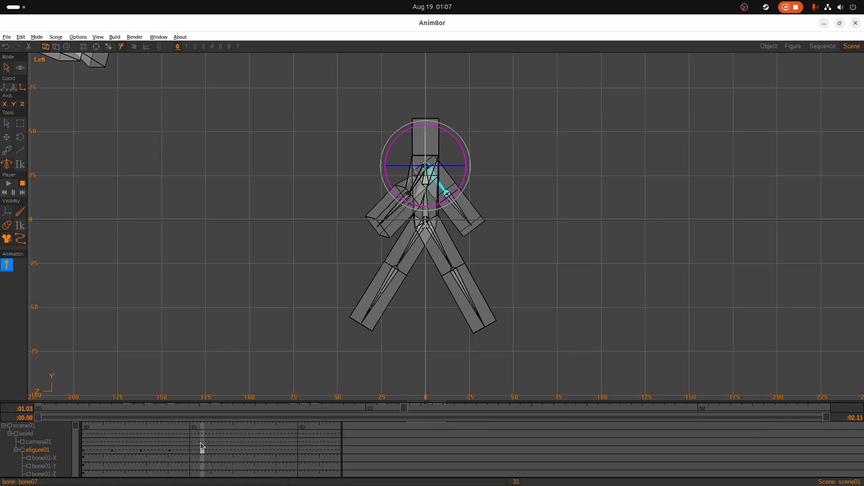
left_click(198, 444)
left_click(414, 193)
left_click(464, 181)
left_click_drag(468, 174, 456, 209)
left_click(415, 183)
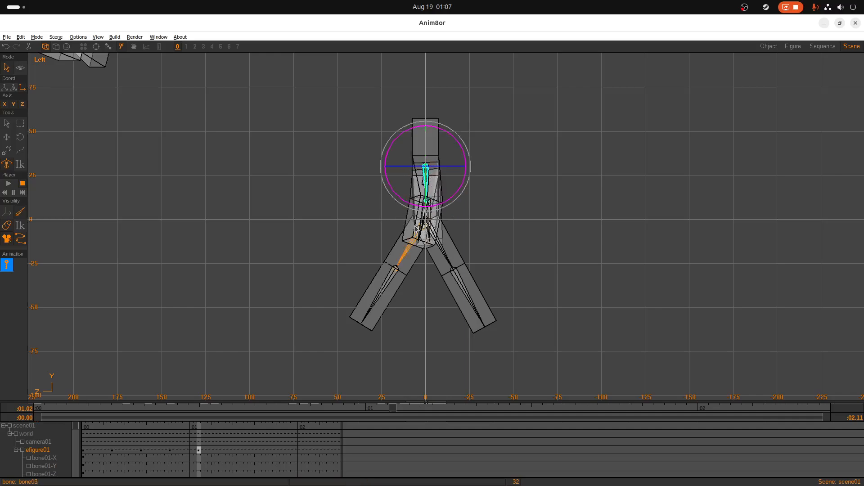
Step: Rotate both upper leg bones, bone03 and bone06, back to vertical at frame 32 and leave bone editing
left_click(406, 252)
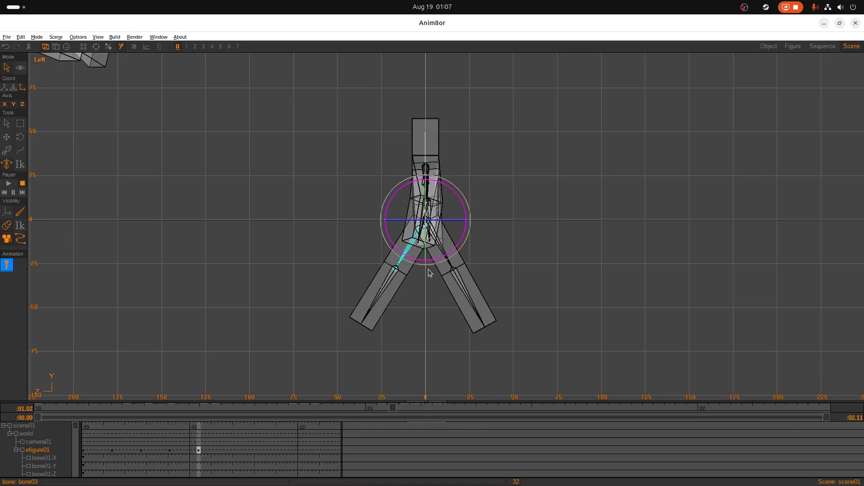
left_click_drag(430, 264, 460, 266)
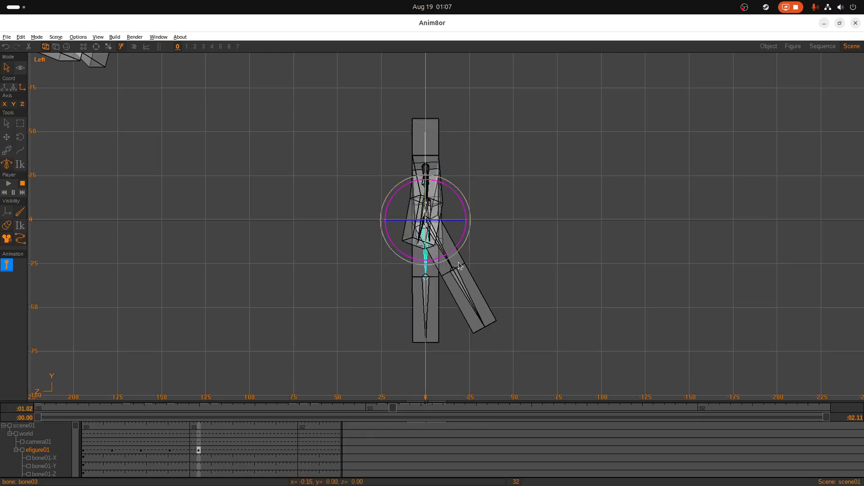
left_click(446, 264)
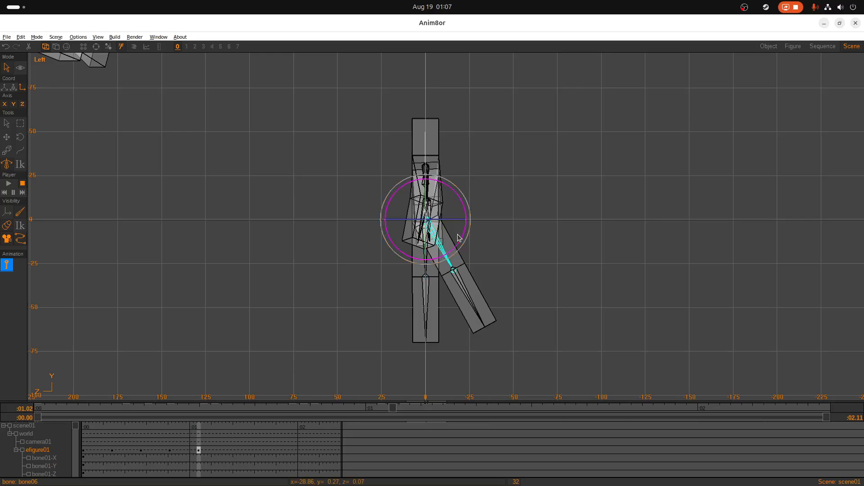
left_click_drag(463, 240, 448, 262)
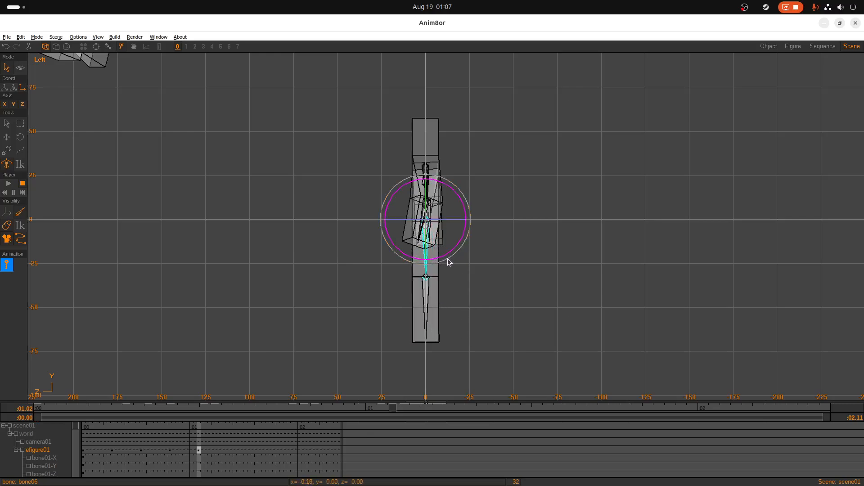
left_click(7, 125)
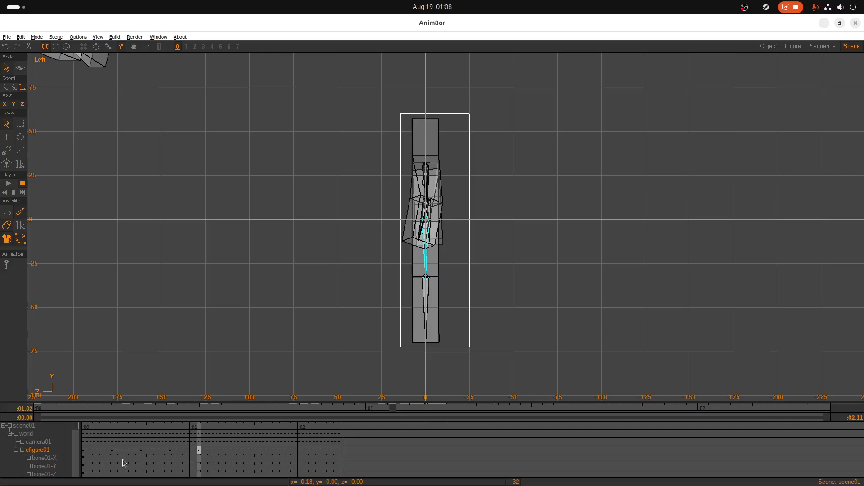
Step: Step backward frame by frame from frame 32 to frame 0 to review the walk cycle poses
key("Left")
key("Left")
key("Left")
key("Left")
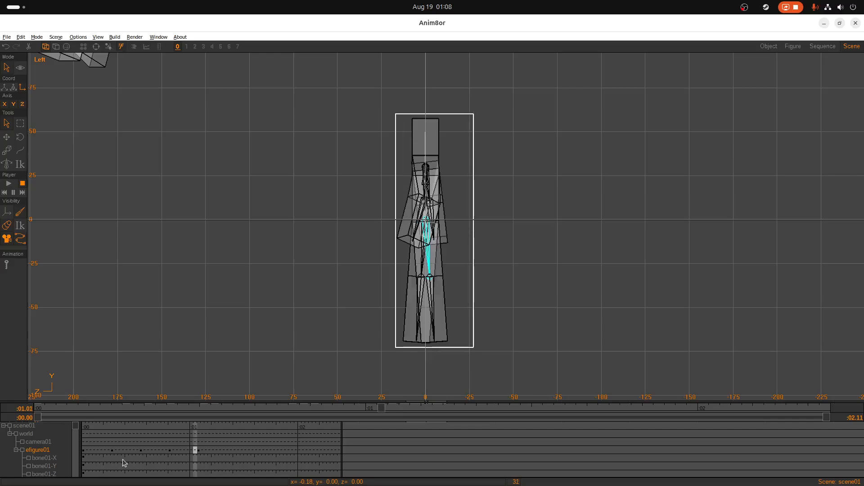
key("Left")
key("Left")
key("Left")
key("Left")
key("Left")
key("Left")
key("Left")
key("Left")
key("Left")
key("Left")
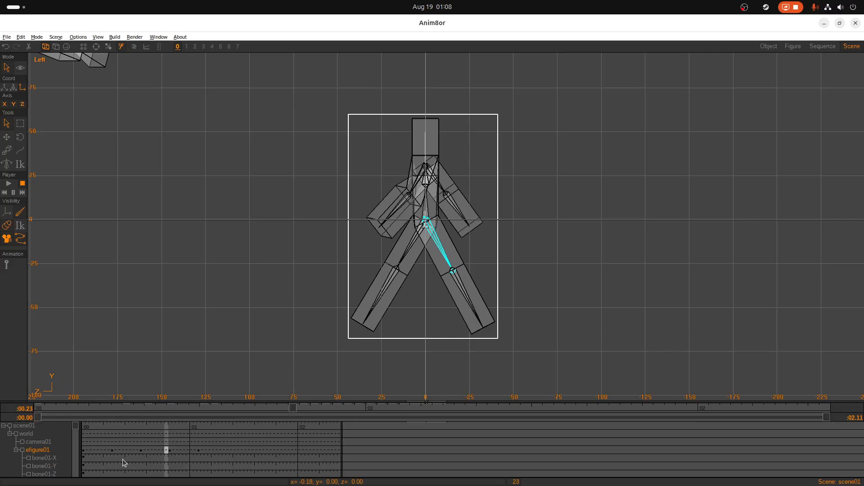
key("Left")
key("Left")
key("Left")
key("Left")
key("Left")
key("Left")
key("Left")
key("Left")
key("Left")
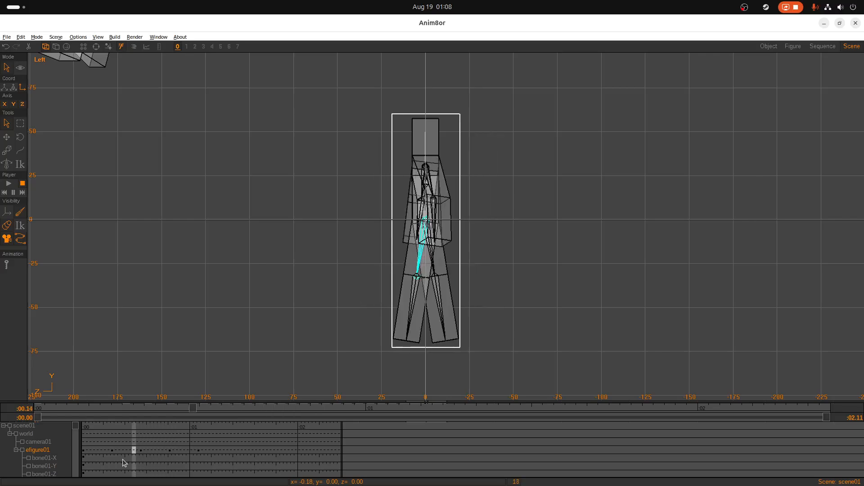
key("Left")
key("Left")
key("Left")
key("Left")
key("Left")
key("Left")
key("Left")
key("Left")
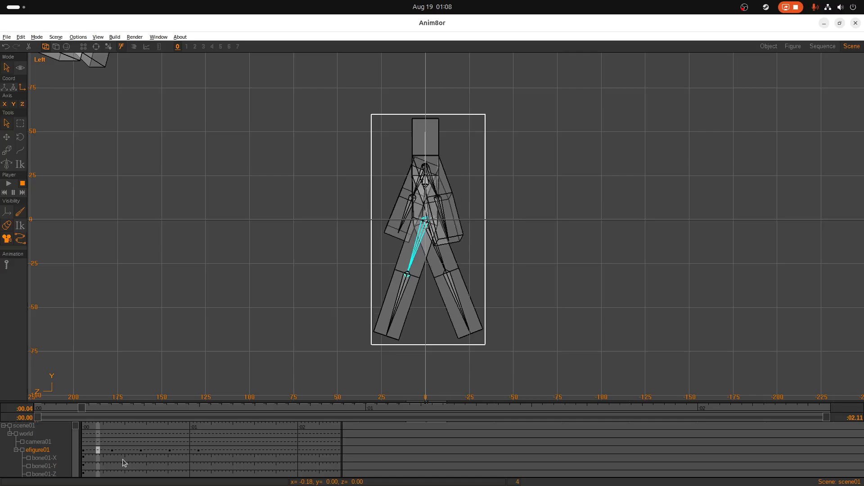
key("Left")
key("Right")
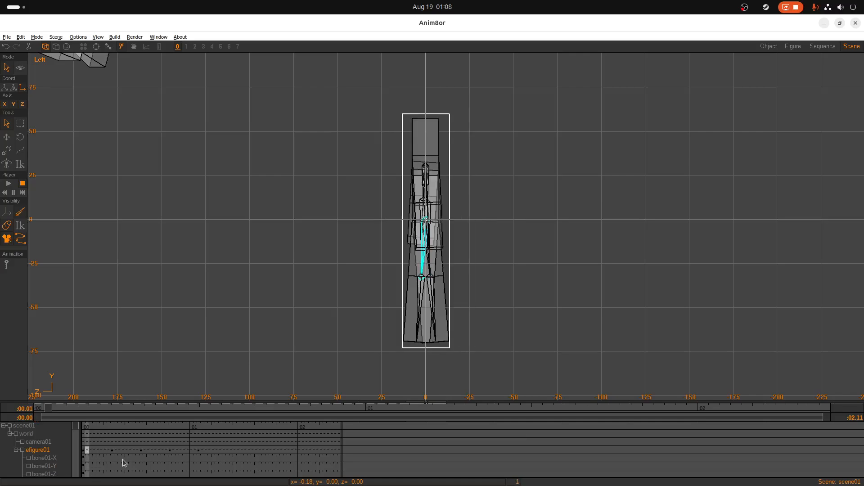
key("Left")
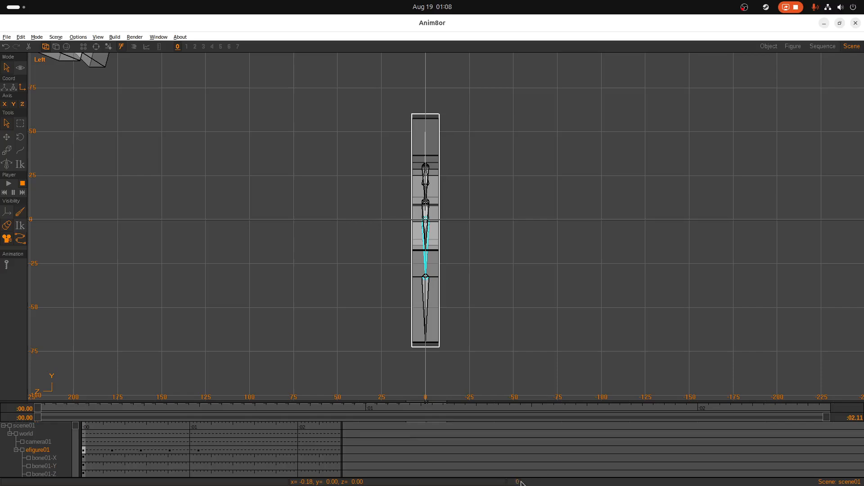
Step: Step forward through the walk cycle from frame 0 to past frame 32, and return to frame 32
key("Right")
key("Right")
key("Right")
key("Right")
key("Right")
key("Right")
key("Right")
key("Right")
key("Right")
key("Right")
key("Right")
key("Right")
key("Right")
key("Right")
key("Right")
key("Right")
key("Right")
key("Right")
key("Right")
key("Right")
key("Right")
key("Right")
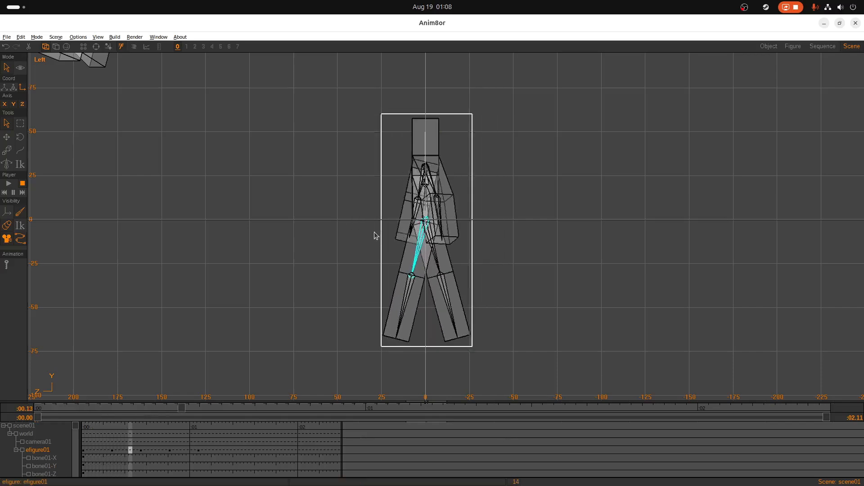
key("Right")
key("Right")
key("Right")
key("Right")
key("Right")
key("Right")
key("Right")
key("Right")
key("Right")
key("Right")
key("Right")
key("Right")
key("Right")
key("Right")
key("Right")
key("Right")
key("Right")
key("Right")
key("Right")
key("Right")
key("Left")
key("Left")
key("Left")
key("Left")
key("Left")
key("Left")
key("Left")
key("Left")
key("Left")
key("Left")
key("Left")
key("Left")
key("Left")
key("Left")
key("Left")
key("Left")
key("Left")
key("Left")
key("Left")
key("Left")
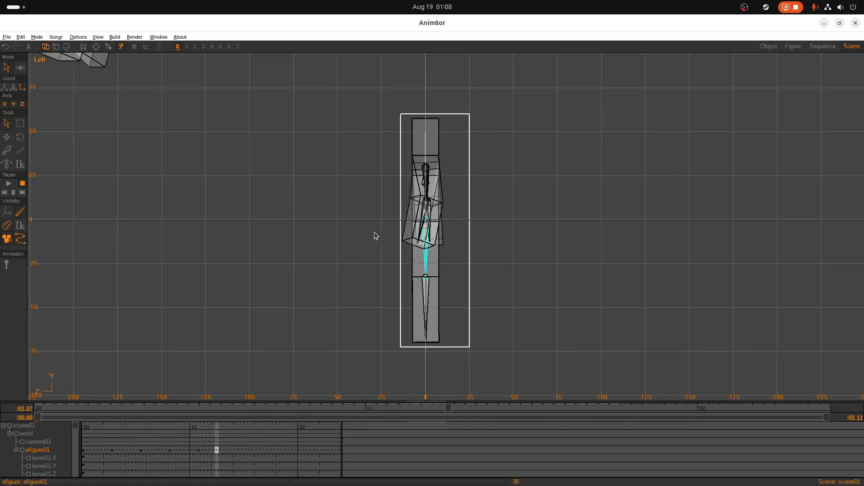
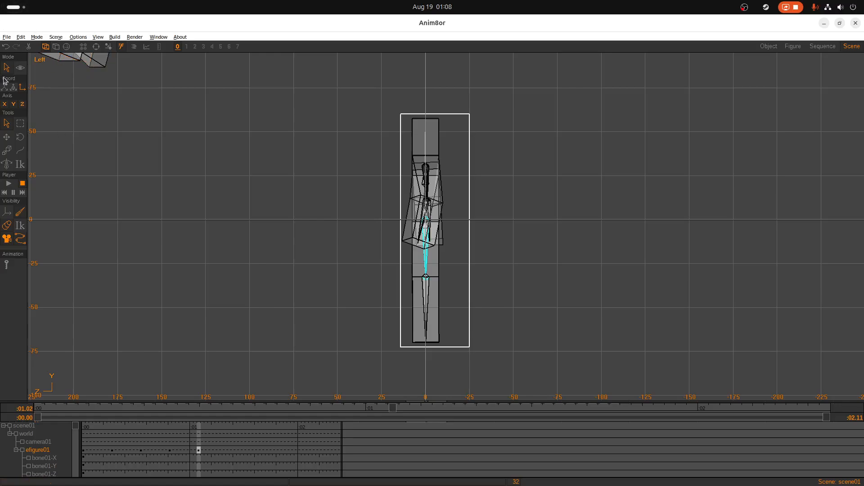
Step: Save the block_man.an8 project and minimize the Anim8or window
left_click(7, 36)
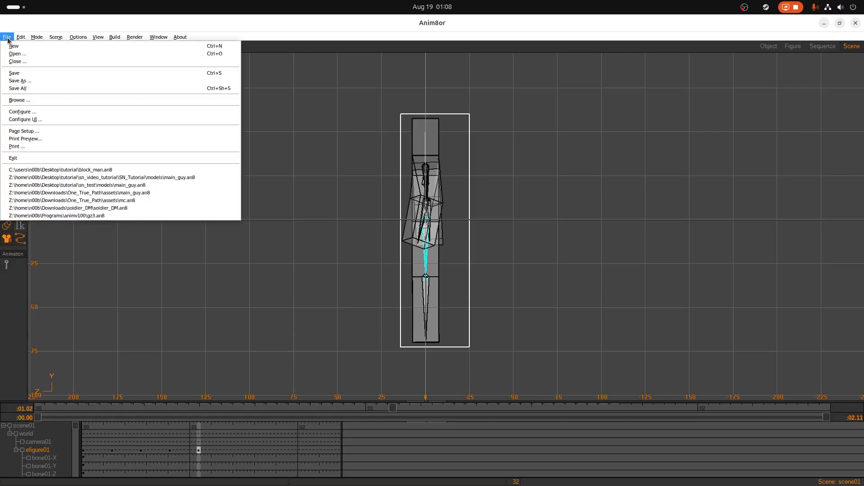
left_click(24, 75)
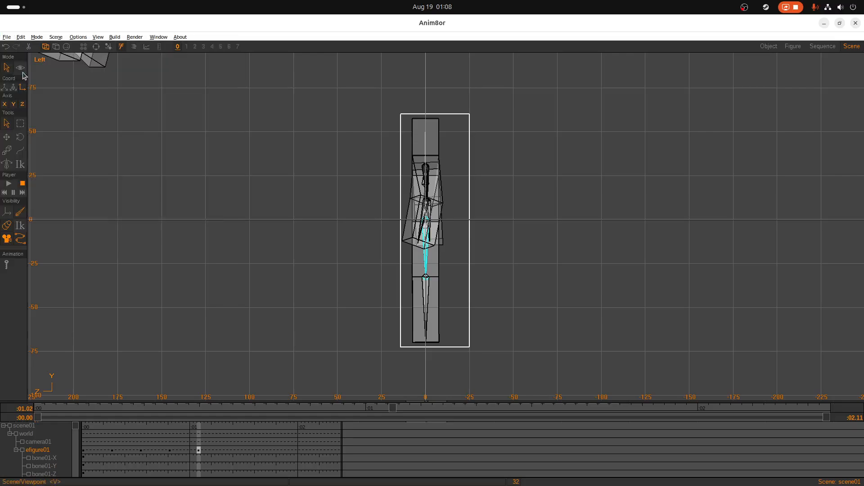
left_click(824, 23)
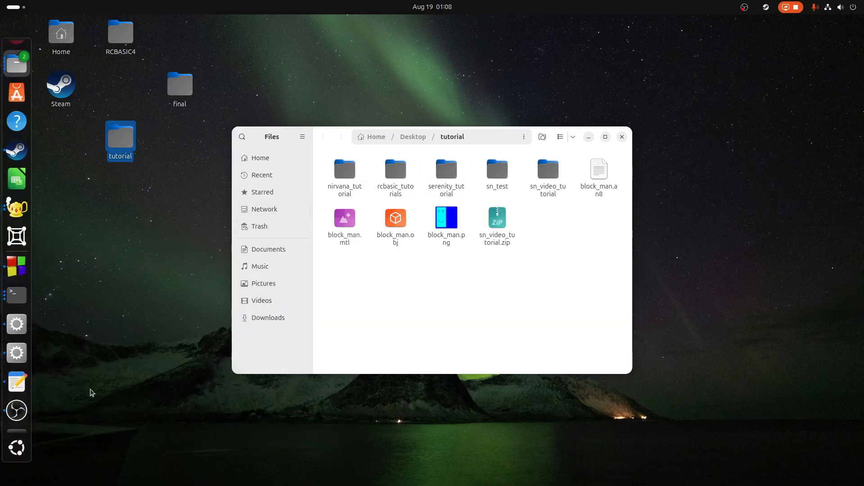
Step: Launch Serenity3D and arrange its window and the tutorial folder window so both are accessible
left_click(2, 450)
scroll(299, 313, "down", 1)
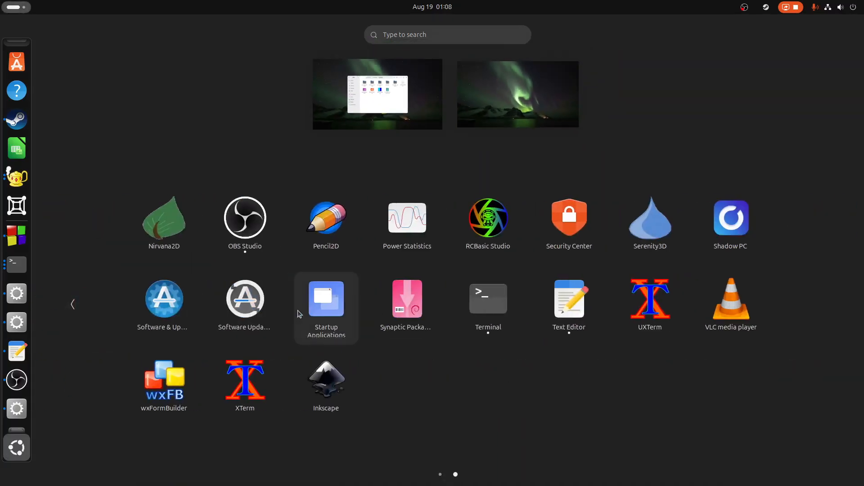
left_click(644, 243)
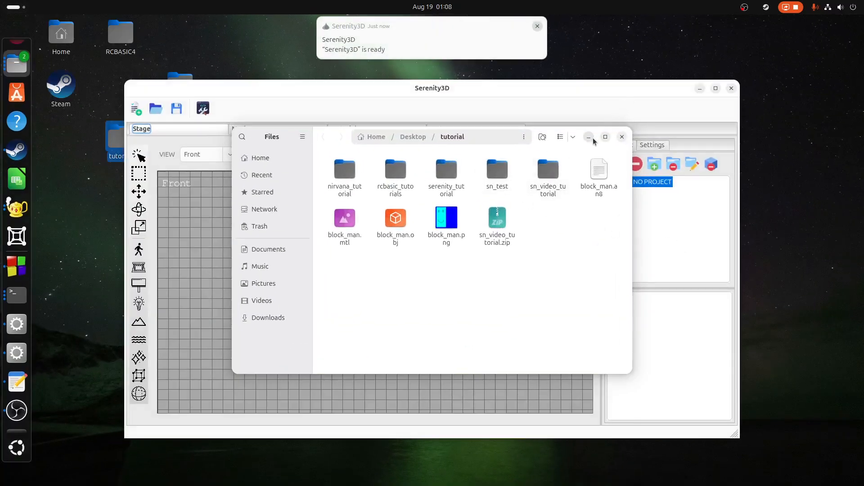
left_click_drag(582, 133, 791, 205)
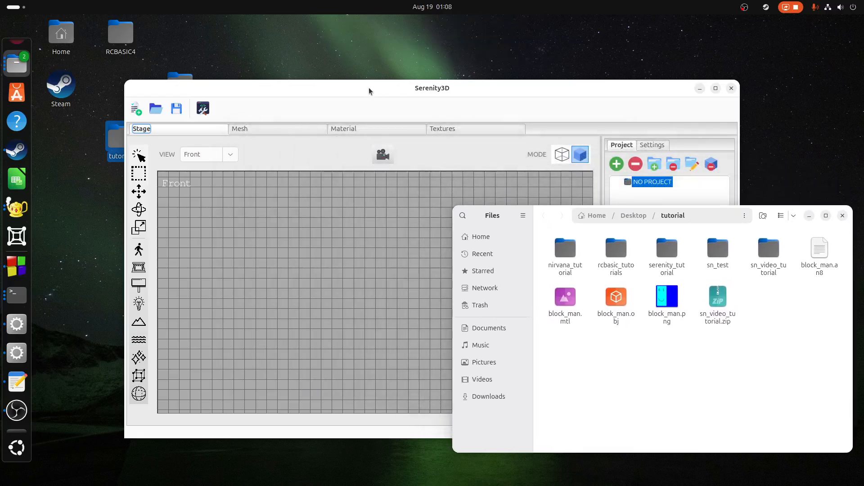
left_click_drag(369, 91, 335, 71)
Step: Create a new project named an8_test located in the tutorial folder on the Desktop
left_click(102, 90)
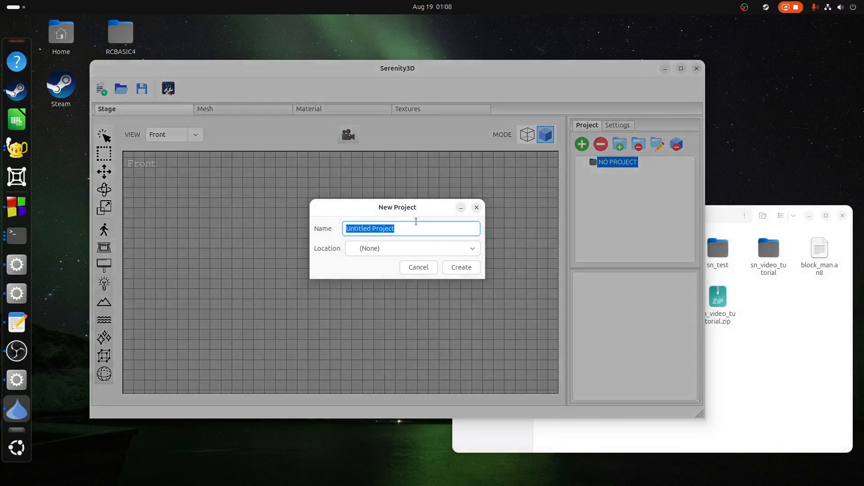
left_click(408, 245)
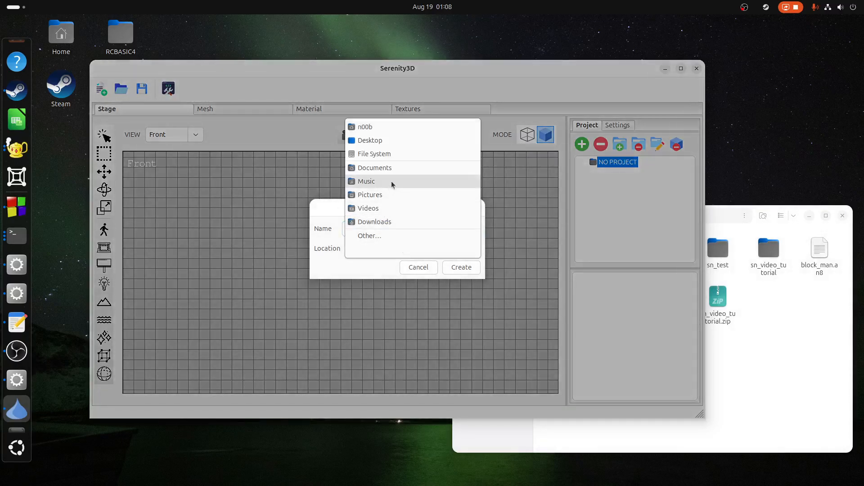
left_click(365, 236)
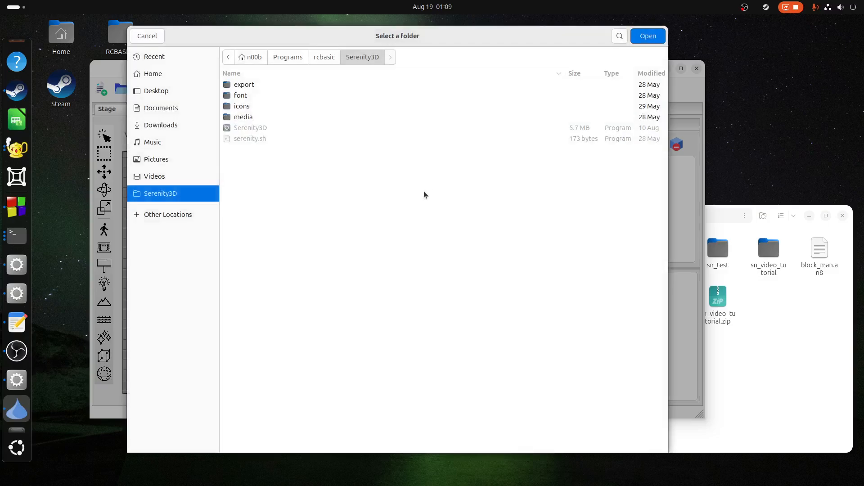
left_click(171, 91)
double_click(241, 141)
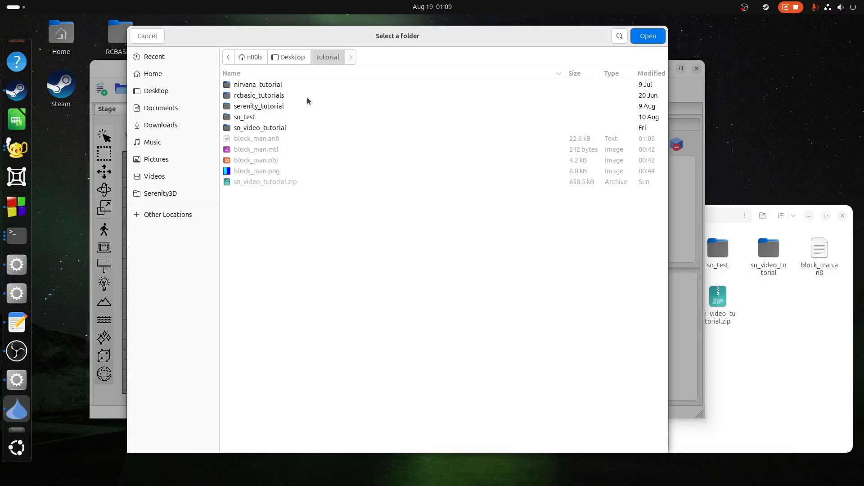
left_click(648, 36)
left_click_drag(400, 229, 265, 230)
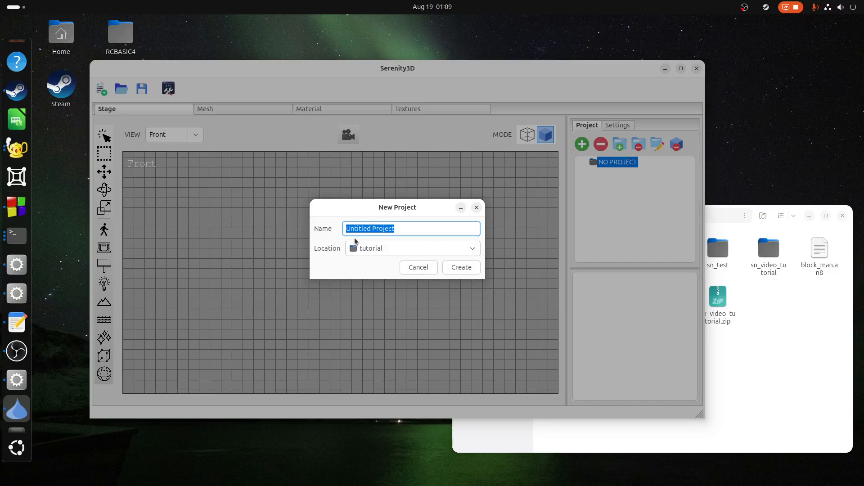
type("an8_test")
left_click(462, 268)
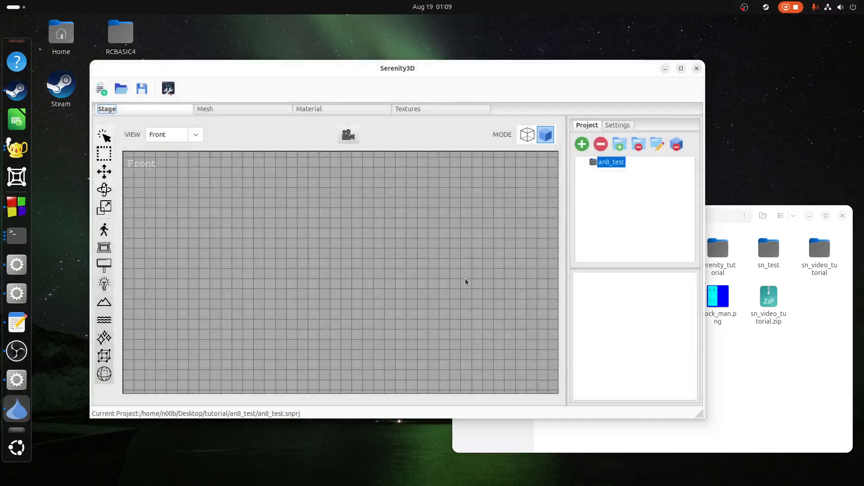
Step: Open the an8_test folder in a new file manager window beside the tutorial folder and enter its models folder
left_click(726, 374)
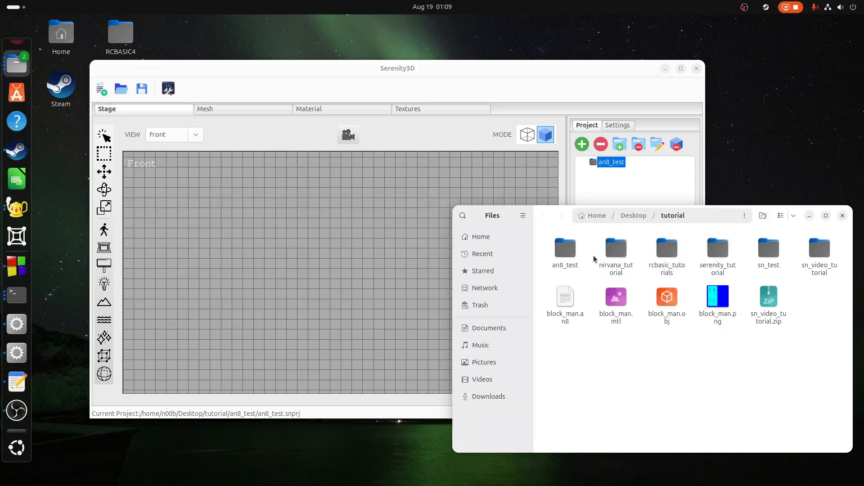
right_click(570, 250)
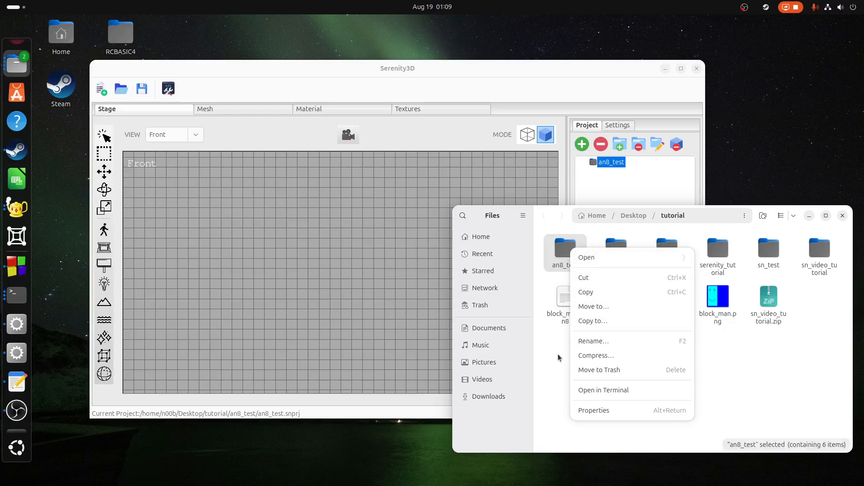
left_click(545, 373)
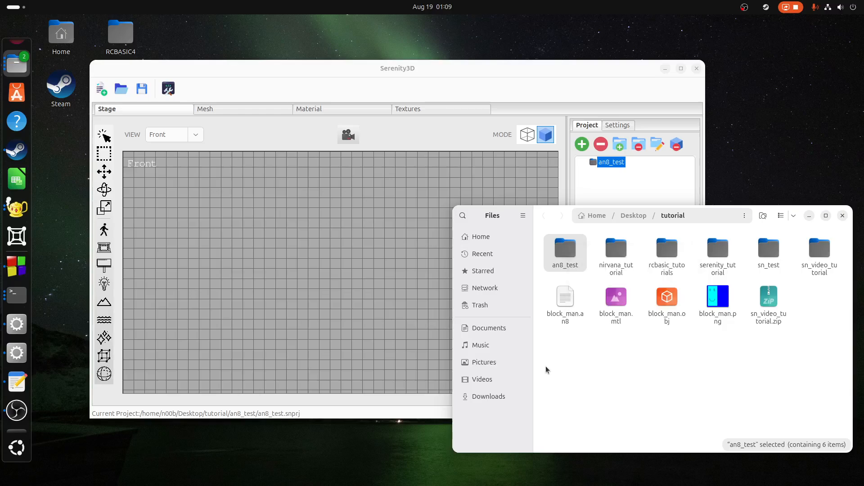
right_click(574, 244)
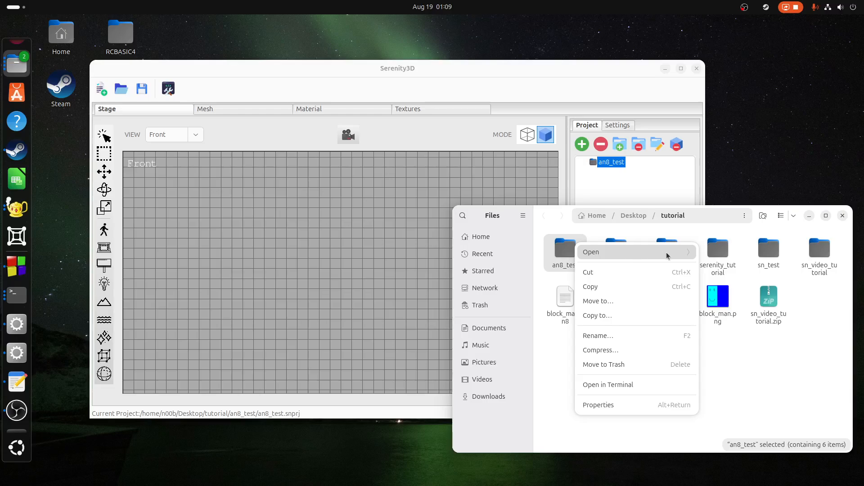
left_click(689, 253)
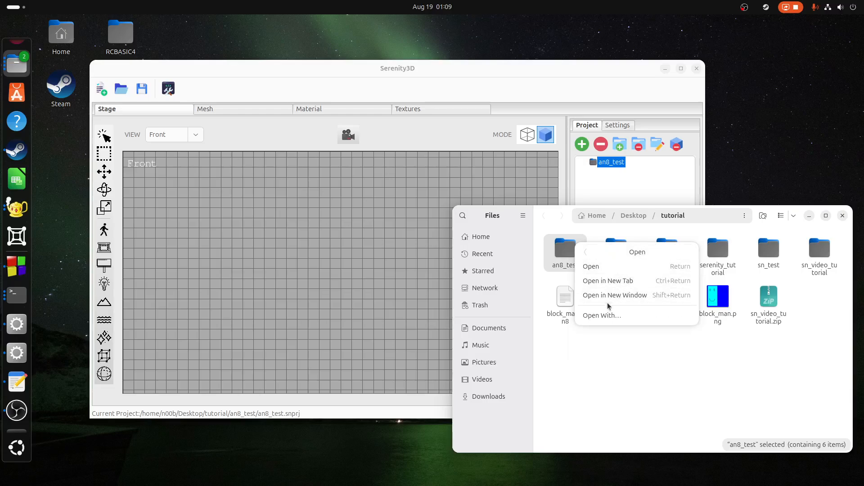
left_click(614, 295)
left_click_drag(485, 144, 329, 226)
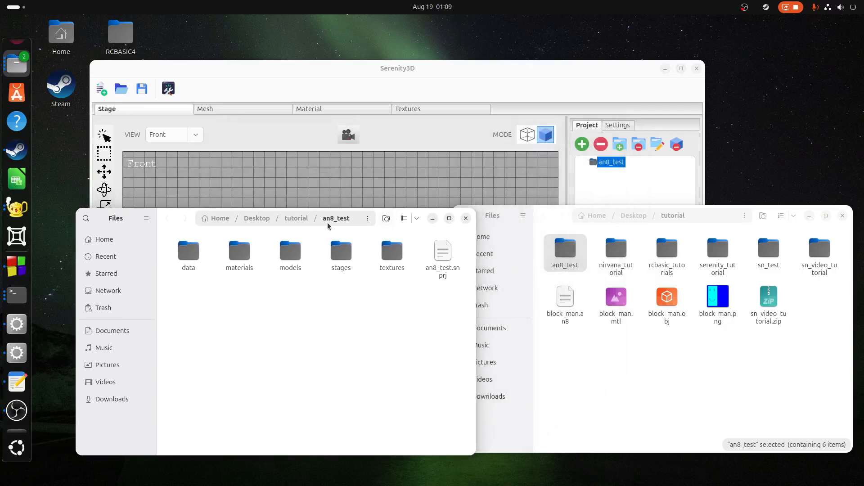
double_click(290, 254)
Step: Move block_man.an8 from the tutorial folder into the project's models folder
left_click(686, 339)
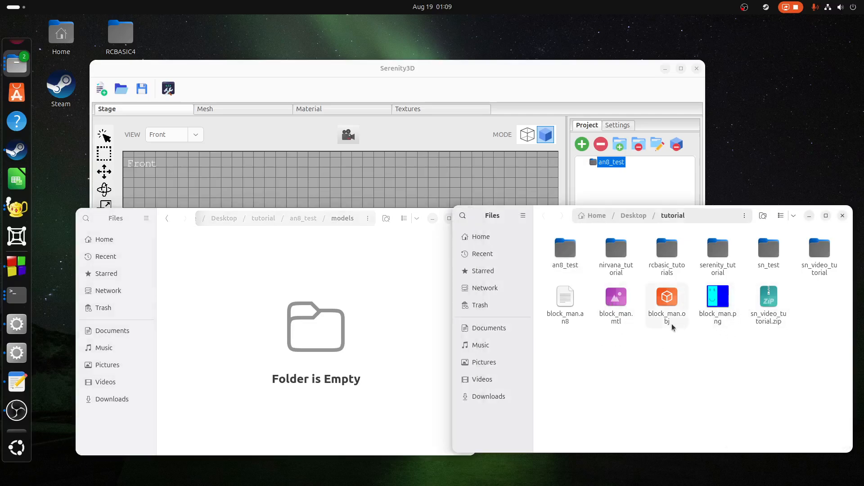
left_click_drag(564, 299, 225, 297)
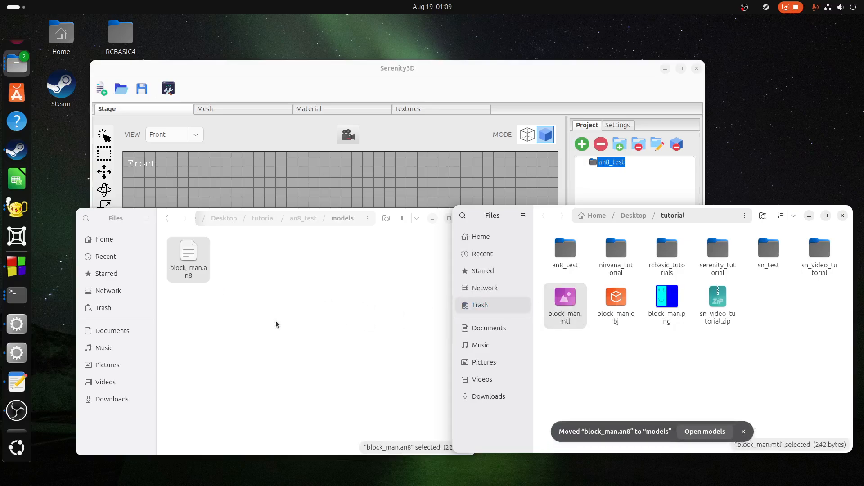
left_click(351, 343)
left_click(594, 352)
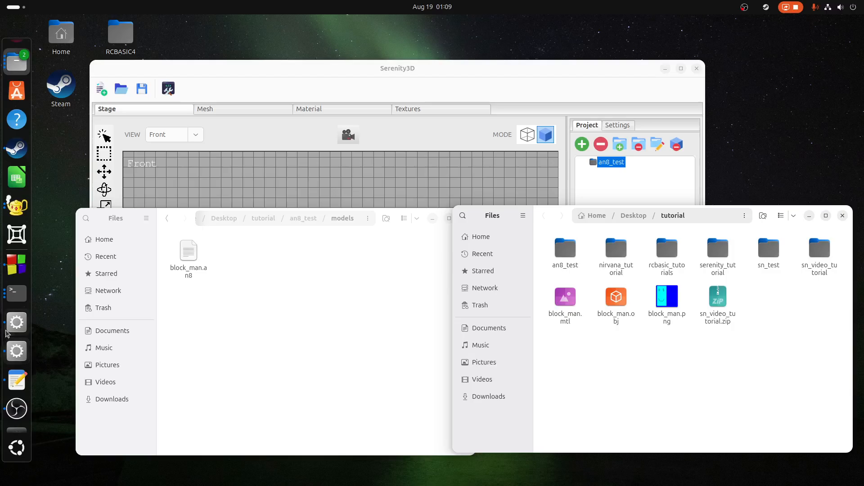
Step: Save the block man file again in Anim8or and move it into the project's models folder, replacing the older block_man.an8
scroll(10, 337, "down", 2)
left_click(17, 360)
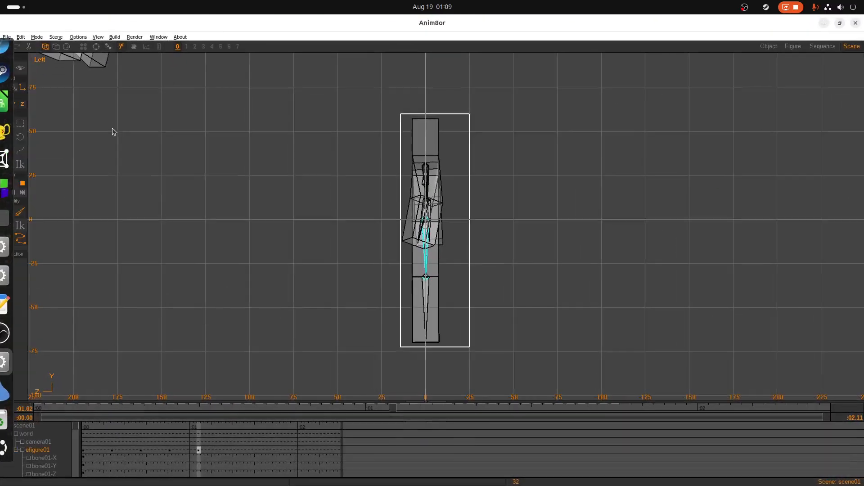
left_click(6, 37)
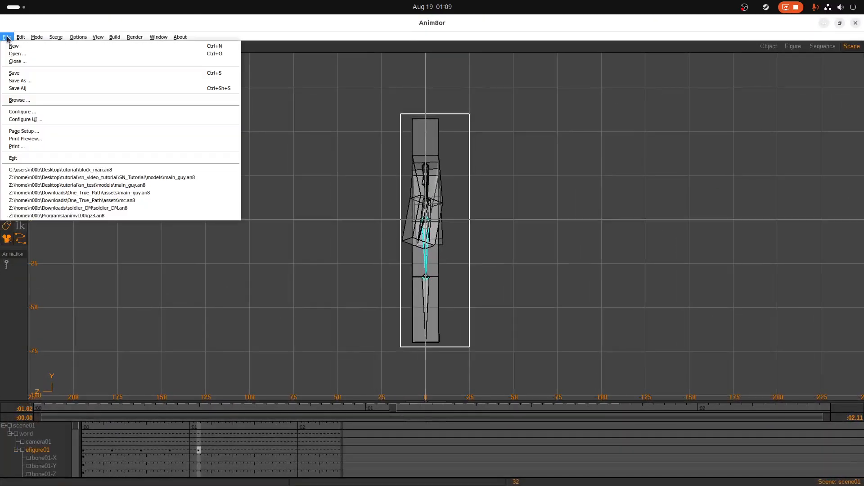
left_click(14, 73)
left_click(823, 22)
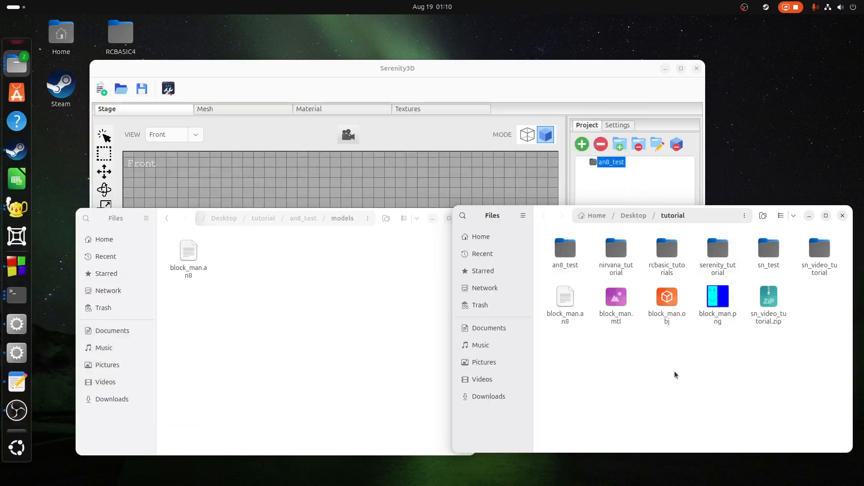
left_click_drag(566, 300, 418, 308)
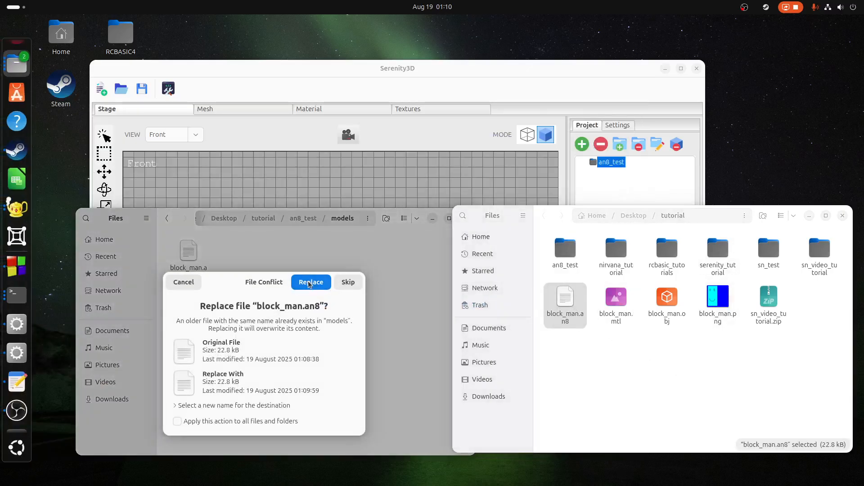
left_click(309, 282)
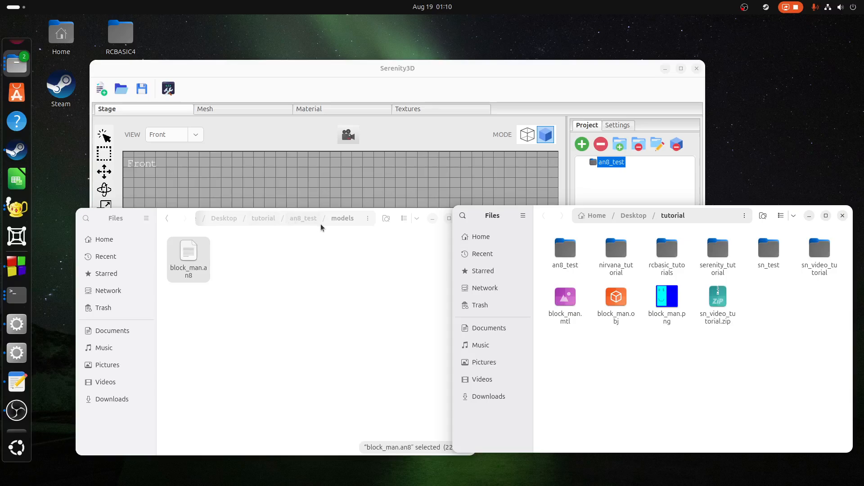
Step: Move block_man.png from the tutorial folder into the an8_test project's textures folder
left_click(292, 222)
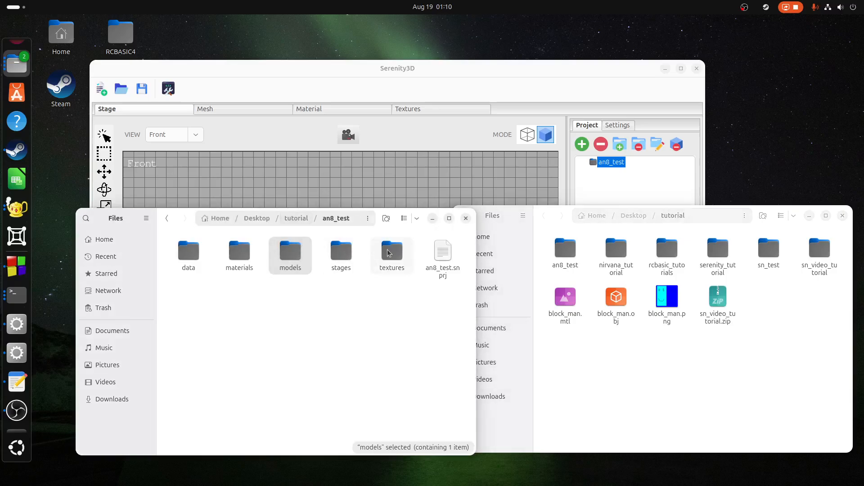
double_click(386, 253)
left_click(663, 371)
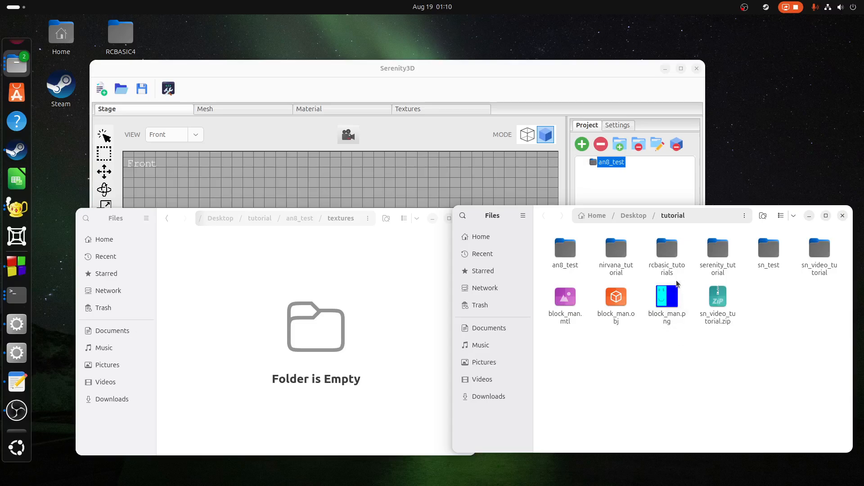
left_click_drag(672, 296, 261, 307)
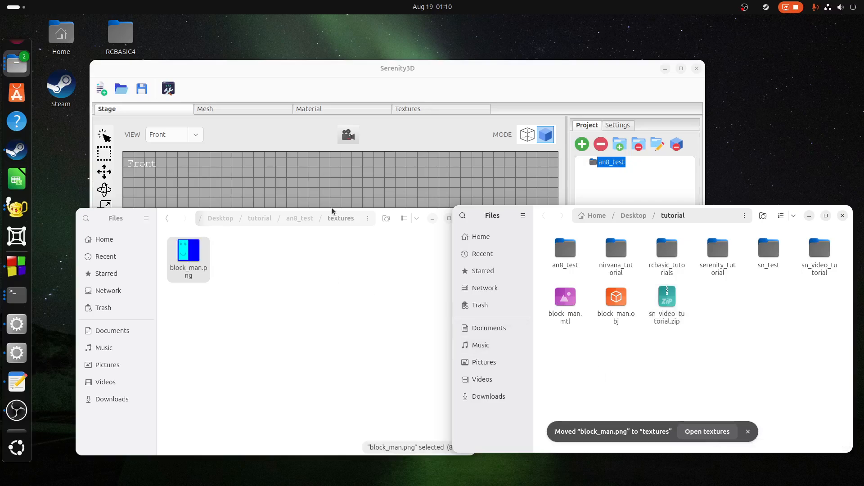
Step: Switch to Serenity3D, load block_man.png as a project texture, preview it and maximize the window
left_click(298, 80)
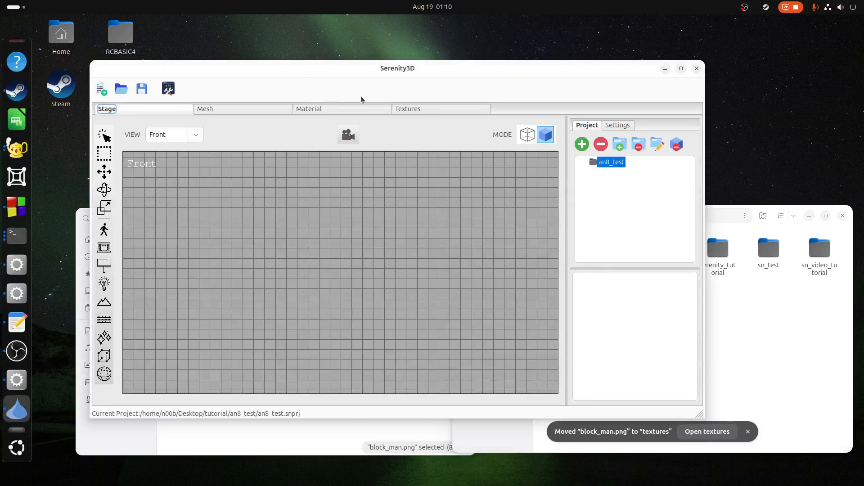
left_click(419, 111)
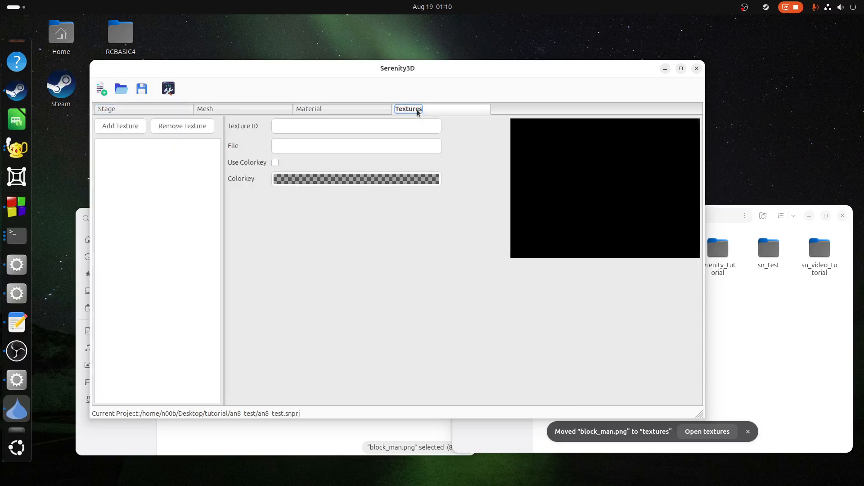
left_click(113, 130)
left_click(283, 180)
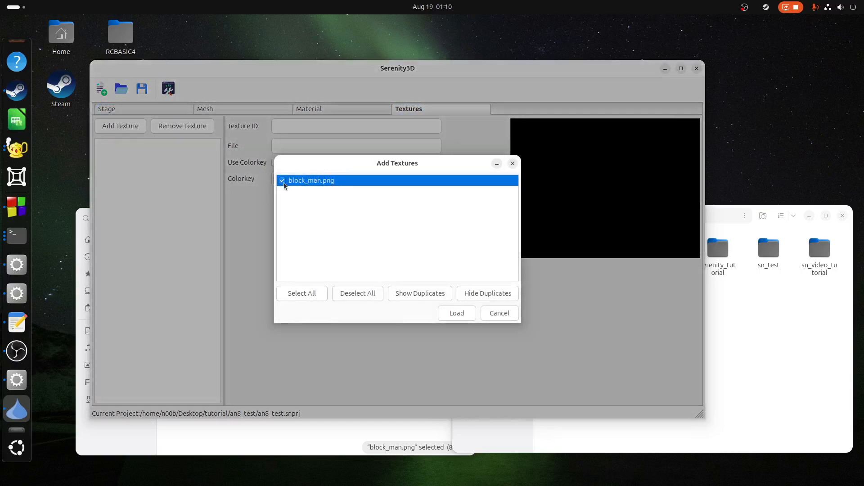
left_click(456, 313)
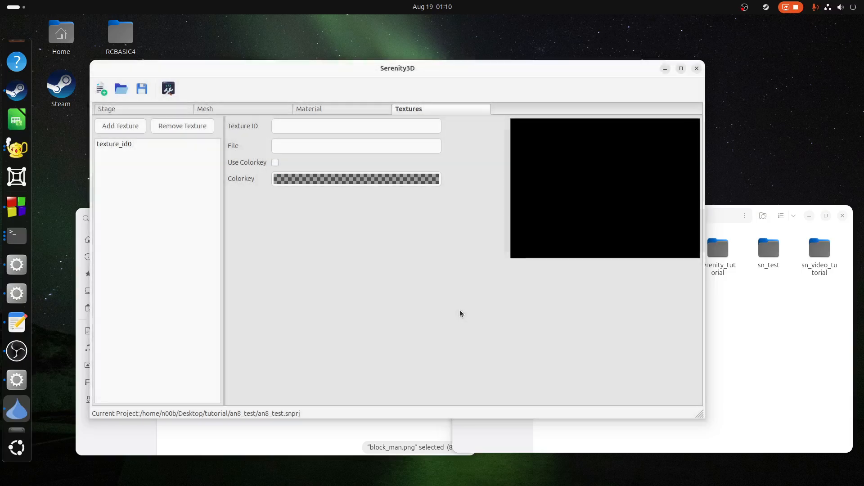
left_click(139, 145)
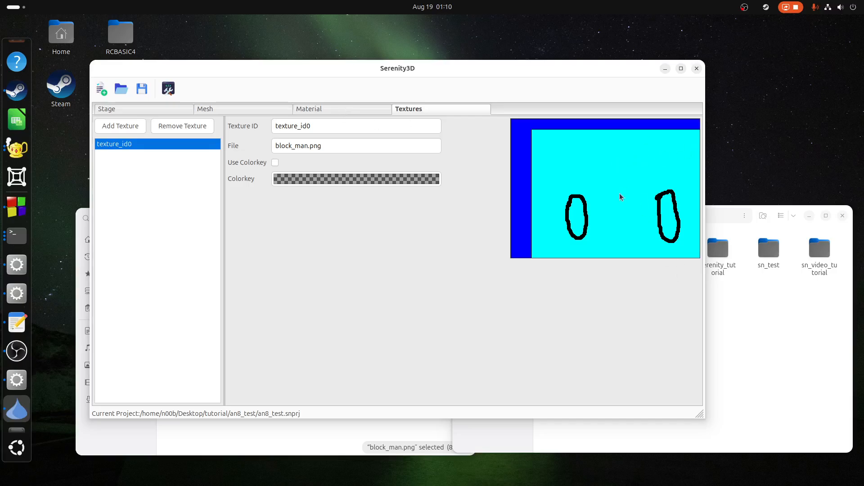
double_click(565, 68)
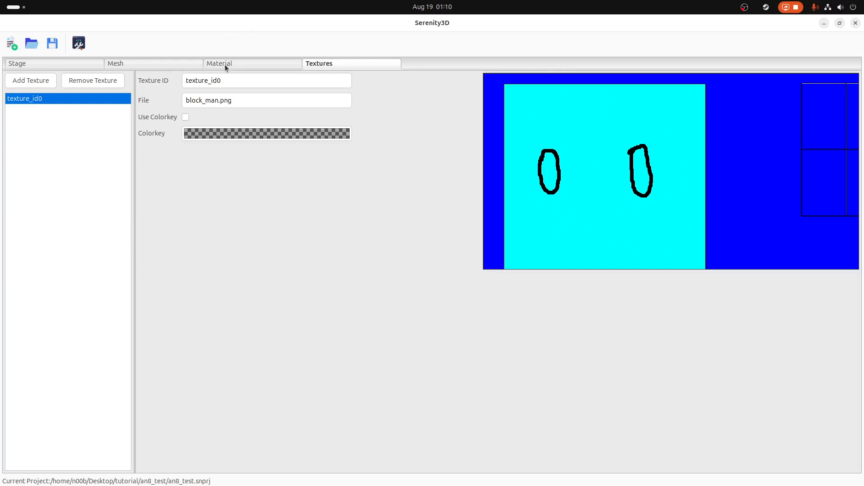
Step: Create a new material and disable its lighting
left_click(239, 62)
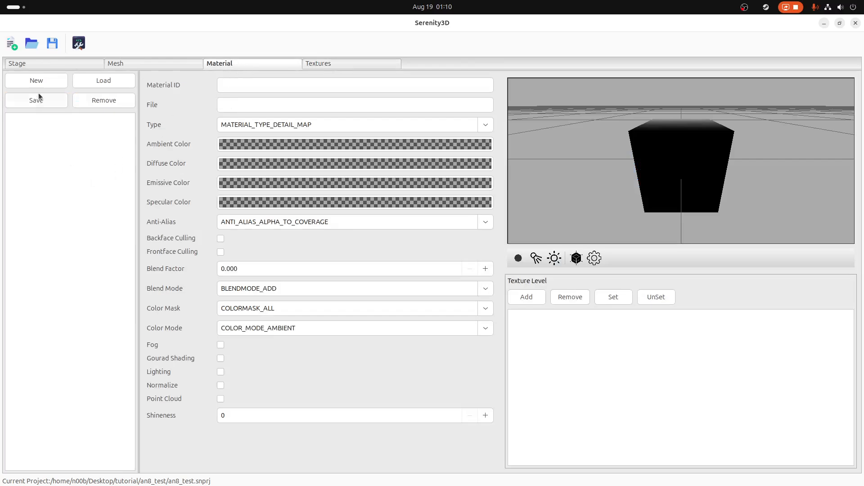
left_click(25, 82)
left_click(28, 118)
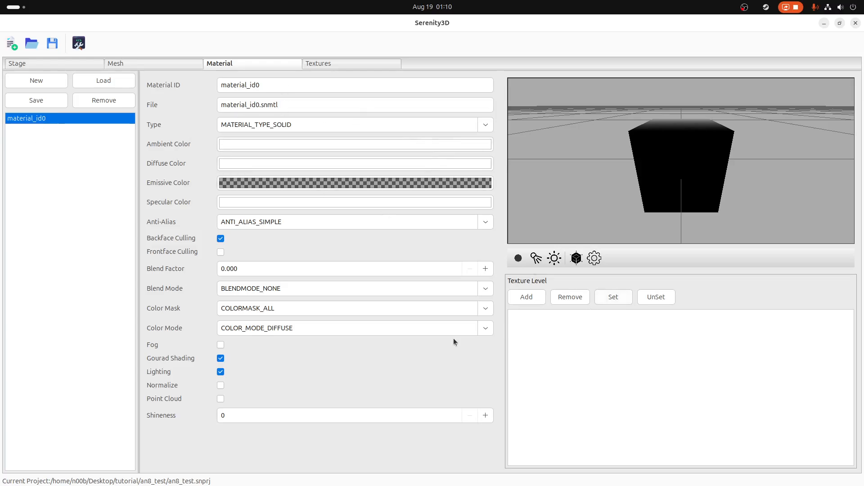
left_click(220, 372)
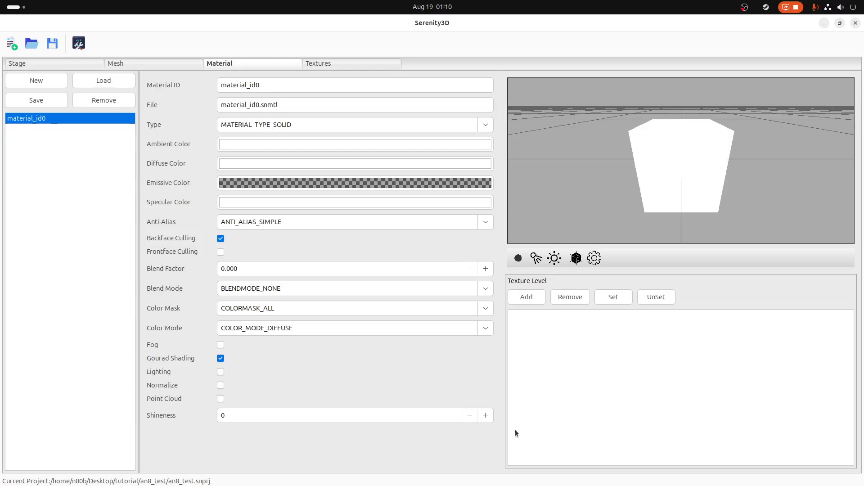
Step: Add a texture level to the material and assign texture_id0 to it
left_click(522, 295)
left_click(535, 319)
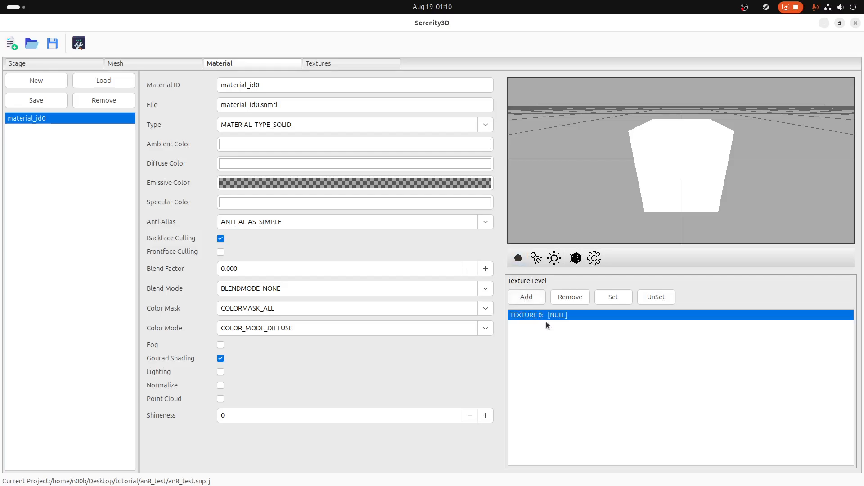
left_click(624, 298)
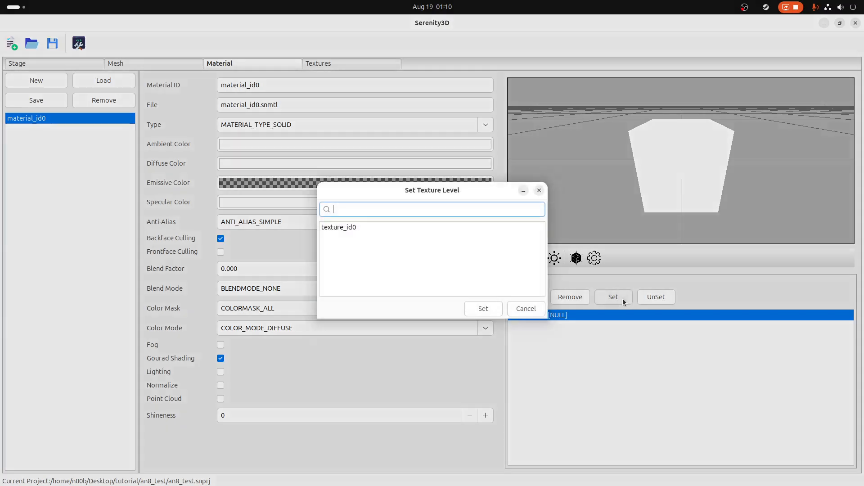
left_click(346, 226)
left_click(486, 309)
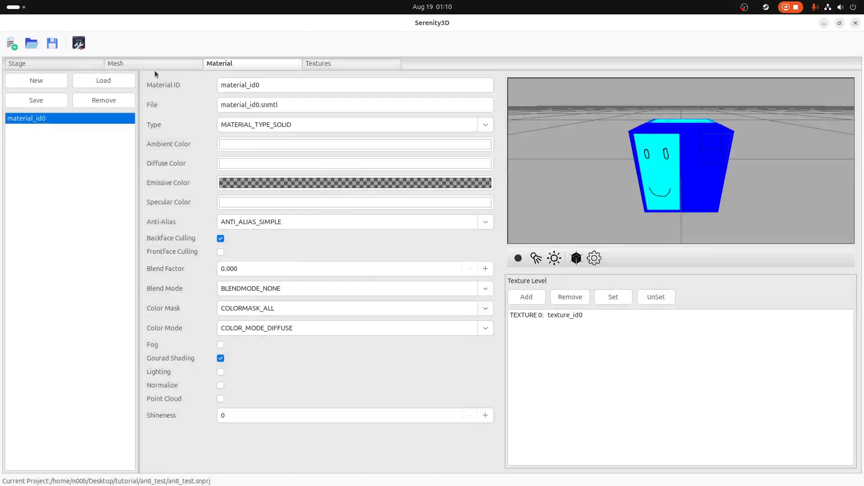
Step: Load block_man.an8 as a mesh and select it to show its preview
left_click(125, 64)
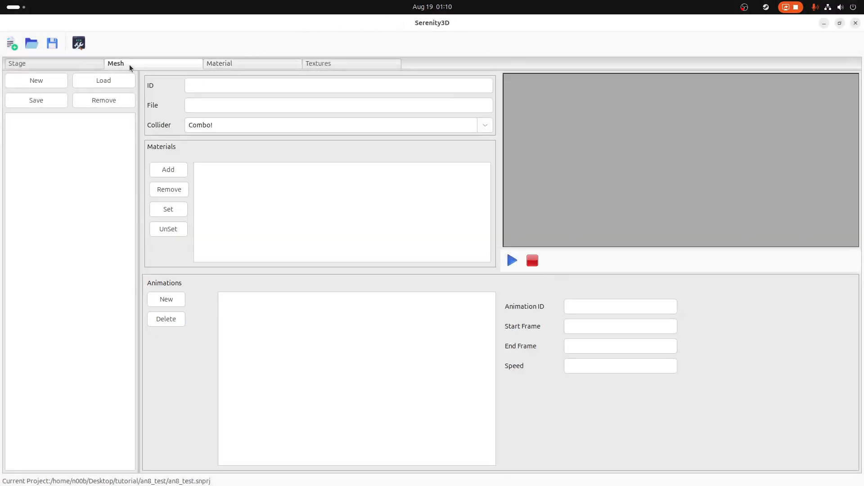
left_click(81, 81)
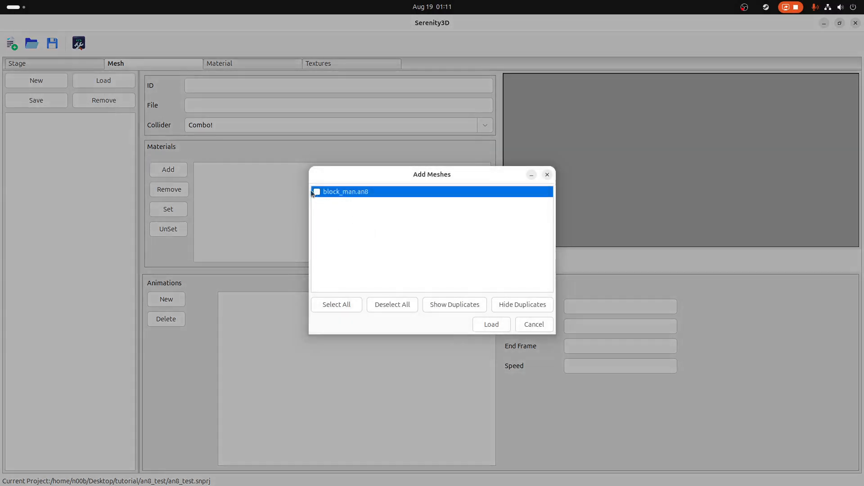
left_click(491, 324)
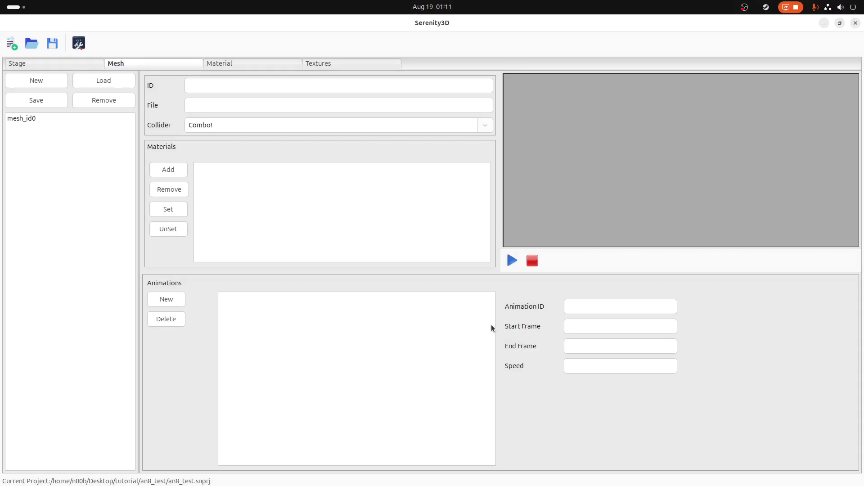
left_click(33, 119)
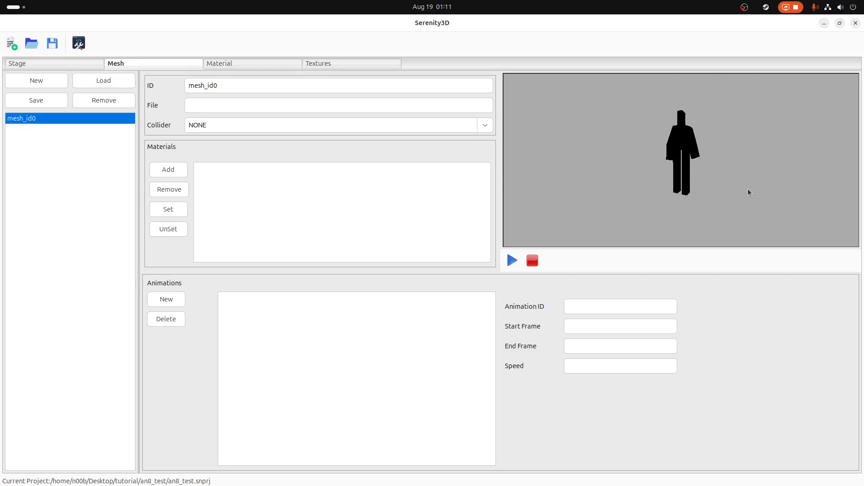
Step: Switch to Anim8or and check the Output Normals setting among the debug options, then return to Serenity3D
mouse_move(2, 323)
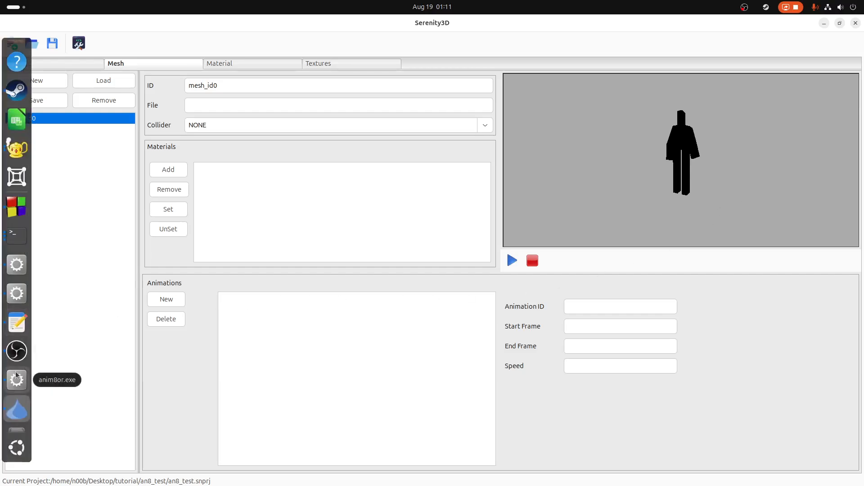
left_click(15, 381)
left_click(32, 37)
mouse_move(78, 37)
mouse_move(128, 118)
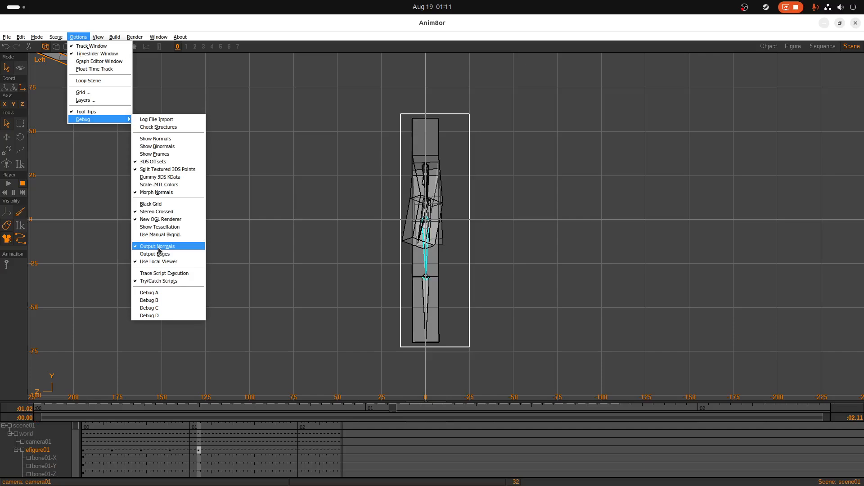
left_click(486, 24)
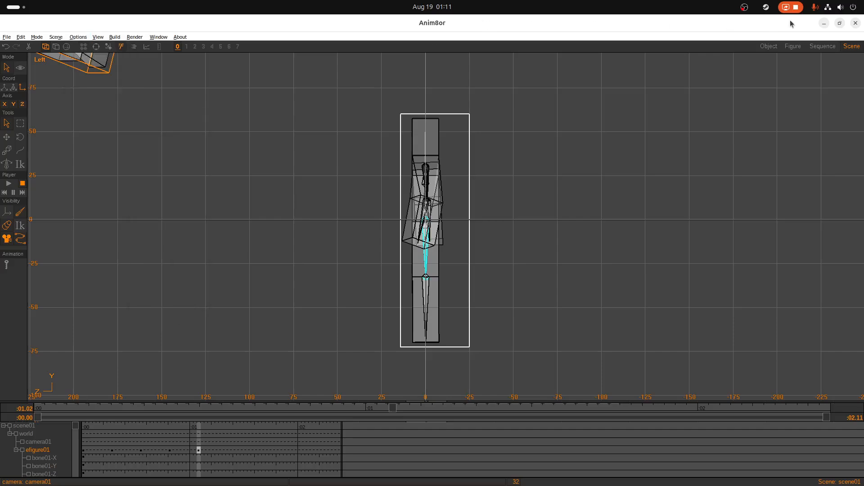
left_click(824, 24)
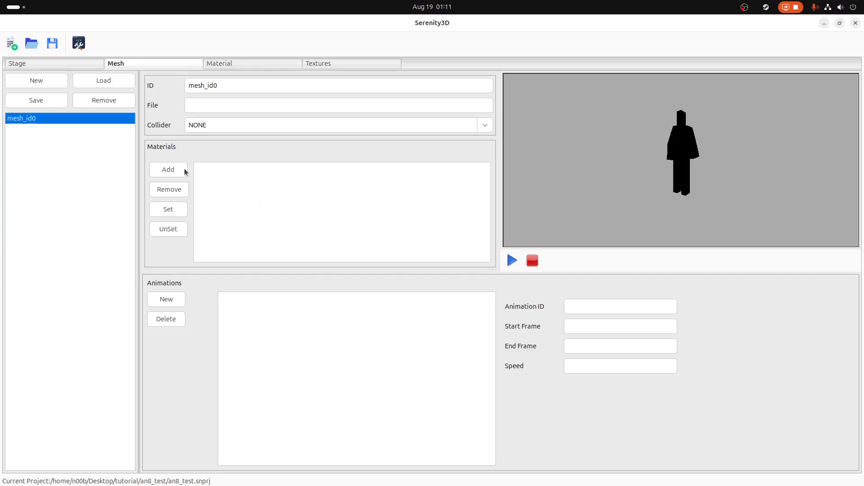
Step: Add a material slot to the block man mesh and assign material_id0 to it
left_click(168, 170)
left_click(218, 168)
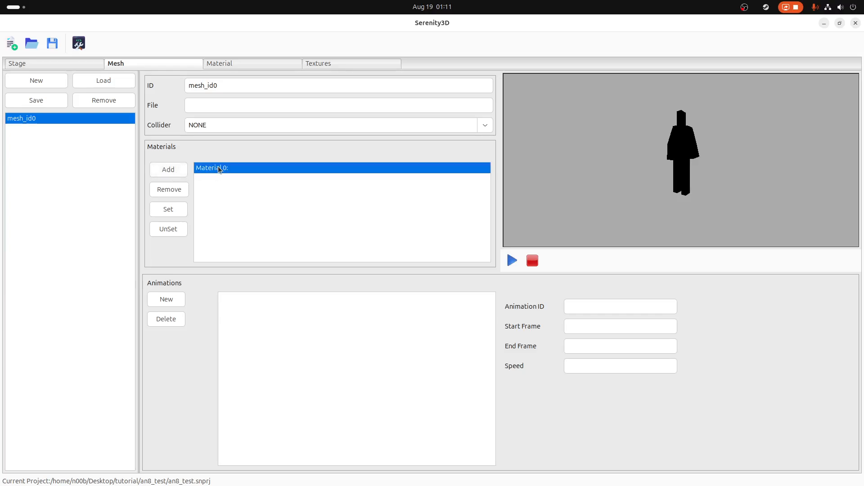
left_click(159, 210)
left_click(347, 227)
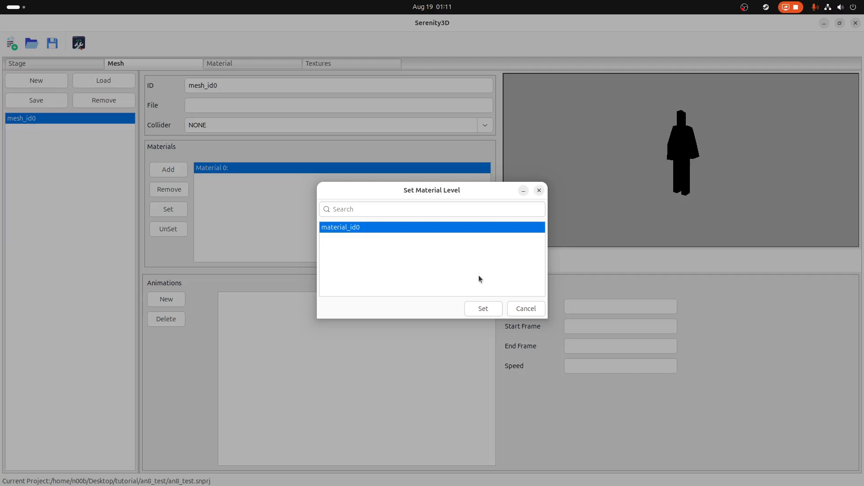
left_click(483, 308)
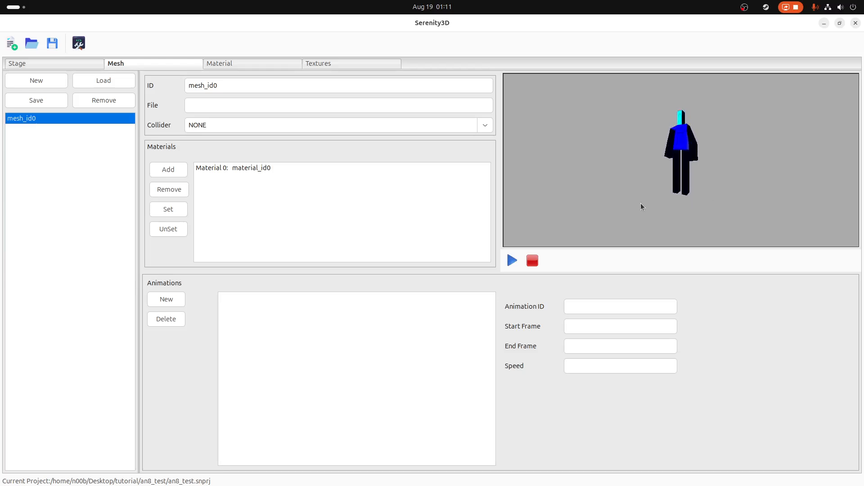
Step: Create two animations for the block man mesh and rename the second one WALK
left_click(169, 303)
left_click(242, 298)
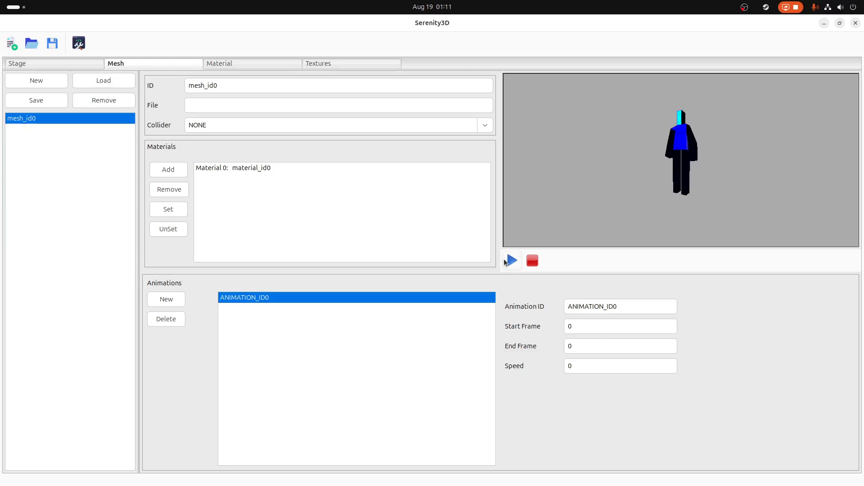
left_click(166, 300)
left_click(280, 309)
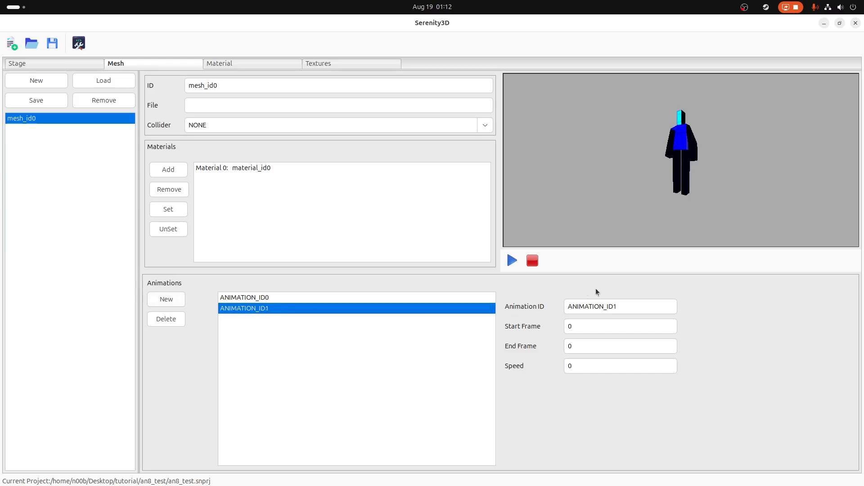
left_click_drag(620, 306, 507, 303)
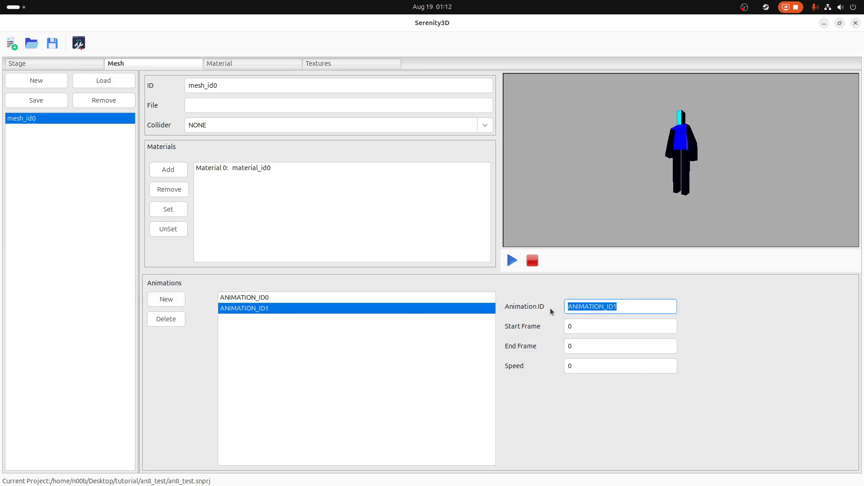
type("WALK")
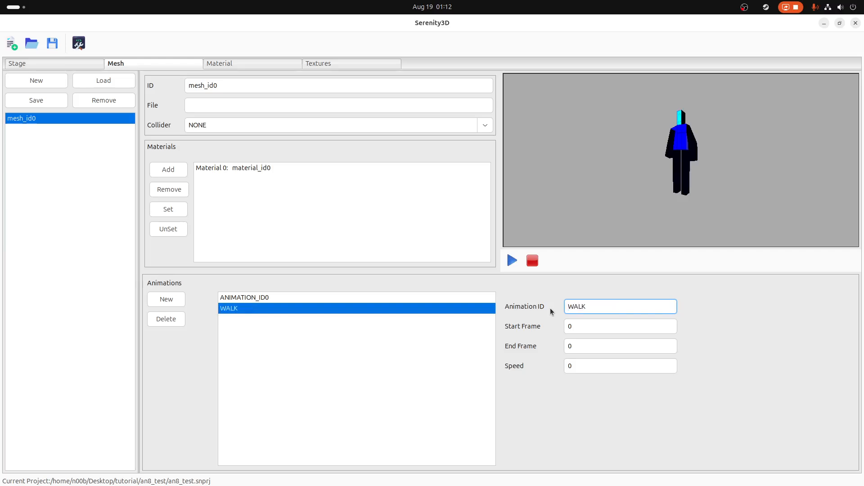
Step: Set the WALK animation to start frame 1, end frame 32 and speed 30, then play it in the mesh preview and stop it
double_click(602, 326)
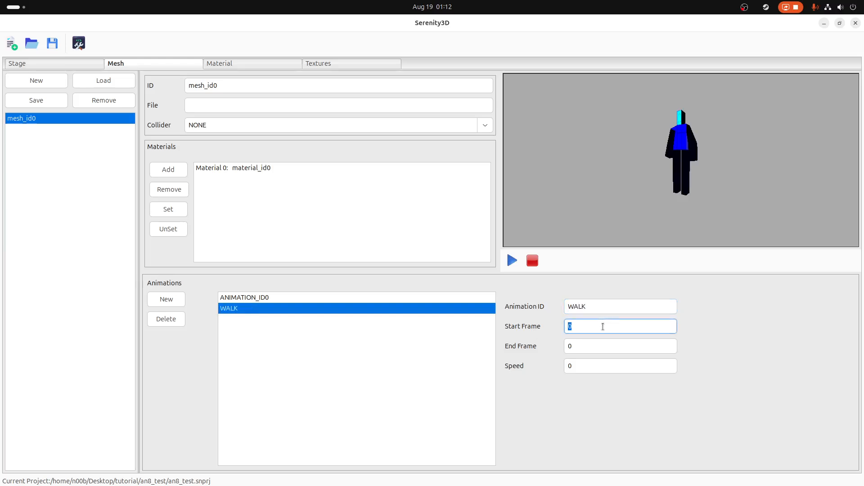
key("Tab")
type("1")
left_click(583, 326)
type("1")
key("Tab")
type("32")
key("Tab")
type("30")
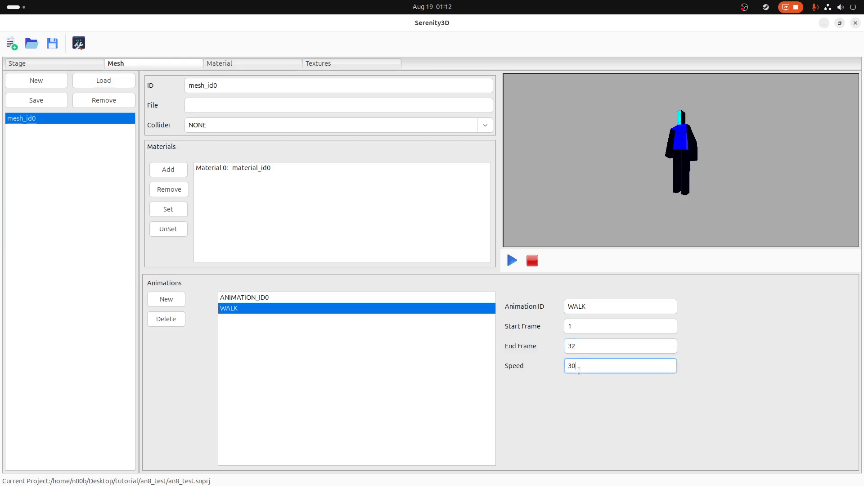
left_click(592, 346)
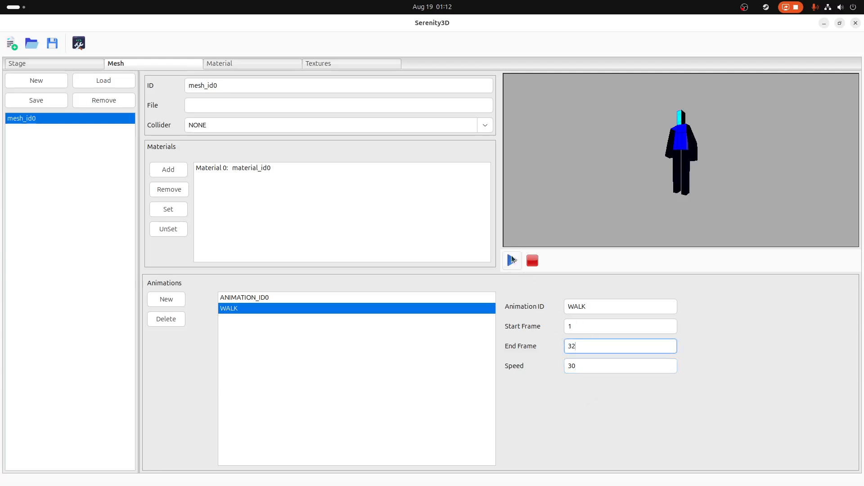
left_click(511, 260)
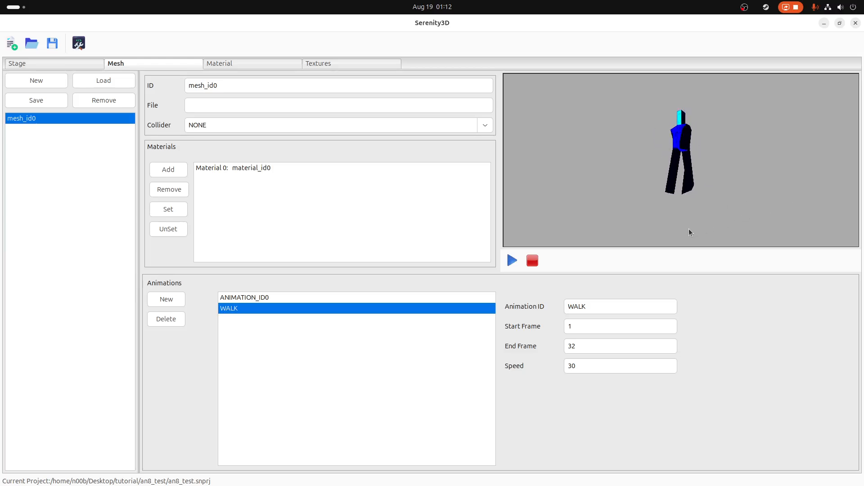
left_click(531, 260)
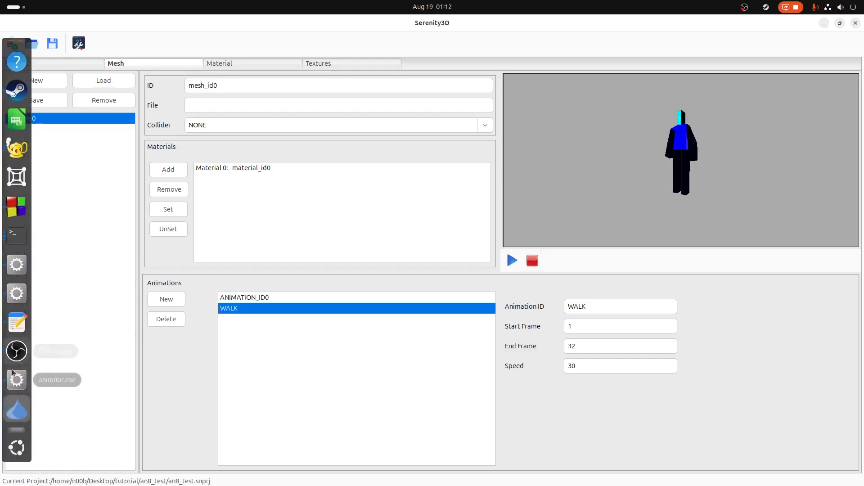
Step: Switch to Anim8or and step frame by frame through the block man's walk scene to examine how the legs move
left_click(17, 382)
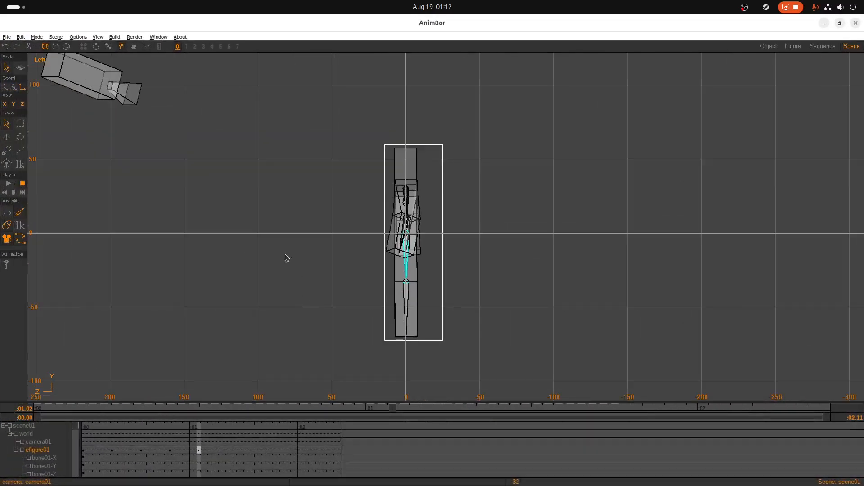
key("Left")
key("Left")
key("Left")
key("Left")
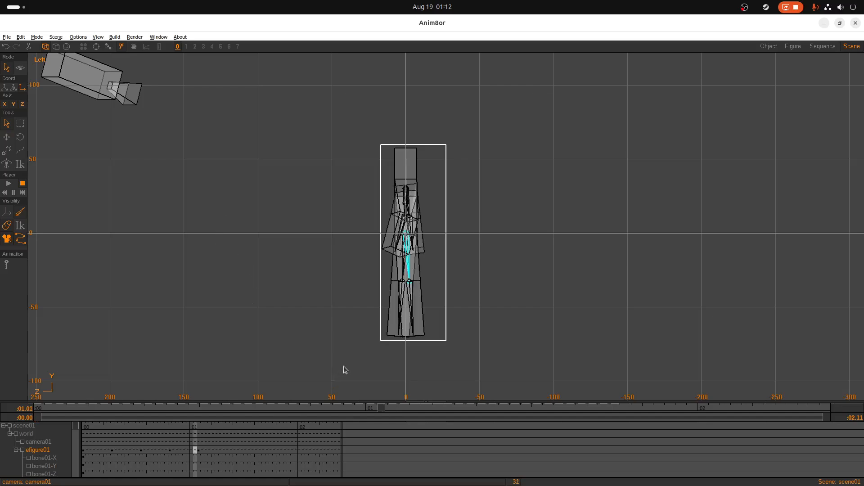
key("Right")
key("Right")
key("Right")
key("Right")
key("Right")
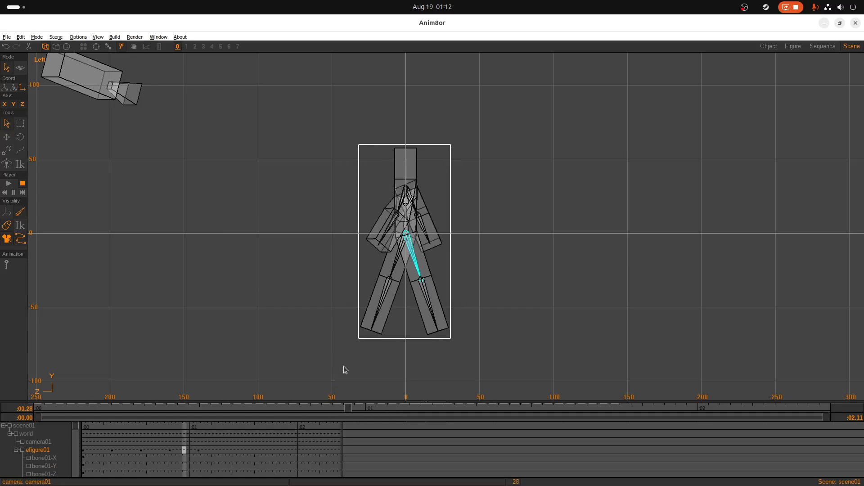
key("Right")
key("Right")
key("Left")
key("Left")
key("Left")
key("Left")
key("Left")
key("Left")
key("Left")
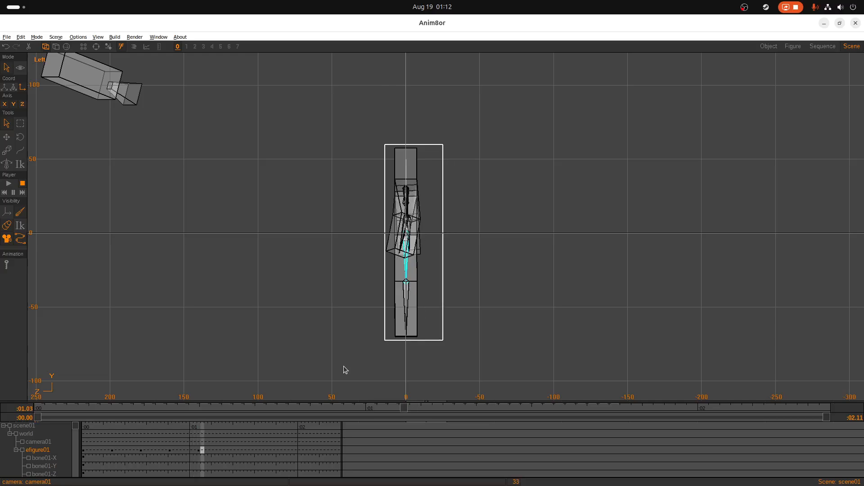
key("Left")
key("Left")
key("Left")
key("Left")
key("Left")
key("Left")
key("Left")
key("Left")
key("Left")
key("Left")
key("Left")
key("Left")
key("Left")
key("Left")
key("Left")
key("Left")
key("Left")
key("Left")
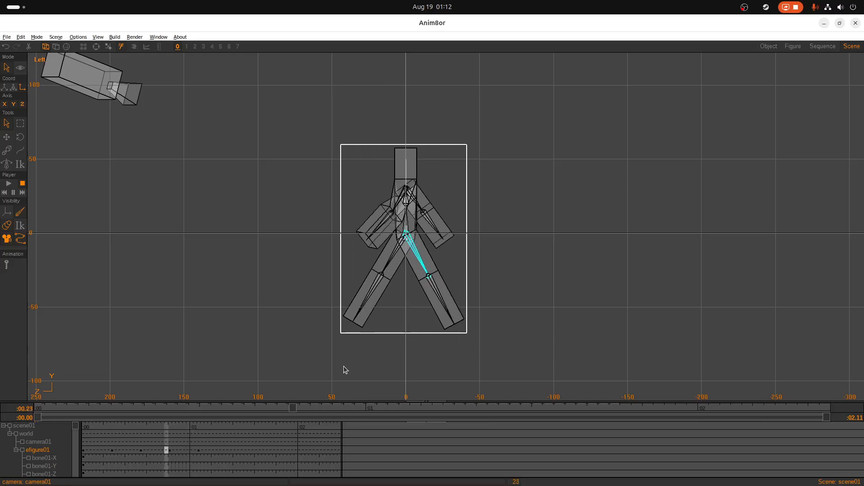
key("Left")
key("Left")
key("Left")
key("Left")
key("Left")
key("Left")
key("Left")
key("Left")
key("Left")
key("Left")
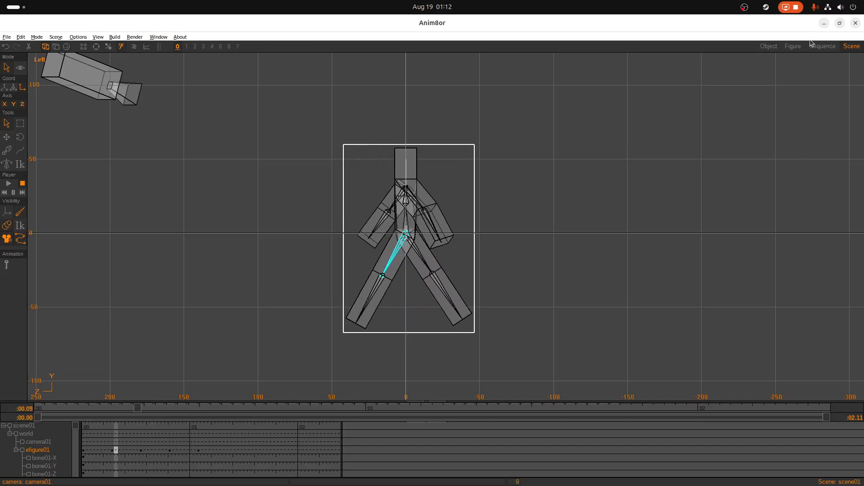
Step: Open the block man figure in the figure editor and slightly enlarge the influence envelope at the foot end of lower leg bone04
left_click(793, 47)
scroll(450, 333, "down", 6)
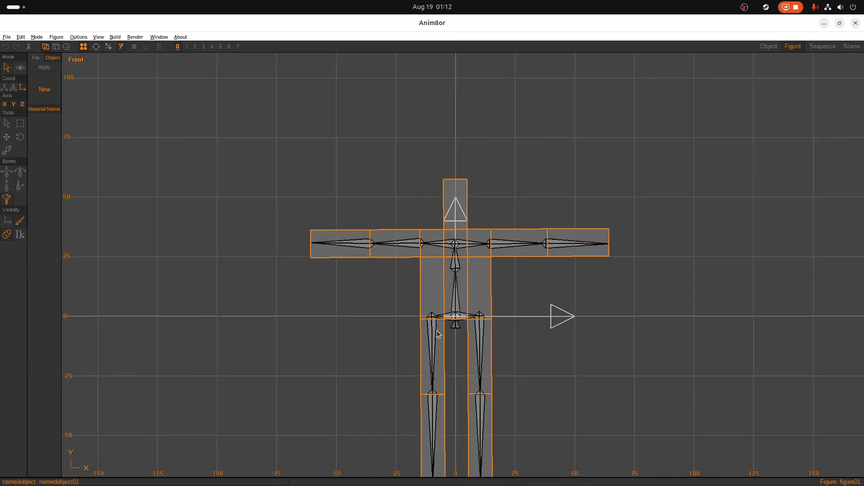
scroll(468, 432, "up", 4)
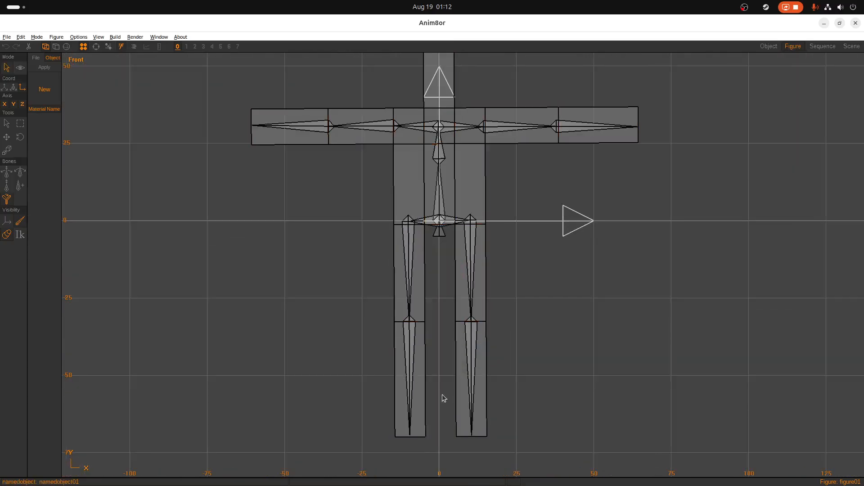
left_click(407, 369)
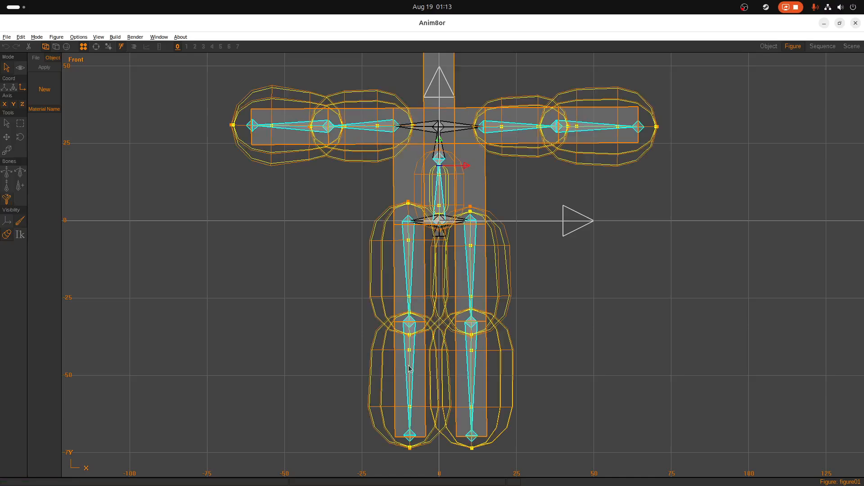
left_click_drag(411, 453, 409, 451)
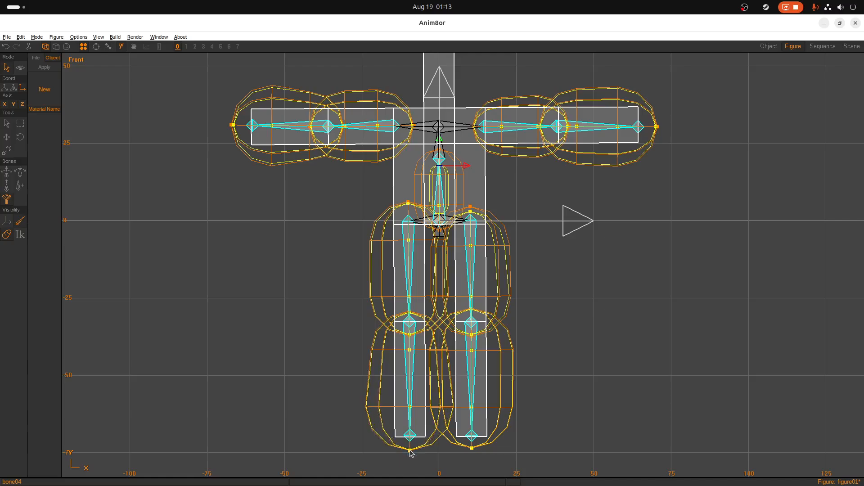
Step: Slightly enlarge the influence envelope at the foot end of the opposite lower leg bone to match
left_click(474, 456)
left_click(474, 433)
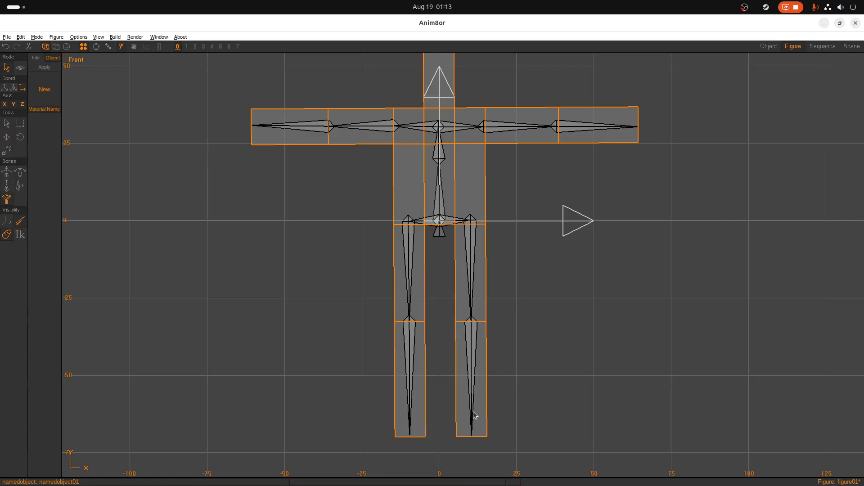
left_click(473, 392)
left_click(469, 437)
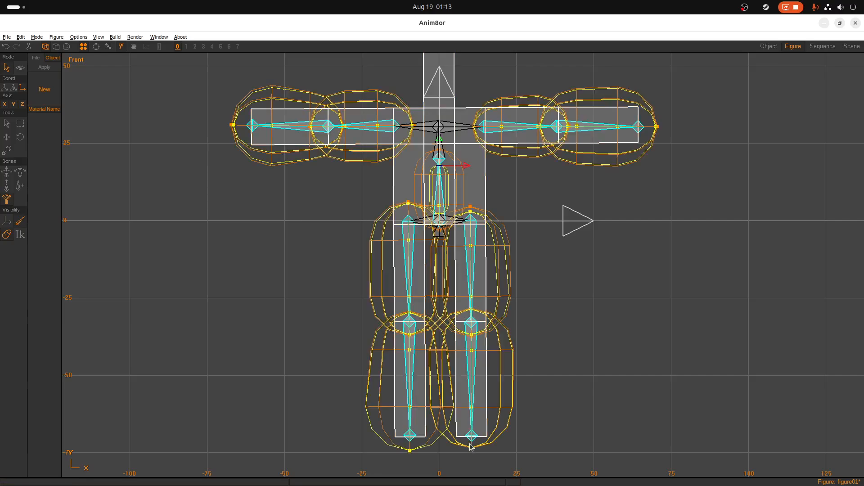
left_click_drag(472, 448, 472, 451)
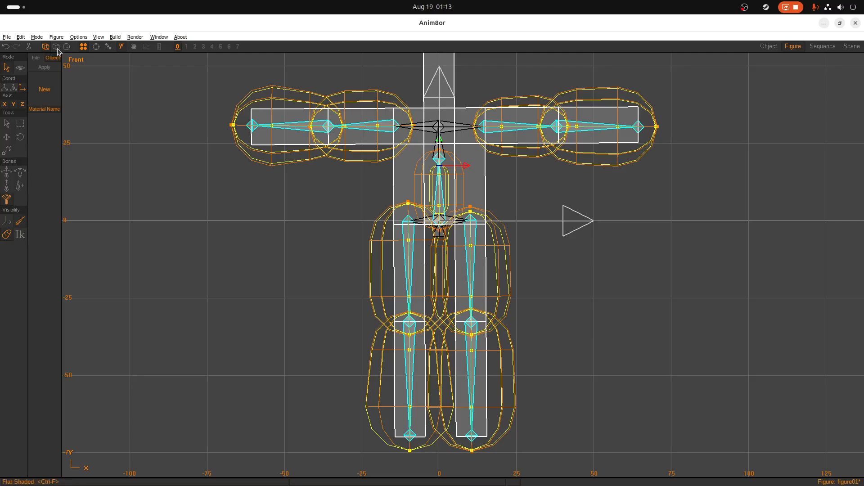
Step: Save the figure over block_man.an8 in the models folder of an8_test, replacing the existing file
left_click(7, 37)
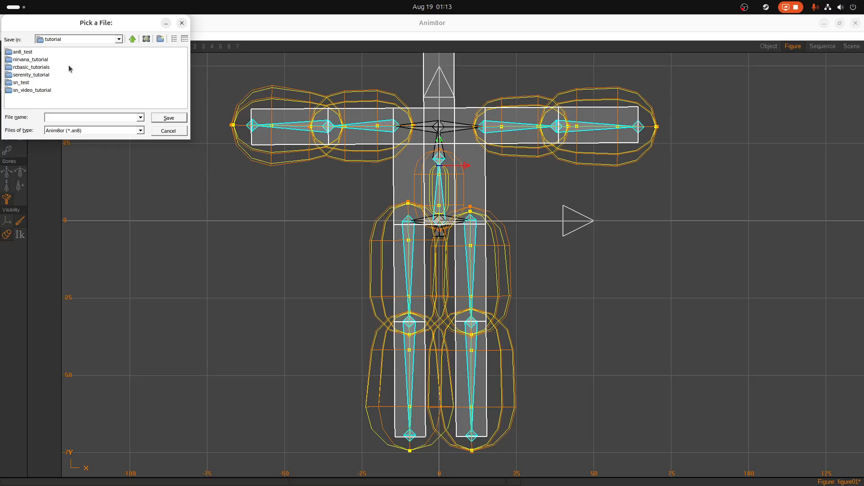
double_click(26, 54)
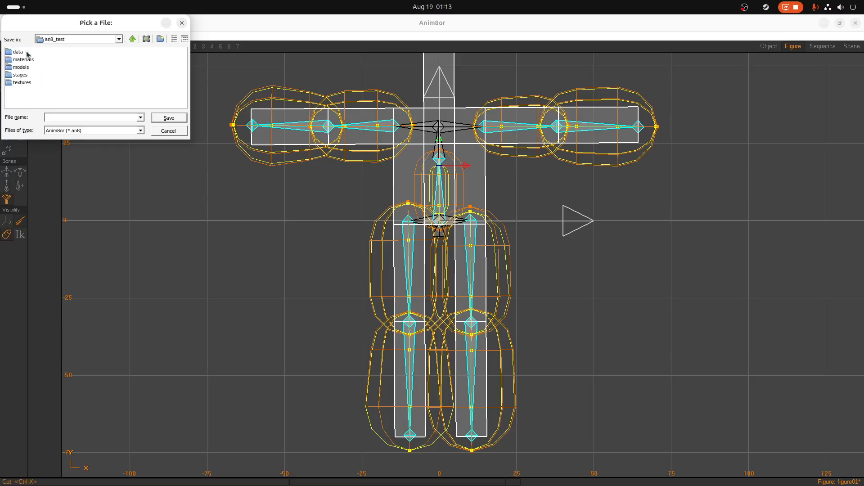
double_click(21, 68)
left_click(29, 52)
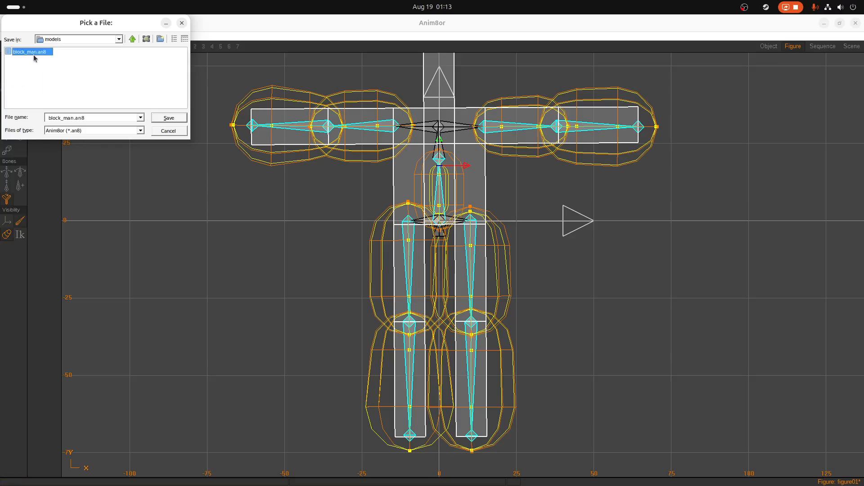
left_click(156, 117)
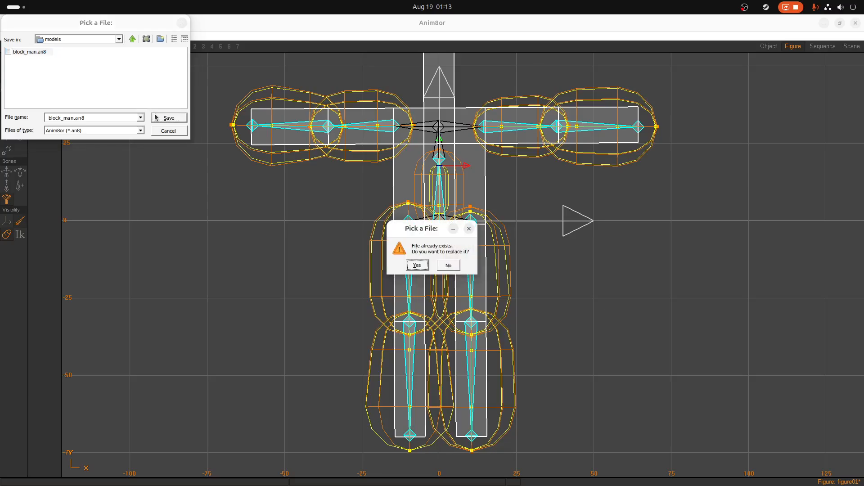
left_click(417, 265)
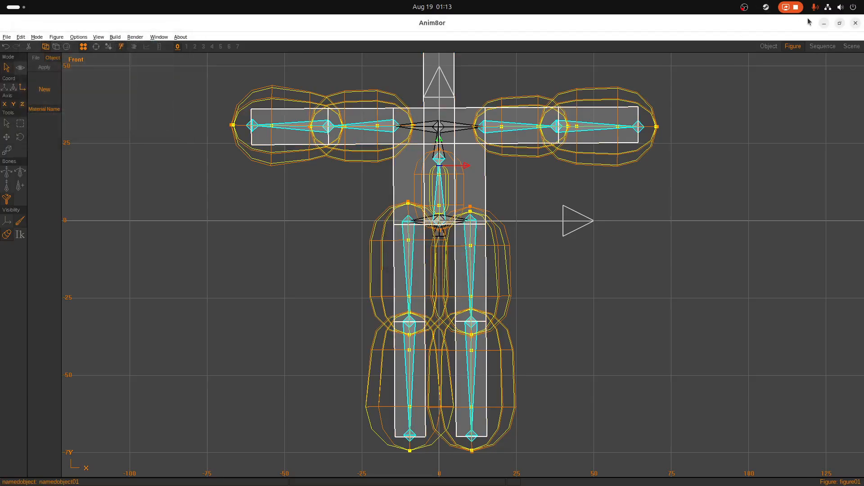
Step: Return to Serenity3D, save the an8_test project and close the program
left_click(824, 23)
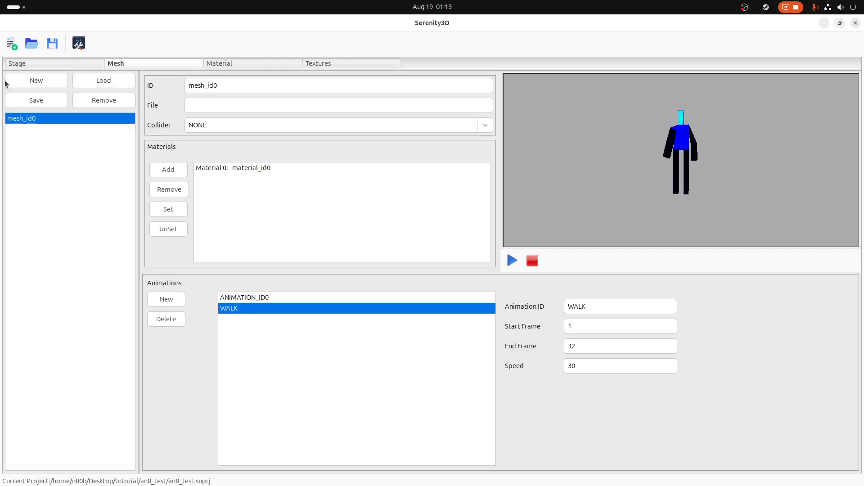
left_click(52, 43)
left_click(49, 45)
left_click(51, 46)
left_click(855, 23)
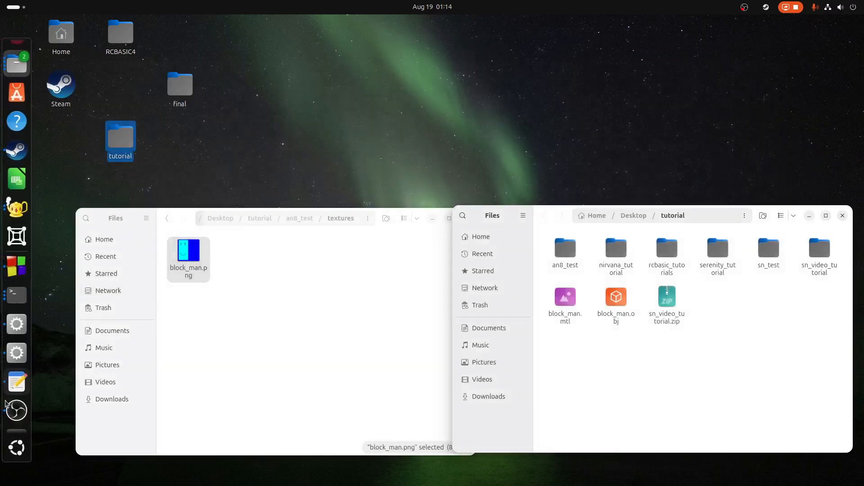
Step: Relaunch Serenity3D and open the an8_test project from the Desktop/tutorial/an8_test folder
left_click(27, 455)
scroll(488, 304, "down", 1)
left_click_drag(663, 223, 668, 230)
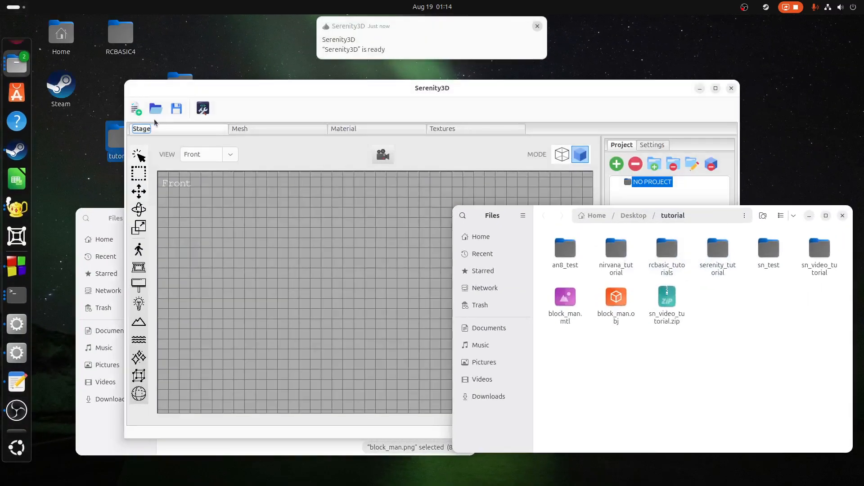
left_click(156, 108)
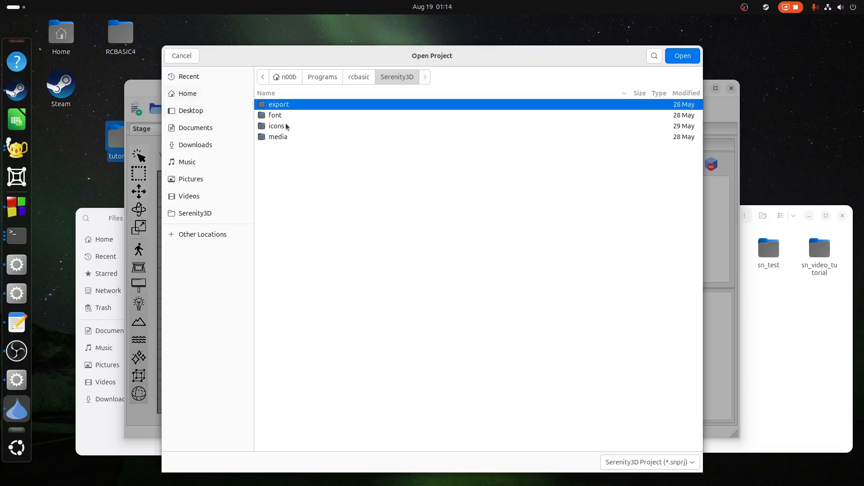
left_click(288, 77)
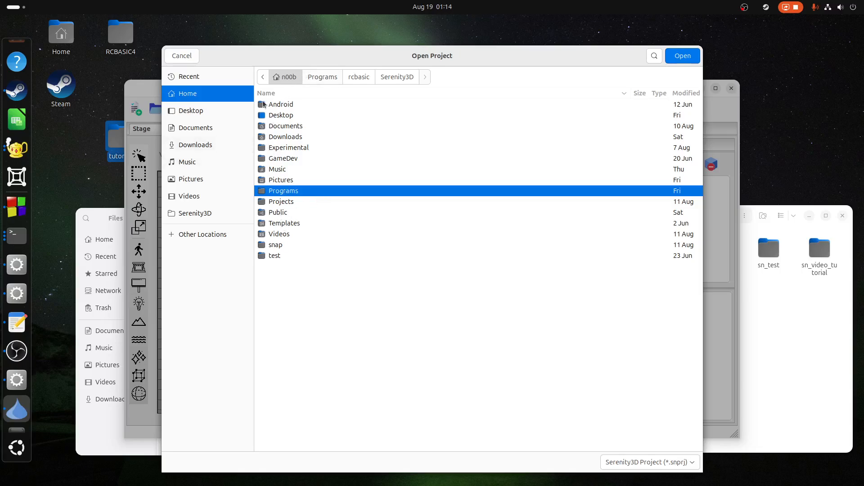
left_click(278, 115)
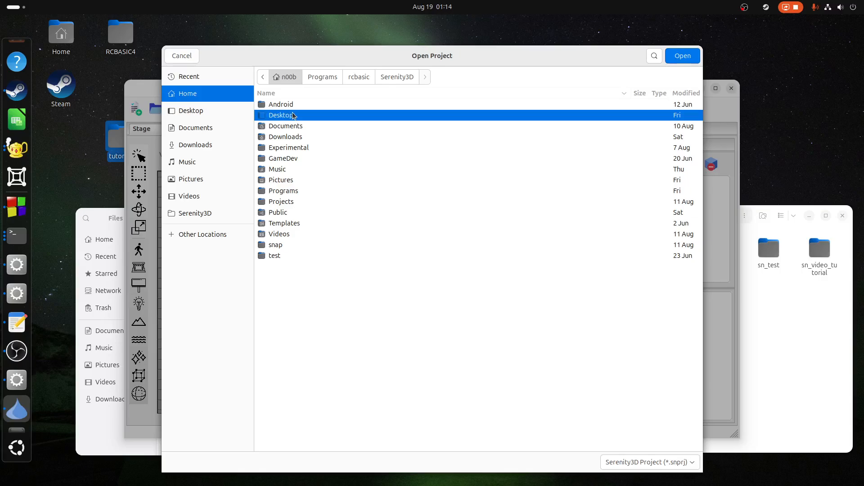
double_click(292, 115)
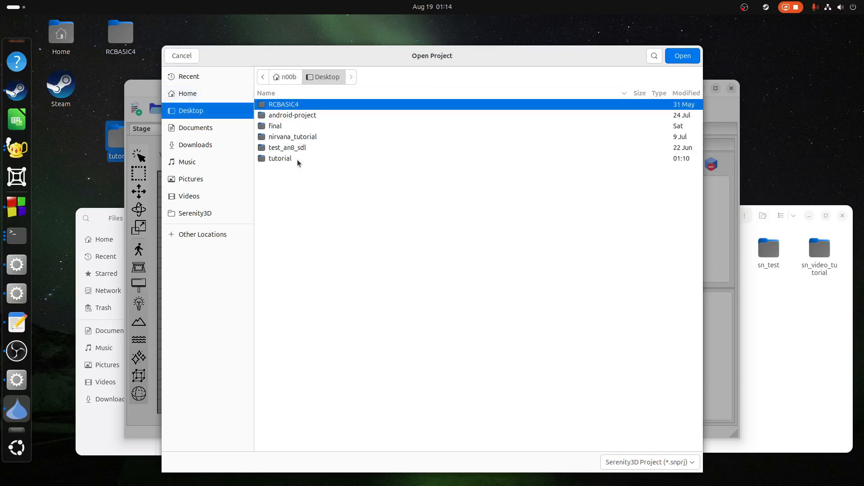
double_click(280, 160)
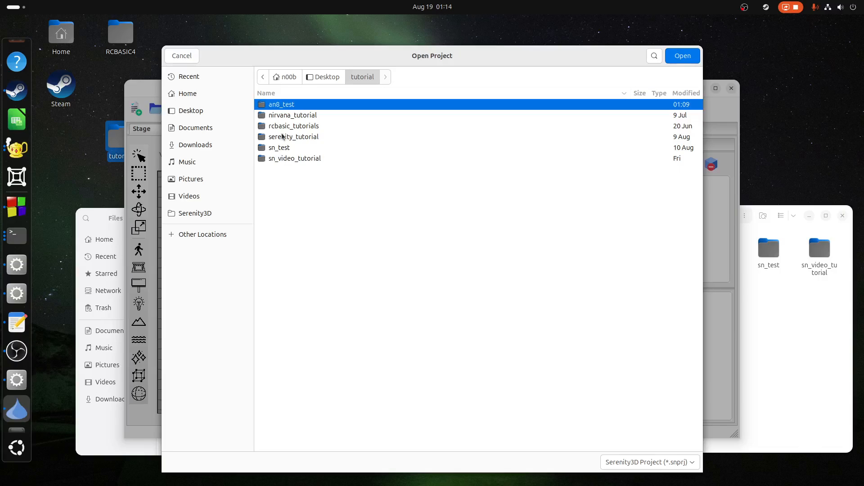
double_click(285, 105)
double_click(295, 159)
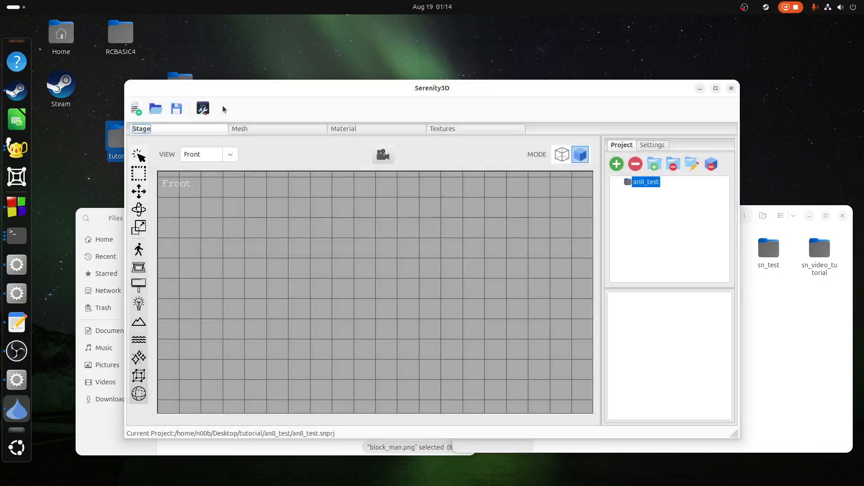
Step: Load block_man.an8 as a mesh into the reopened project
left_click(274, 130)
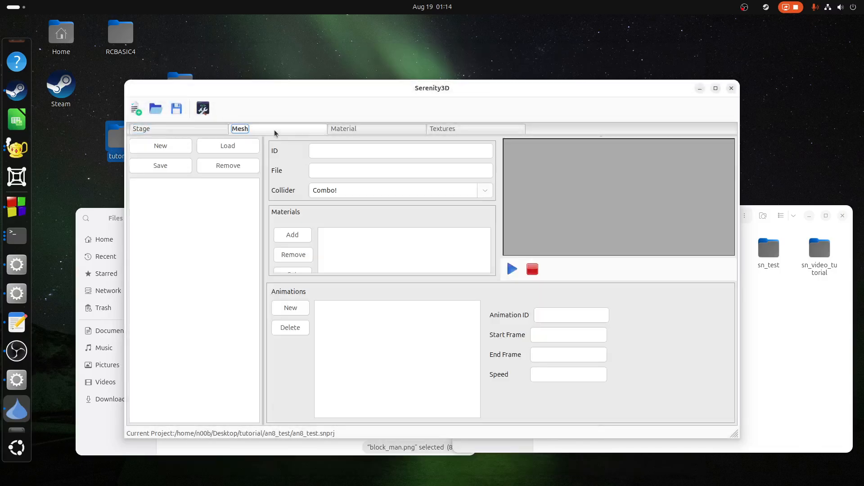
left_click(228, 146)
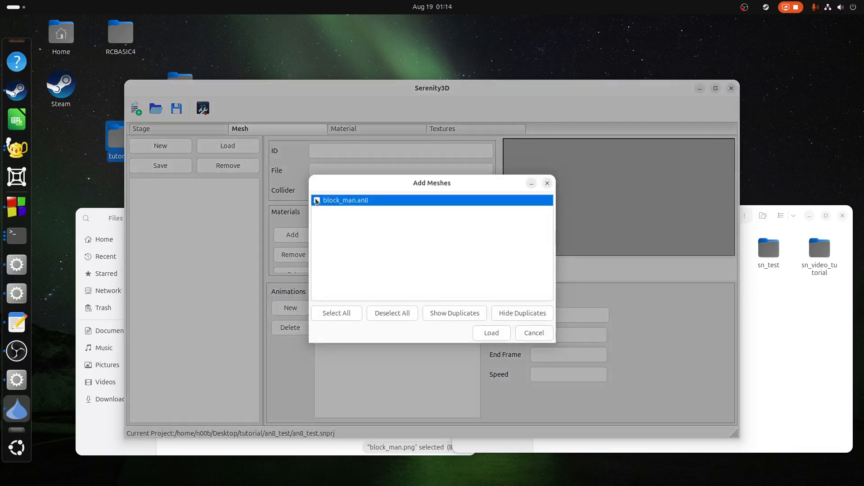
left_click(490, 333)
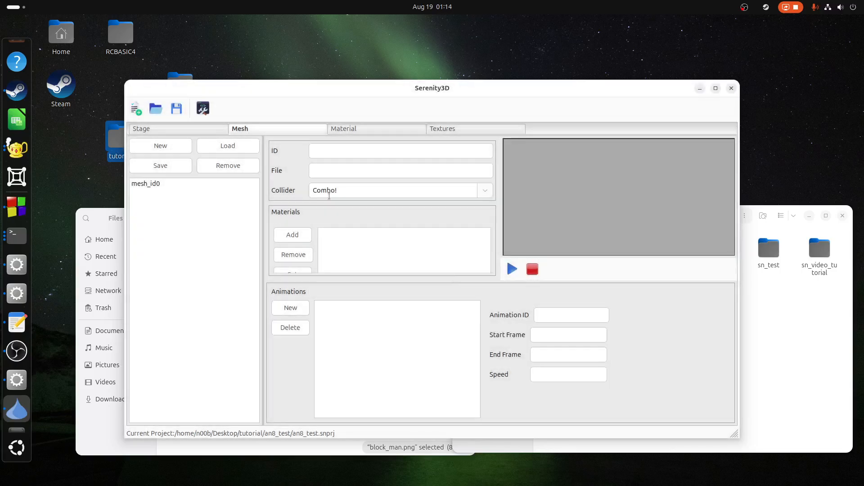
Step: Create a new material in the project and select it for editing
left_click(187, 183)
left_click(360, 128)
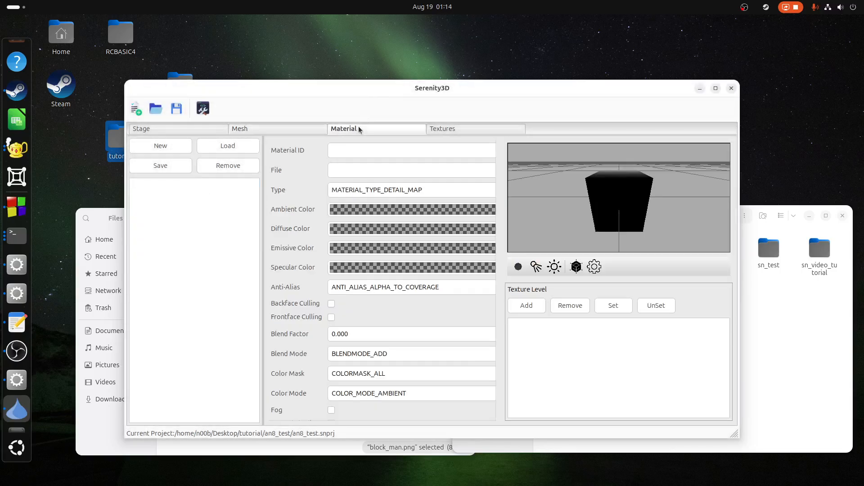
left_click(166, 146)
left_click(180, 185)
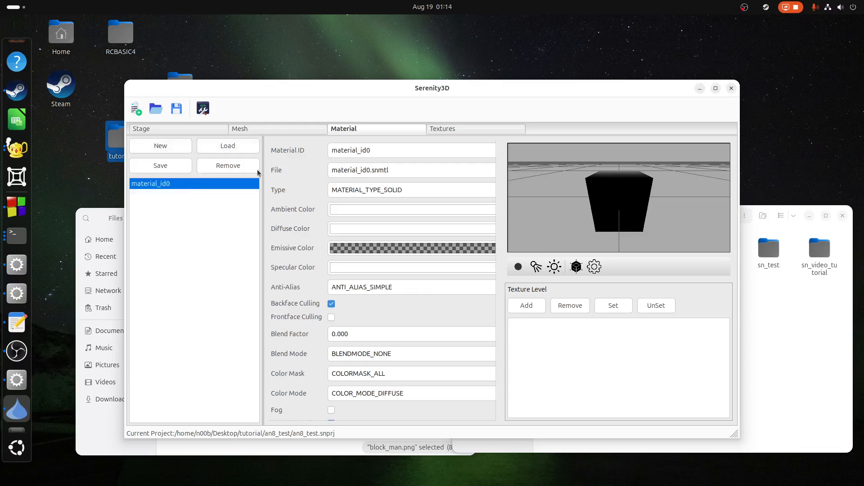
Step: Add block_man.png to the project as a texture and preview it
left_click(453, 131)
left_click(170, 147)
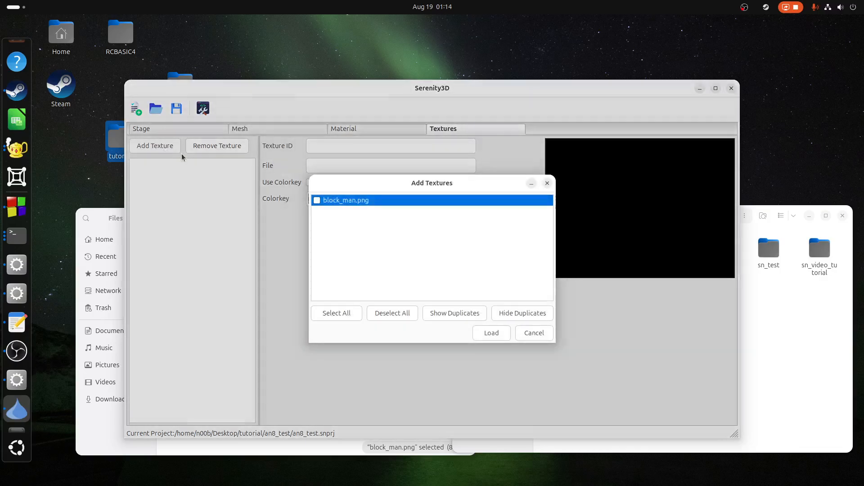
left_click(317, 201)
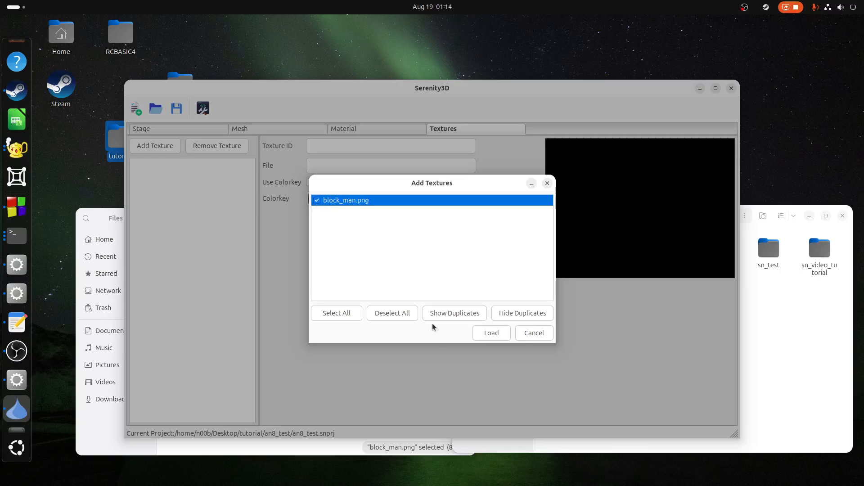
left_click(492, 333)
left_click(187, 164)
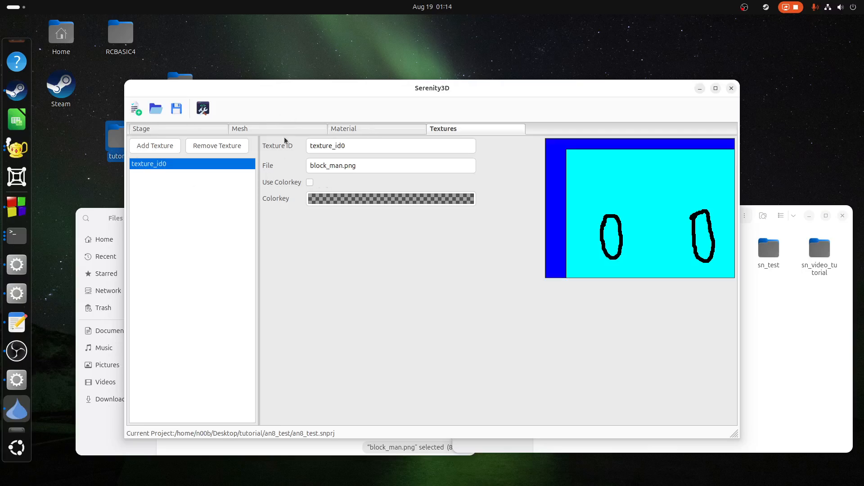
Step: Add a texture level using texture_id0 to material_id0 and disable the material's lighting
left_click(356, 129)
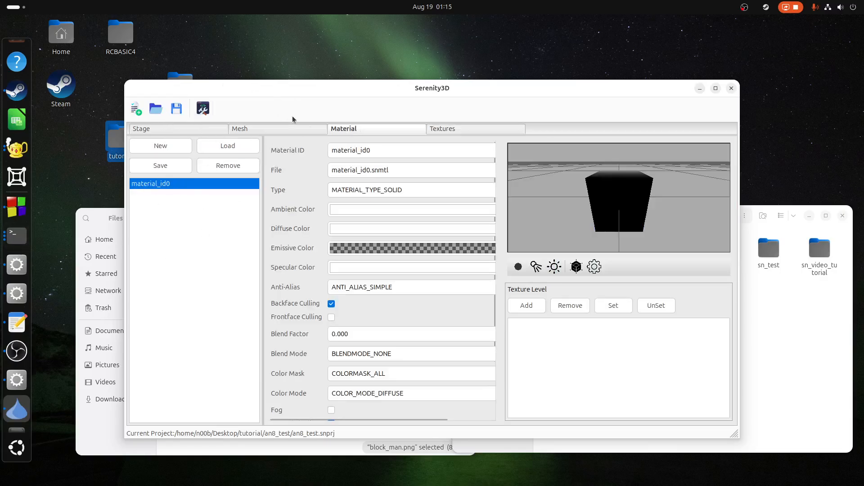
left_click(517, 306)
left_click(613, 306)
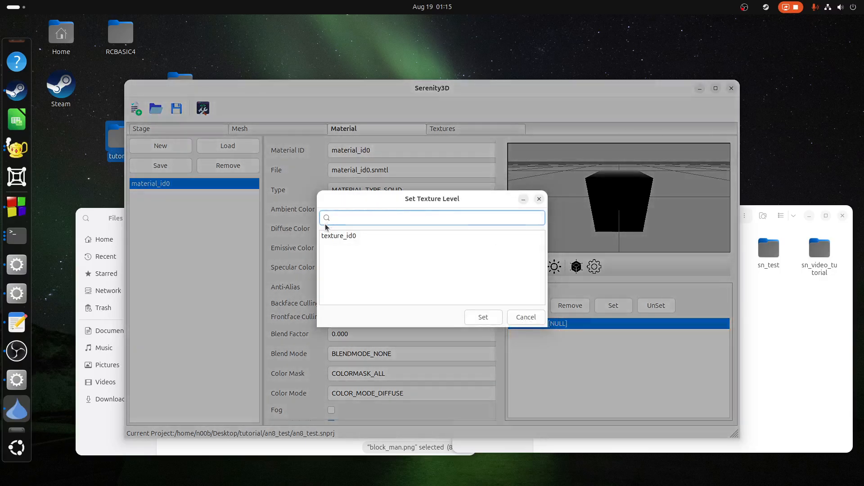
left_click(328, 235)
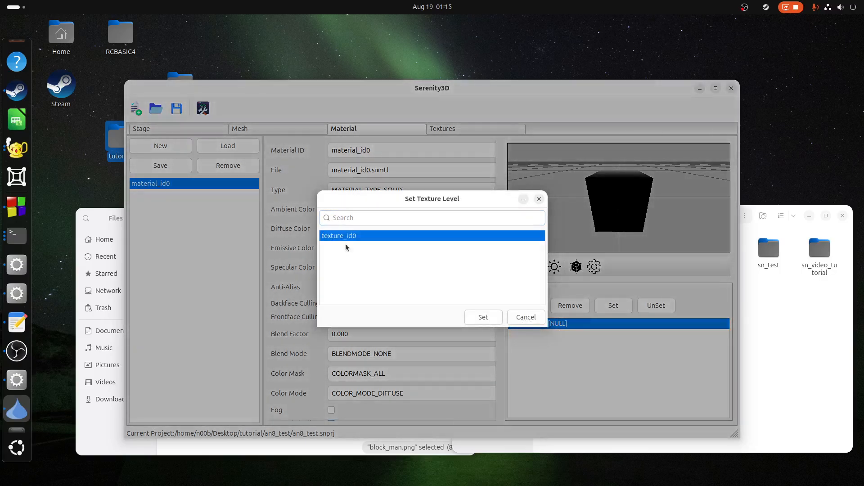
left_click(486, 314)
left_click(536, 323)
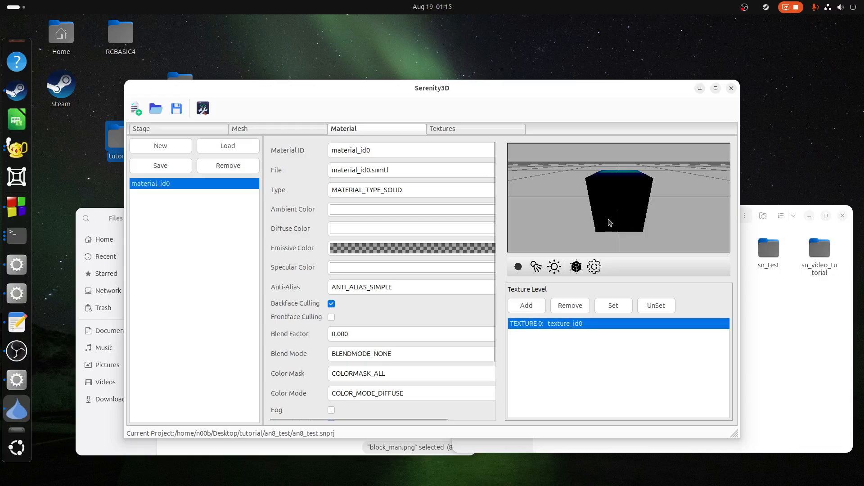
scroll(304, 366, "down", 3)
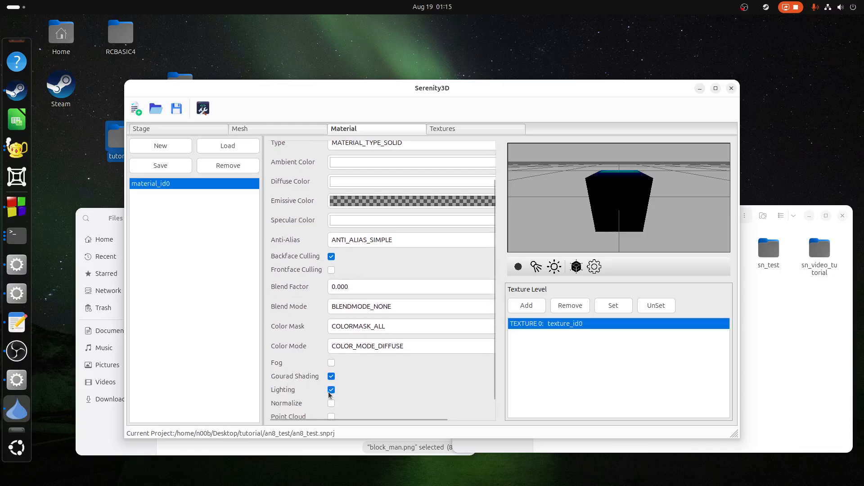
left_click(331, 390)
Step: Assign material_id0 to the Material 0 slot of mesh_id0
left_click(278, 130)
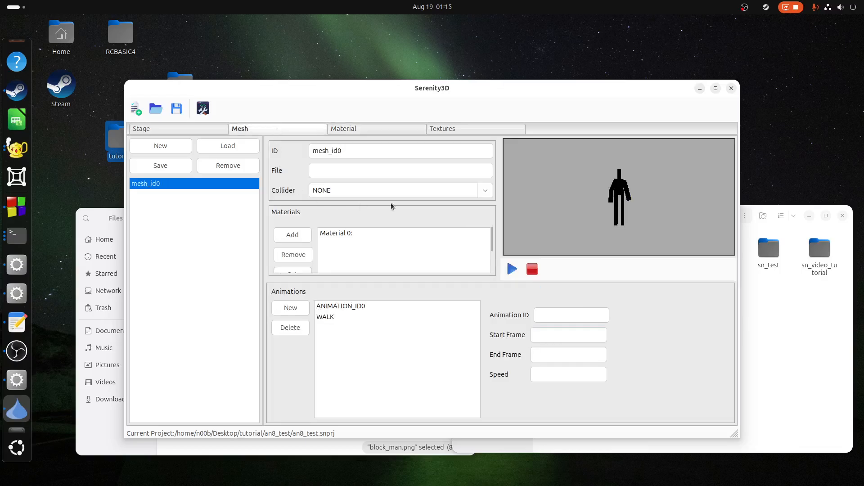
left_click(336, 235)
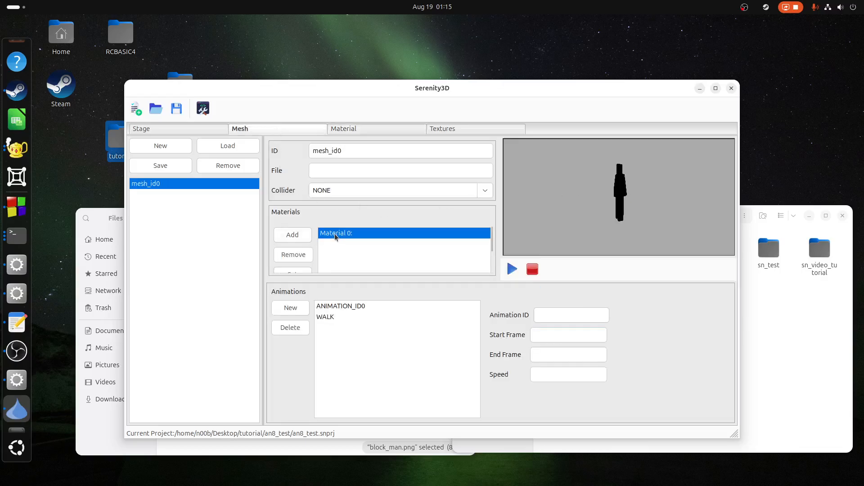
scroll(297, 265, "down", 1)
left_click(298, 253)
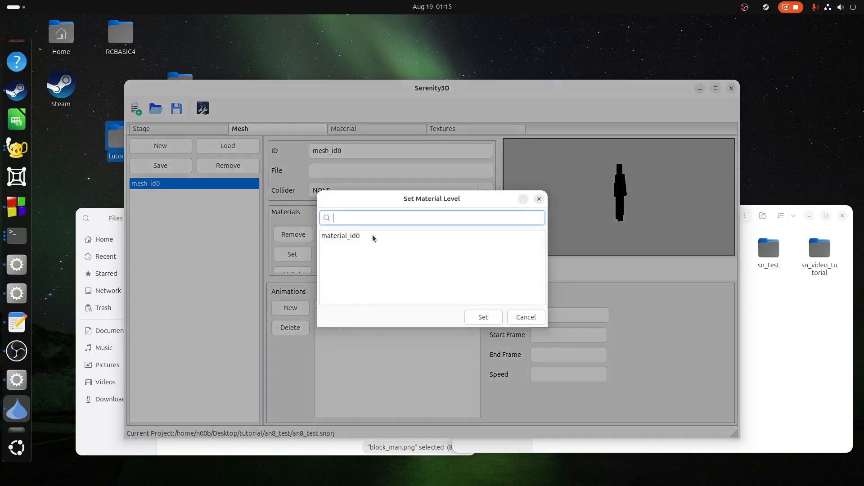
left_click(347, 241)
left_click(477, 317)
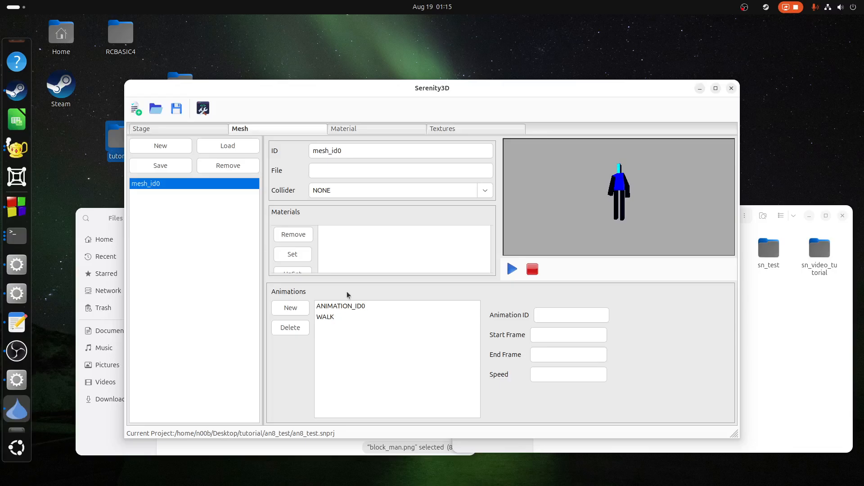
Step: Play the mesh's WALK animation in the preview to check the textured figure's movement
left_click(343, 307)
left_click(337, 320)
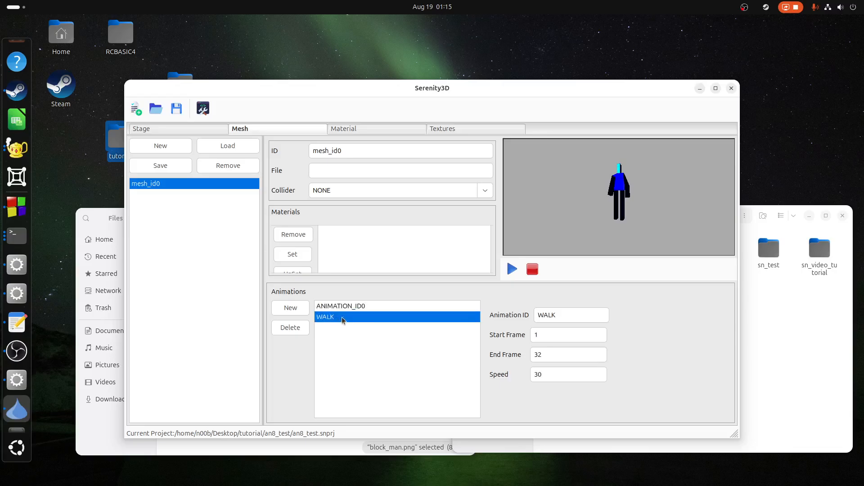
left_click(519, 270)
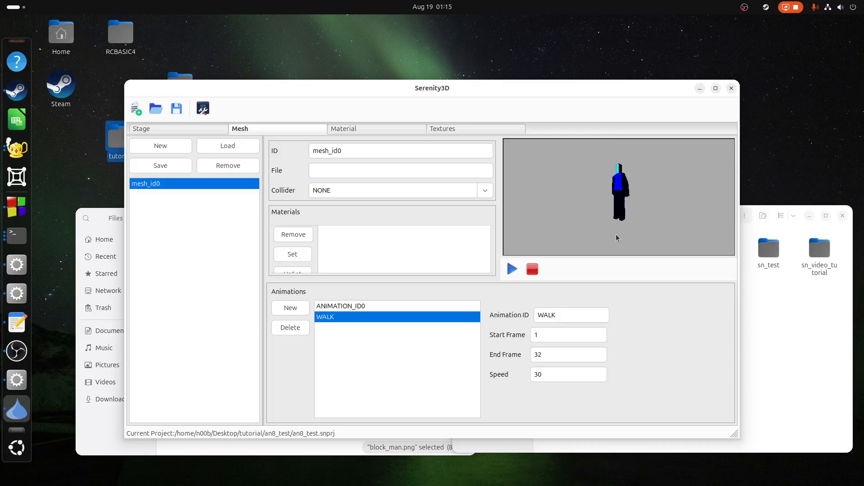
Step: Save the an8_test project and switch to the stage editor
left_click(176, 111)
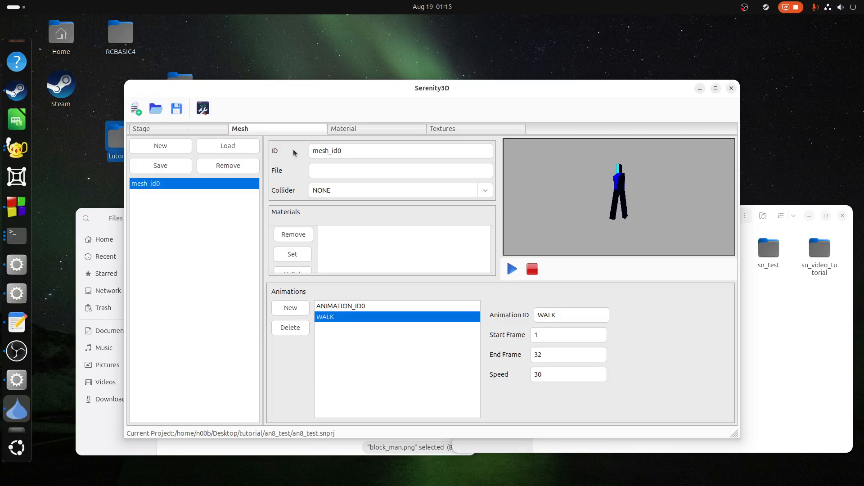
left_click(183, 130)
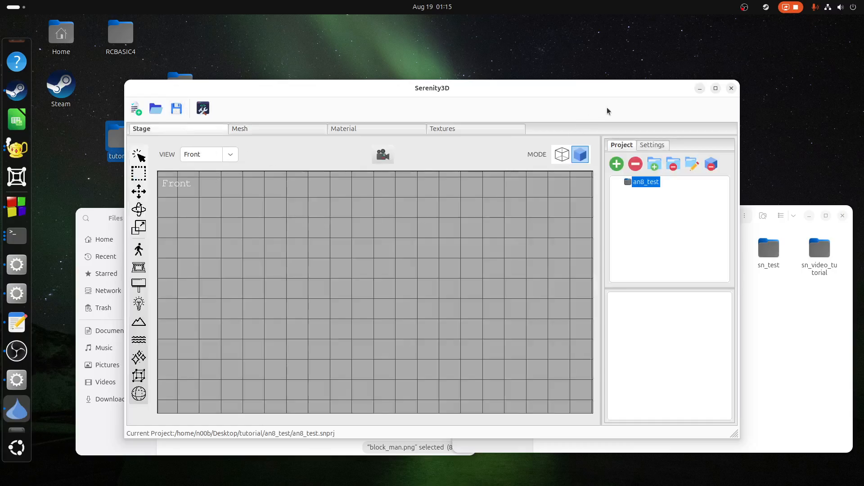